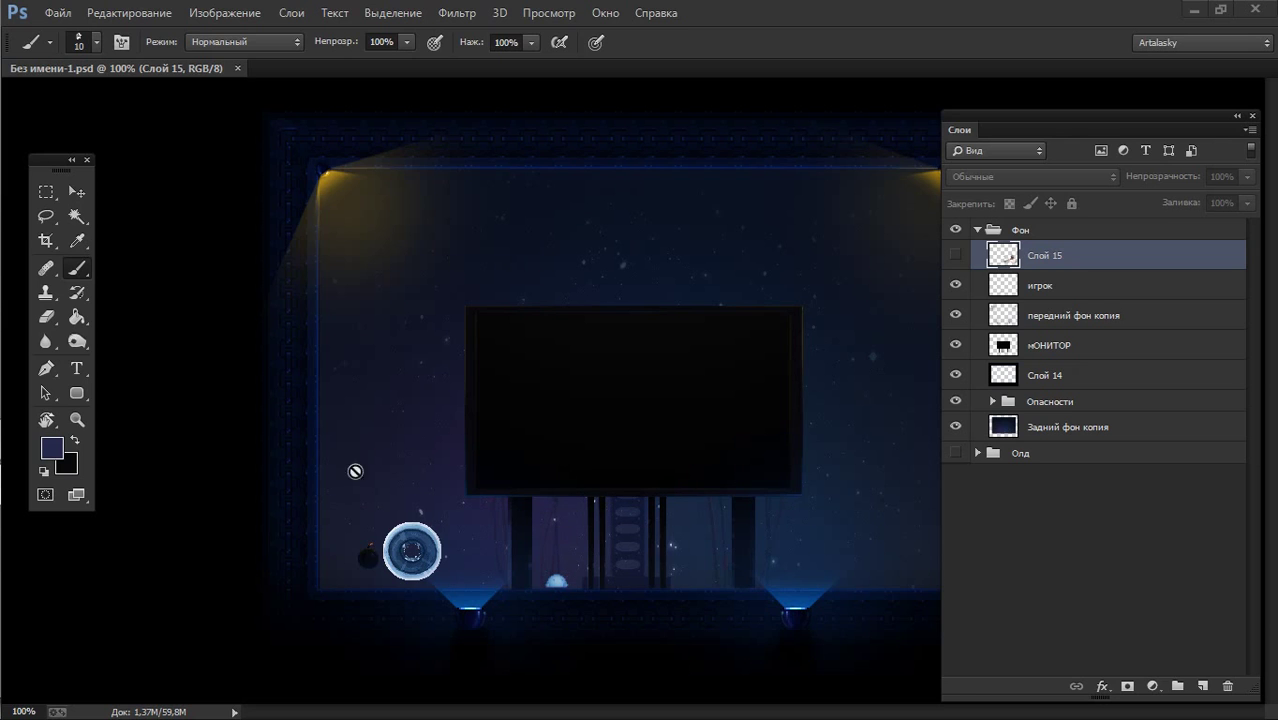
- Add an empty layer, Слой 16, above Слой 15 and zoom in on the blue blob
scroll(560, 572, up, 3)
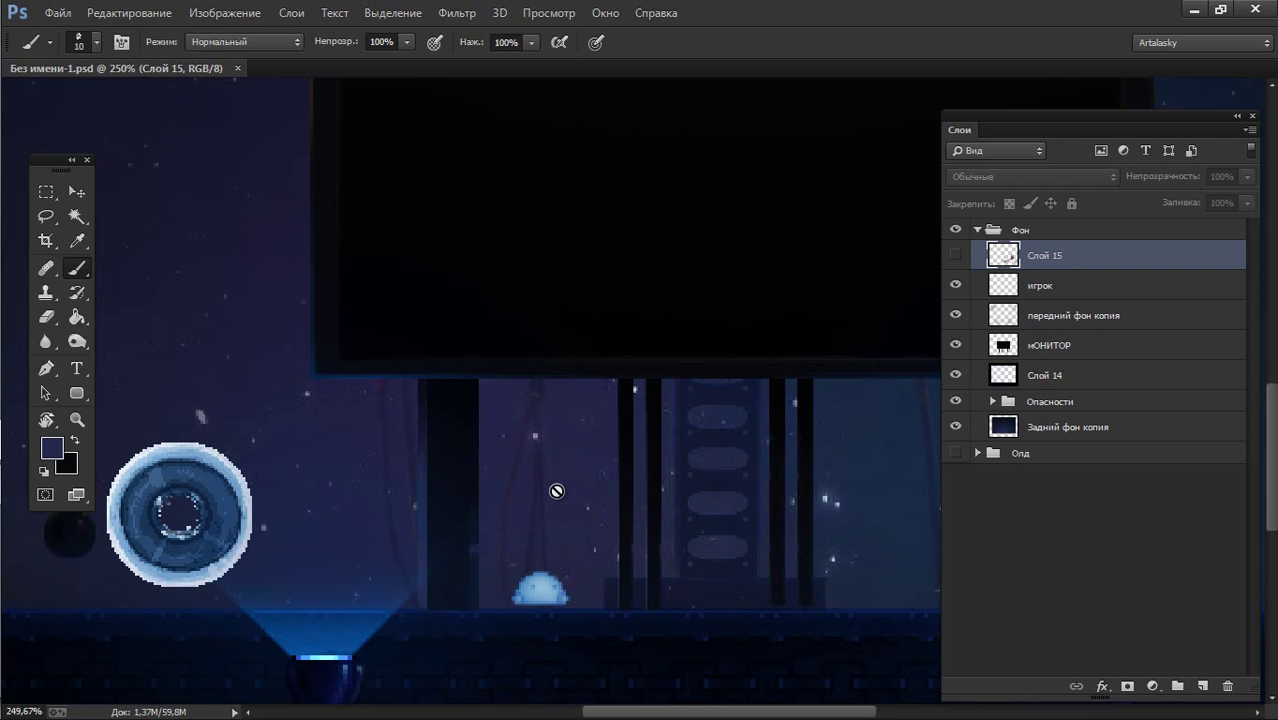
drag(556, 576, 624, 490)
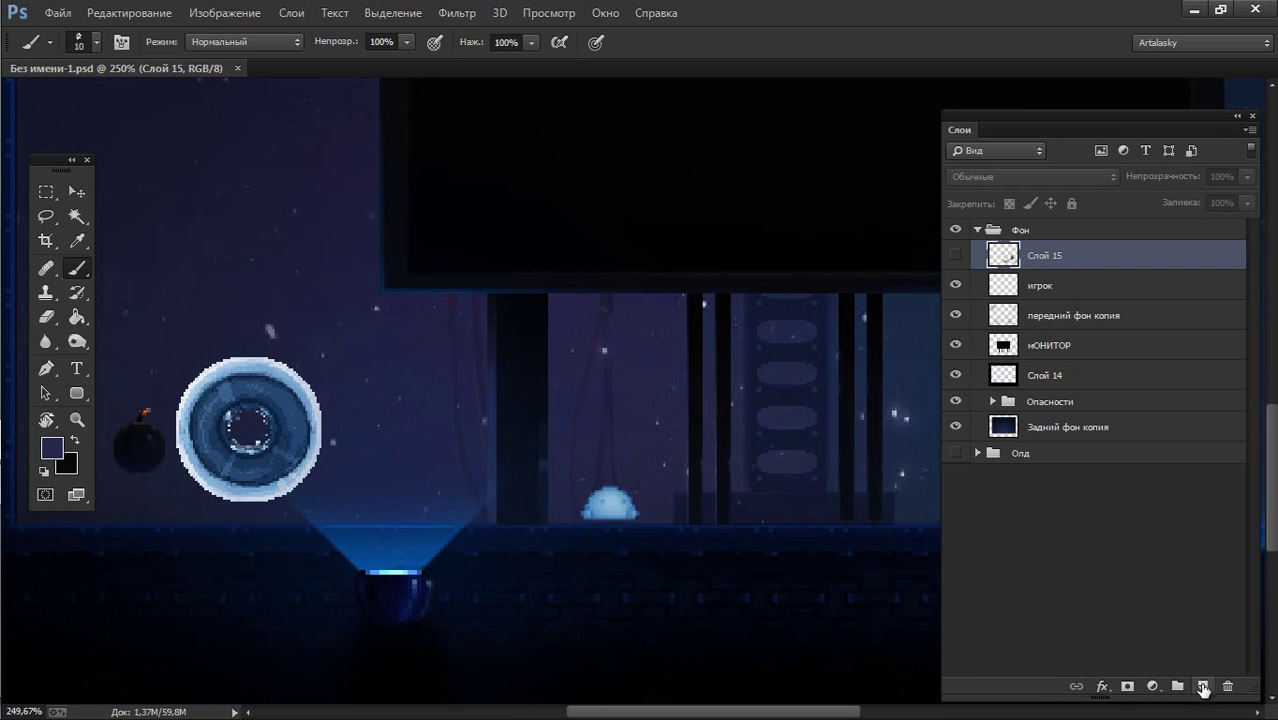
click(1203, 688)
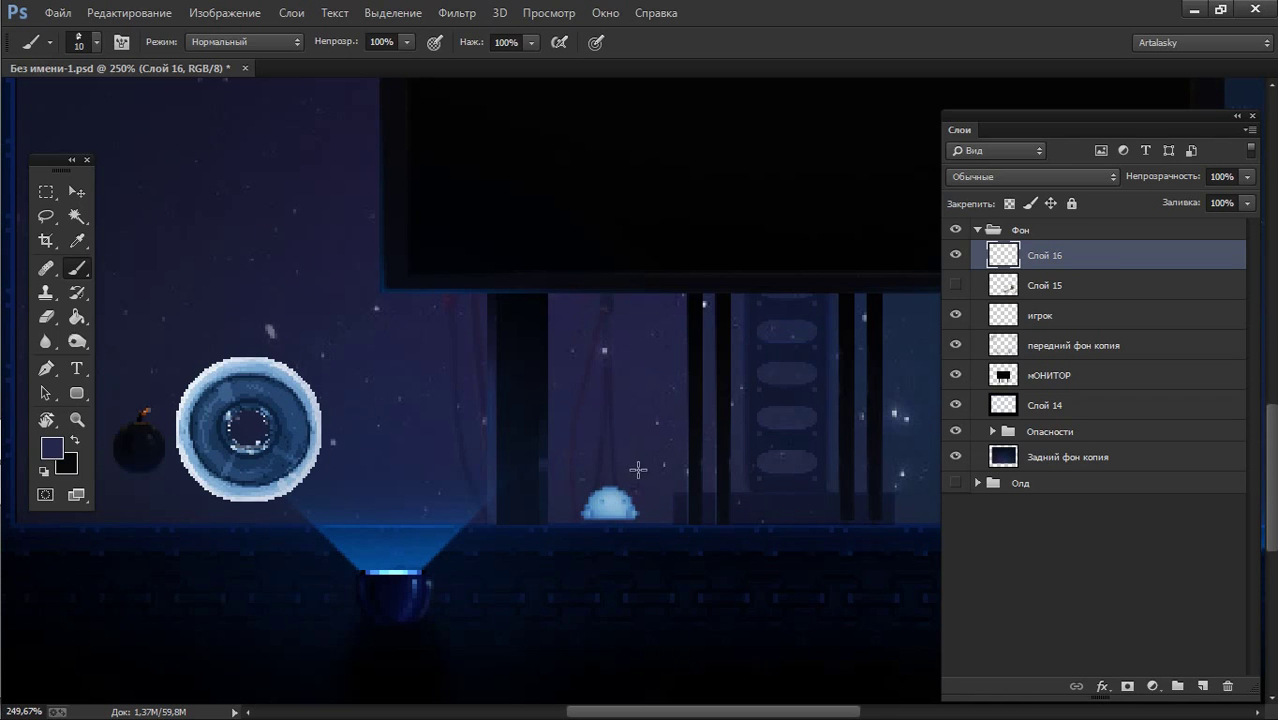
scroll(640, 465, up, 2)
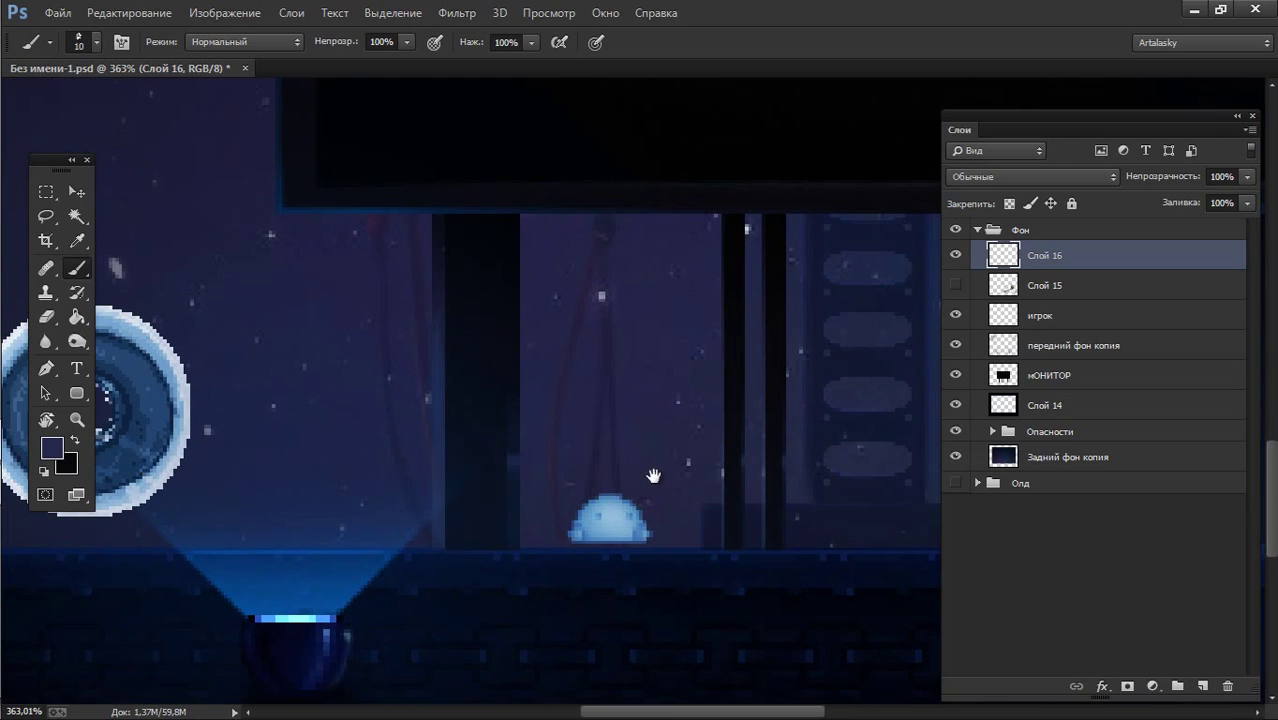
mouse_move(581, 457)
mouse_down()
mouse_move(685, 421)
mouse_move(524, 414)
mouse_up()
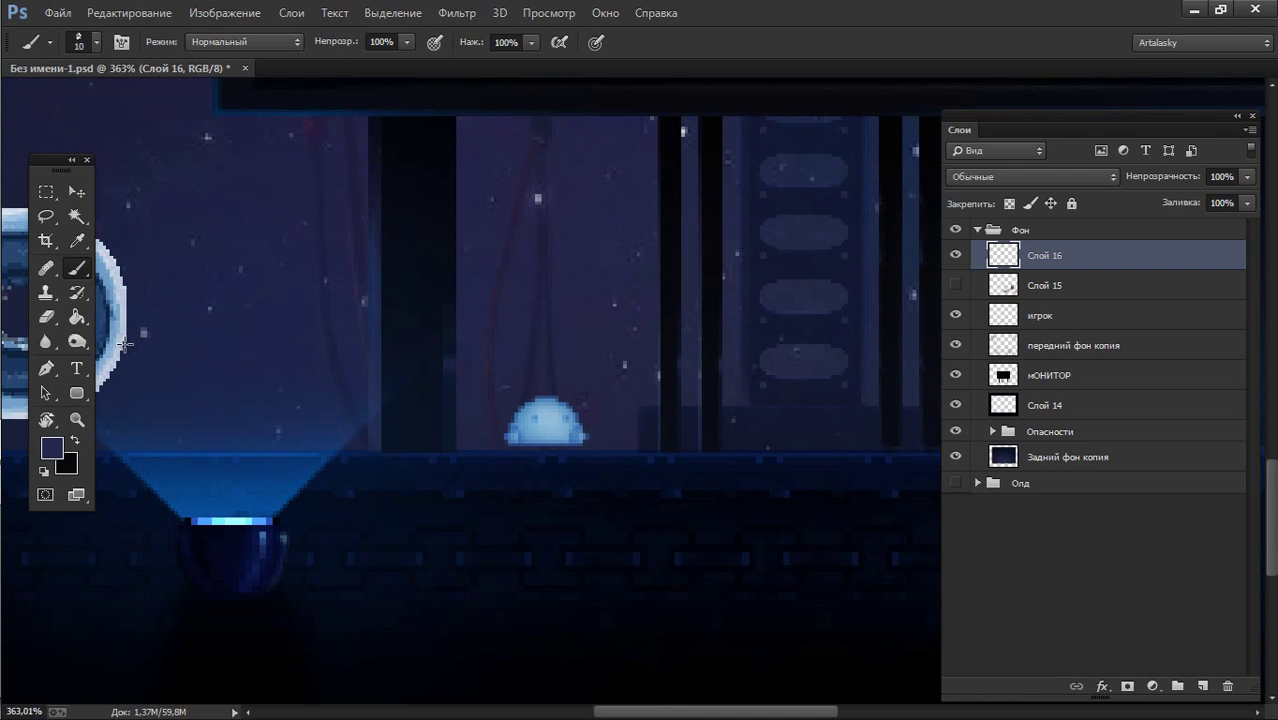
- Sample the blob's light blue and darken it to foreground colour 1a5179
click(64, 450)
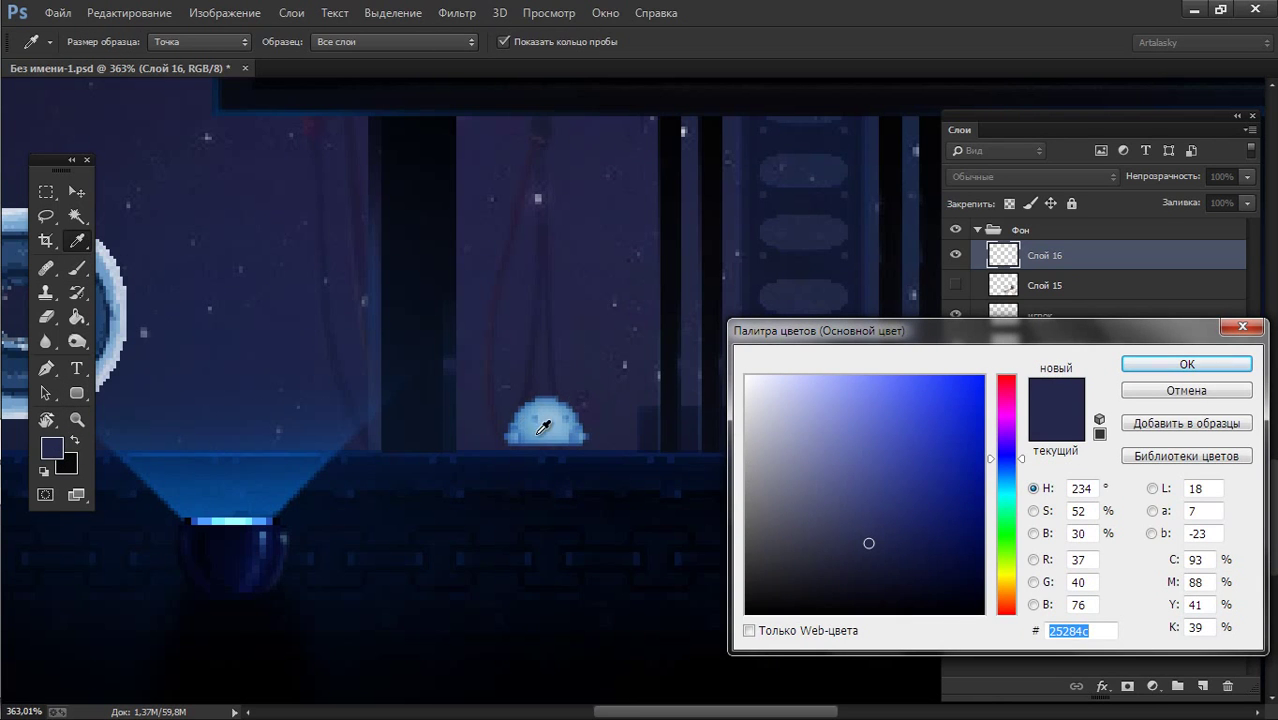
mouse_move(553, 417)
mouse_down()
mouse_move(528, 420)
mouse_move(556, 417)
mouse_up()
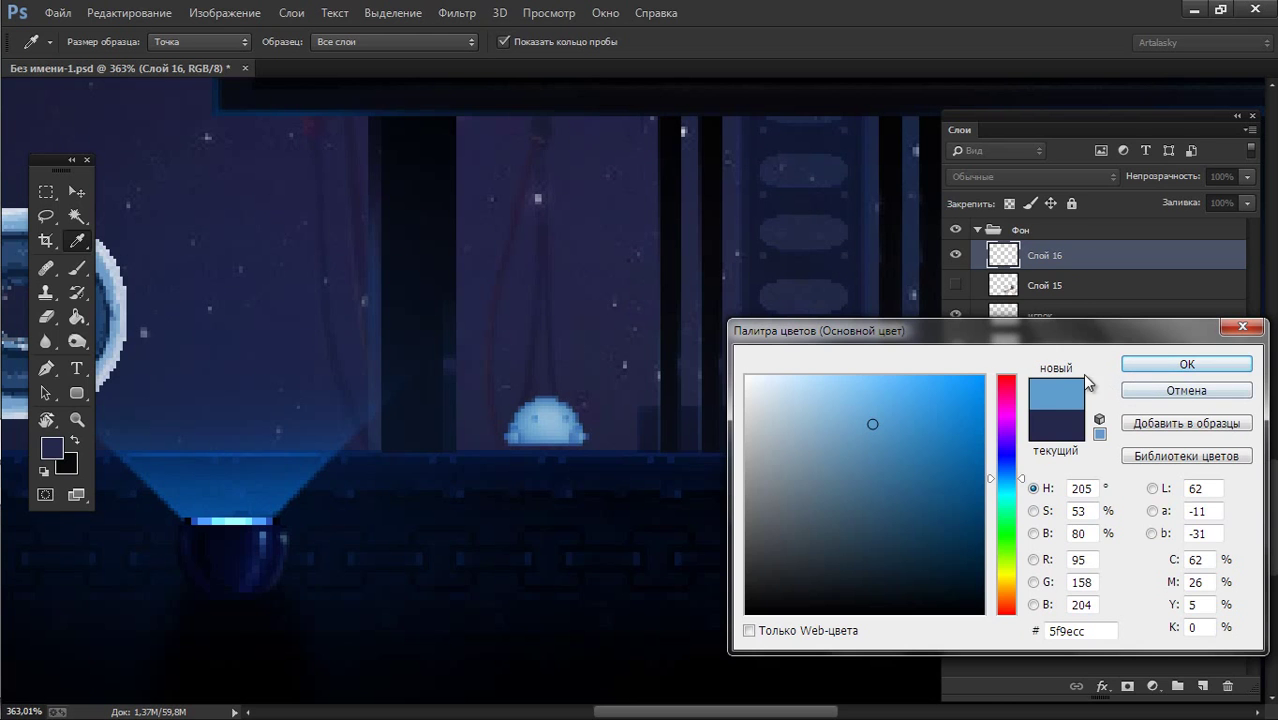
drag(927, 494, 931, 501)
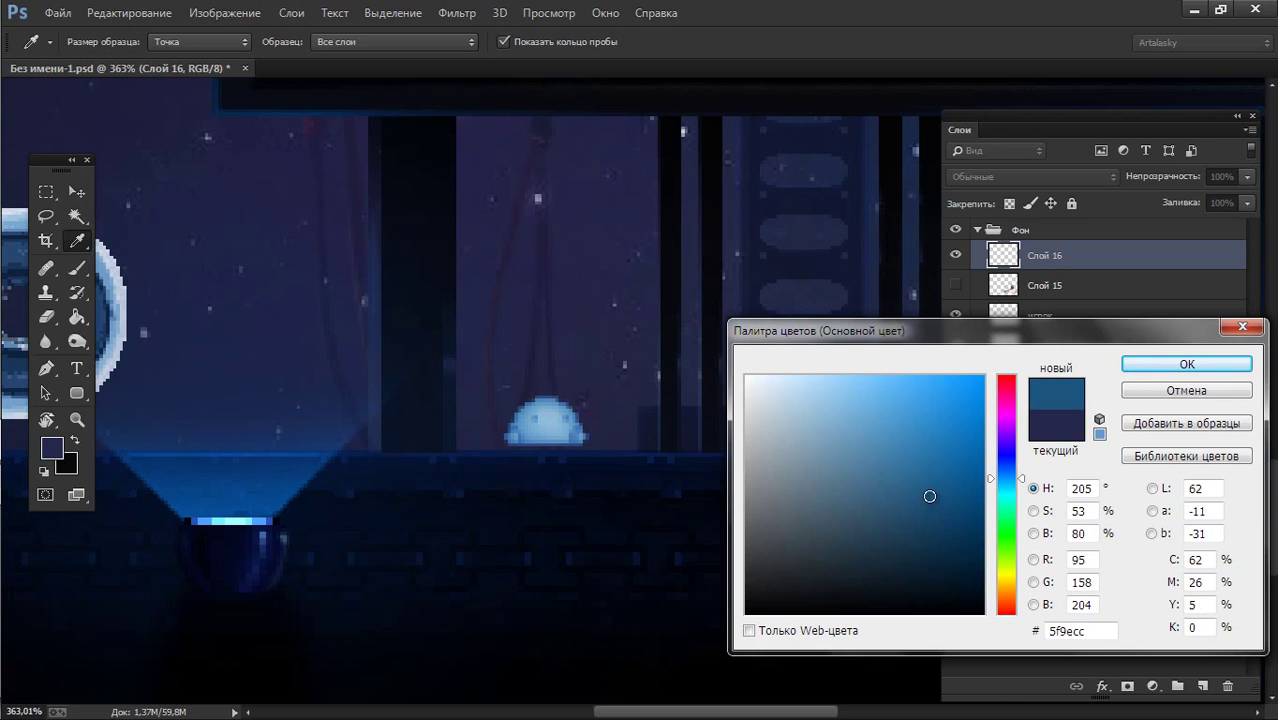
click(1160, 365)
key(b)
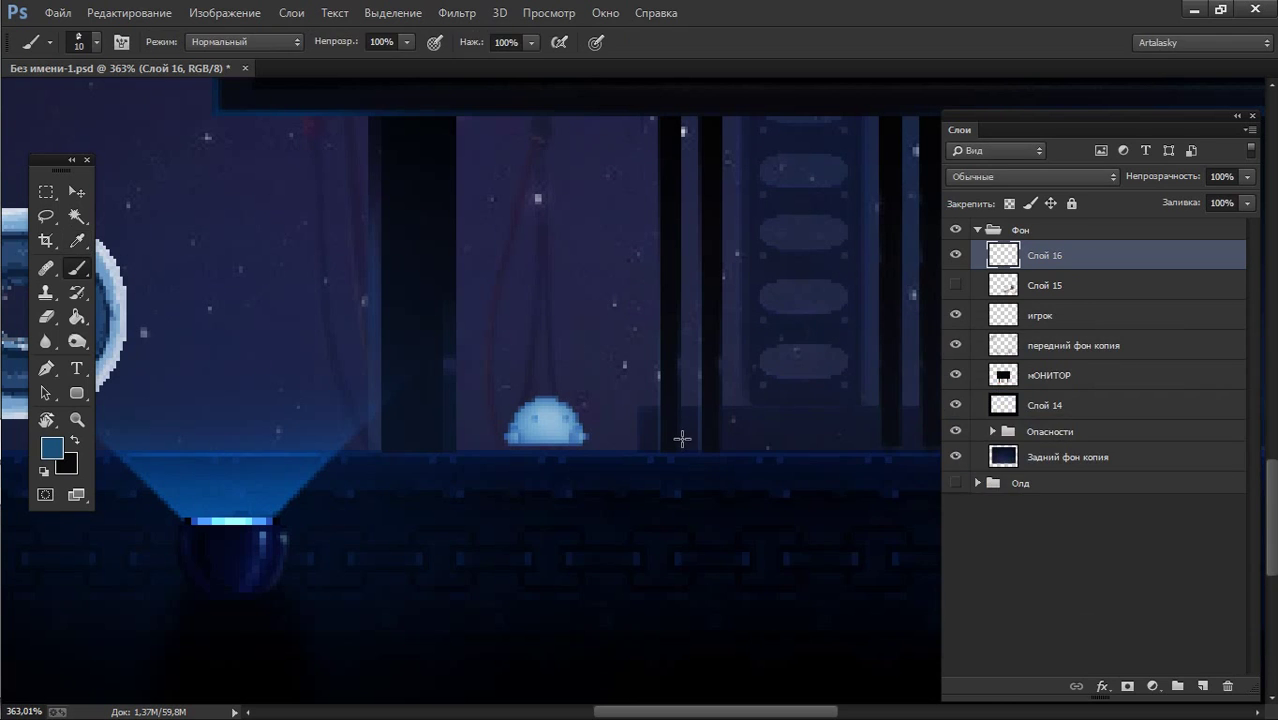
- Draw three dark-blue blob shapes with a size-3 Pencil beside the light blob
click(955, 255)
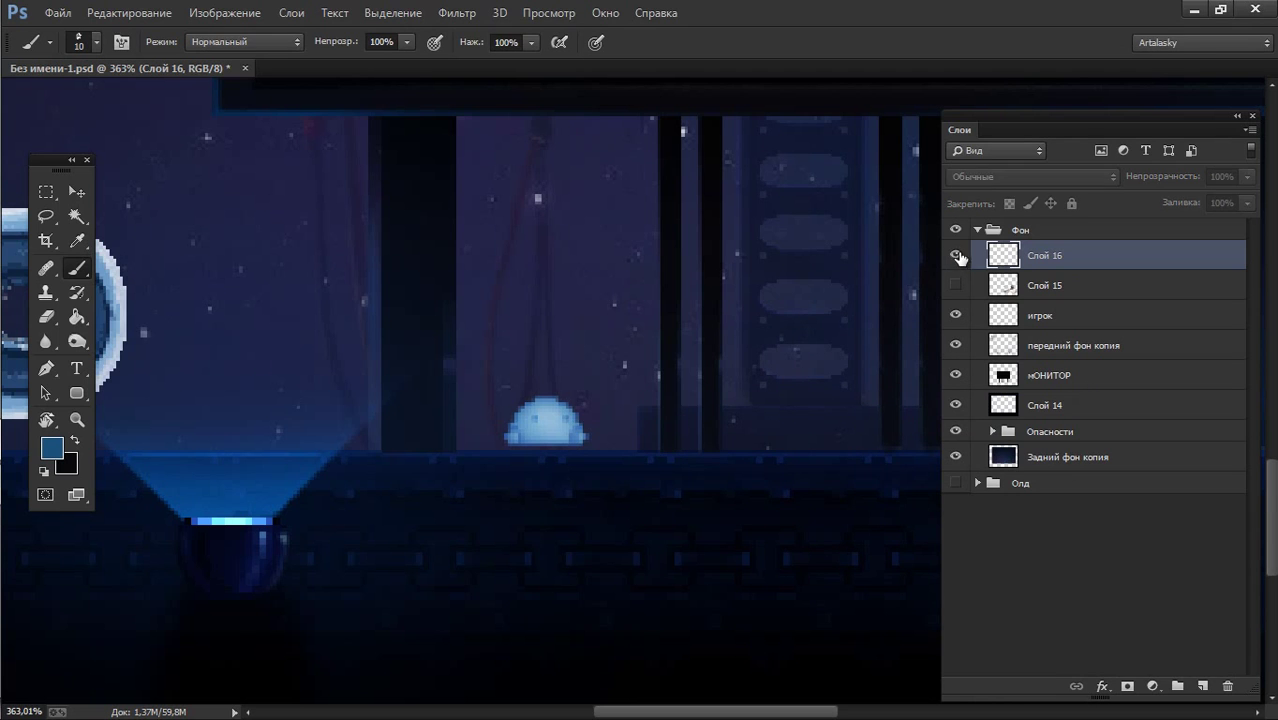
key(shift+b)
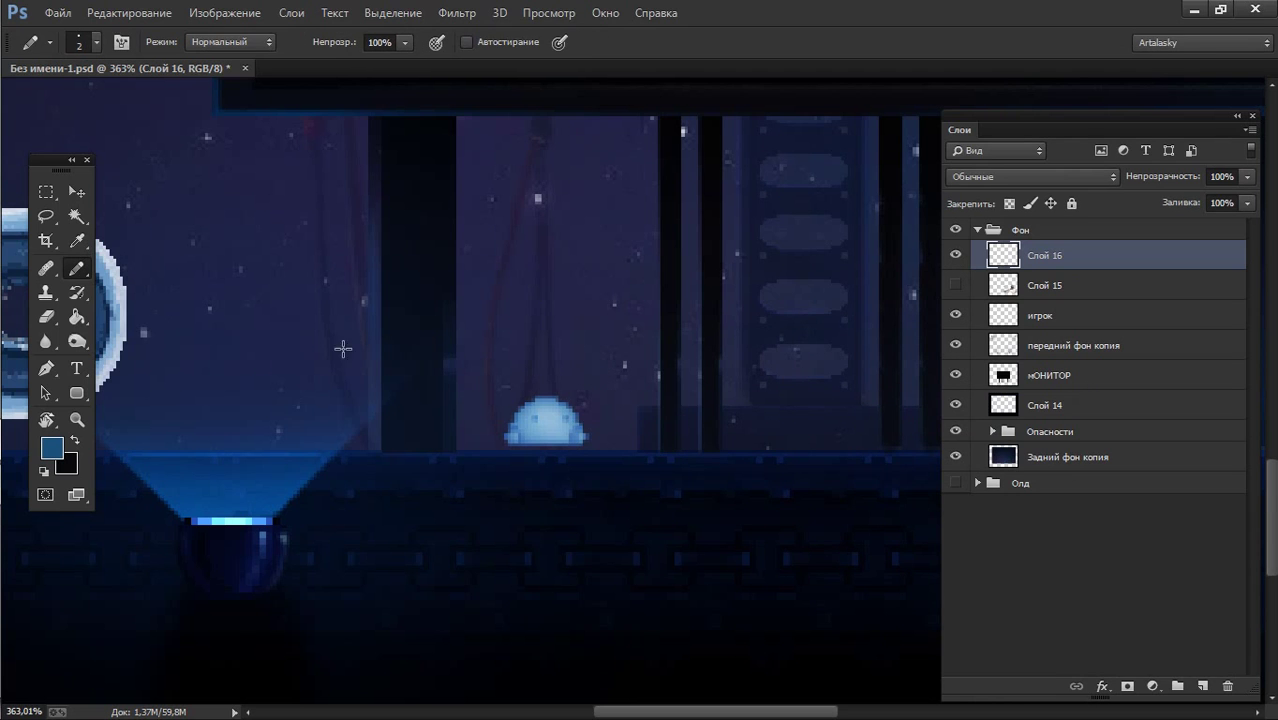
drag(645, 398, 716, 390)
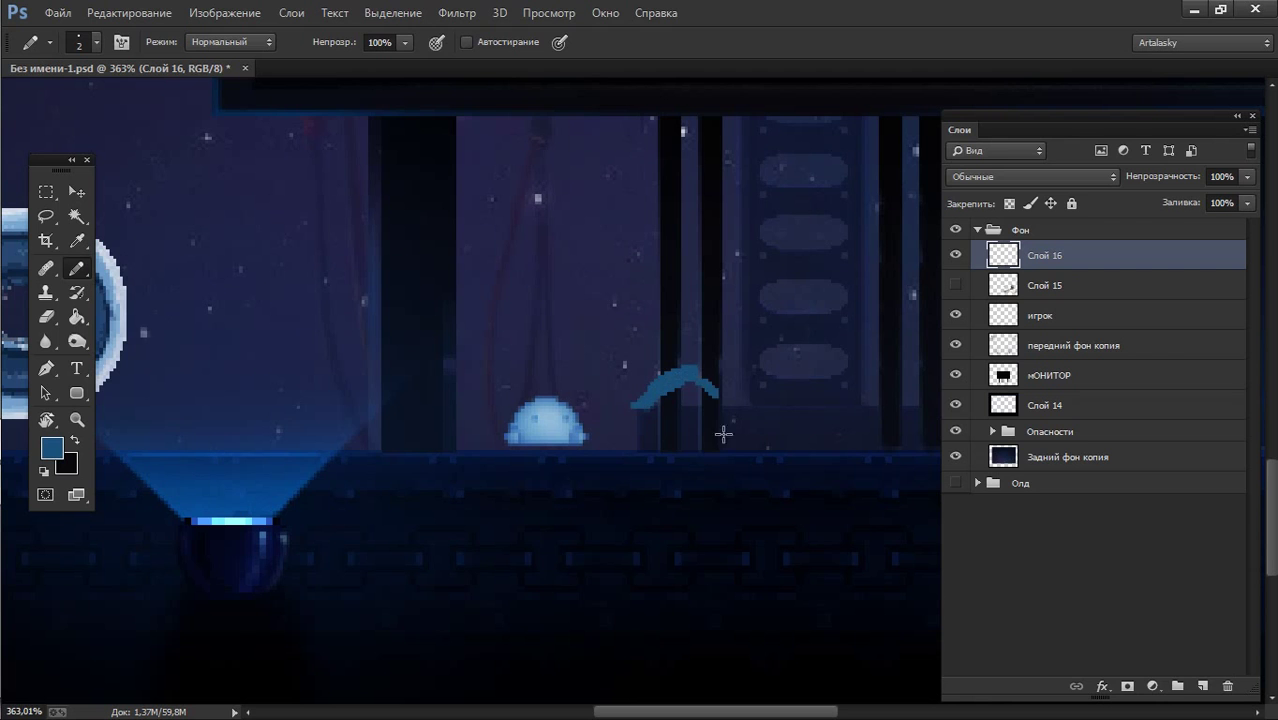
key(ctrl+z)
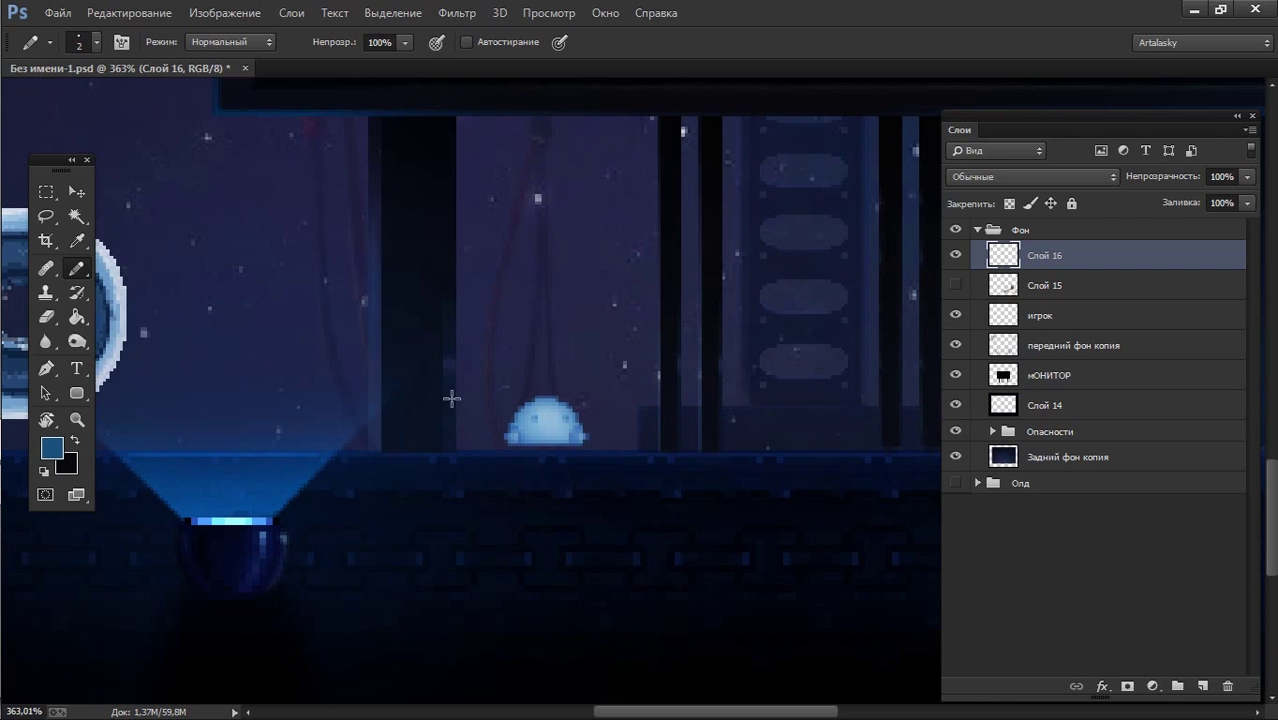
key(])
mouse_move(615, 441)
mouse_down()
mouse_move(616, 420)
mouse_move(680, 433)
mouse_move(685, 422)
mouse_up()
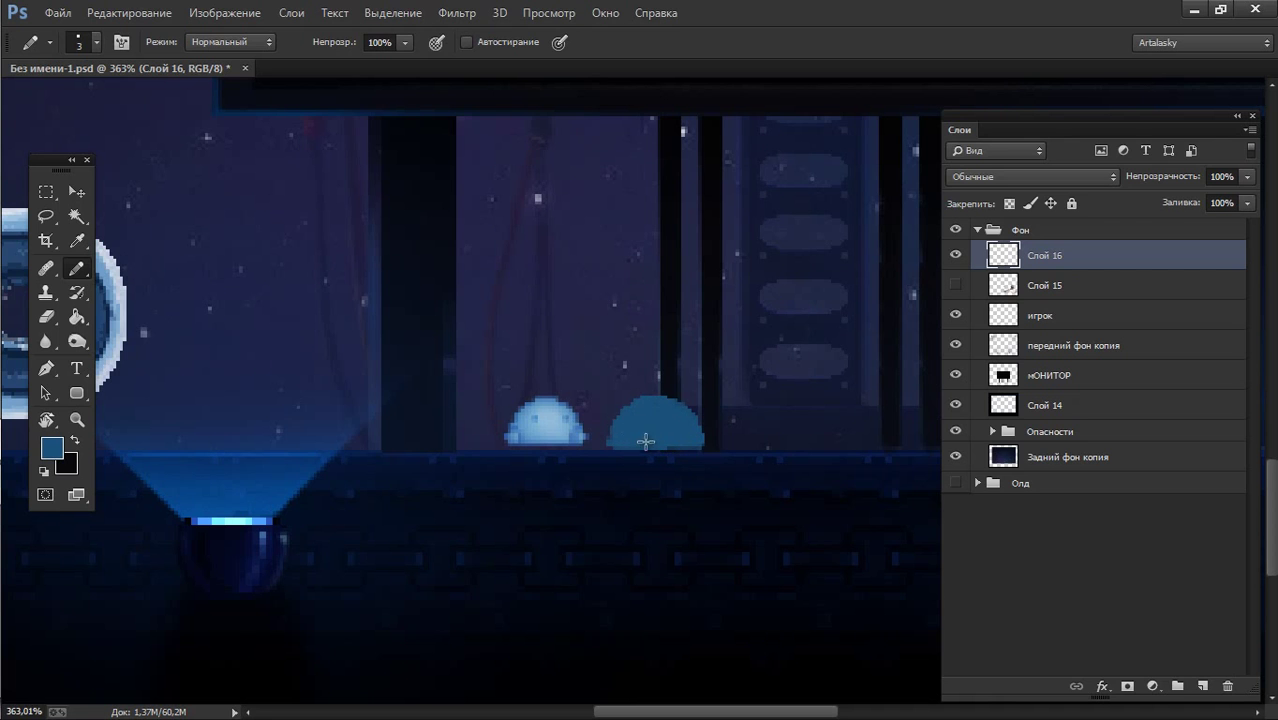
mouse_move(786, 421)
mouse_down()
mouse_move(674, 406)
mouse_move(658, 400)
mouse_move(668, 386)
mouse_move(650, 412)
mouse_move(679, 399)
mouse_move(653, 388)
mouse_move(685, 411)
mouse_move(662, 396)
mouse_move(652, 424)
mouse_move(682, 392)
mouse_move(648, 424)
mouse_move(688, 410)
mouse_move(690, 379)
mouse_up()
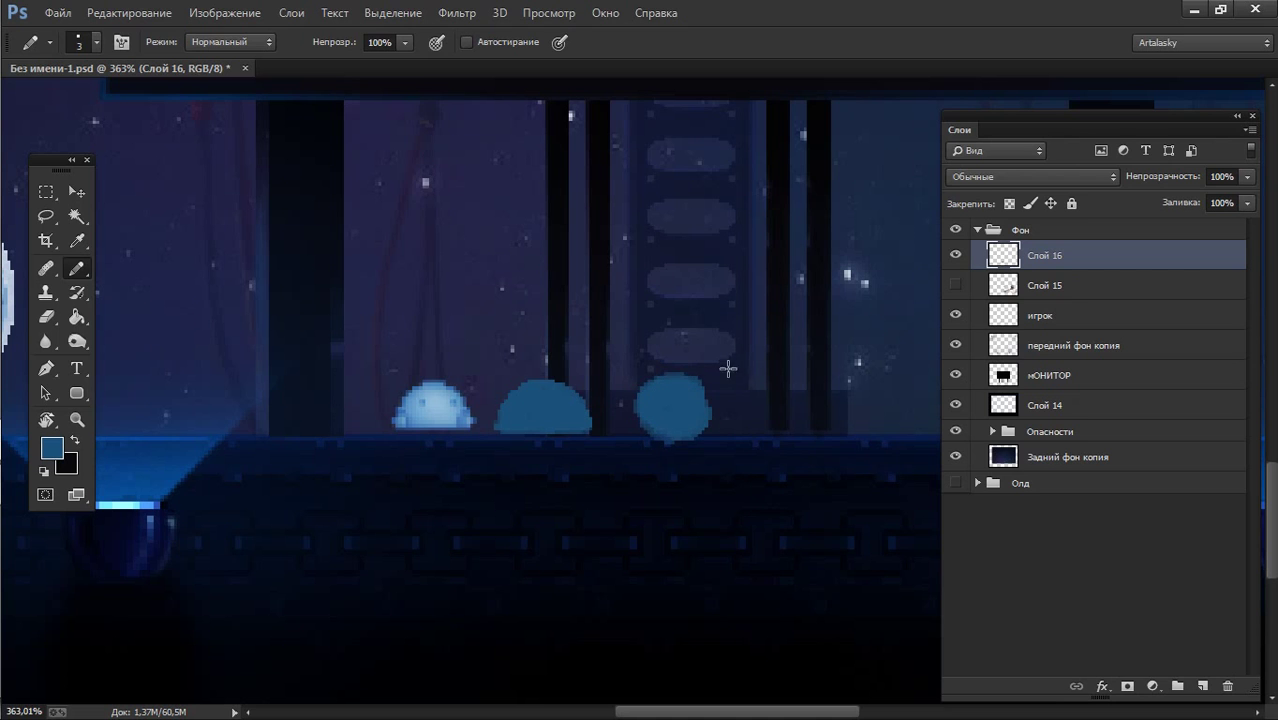
mouse_move(759, 414)
mouse_down()
mouse_move(756, 392)
mouse_move(785, 380)
mouse_move(766, 379)
mouse_move(780, 423)
mouse_move(785, 408)
mouse_move(765, 428)
mouse_up()
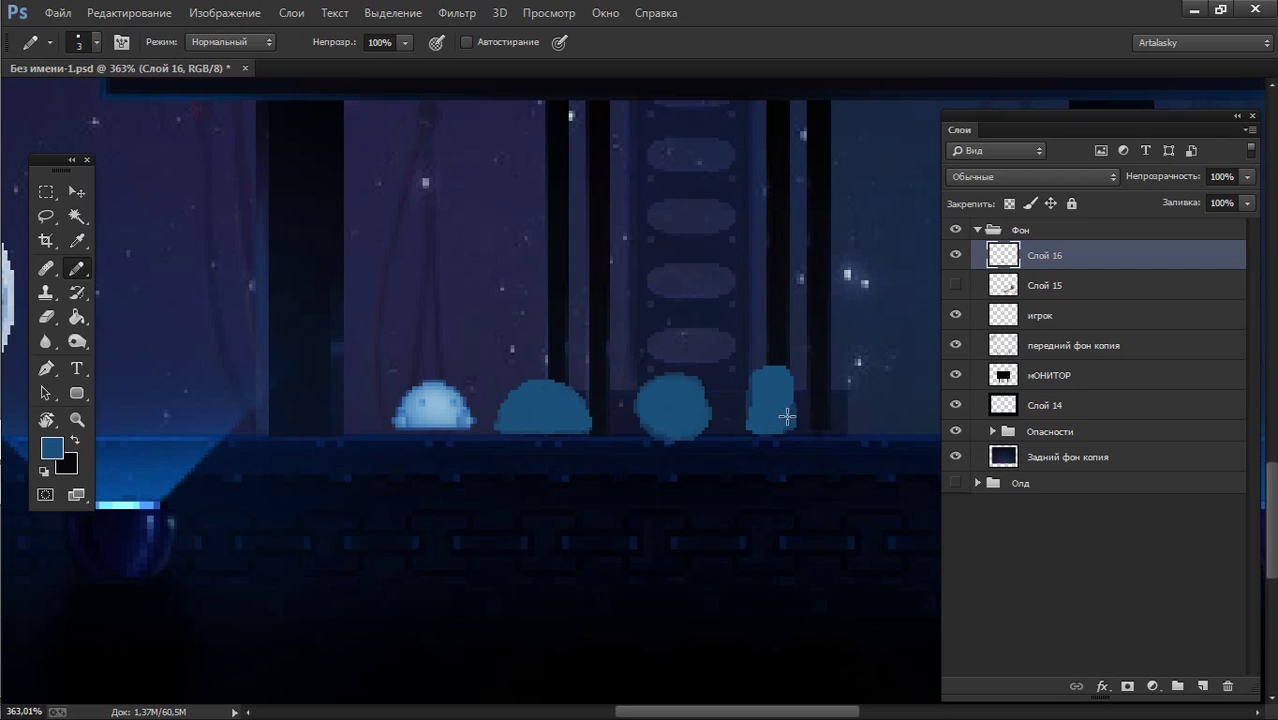
alt+scroll(716, 298, down, 5)
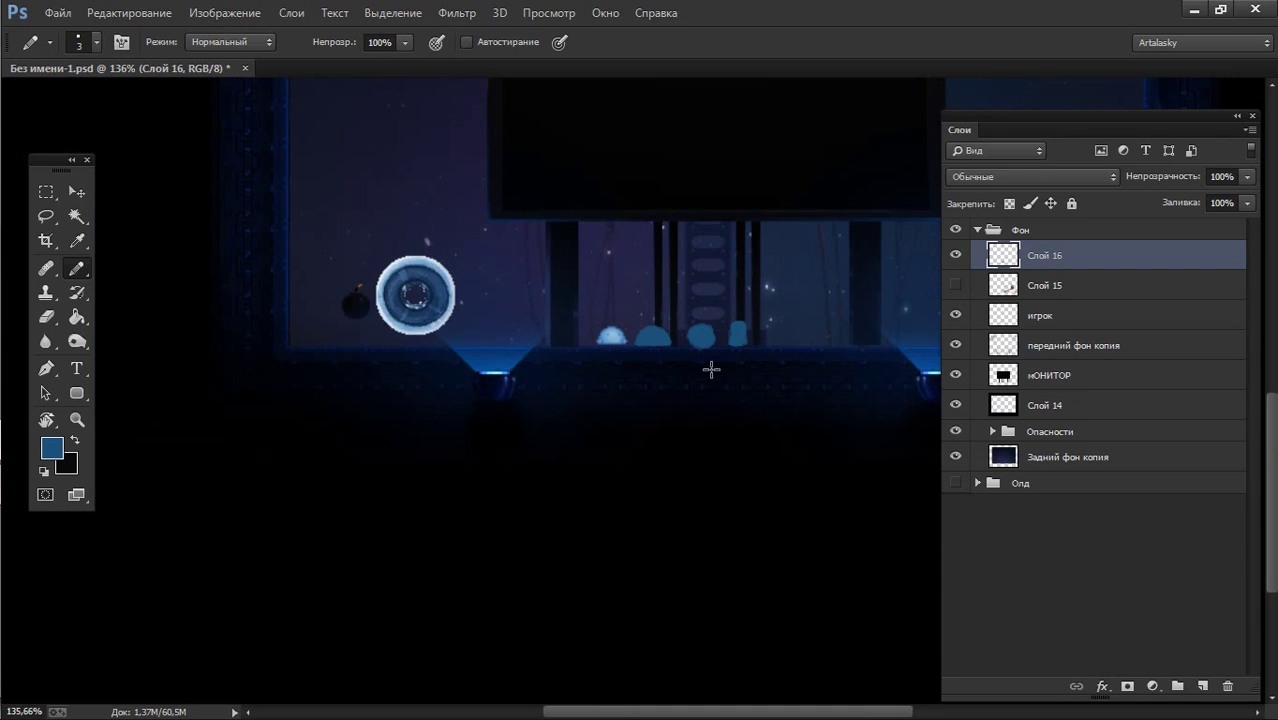
- Zoom in and fill in the blob's lower-left edge with the Pencil
mouse_move(750, 320)
mouse_down()
mouse_move(639, 334)
mouse_move(571, 437)
mouse_up()
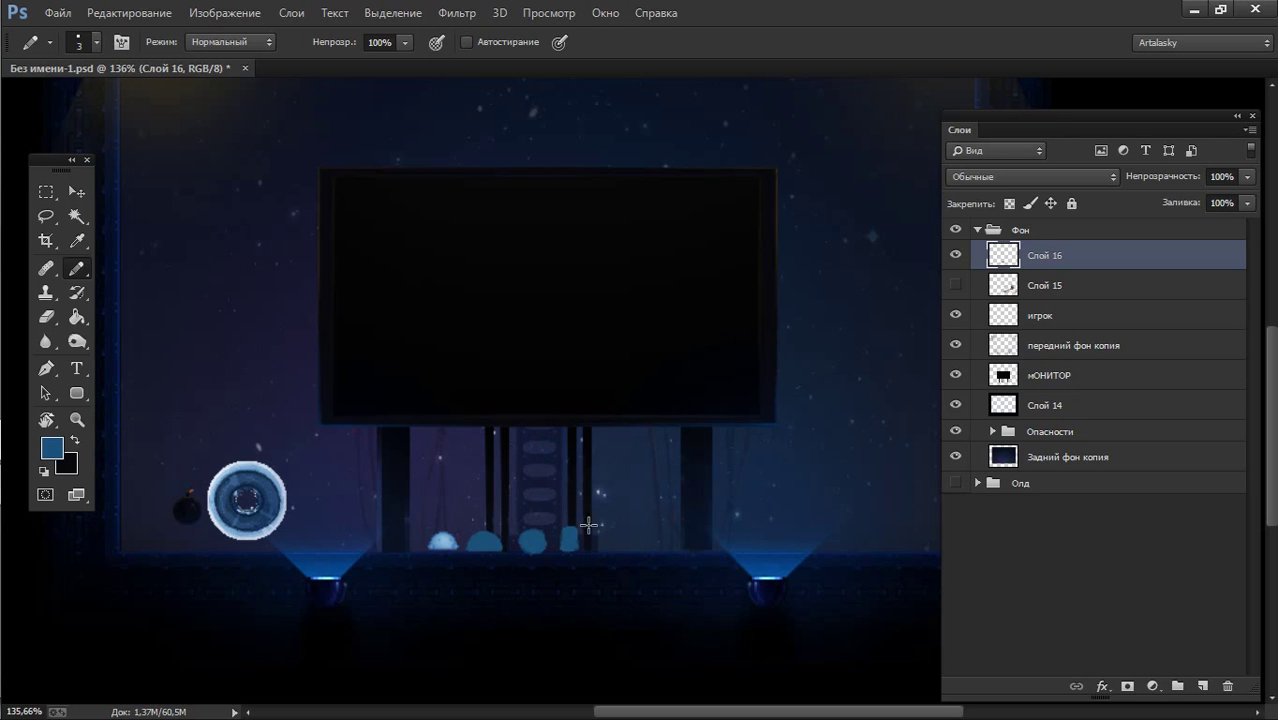
scroll(596, 528, up, 2)
scroll(590, 500, up, 1)
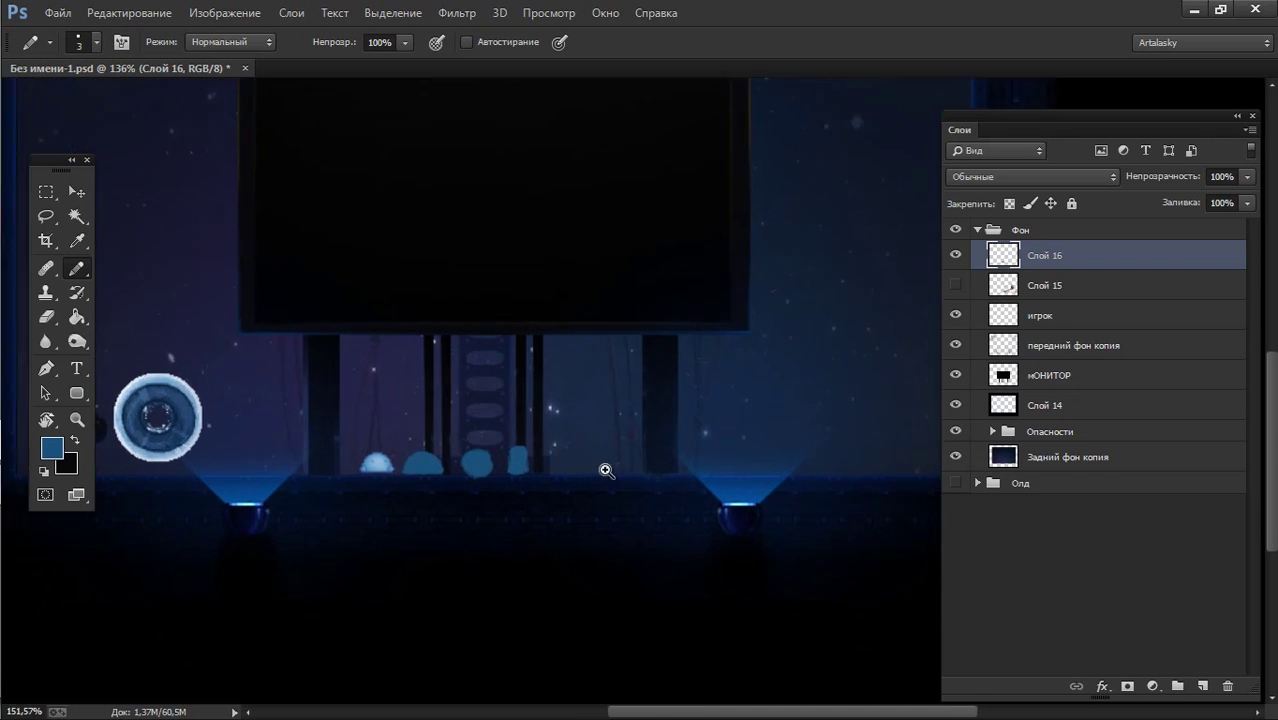
scroll(587, 486, up, 1)
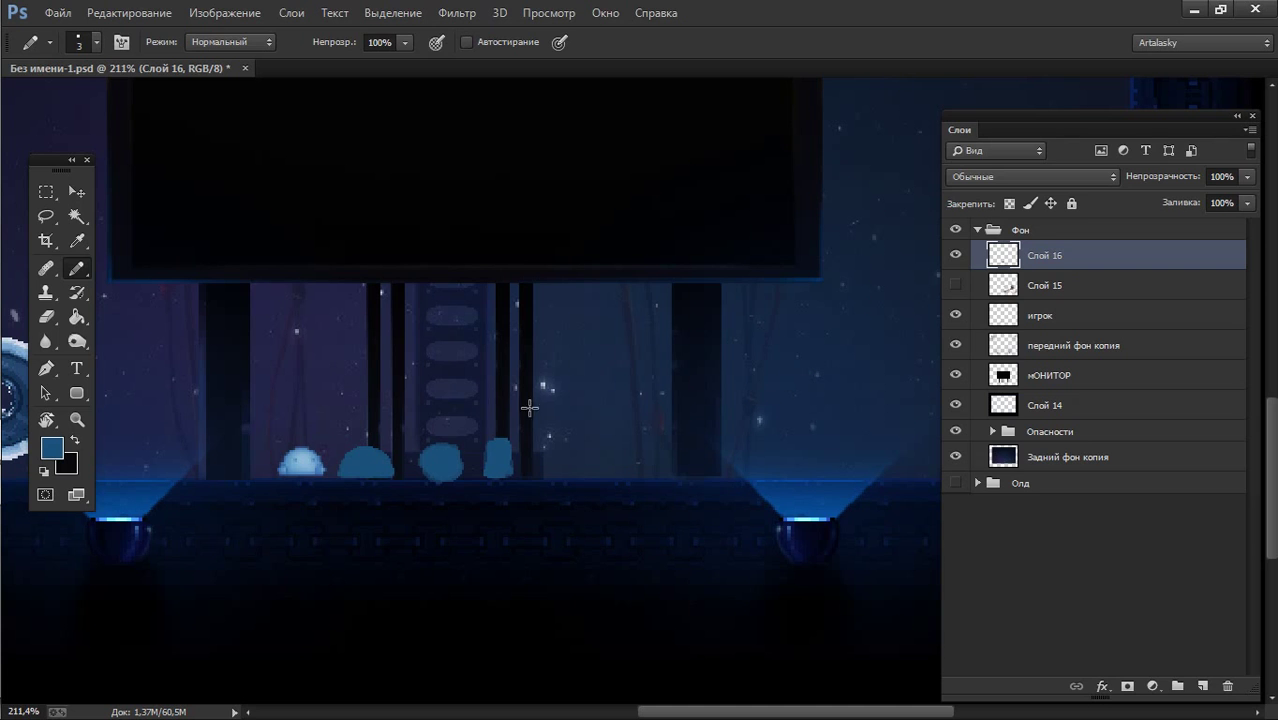
scroll(545, 450, up, 2)
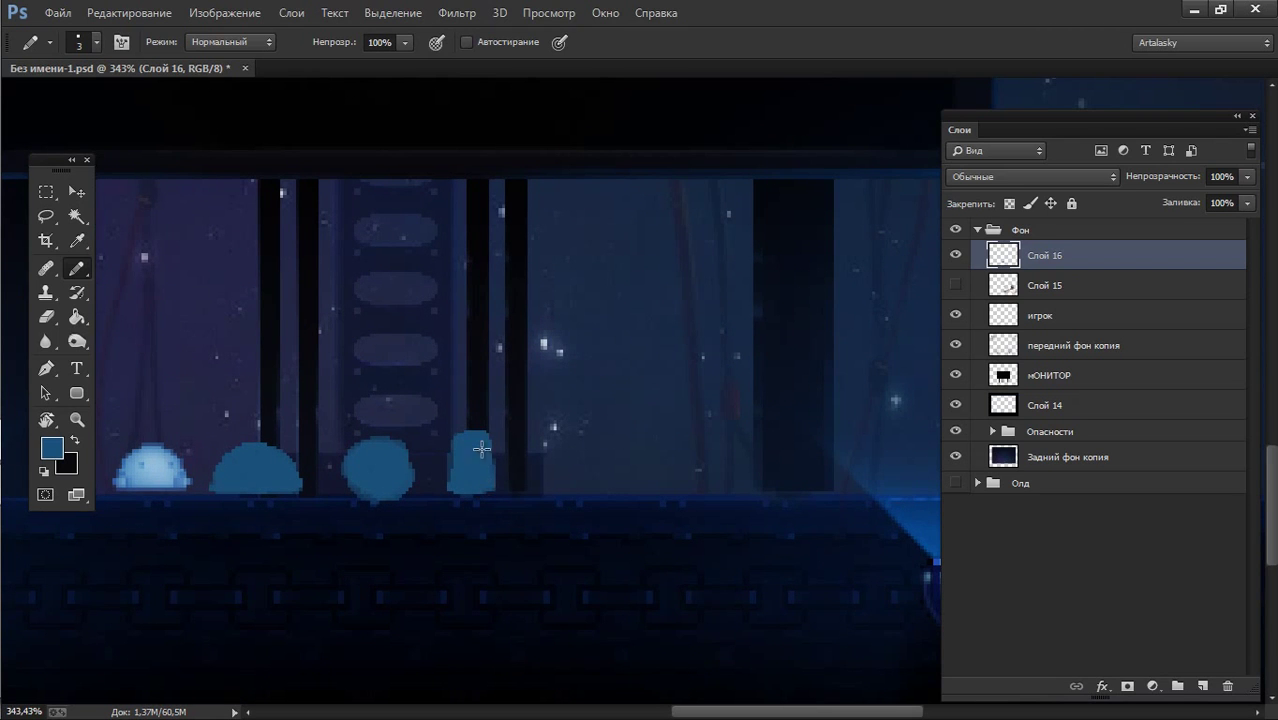
click(456, 466)
- Draw a small dark-blue figure right of the blobs at pencil size 1
key(bracketleft)
key(bracketleft)
drag(579, 471, 579, 465)
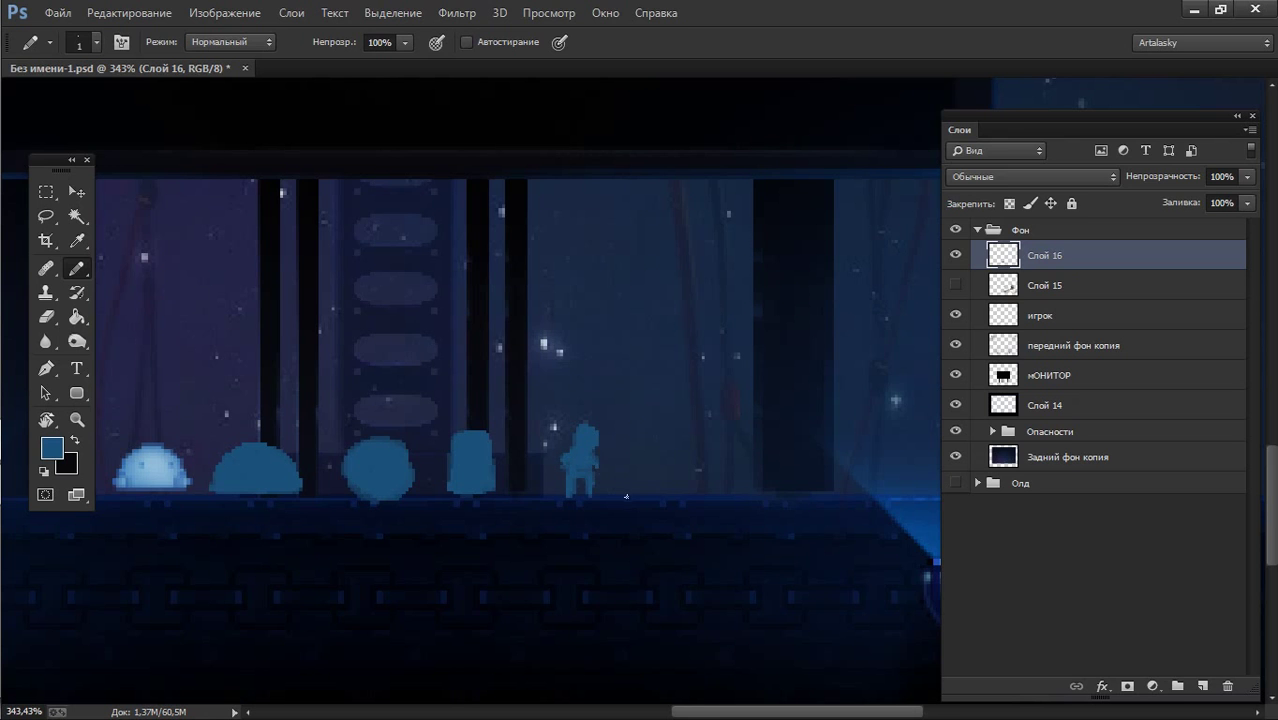
scroll(580, 445, down, 3)
- Shift the small character left with a rectangular selection, then zoom in on the blobs
key(m)
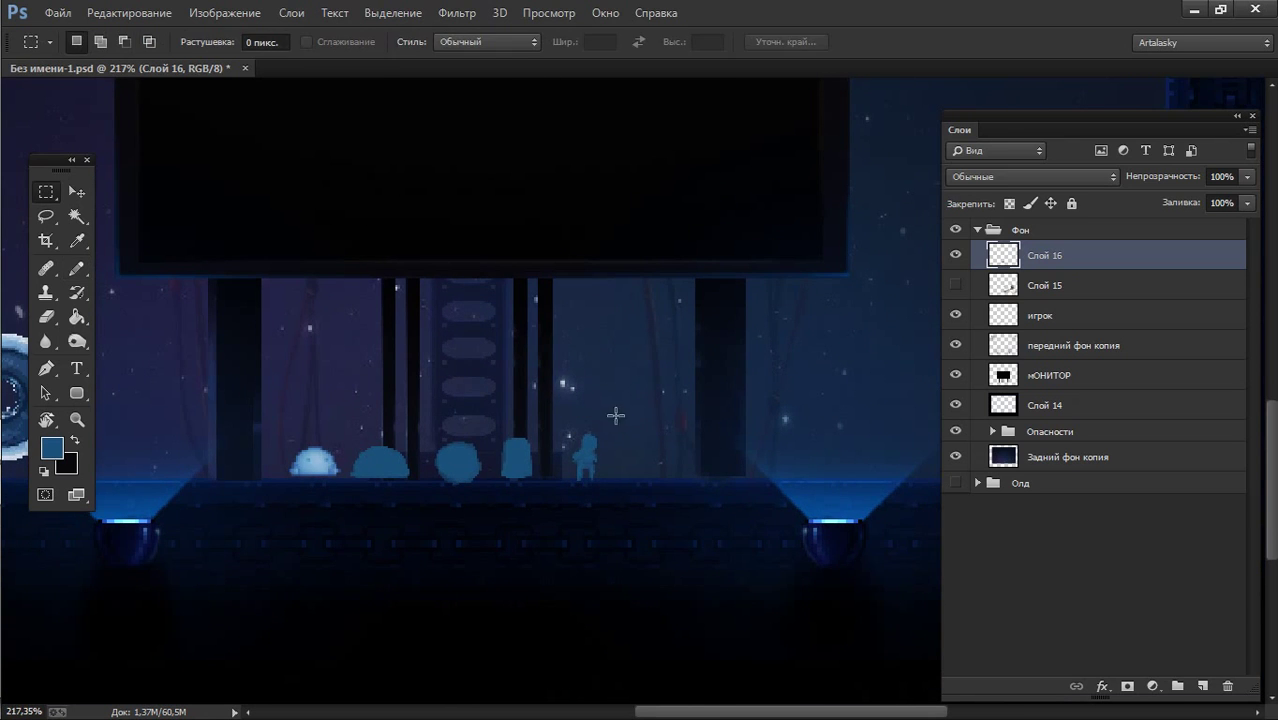
mouse_move(613, 414)
mouse_down()
mouse_move(570, 491)
mouse_move(555, 465)
mouse_up()
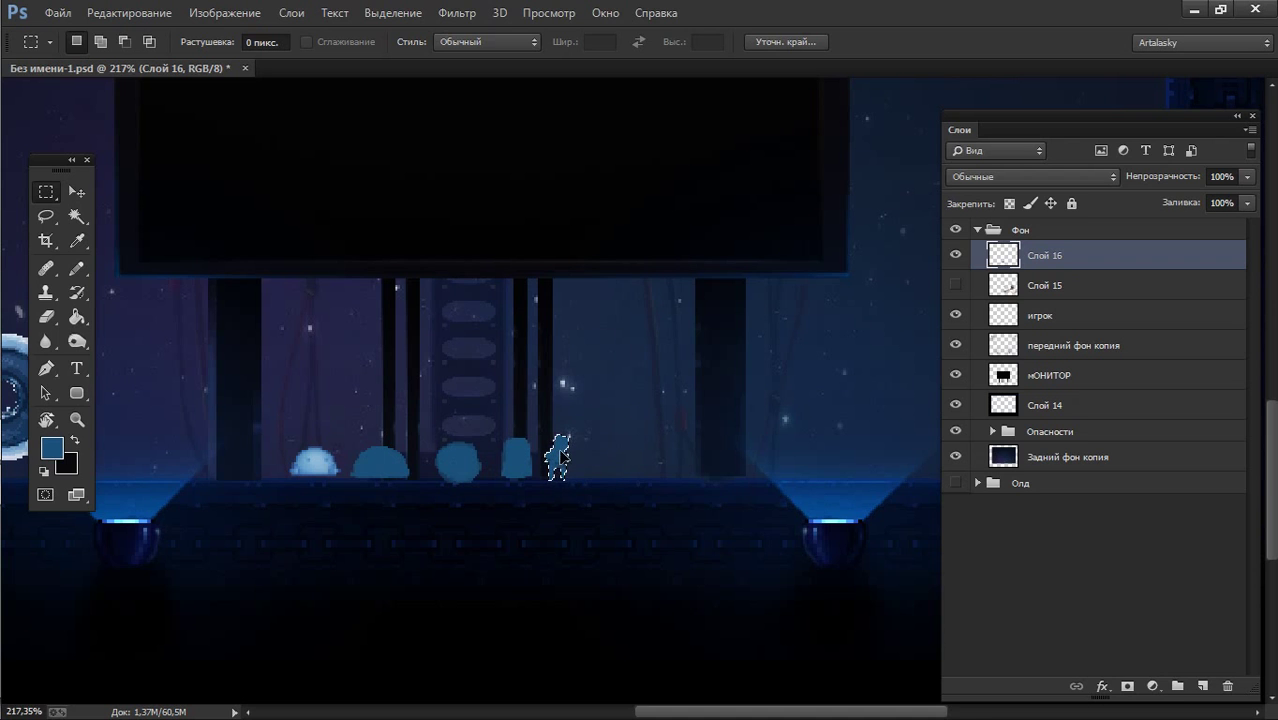
key(ctrl+d)
scroll(627, 371, down, 2)
scroll(600, 483, down, 1)
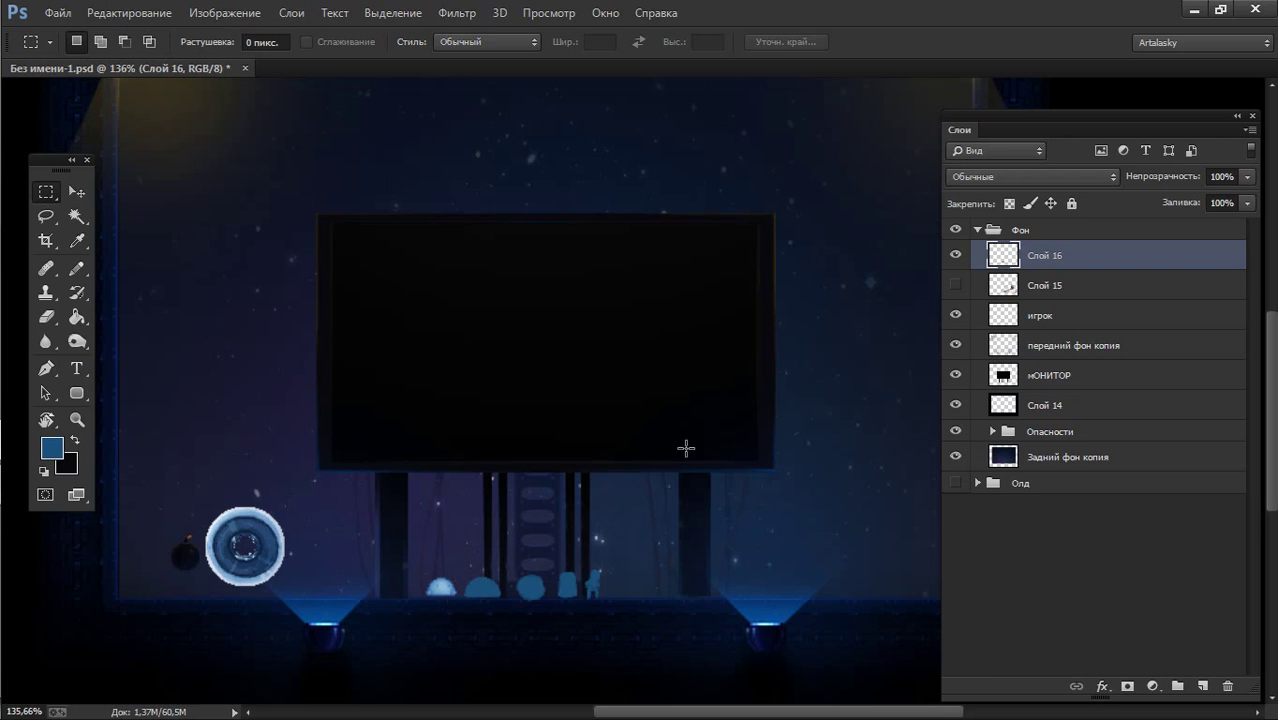
drag(679, 425, 635, 425)
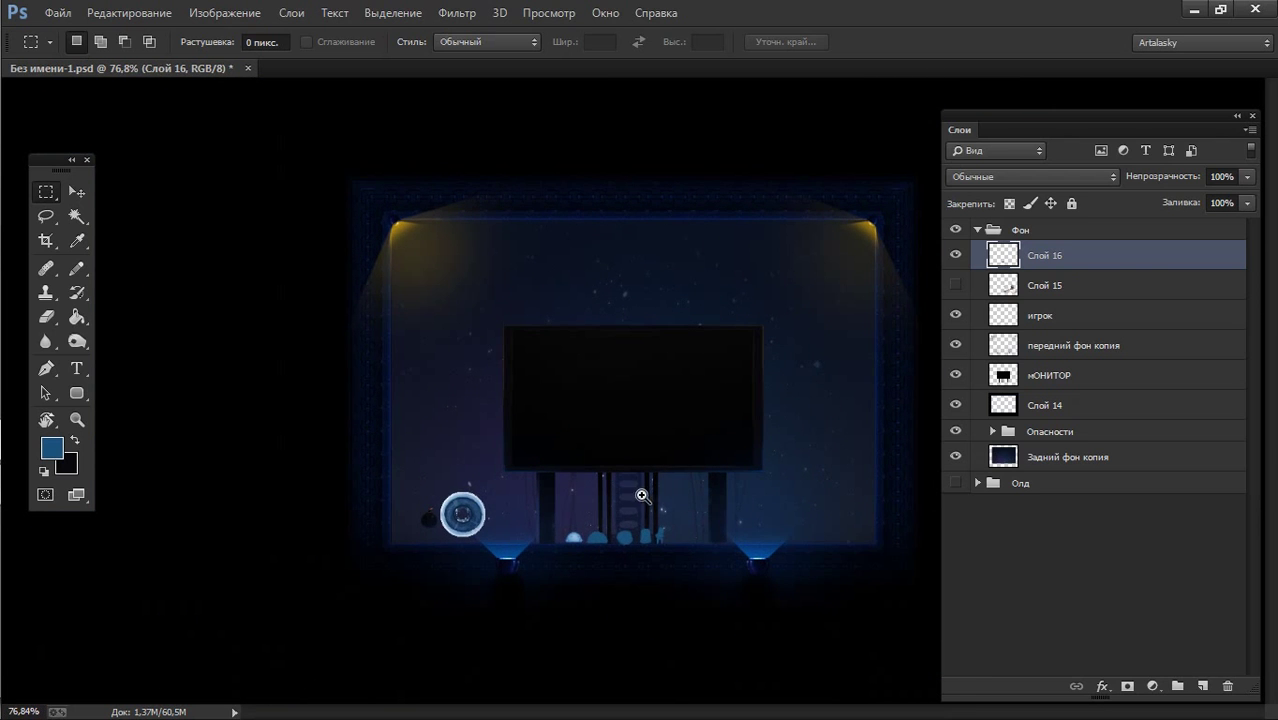
drag(645, 494, 679, 479)
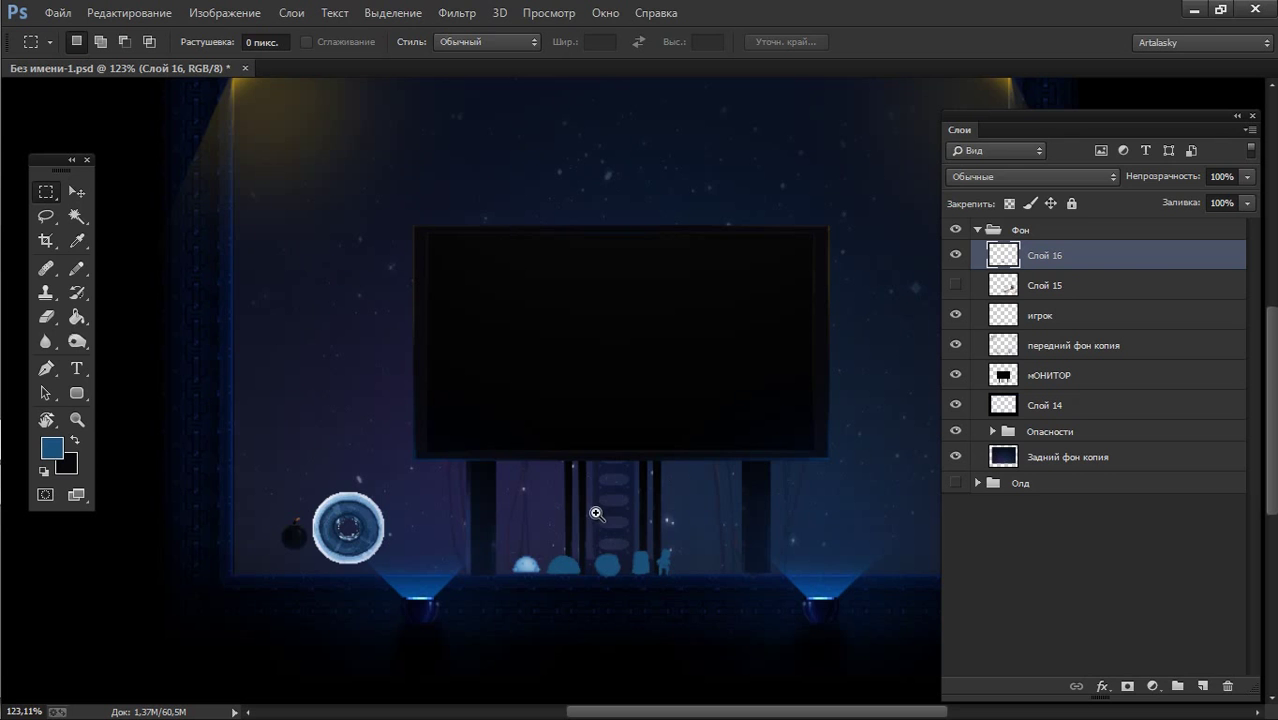
drag(593, 514, 673, 509)
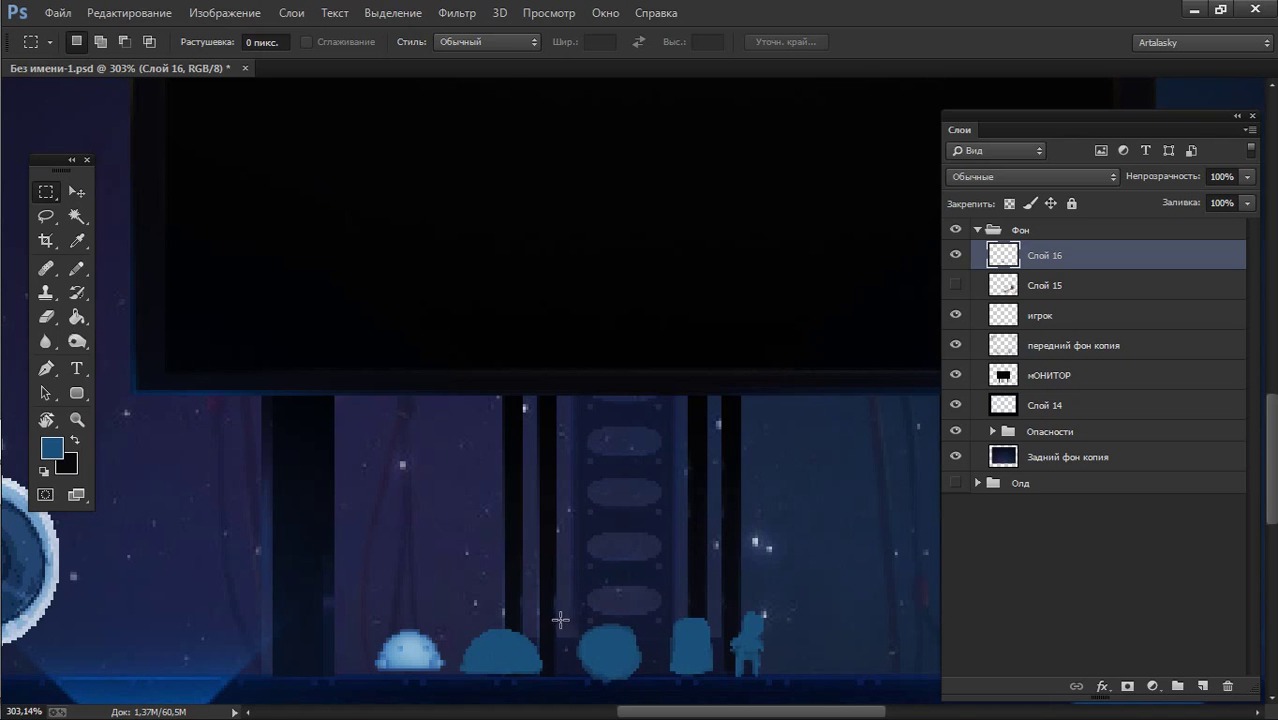
- Select a narrow strip of the round blob and save the document
drag(598, 676, 594, 636)
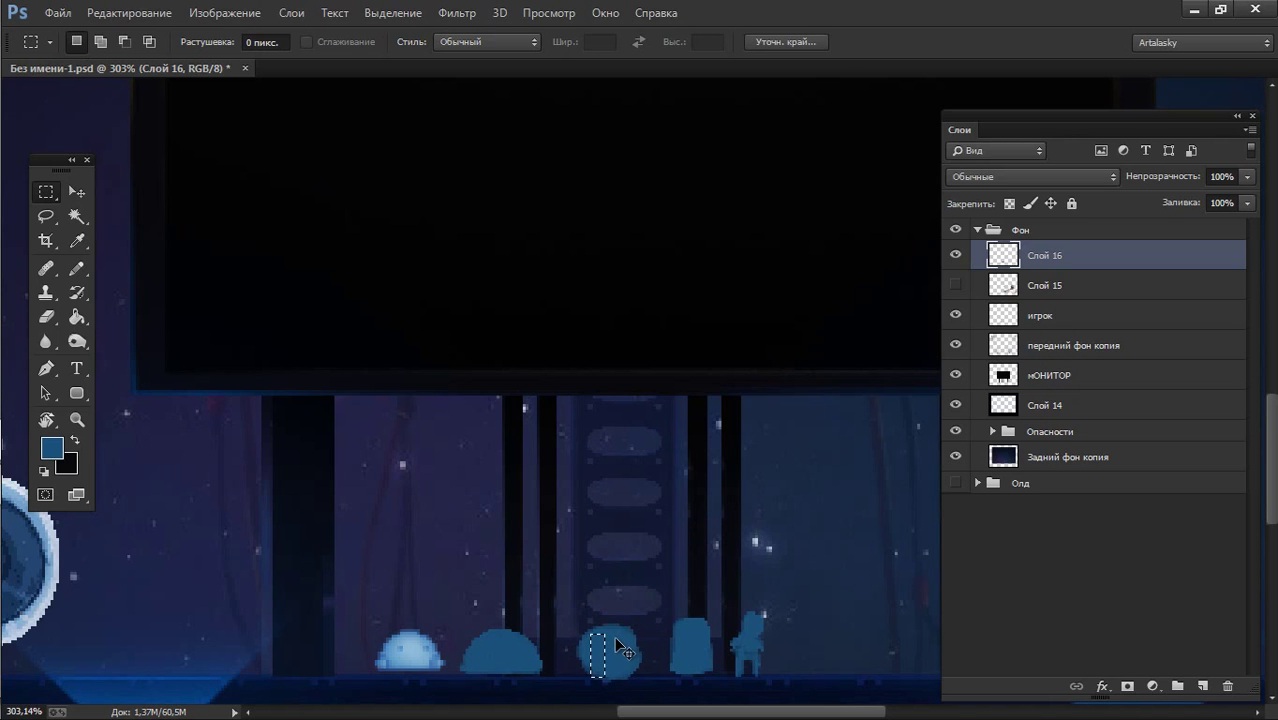
key(ctrl+s)
click(620, 655)
key(b)
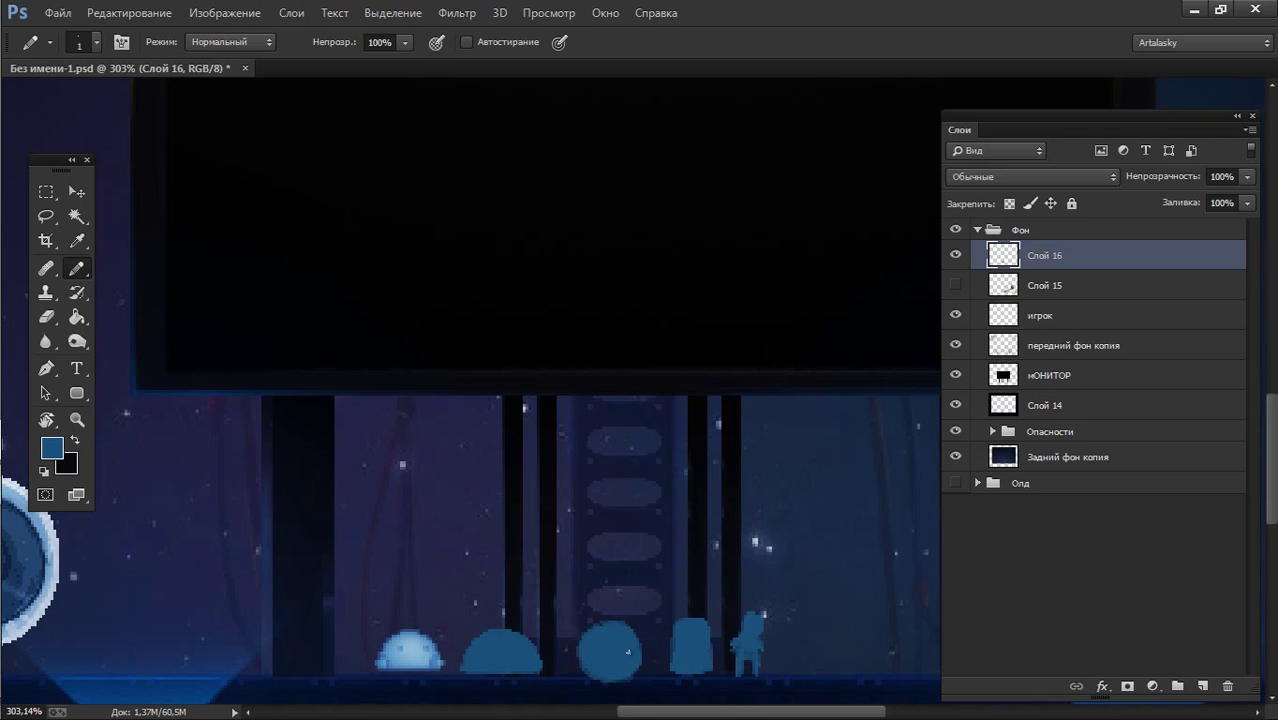
- Select the round blob, nudge it a pixel or two, and deselect
key(m)
drag(572, 606, 648, 684)
drag(610, 639, 612, 641)
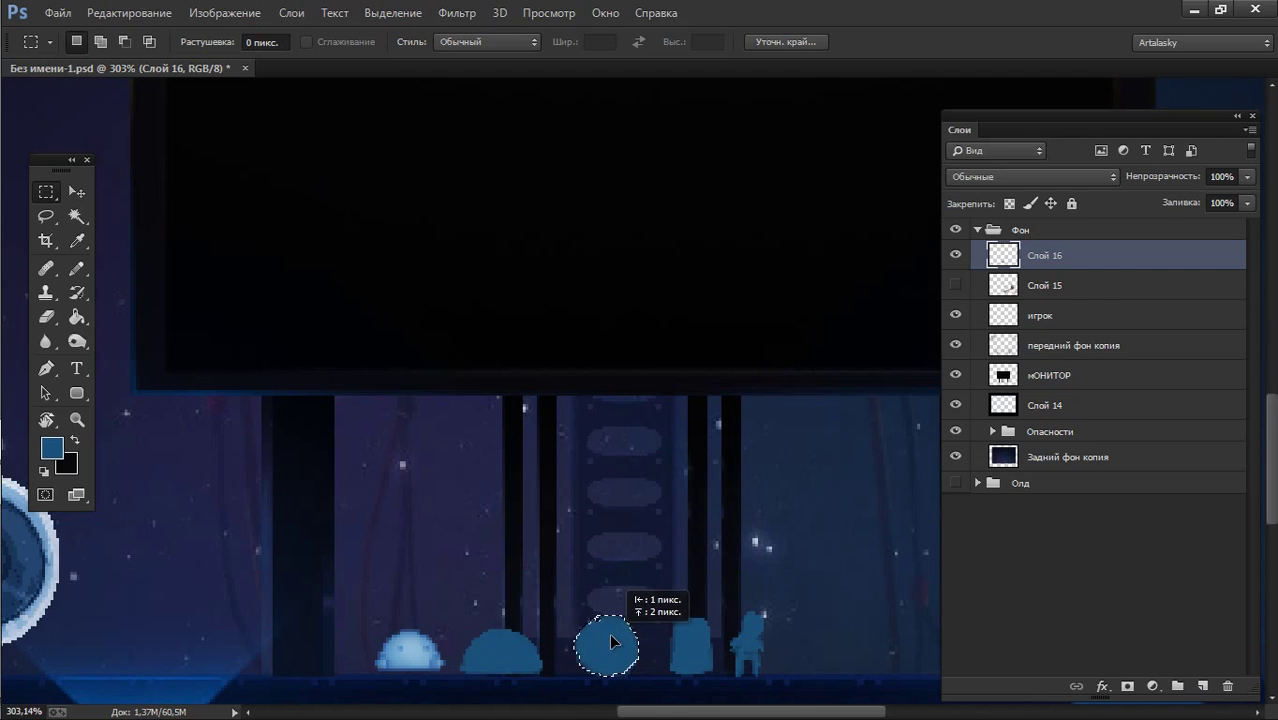
click(612, 641)
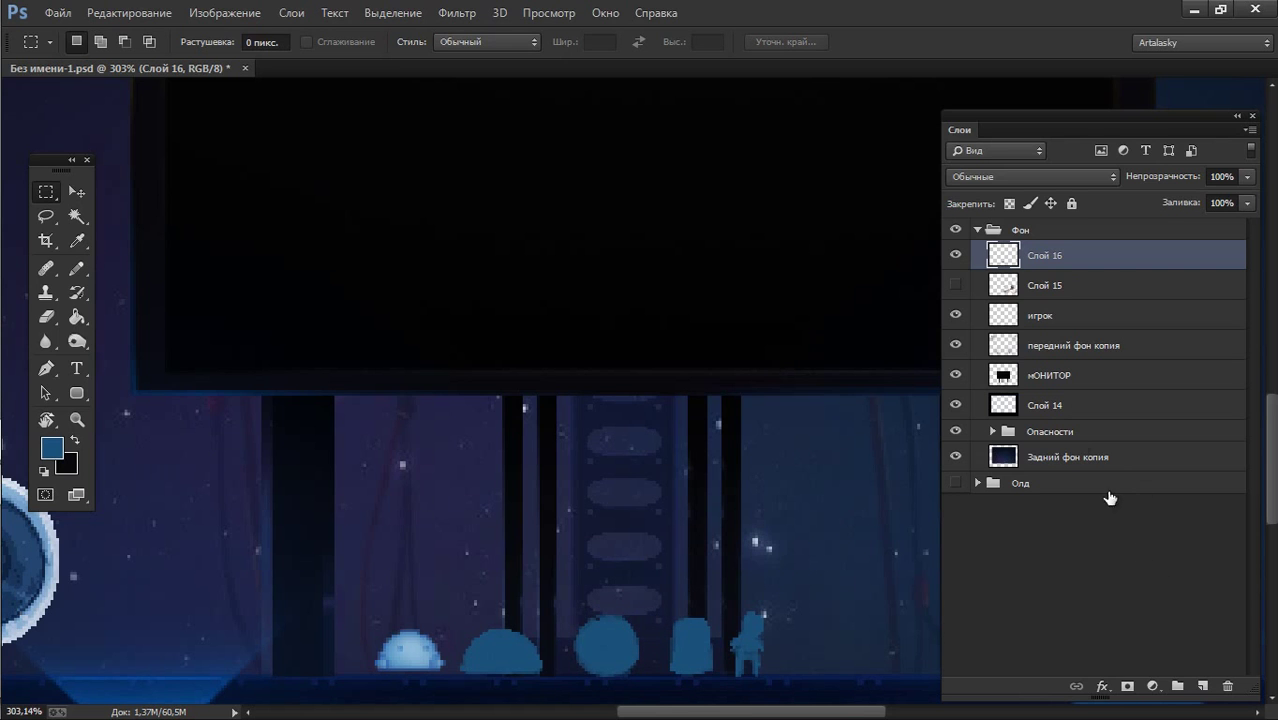
- Add a new empty layer, Слой 17, above Слой 16
click(1202, 688)
scroll(476, 594, up, 3)
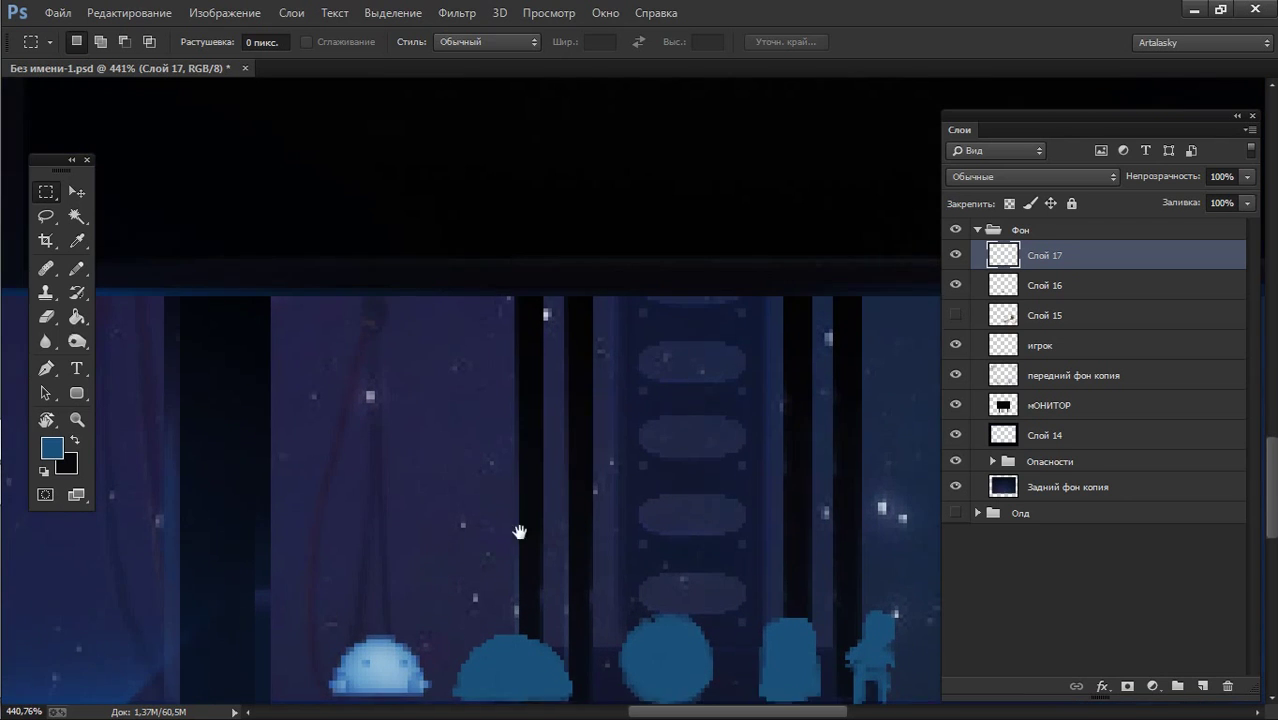
key(b)
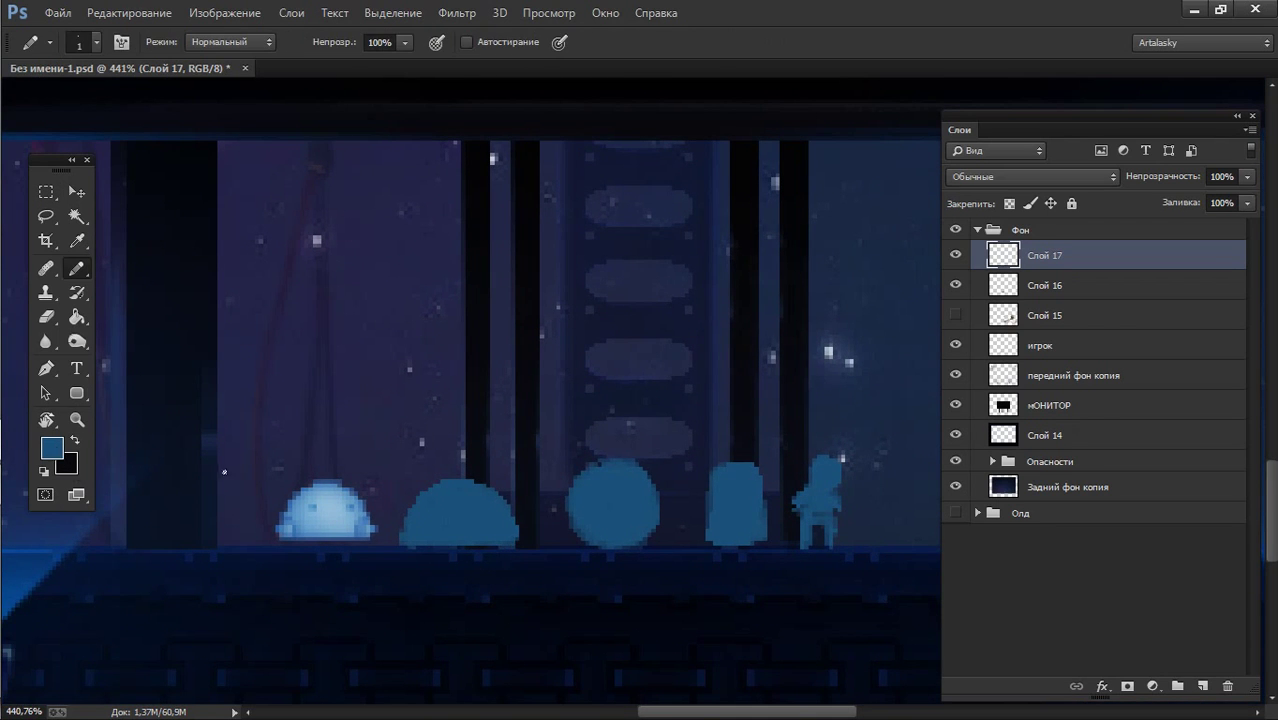
key(x)
key(x)
key(x)
key(x)
key(x)
- Sample the blob's blue and set a brighter foreground blue, 4e9dda
key(i)
click(313, 525)
click(52, 448)
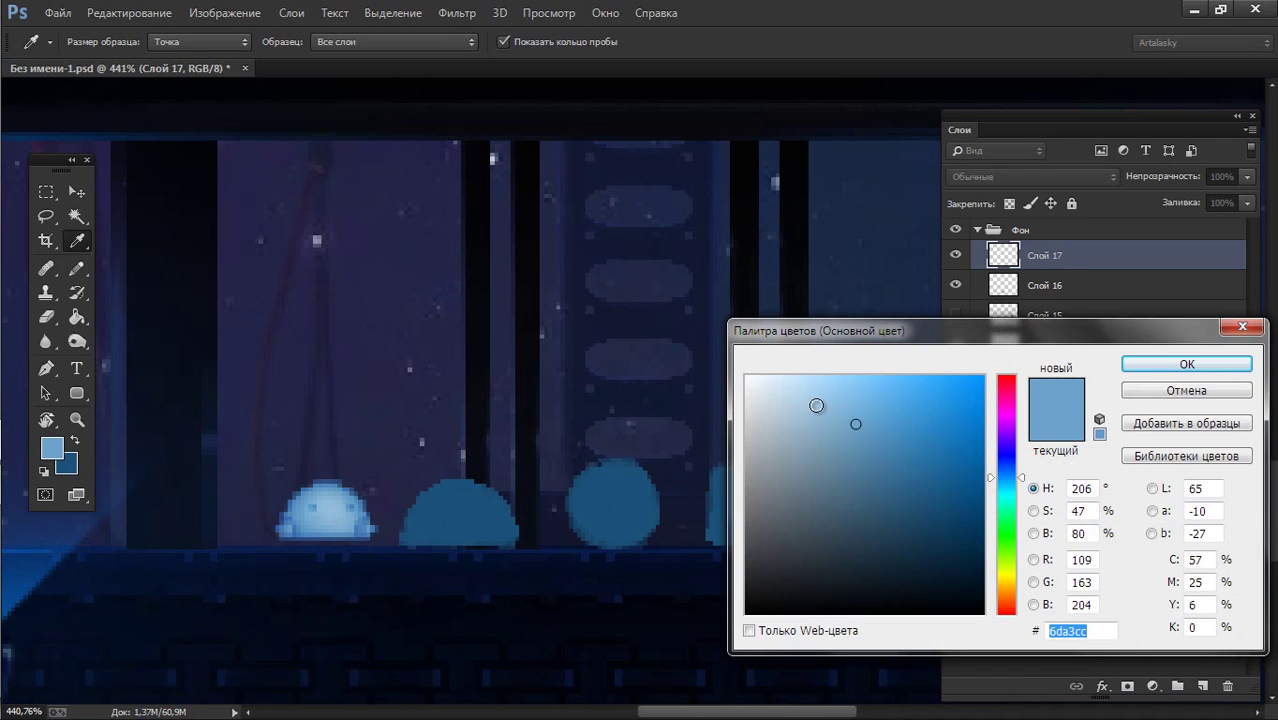
drag(899, 451, 898, 410)
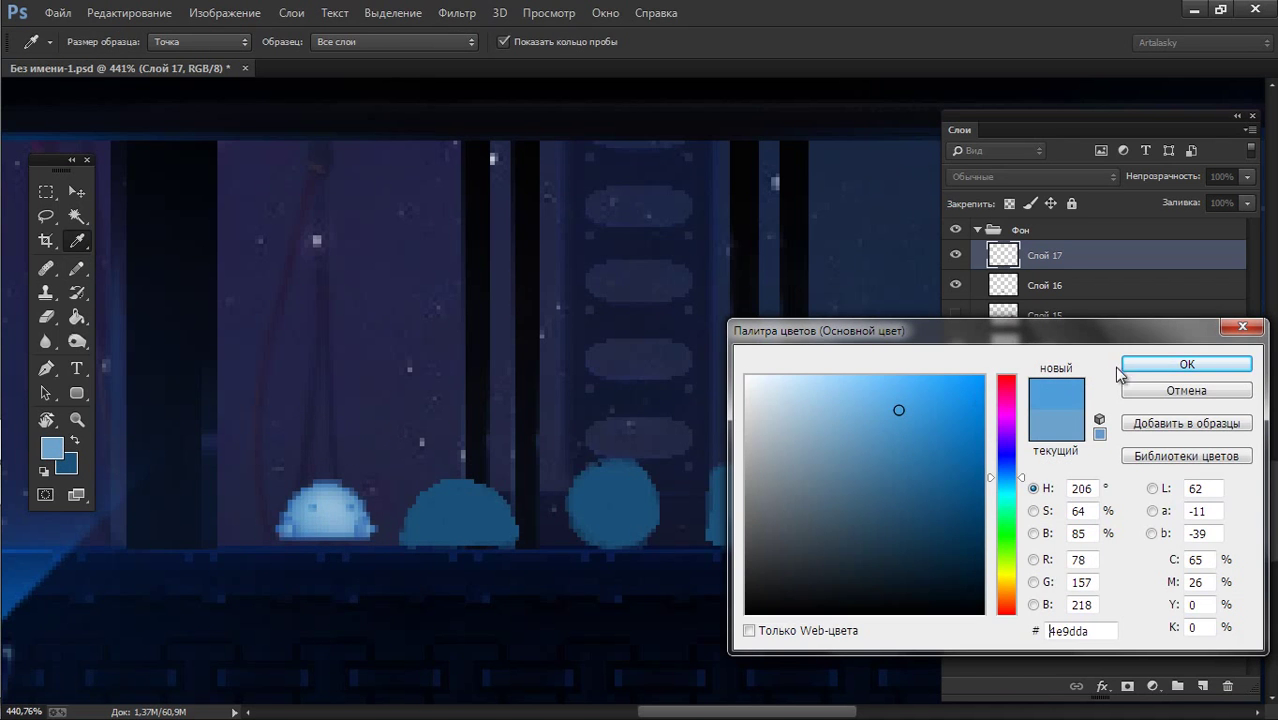
click(1186, 364)
key(b)
key(ctrl+z)
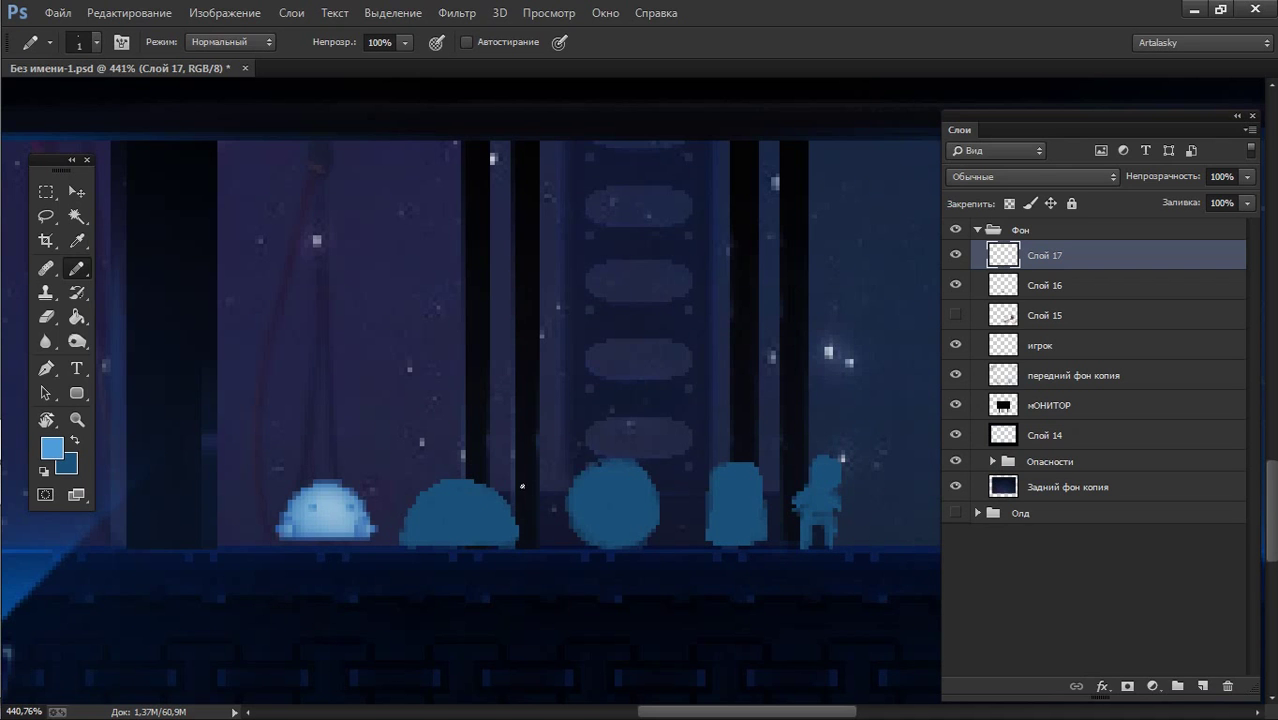
- Paint a lighter-blue highlight across the dome blob's top with a 4-pixel pencil
key(])
mouse_move(442, 510)
mouse_down()
mouse_move(453, 516)
mouse_move(440, 512)
mouse_up()
key(ctrl+z)
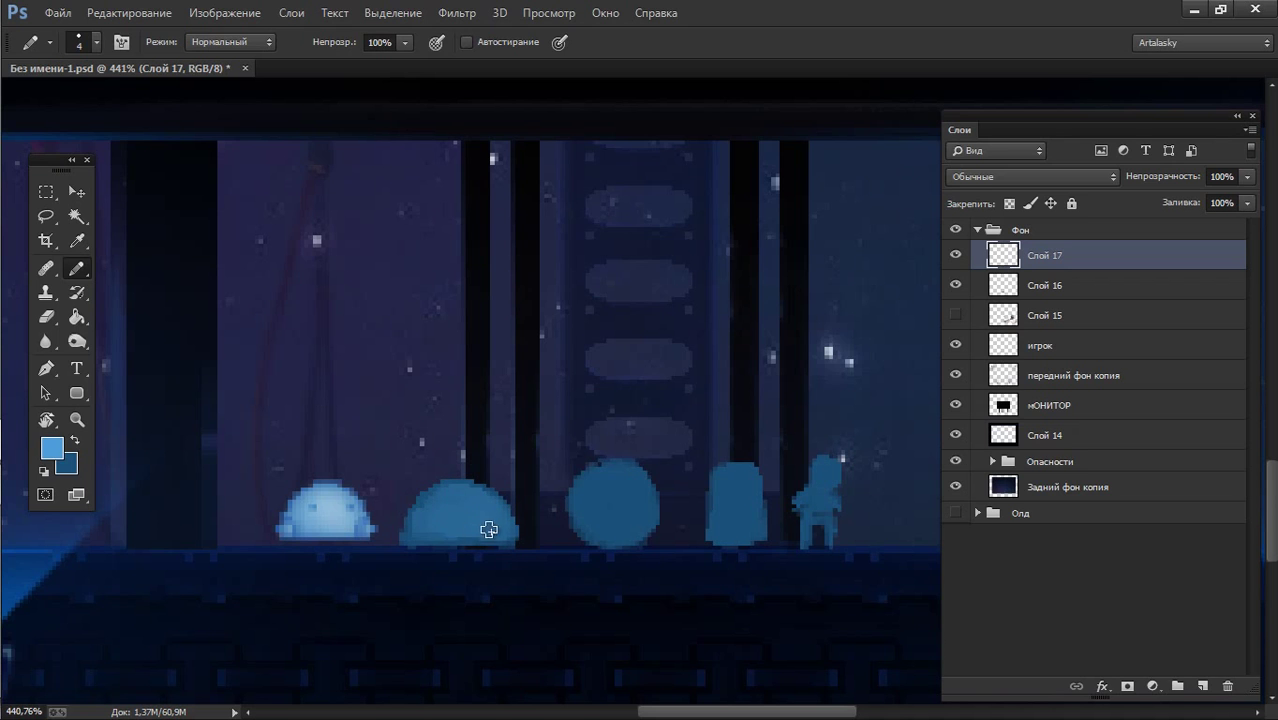
mouse_move(476, 505)
mouse_down()
mouse_move(442, 508)
mouse_move(494, 522)
mouse_move(442, 513)
mouse_move(476, 503)
mouse_move(492, 523)
mouse_move(422, 525)
mouse_move(447, 492)
mouse_move(457, 532)
mouse_move(422, 525)
mouse_move(443, 491)
mouse_move(464, 522)
mouse_move(457, 510)
mouse_up()
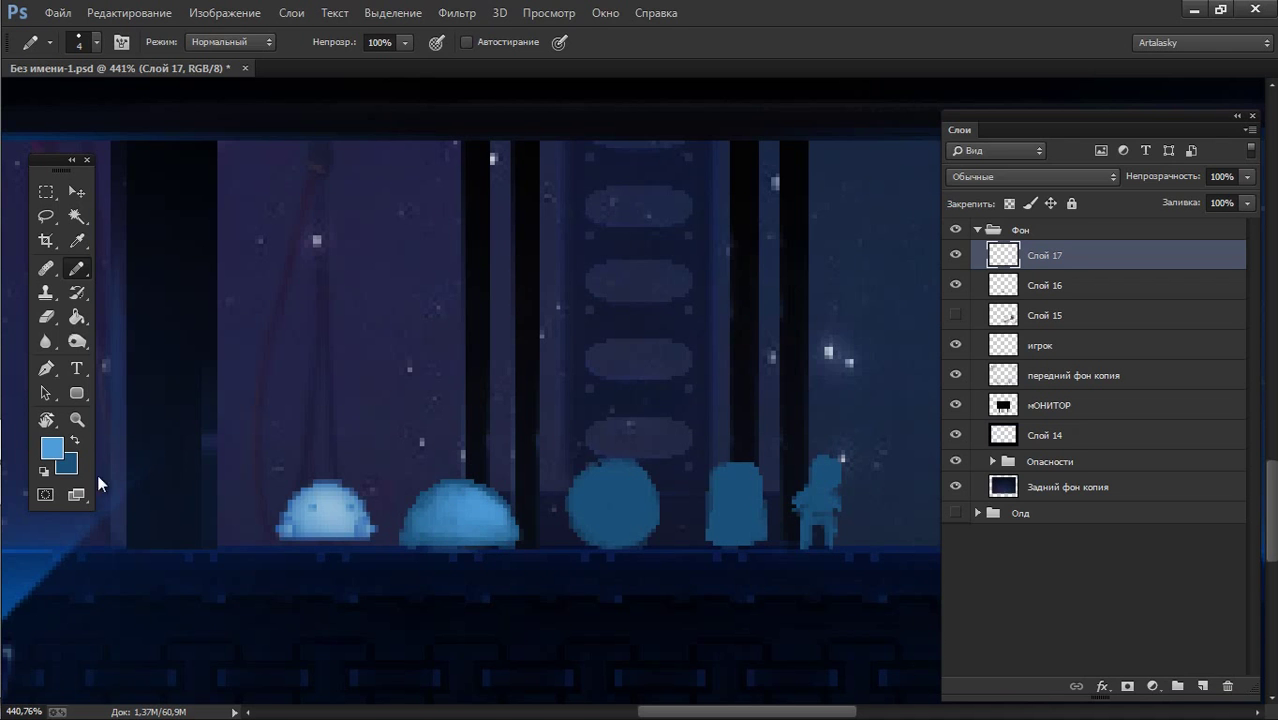
- Choose an even paler blue and highlight the dome's upper right
click(51, 447)
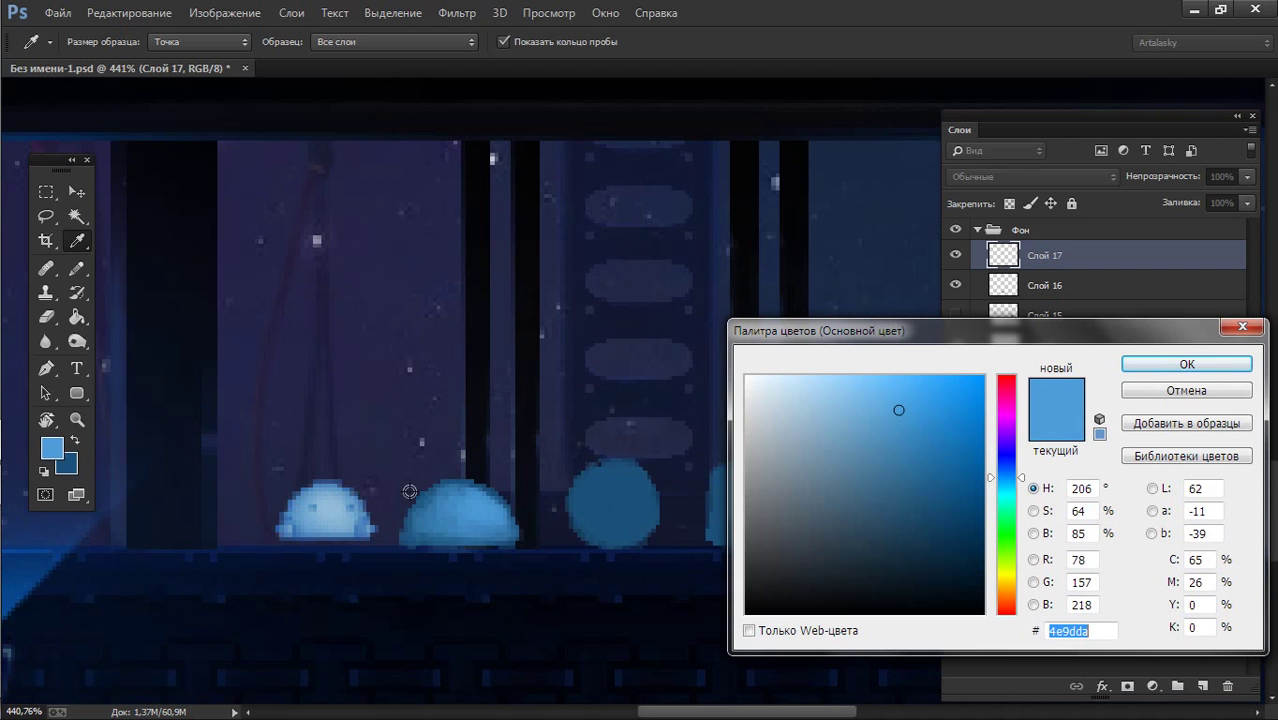
drag(844, 381, 836, 396)
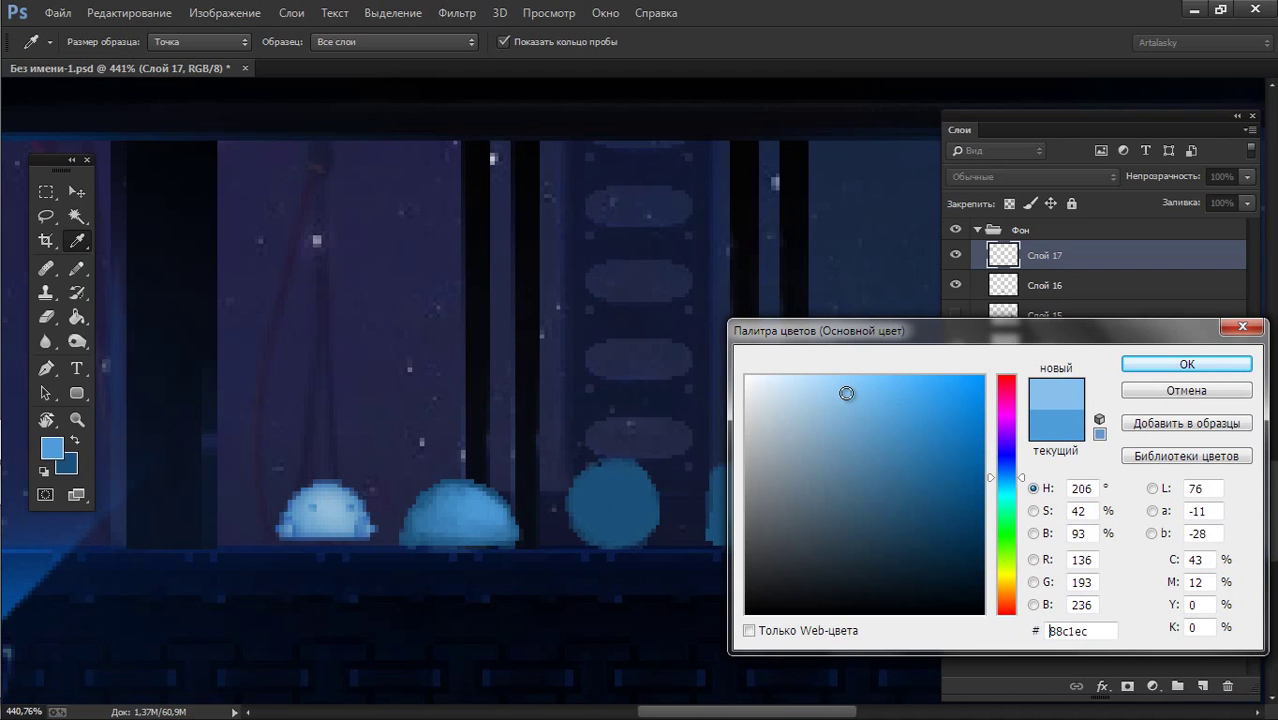
click(1186, 364)
key(b)
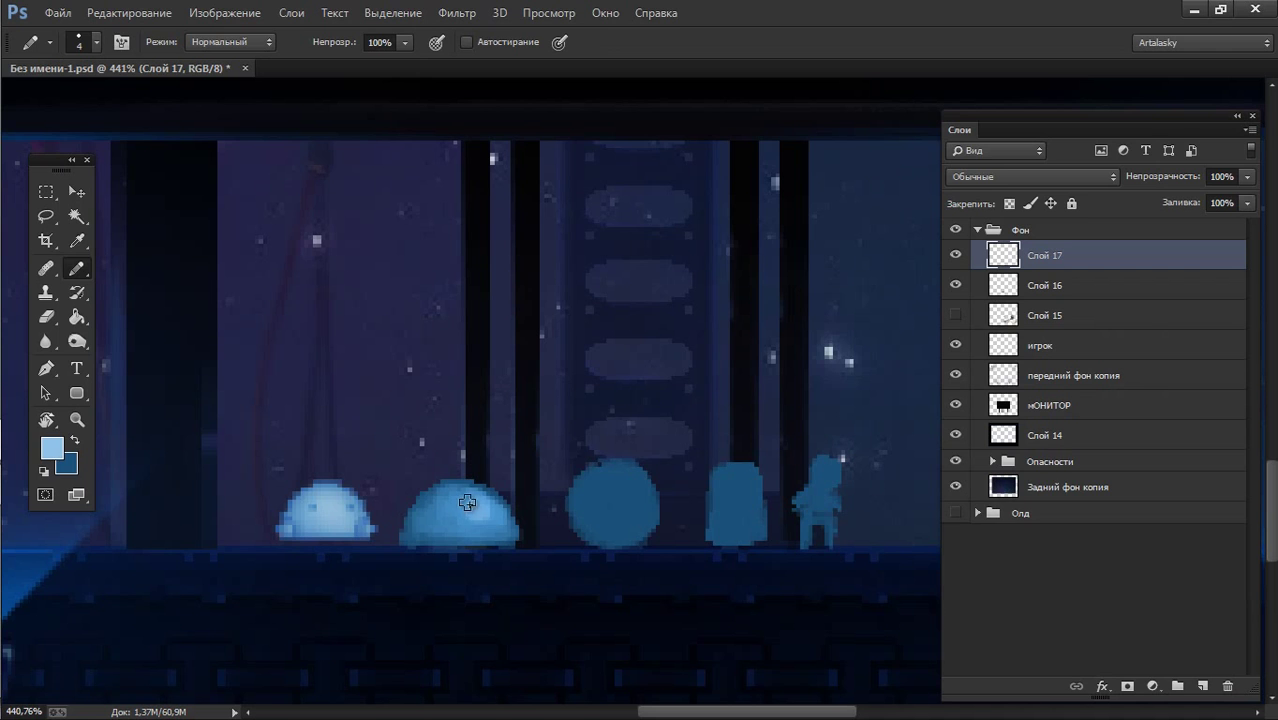
mouse_move(476, 502)
mouse_down()
mouse_move(498, 501)
mouse_move(488, 512)
mouse_up()
- At pencil size 2, lighten the dome's lower-left edge and upper-left contour
key(bracketleft)
key(bracketleft)
mouse_move(406, 537)
mouse_down()
mouse_move(410, 512)
mouse_move(448, 480)
mouse_up()
mouse_move(407, 523)
mouse_down()
mouse_move(450, 479)
mouse_move(408, 534)
mouse_up()
key(x)
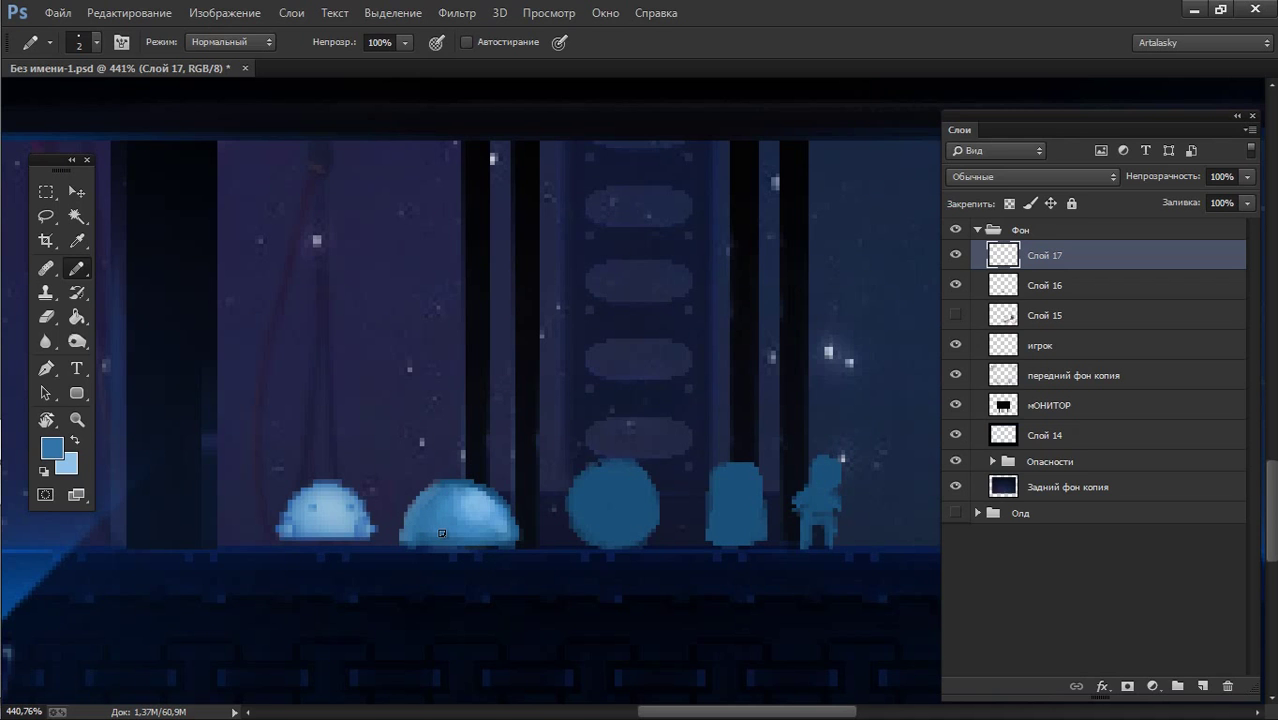
key(alt)
- Set the foreground colour to a dark navy blue
click(51, 447)
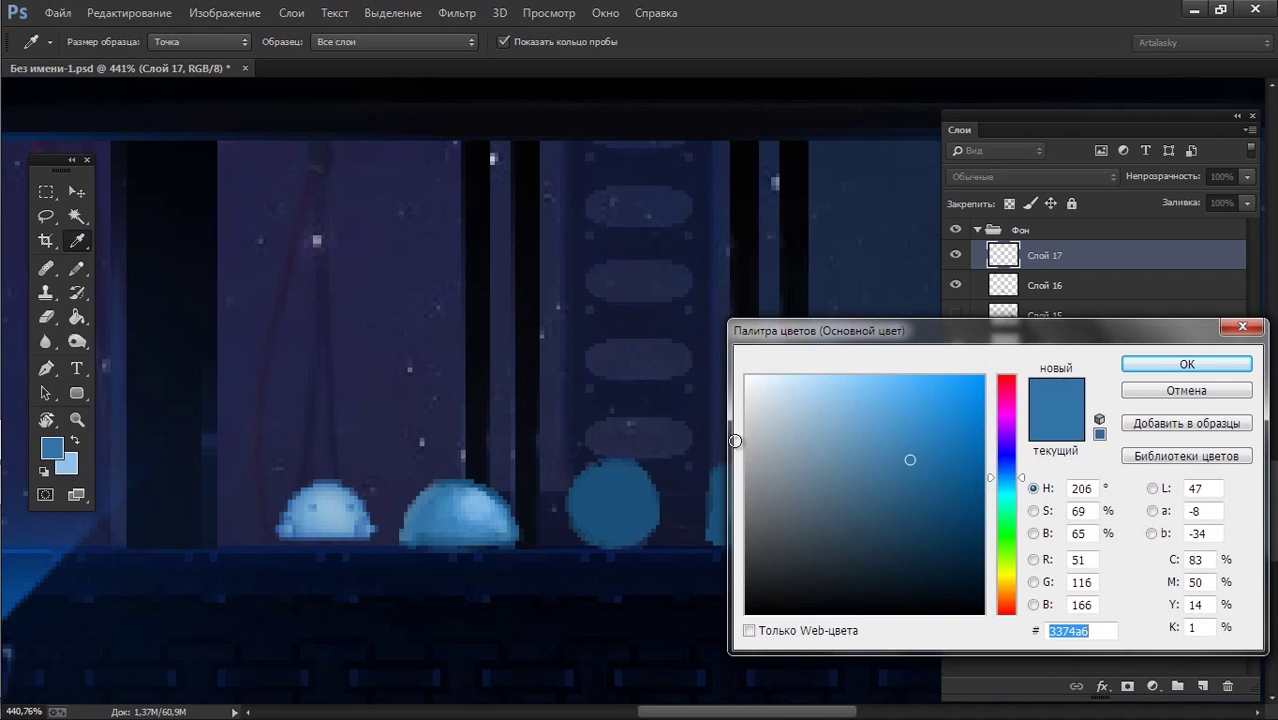
click(945, 542)
click(1185, 364)
key(b)
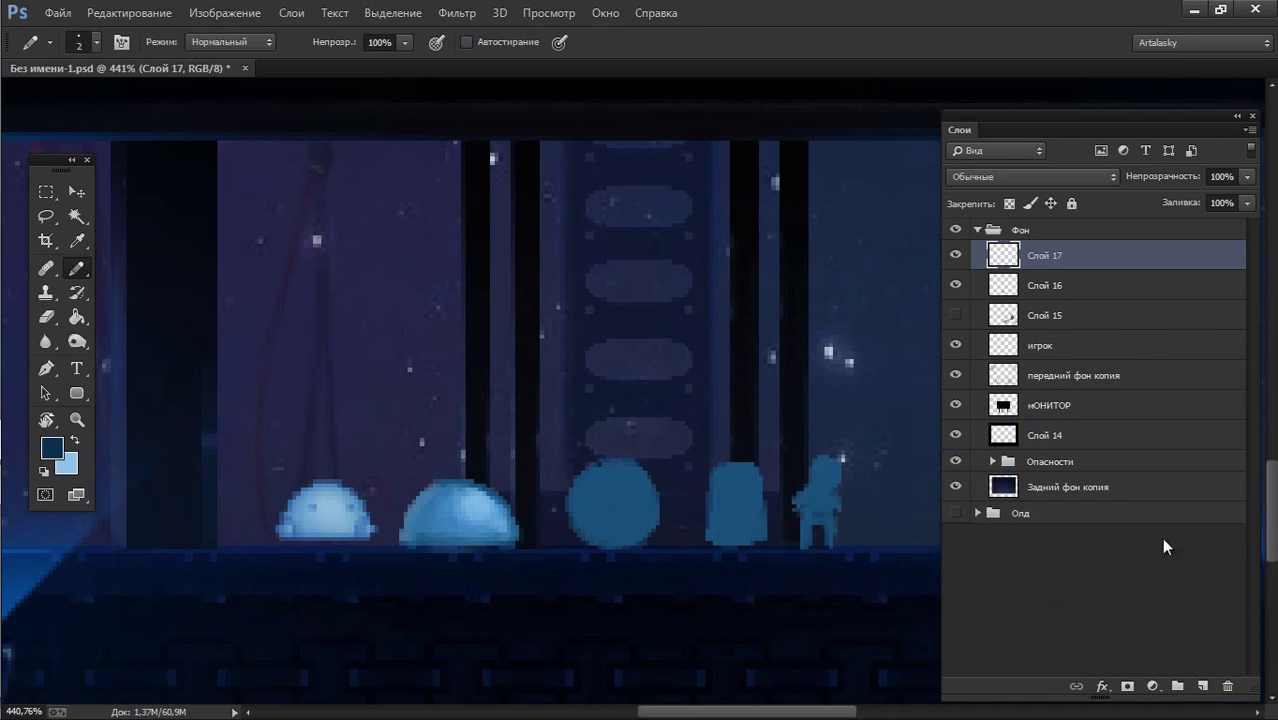
- On new layer Слой 18, pencil dark shading along the dome's base, tidying with the Eraser
click(1203, 686)
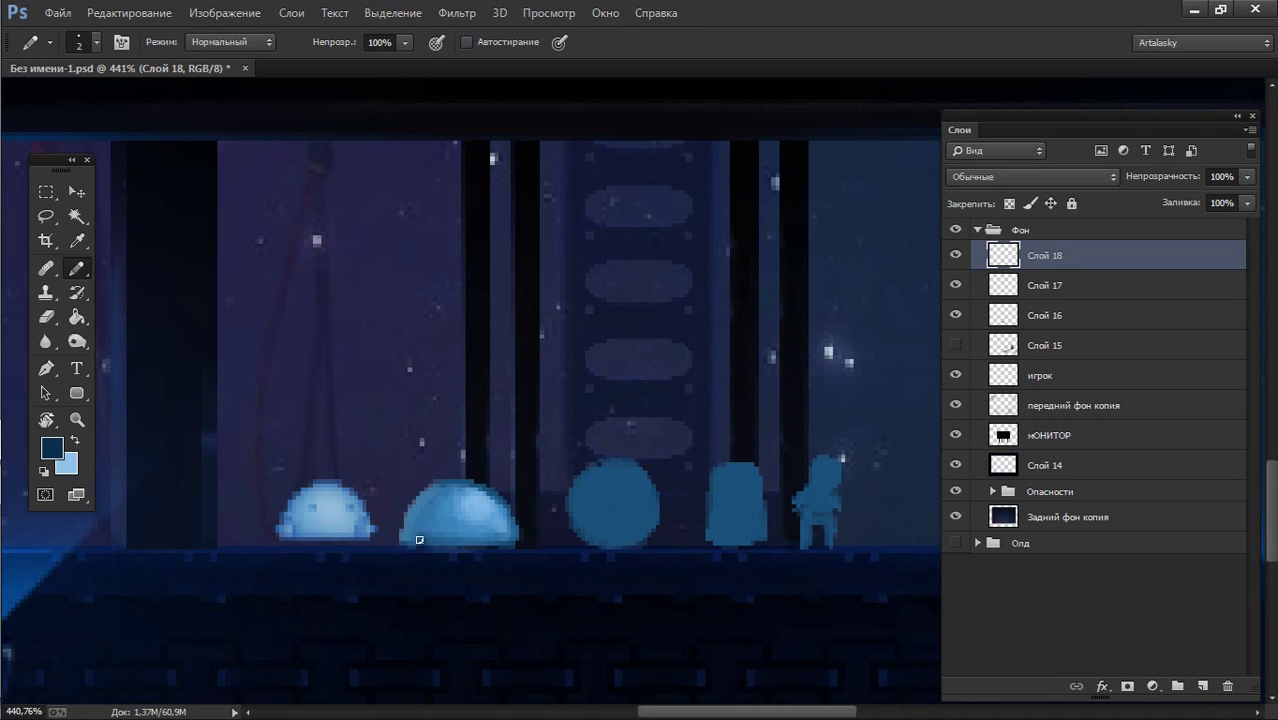
drag(416, 543, 444, 546)
key(e)
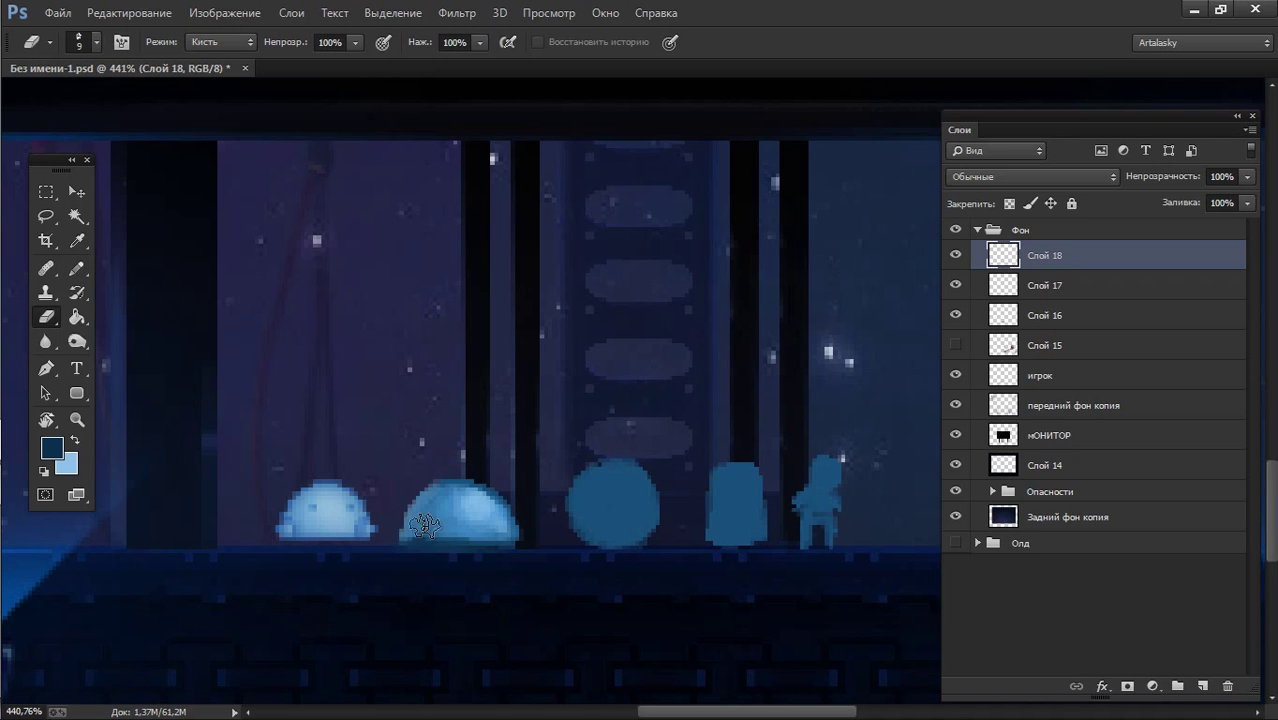
key(b)
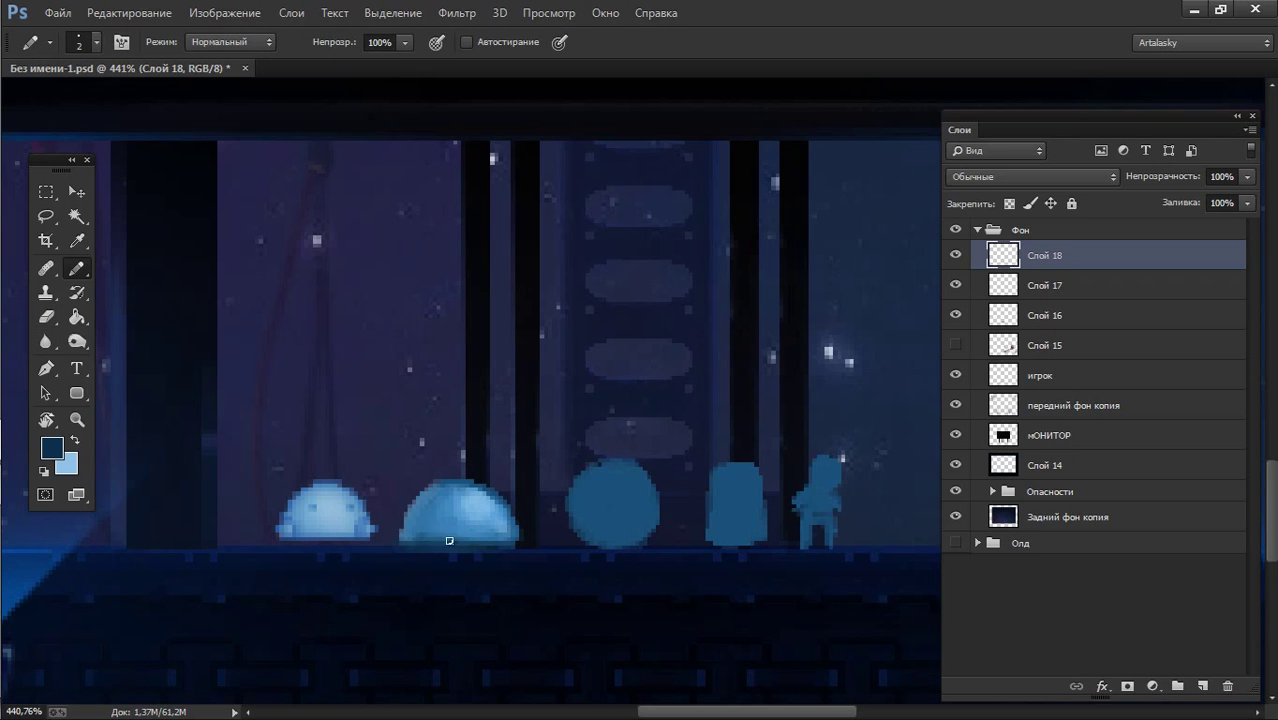
key(e)
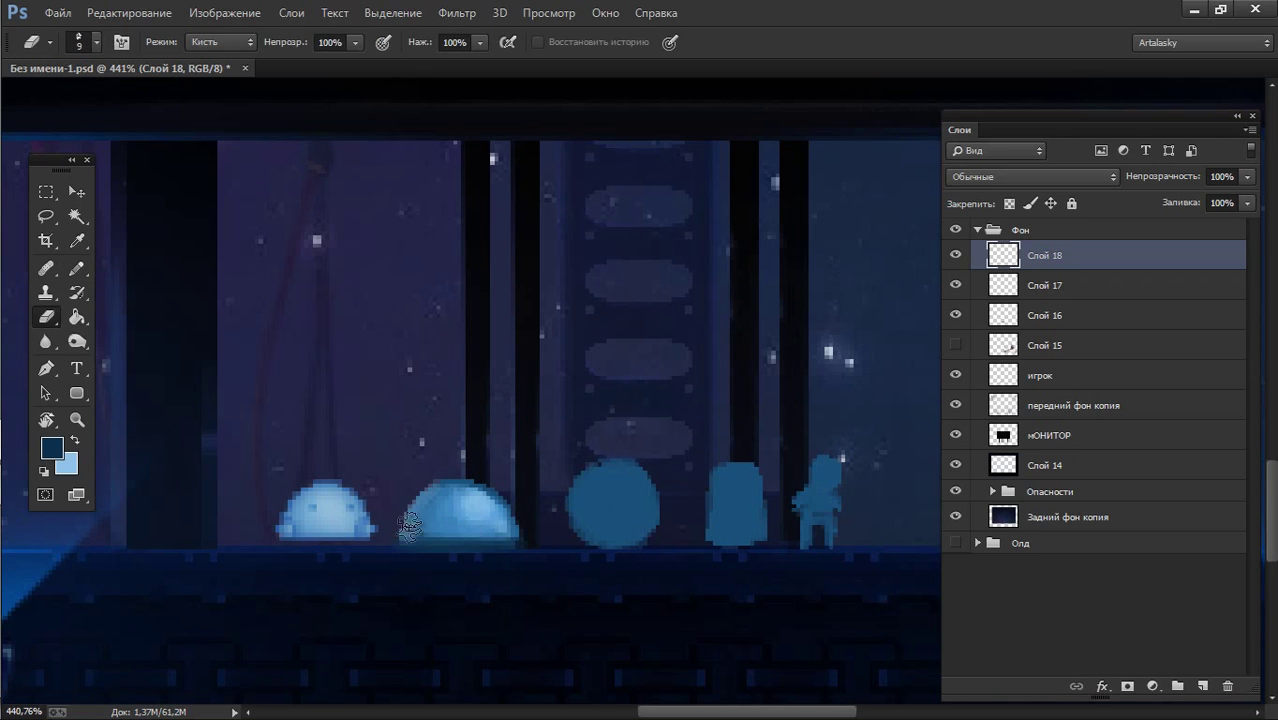
key(b)
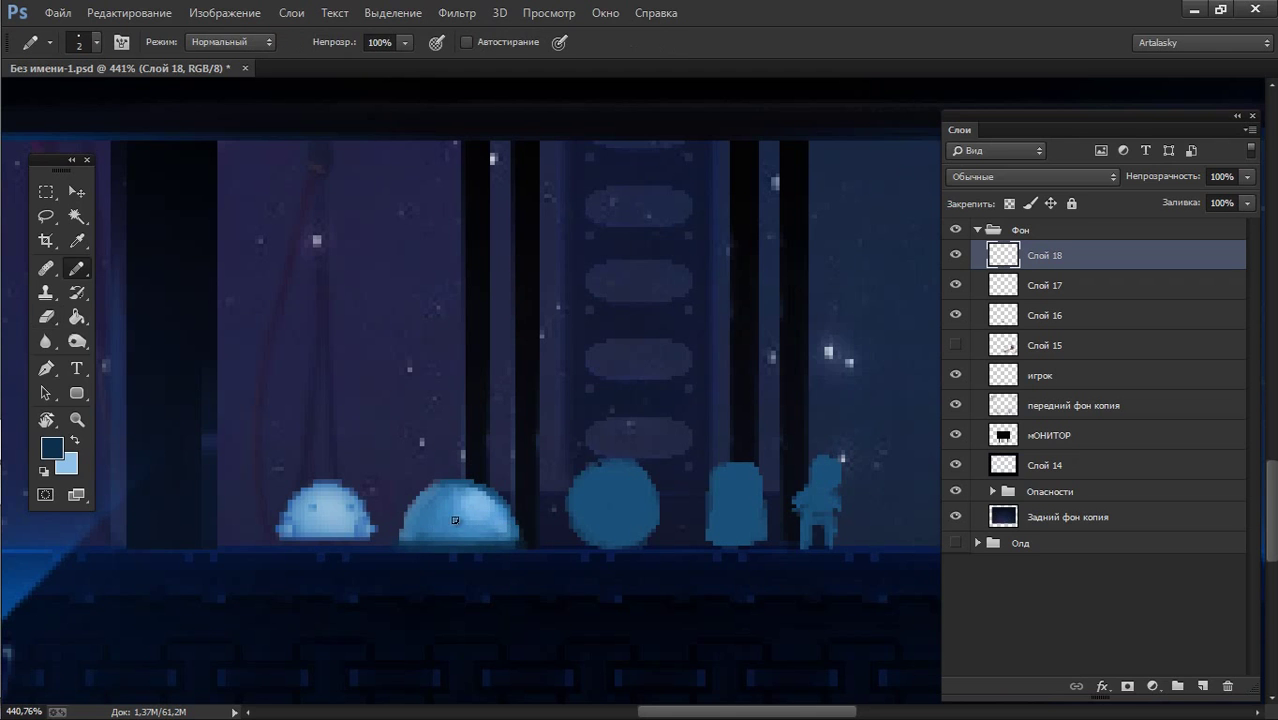
click(955, 255)
key(e)
key(b)
key(e)
key(b)
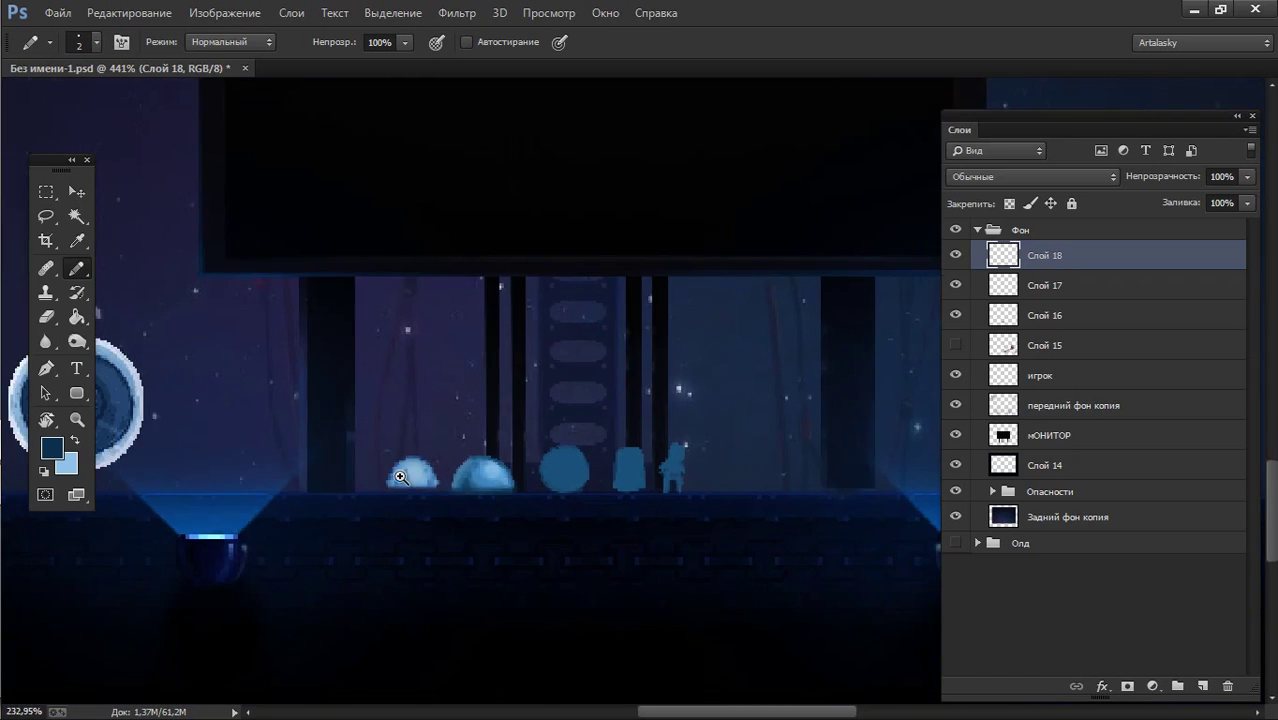
- Lower the shading layer's fill to 77%
drag(436, 504, 385, 479)
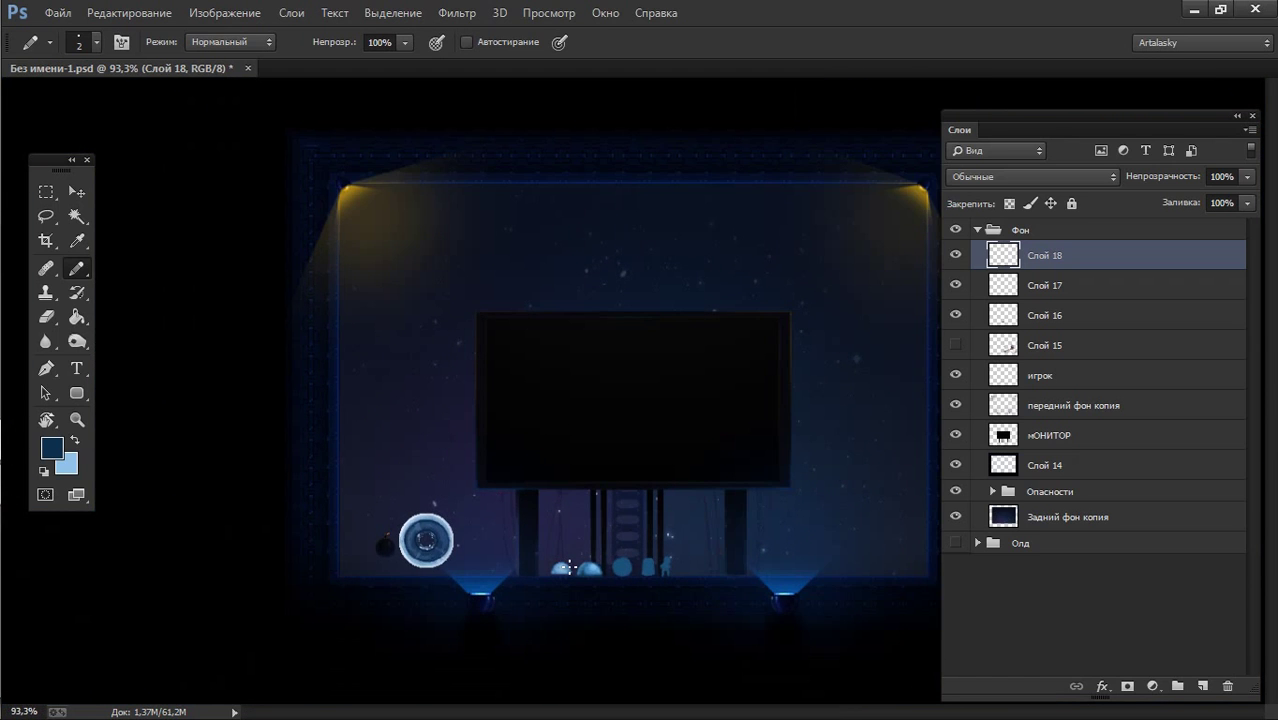
drag(1247, 203, 1218, 228)
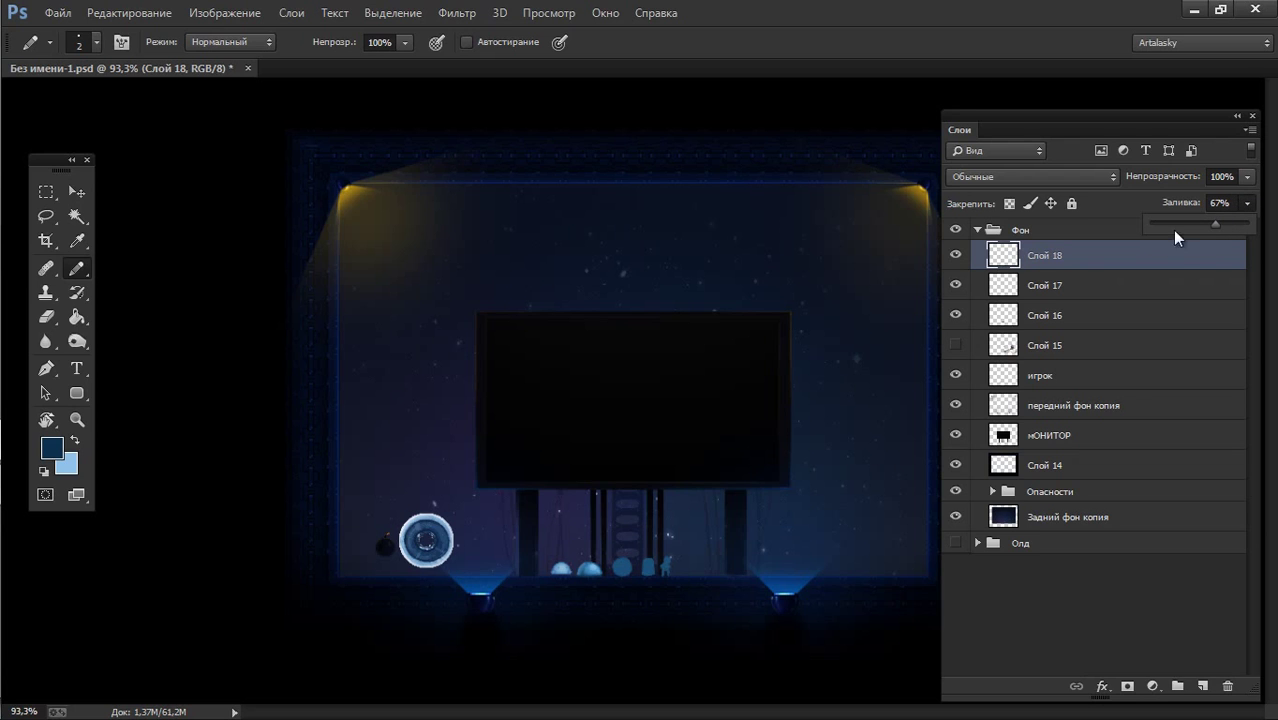
drag(1215, 225, 1250, 228)
drag(1226, 230, 1233, 237)
drag(588, 598, 709, 566)
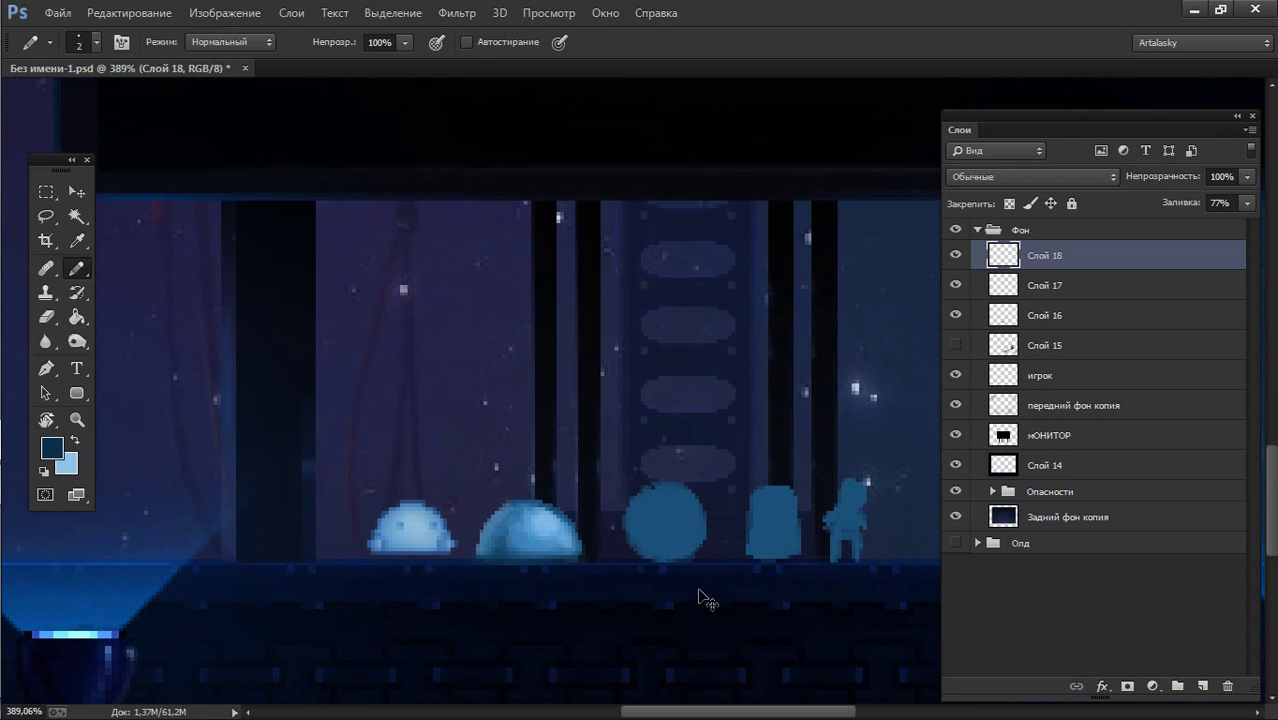
key(ctrl+u)
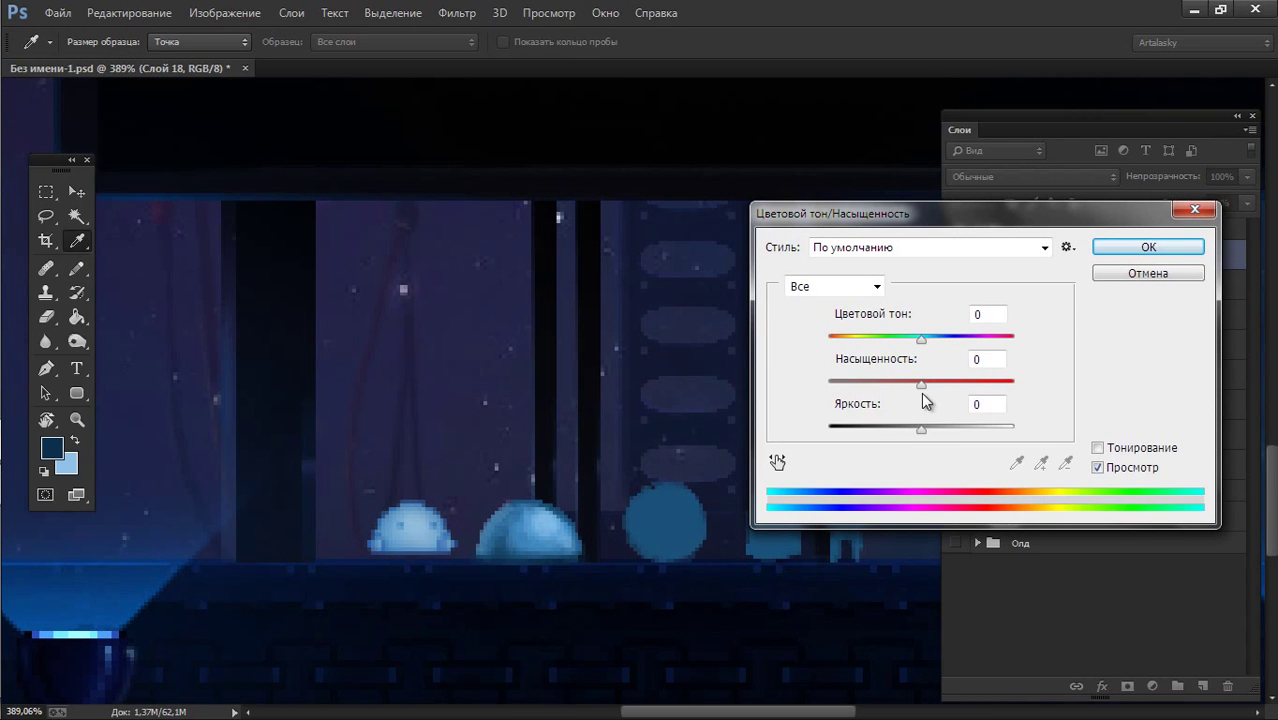
click(1108, 274)
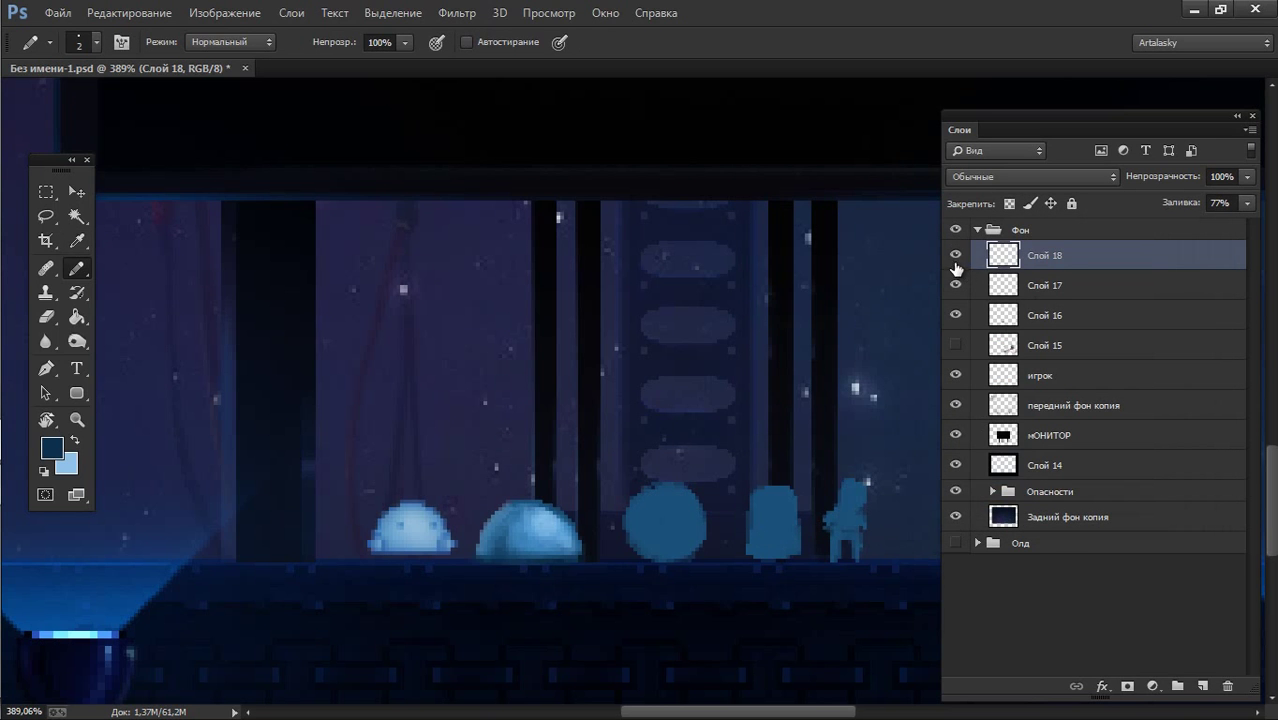
click(955, 255)
- Rename the shading layer Слой 18 to ТЕНИ
double_click(1043, 256)
text(ТЕНЬ)
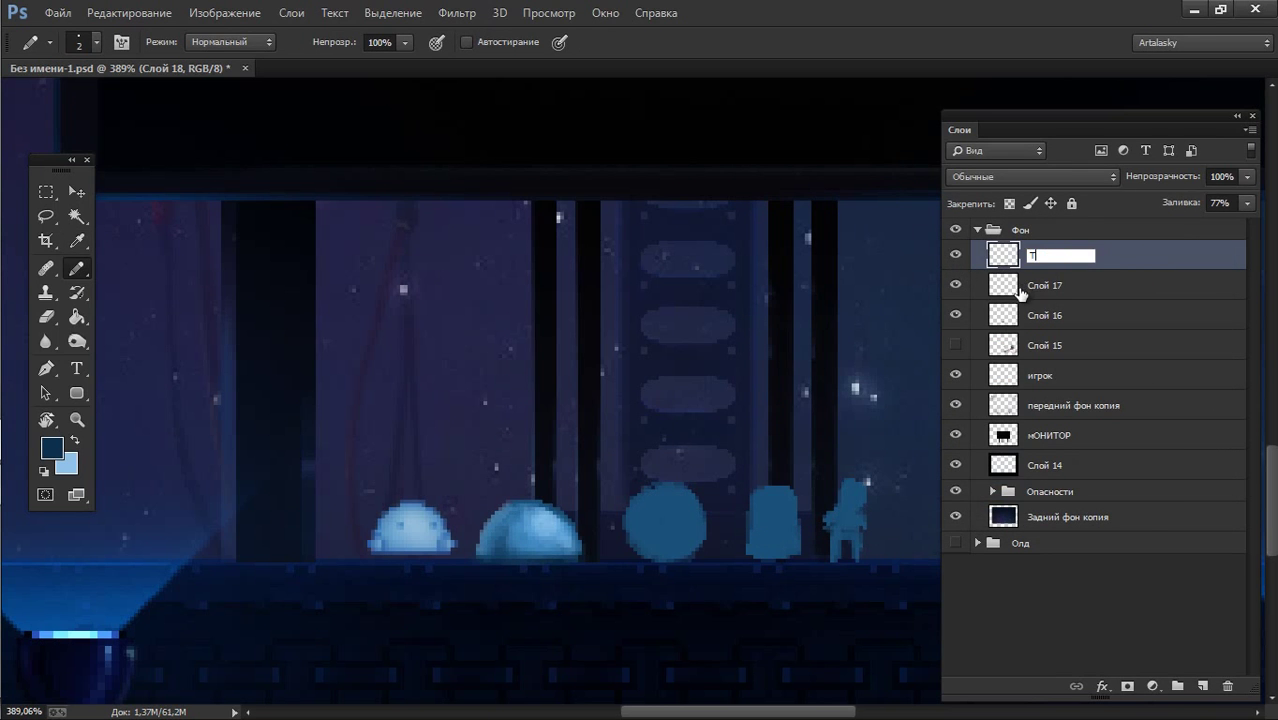
key(BackSpace)
text(И)
key(Return)
click(1003, 290)
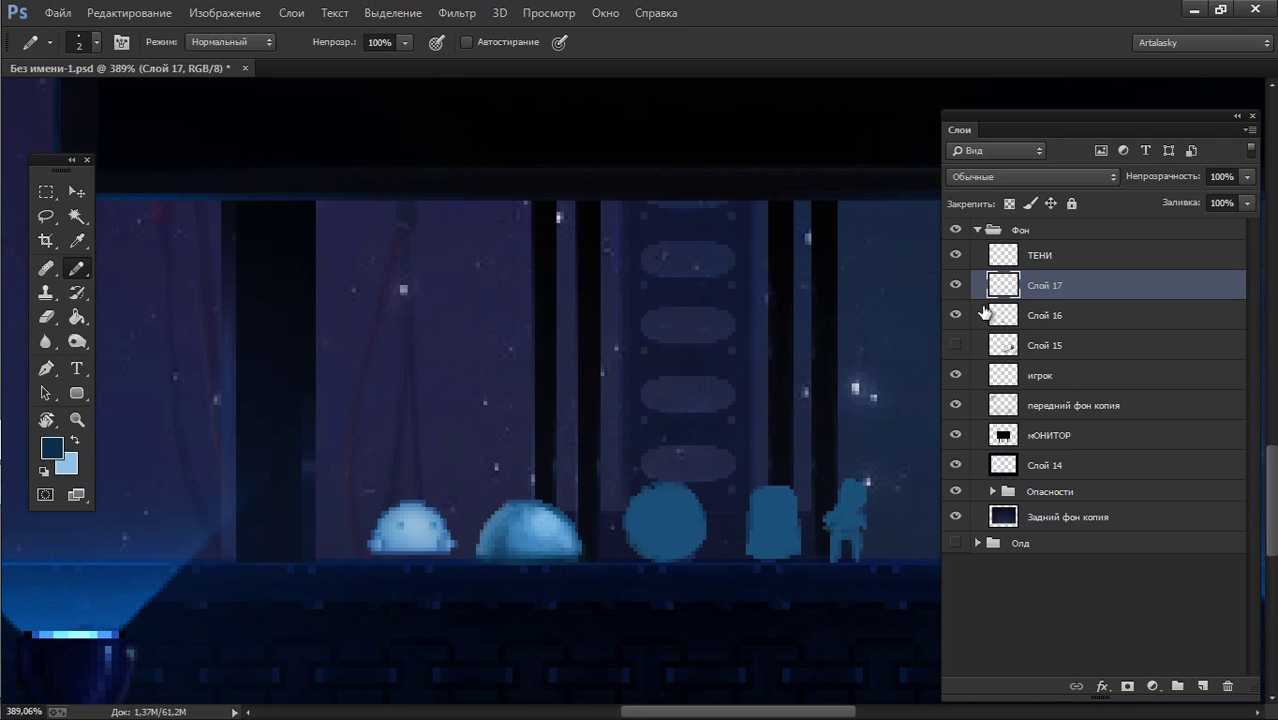
- Switch to full-screen view and try two strokes on the monitor, undoing both
scroll(650, 456, down, 2)
scroll(745, 314, down, 1)
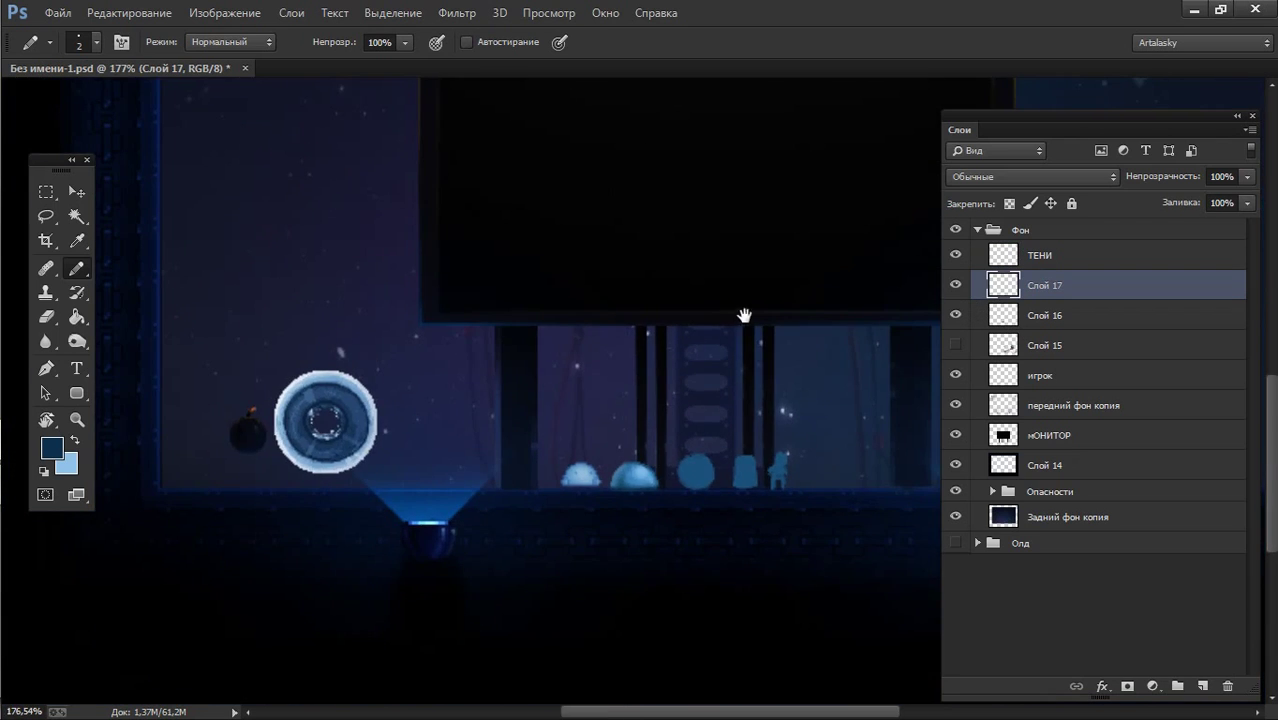
scroll(508, 491, down, 1)
scroll(650, 452, down, 1)
scroll(615, 502, down, 1)
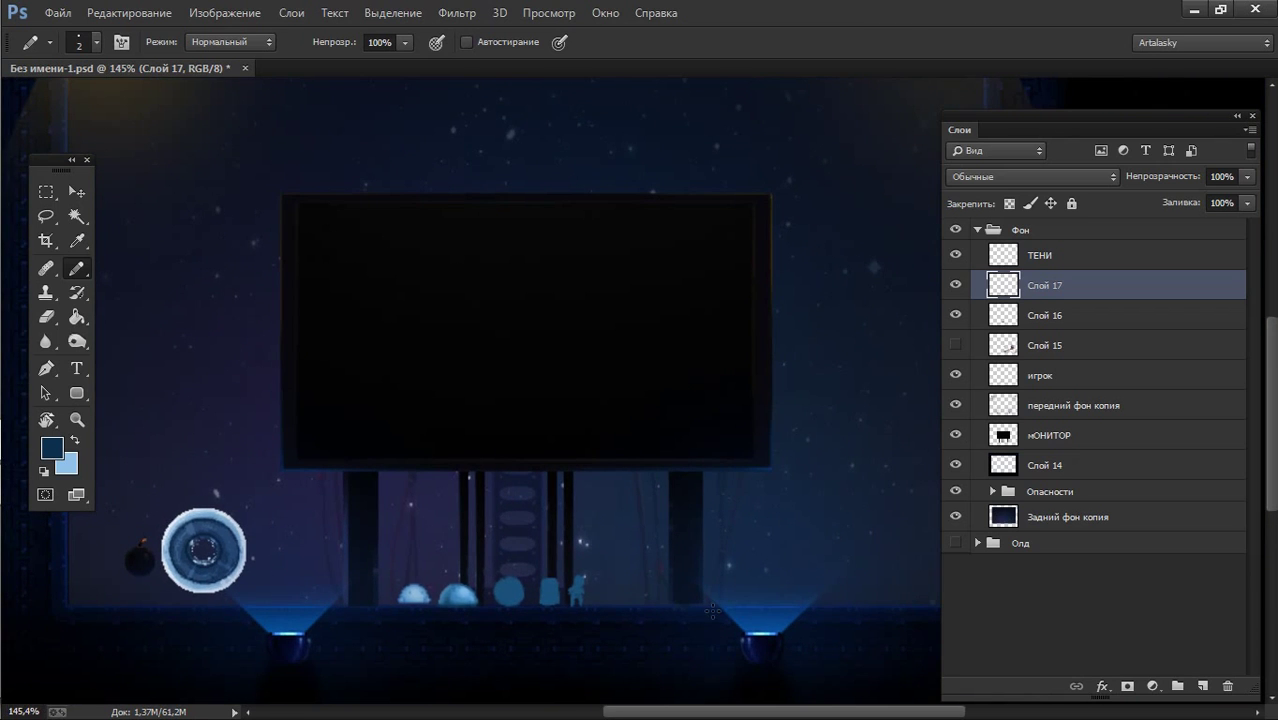
scroll(703, 446, down, 1)
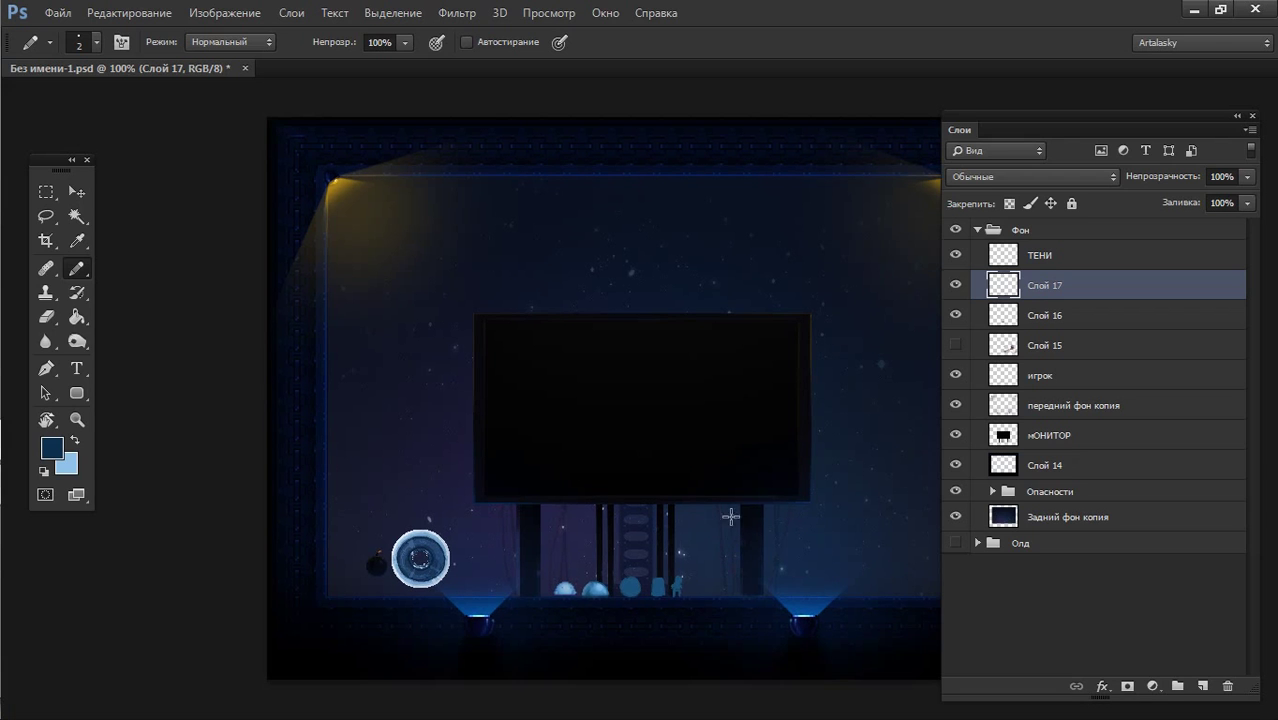
key(f)
scroll(664, 540, up, 2)
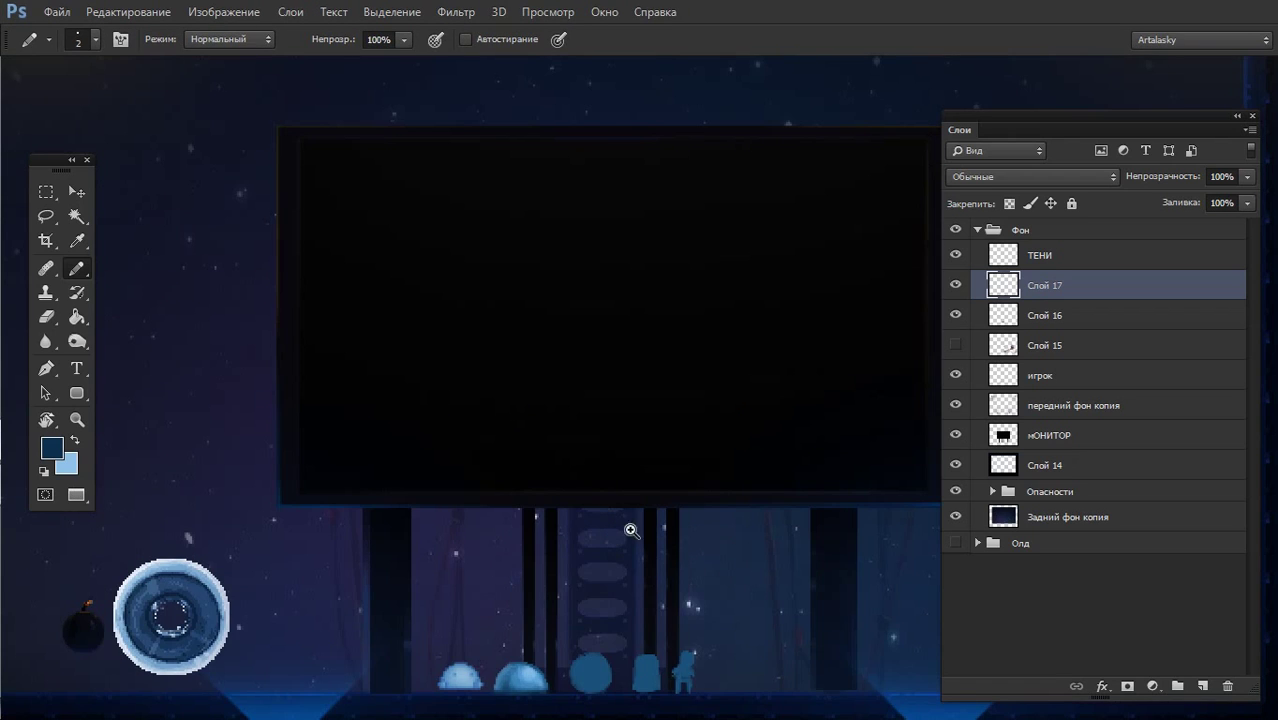
drag(590, 440, 618, 504)
key(ctrl+z)
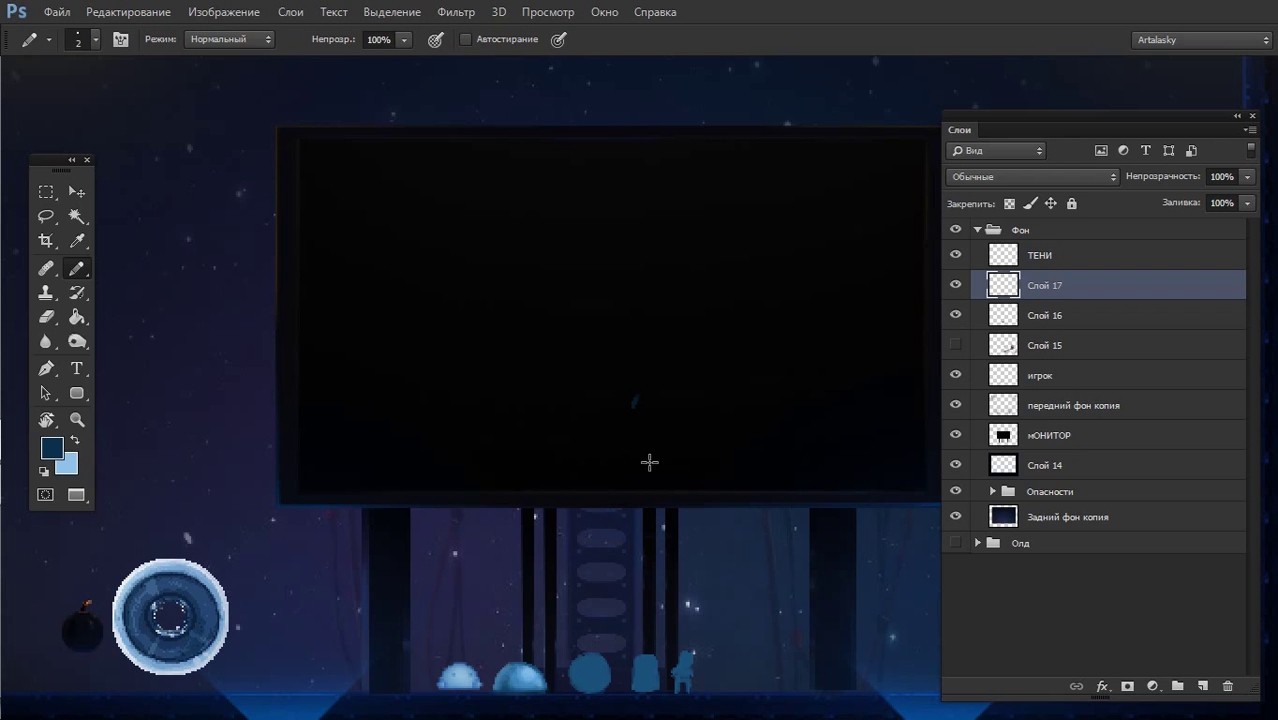
drag(636, 398, 703, 490)
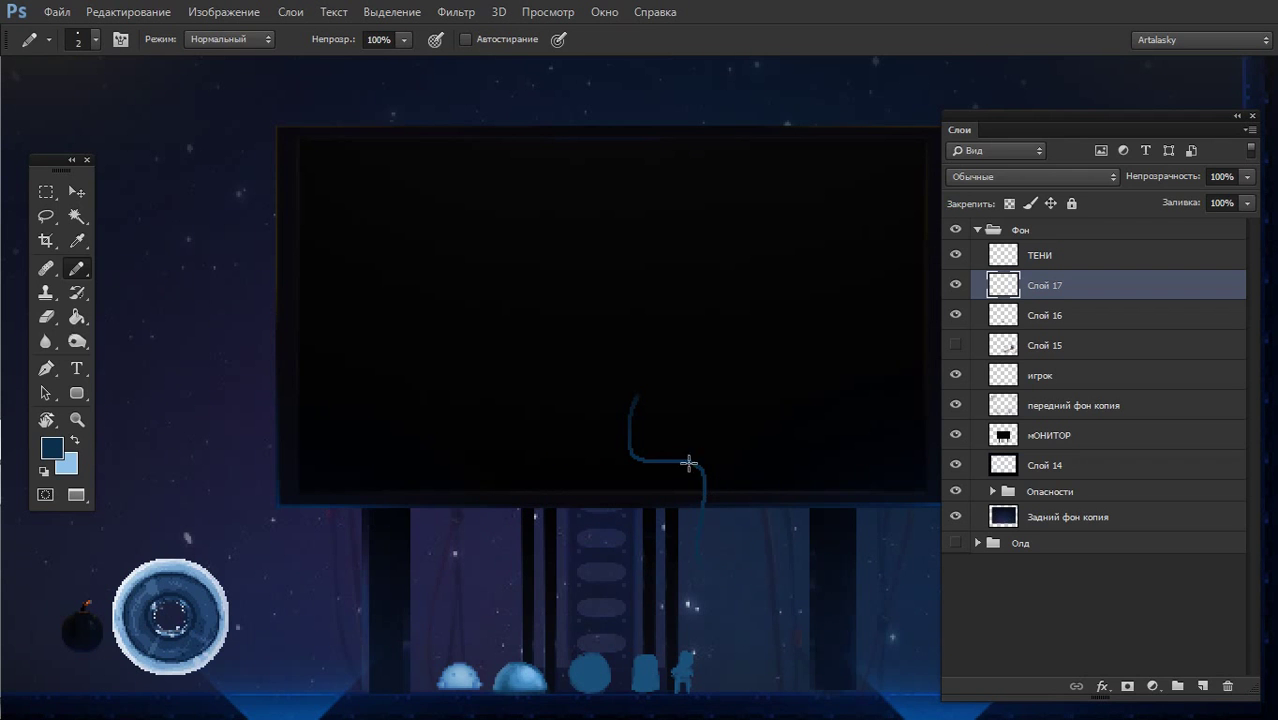
key(ctrl+z)
- Pan around the scene, undo a trial ellipse on the floor, and raise pencil size to 5
scroll(688, 468, down, 1)
scroll(600, 510, down, 3)
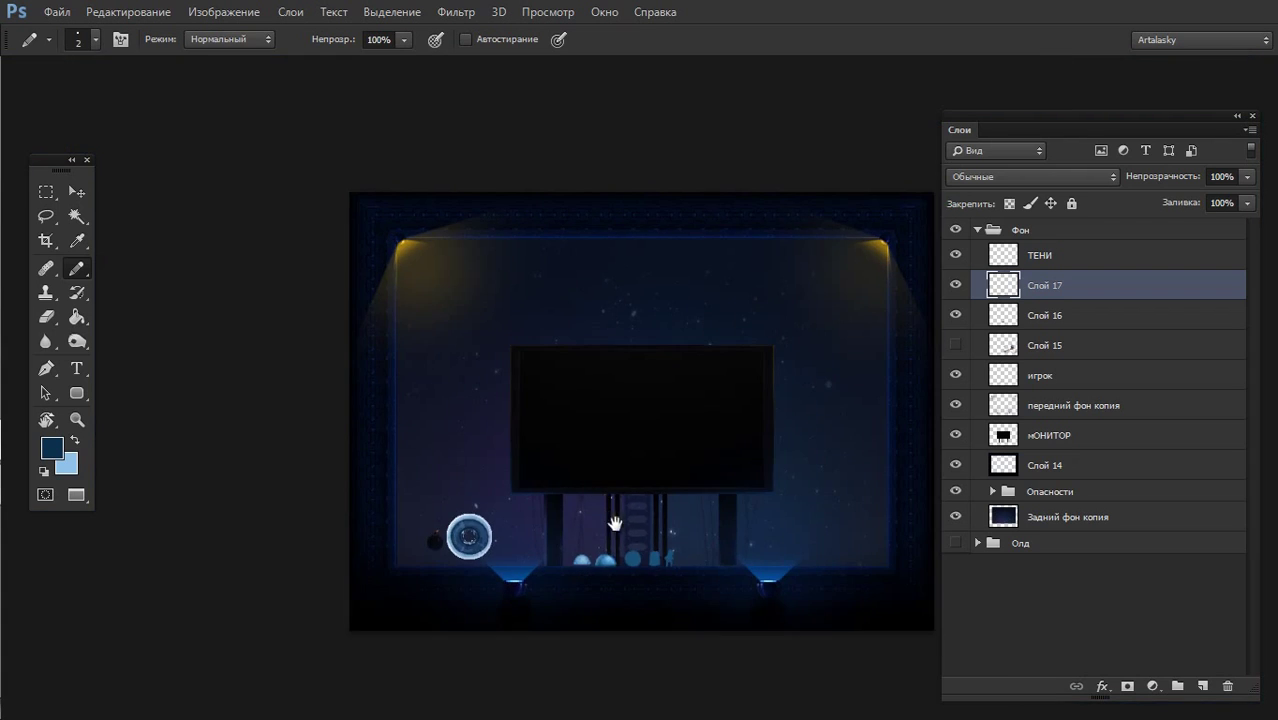
scroll(679, 528, up, 2)
scroll(700, 560, up, 2)
scroll(600, 509, up, 1)
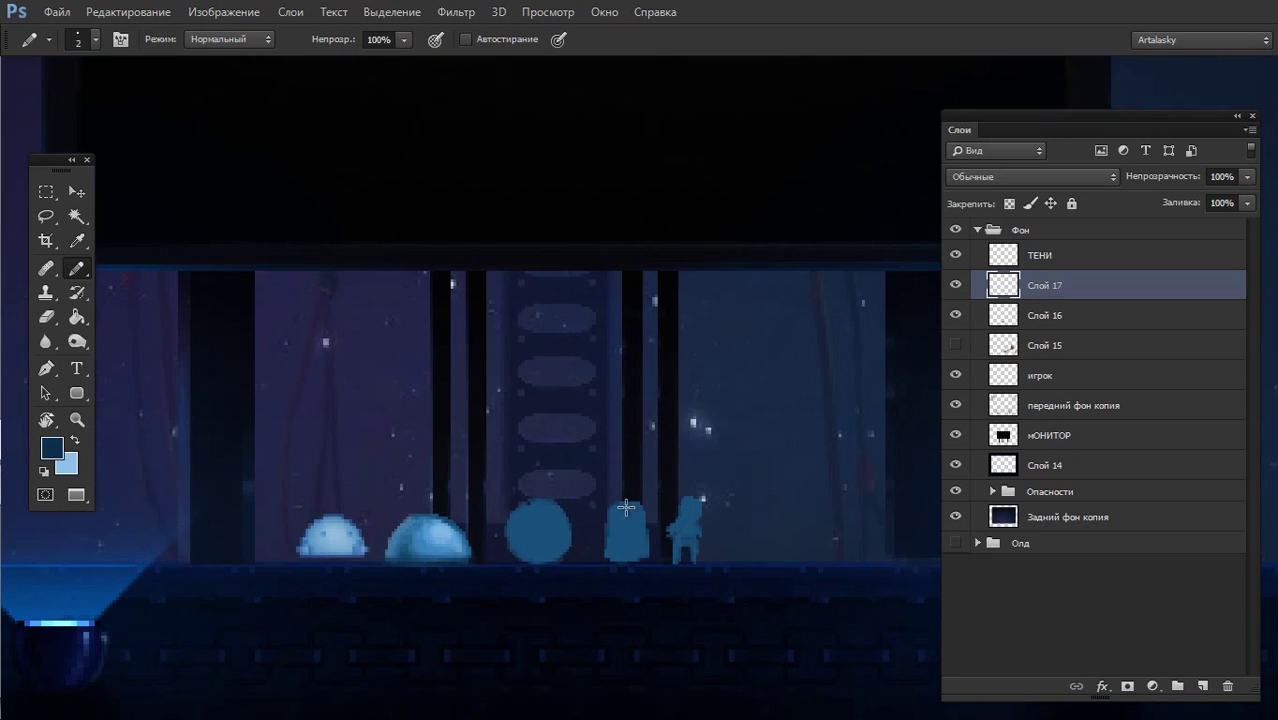
scroll(565, 507, down, 2)
scroll(556, 500, down, 1)
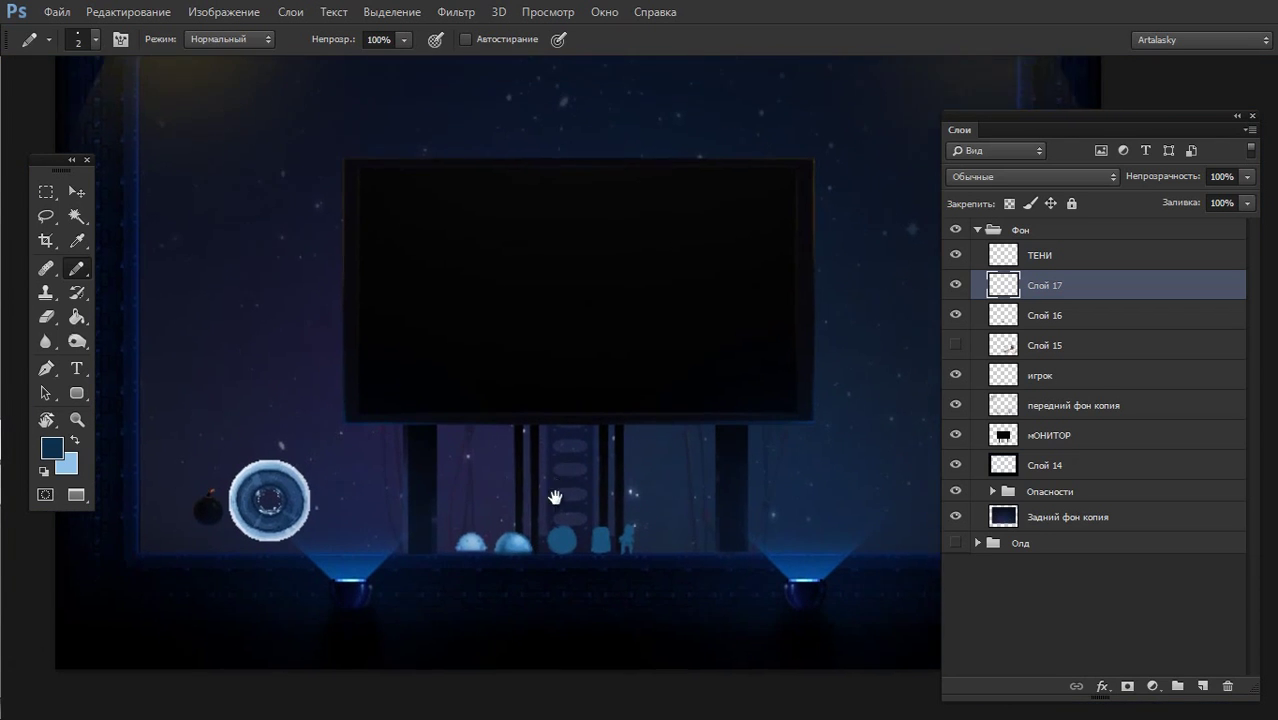
scroll(565, 525, down, 1)
scroll(420, 320, up, 2)
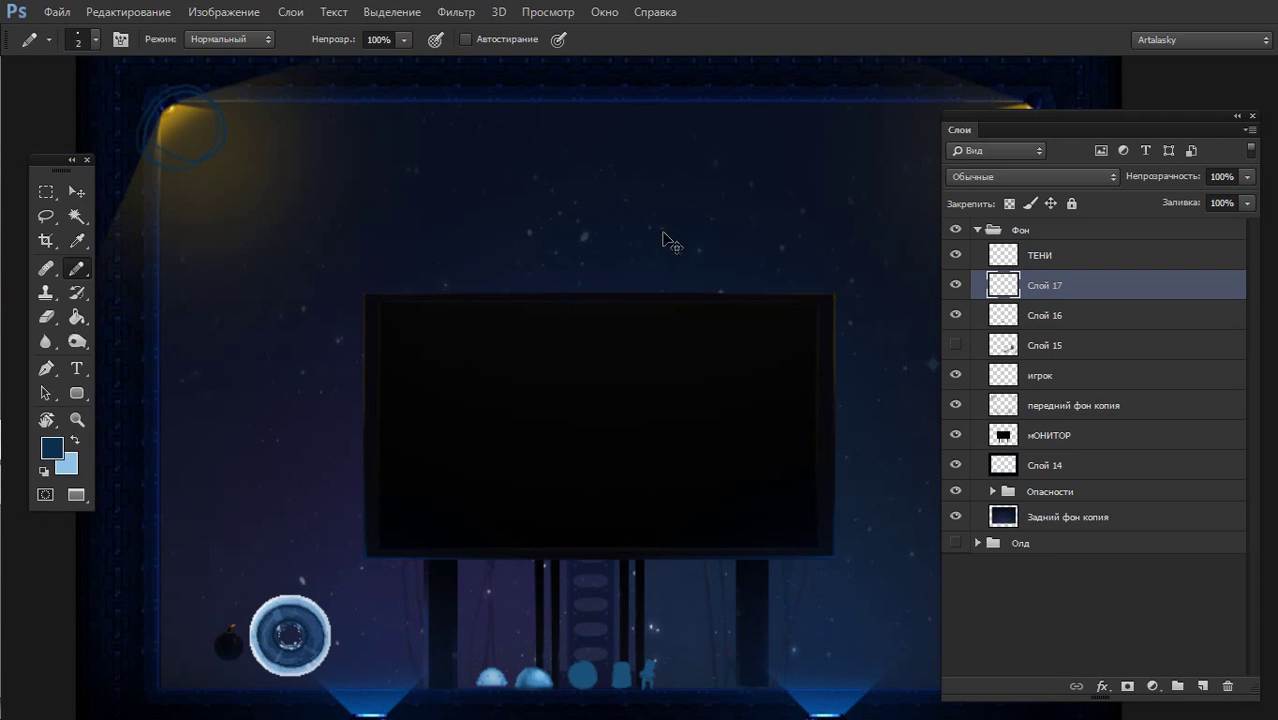
scroll(649, 250, down, 1)
scroll(649, 250, right, 2)
scroll(640, 225, down, 3)
scroll(640, 225, right, 2)
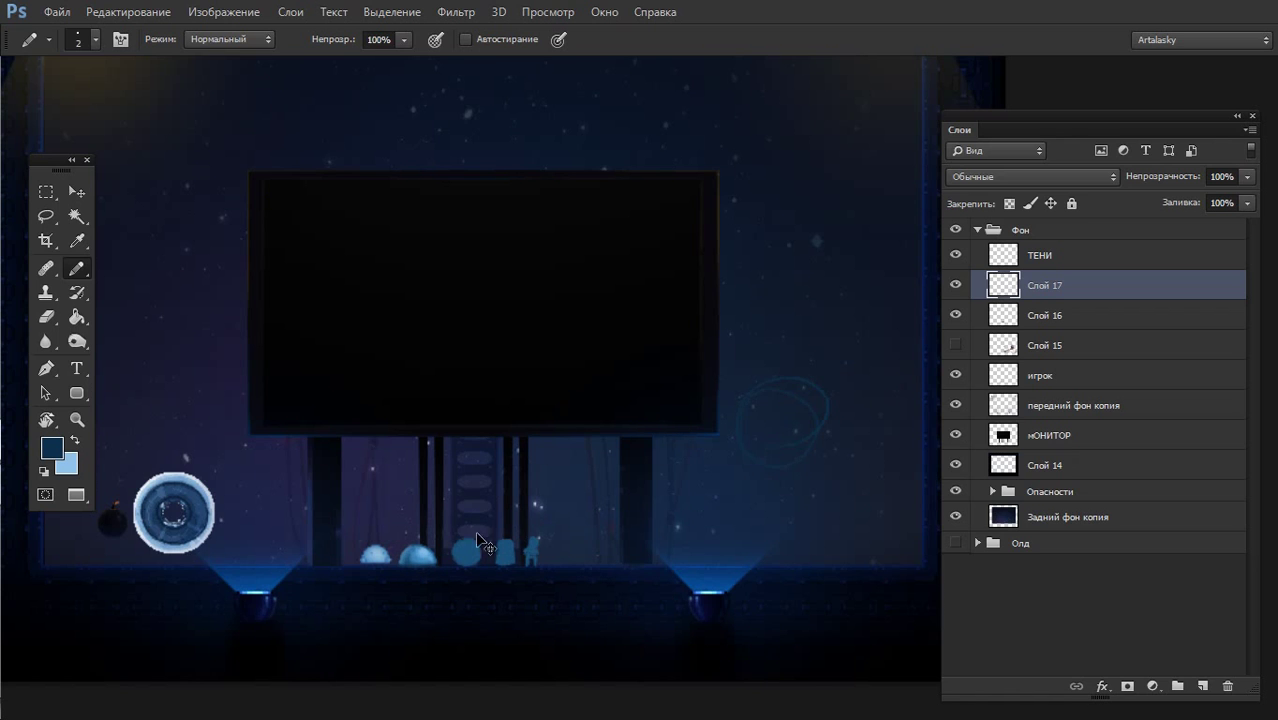
drag(451, 580, 453, 650)
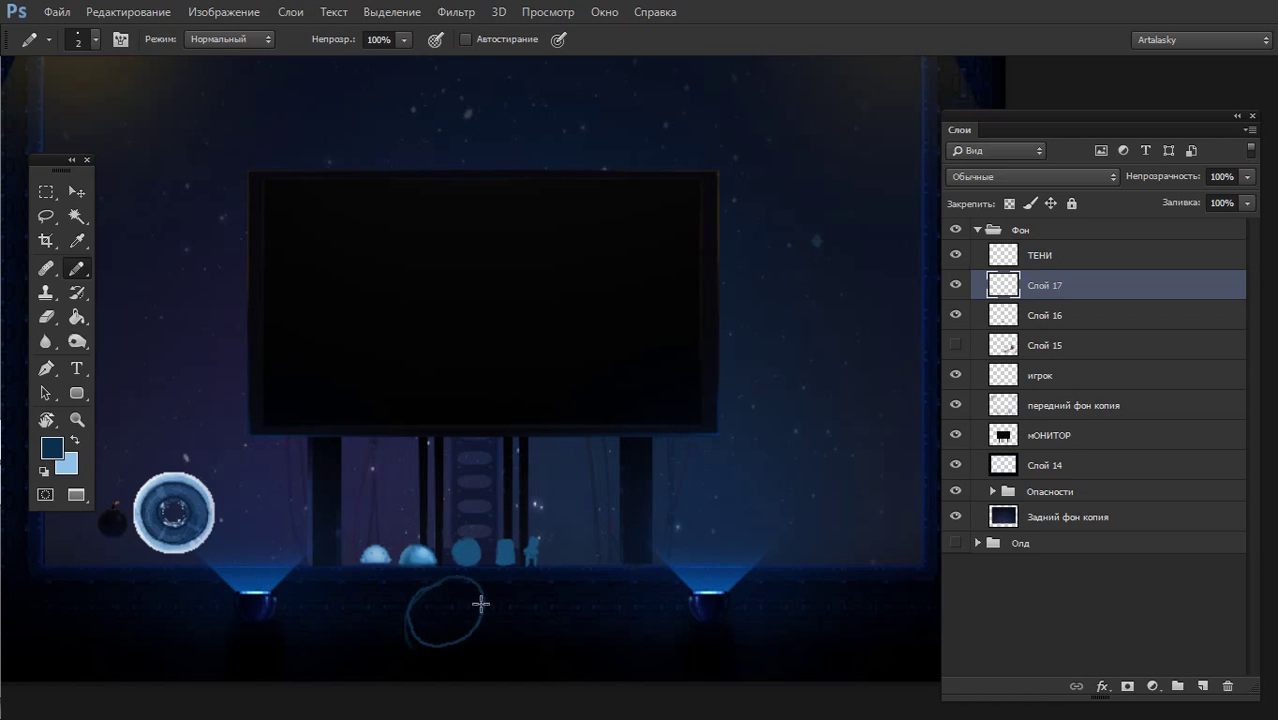
key(ctrl+z)
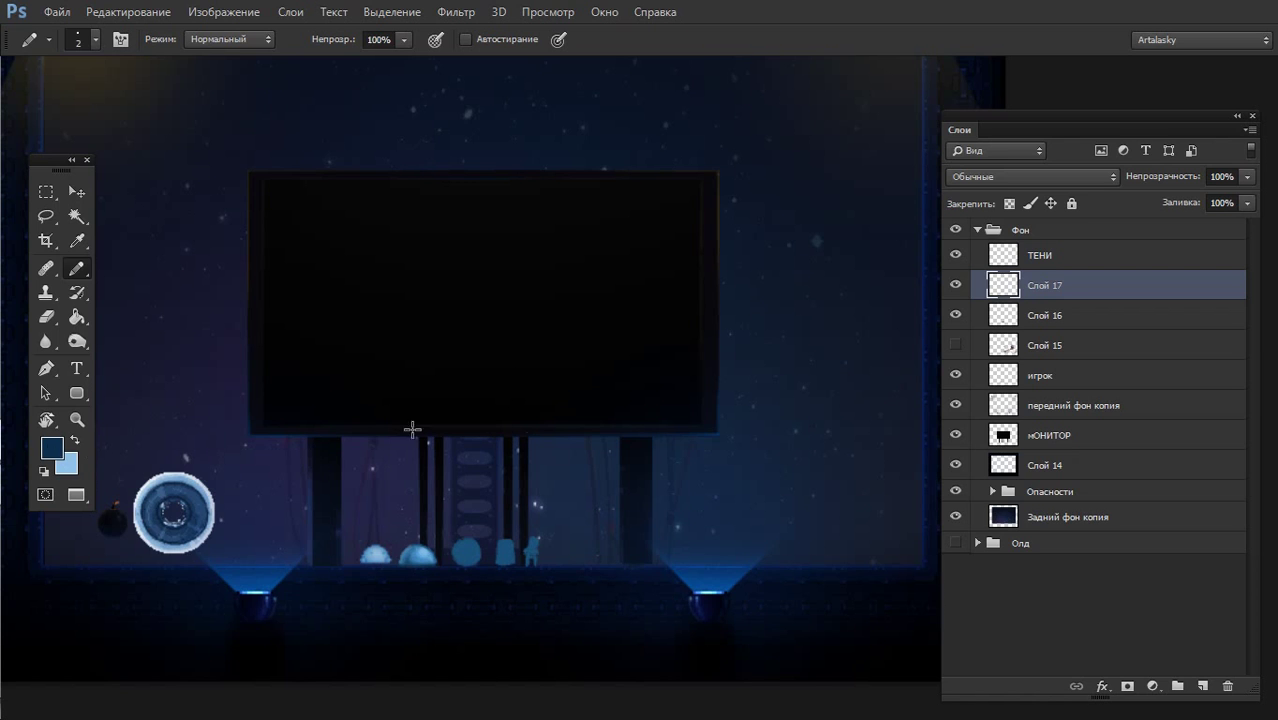
key(bracketright)
key(bracketright)
key(bracketright)
- Sample white and light blue from the scene and paint a dab of each right of the monitor
alt+click(139, 530)
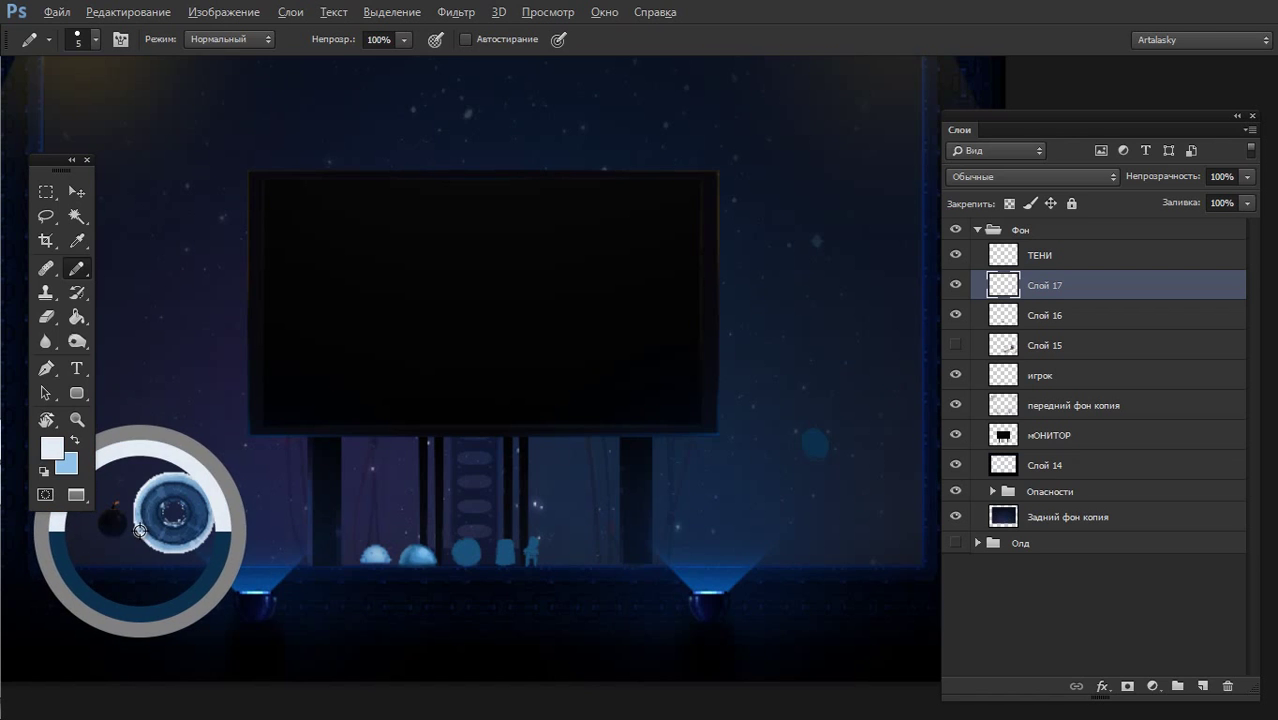
drag(810, 418, 815, 407)
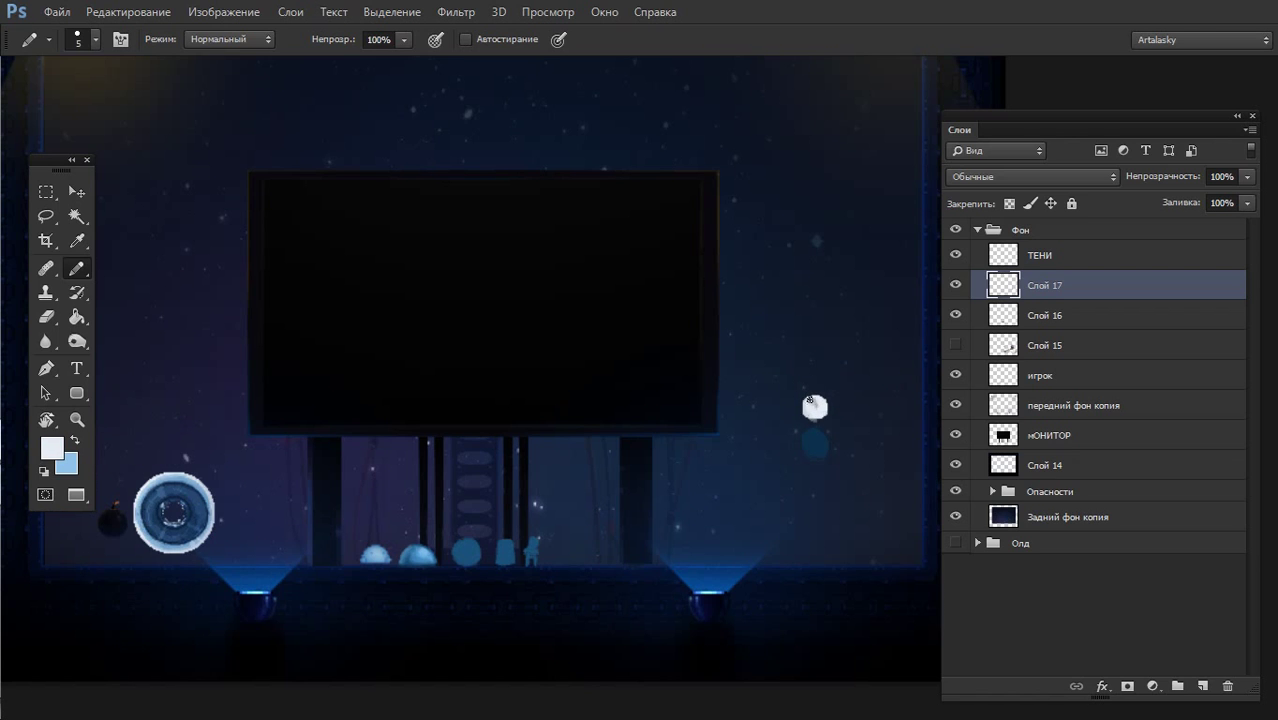
alt+click(418, 557)
drag(811, 447, 810, 447)
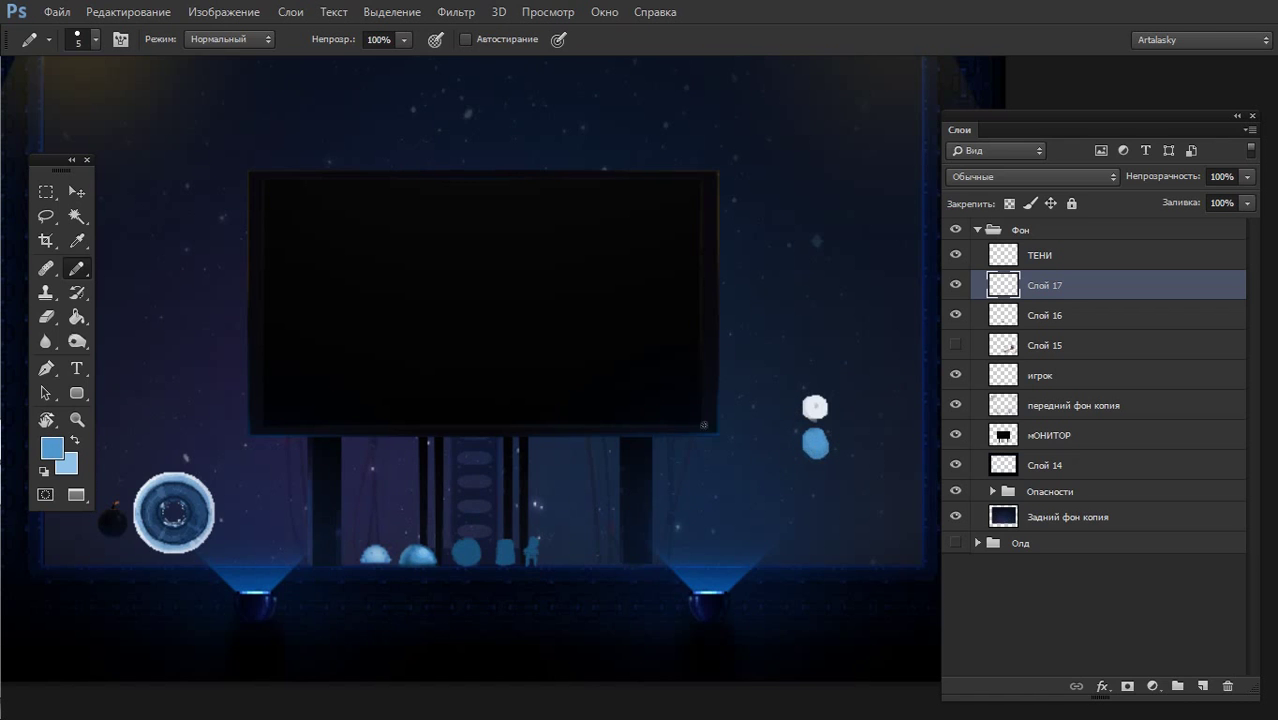
- Set the foreground colour to dark red 870805 in the Color Picker
click(52, 448)
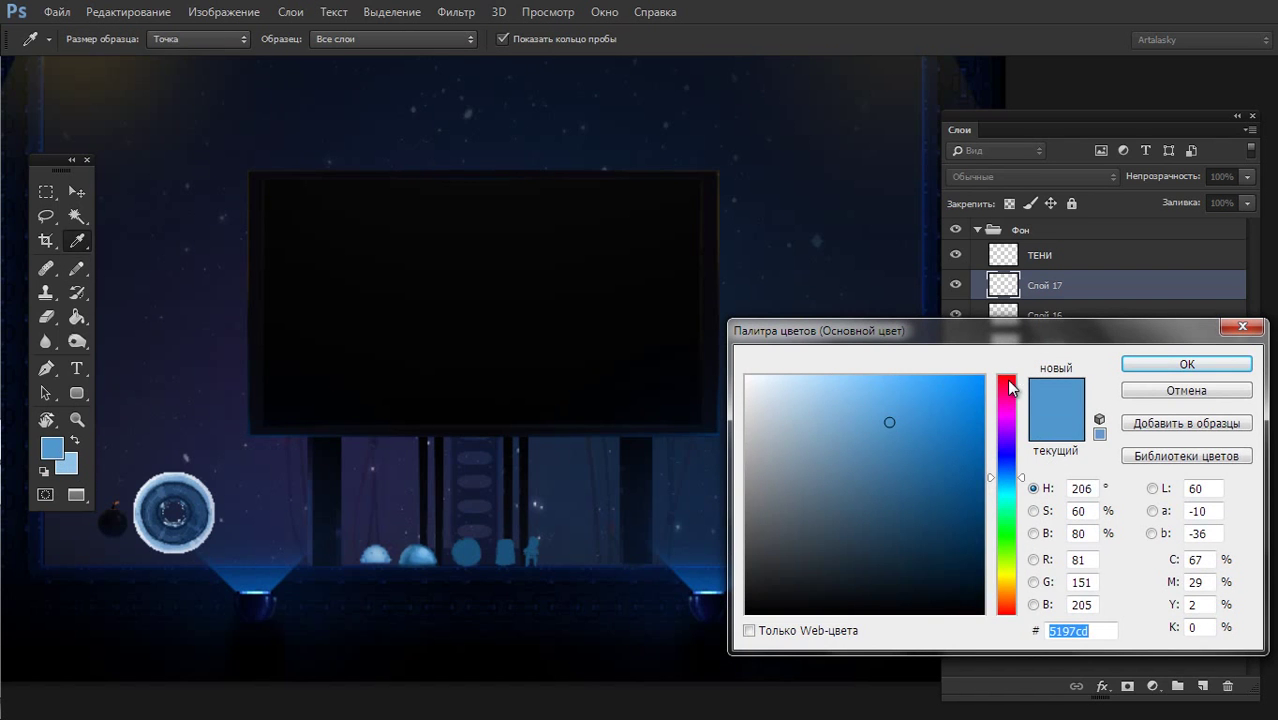
click(1008, 377)
drag(1004, 388, 1010, 622)
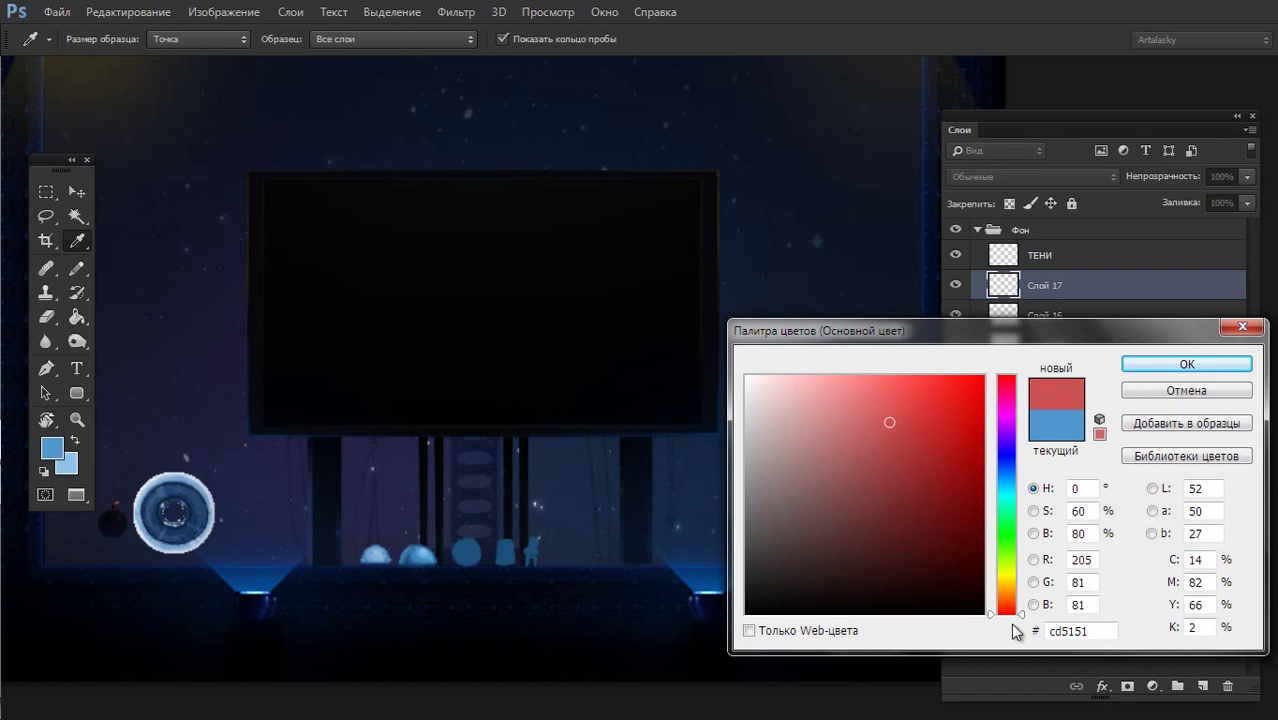
drag(939, 463, 970, 489)
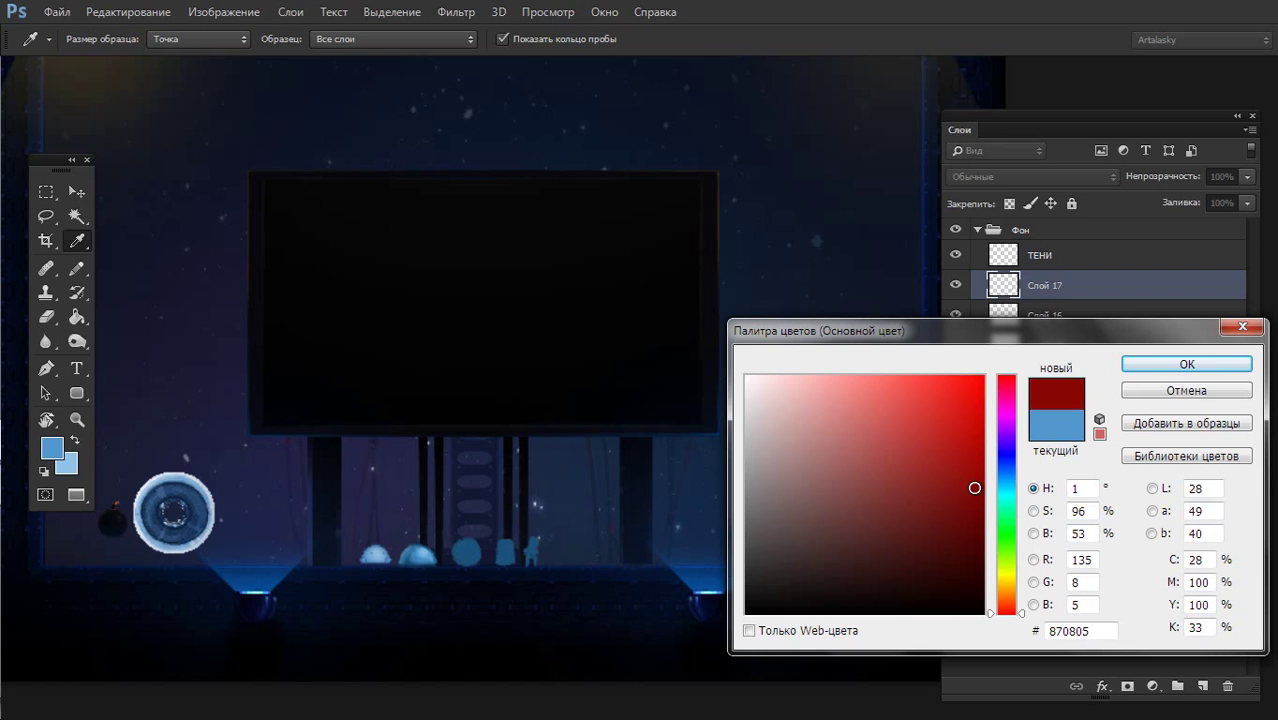
click(1160, 364)
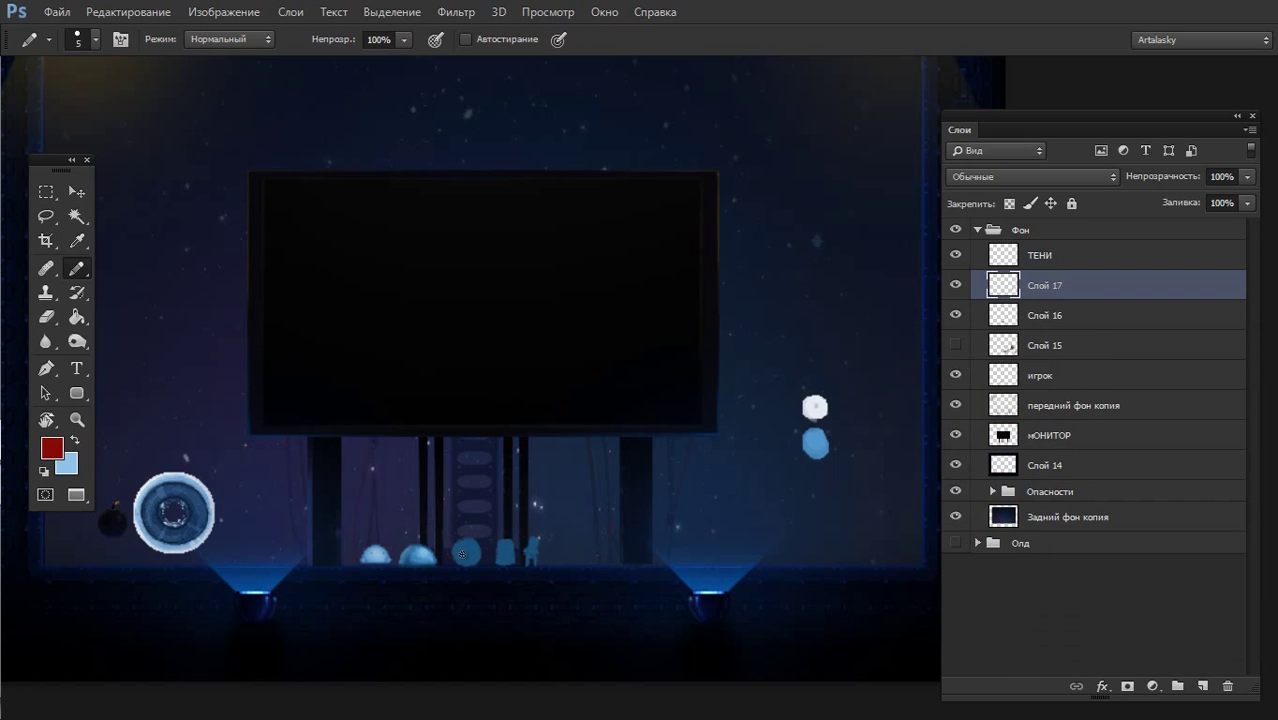
- Undo the red on the round blob and paint the fourth figure red on a new layer
drag(462, 554, 469, 556)
key(ctrl+z)
click(1193, 688)
drag(509, 558, 507, 553)
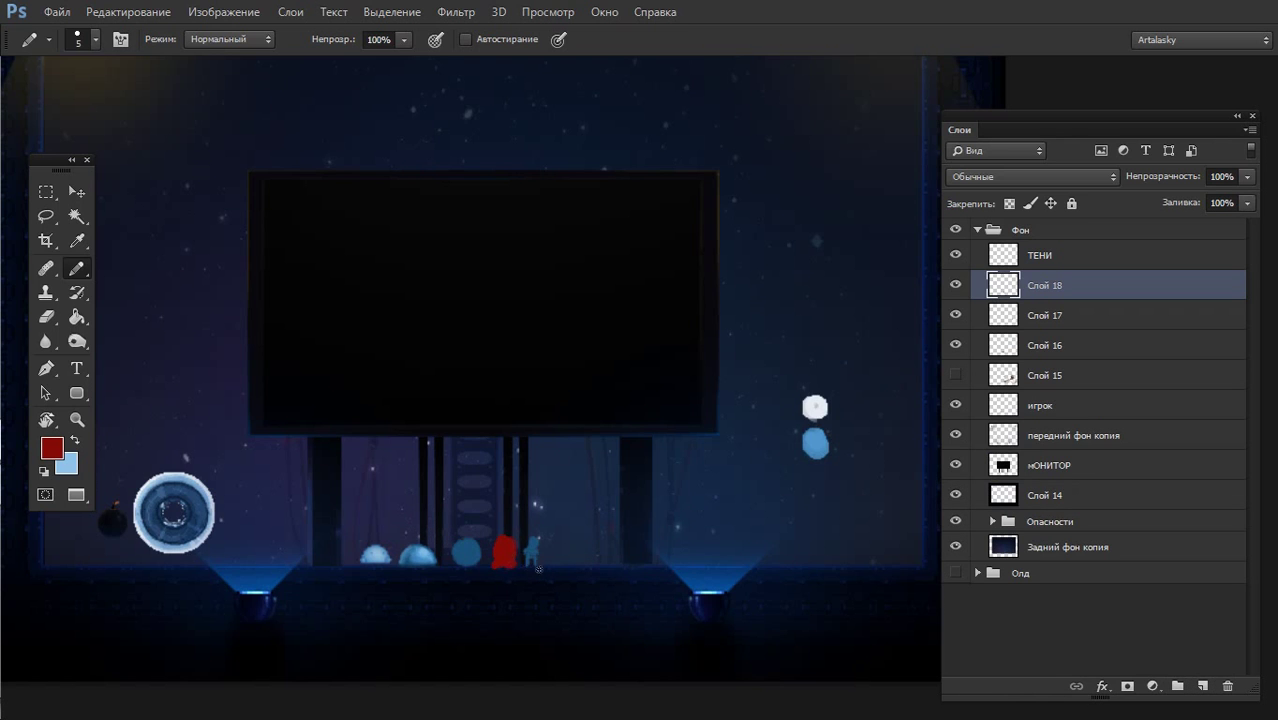
- Preview a Hue/Saturation tweak of saturation +52, brightness -25 on the red figure
key(ctrl+u)
mouse_move(921, 426)
mouse_down()
mouse_move(892, 425)
mouse_move(905, 427)
mouse_up()
drag(922, 383, 969, 383)
drag(905, 428, 897, 428)
drag(921, 338, 920, 339)
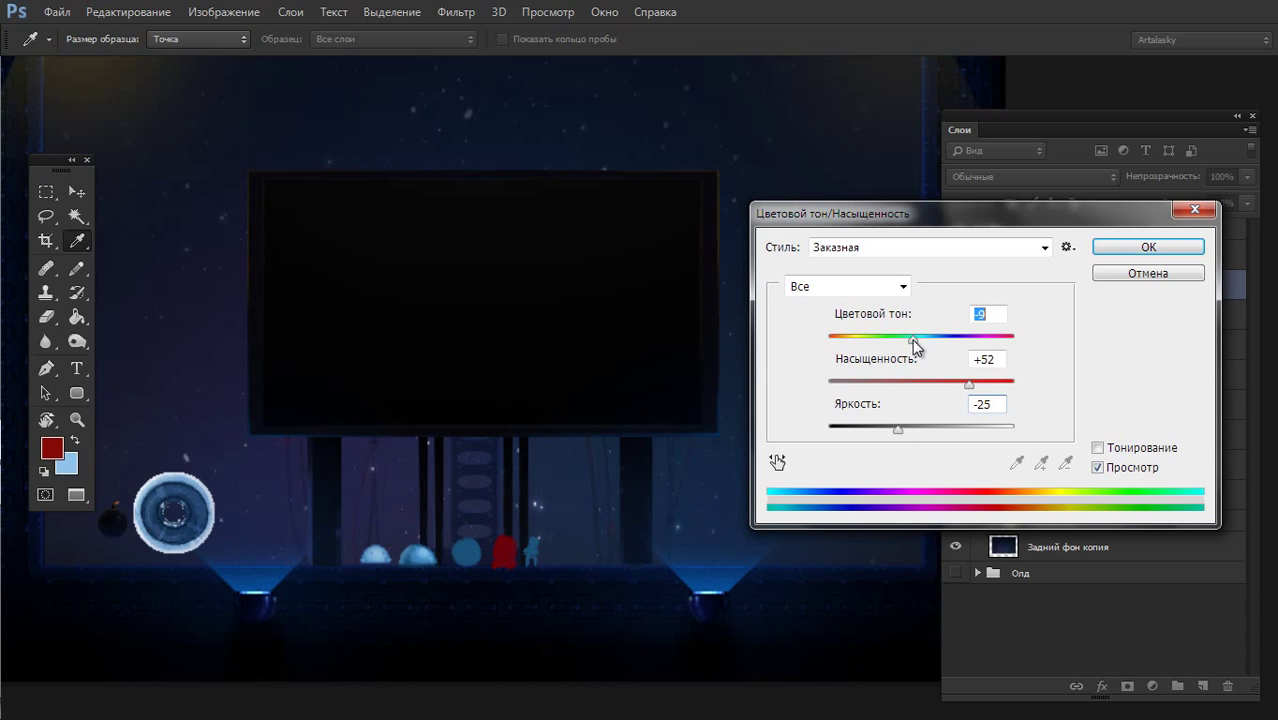
- Retune the red to hue -1, saturation +32, brightness +19 and apply the adjustment
click(948, 384)
drag(918, 428, 942, 430)
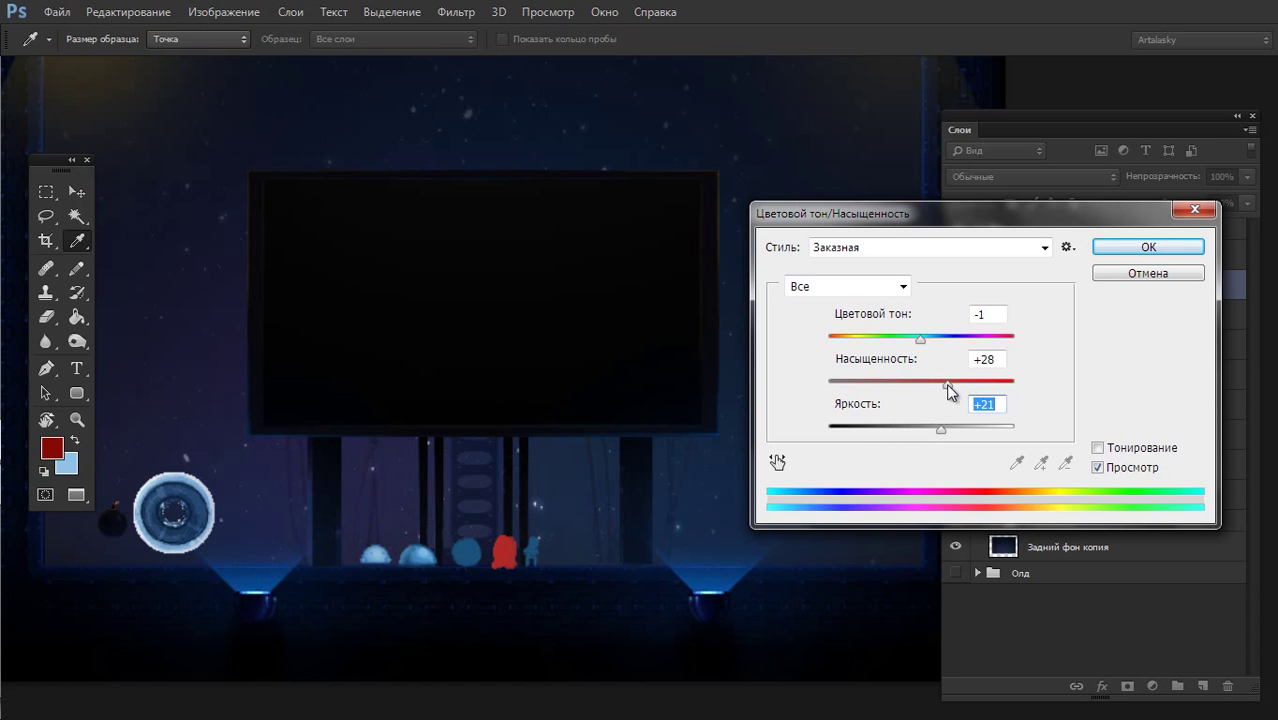
drag(947, 385, 921, 385)
click(936, 429)
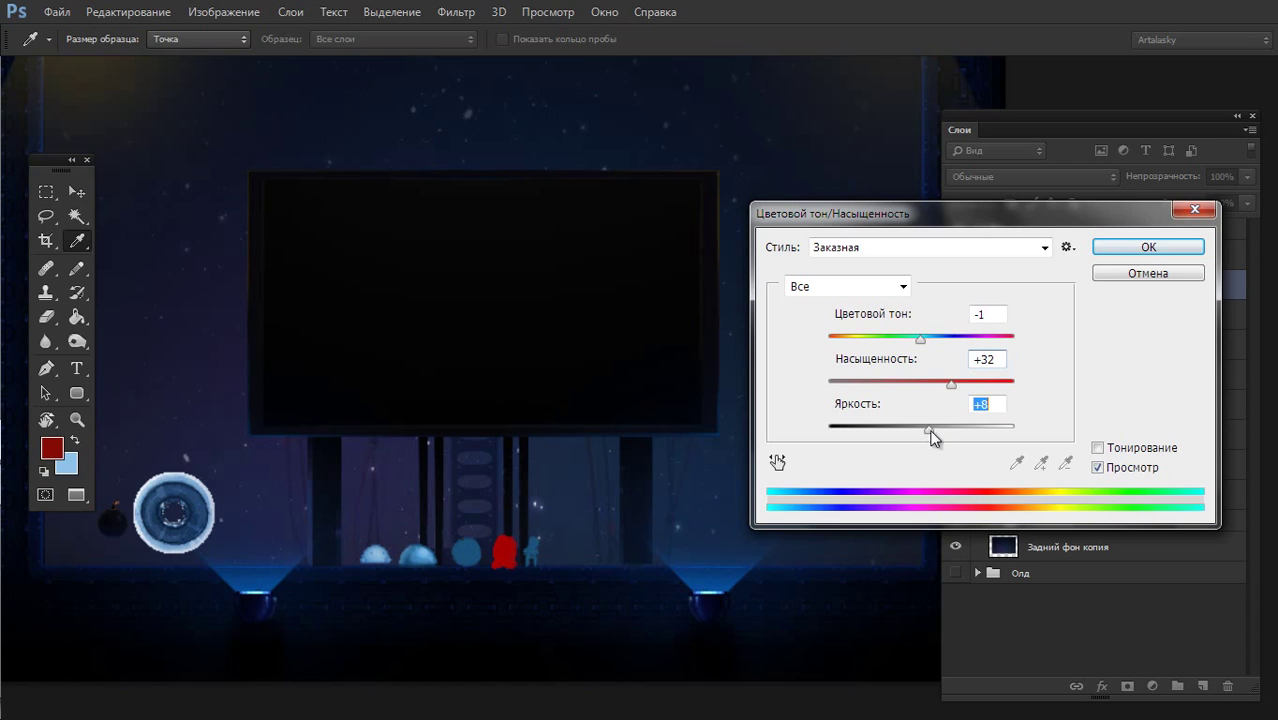
click(1148, 247)
key(b)
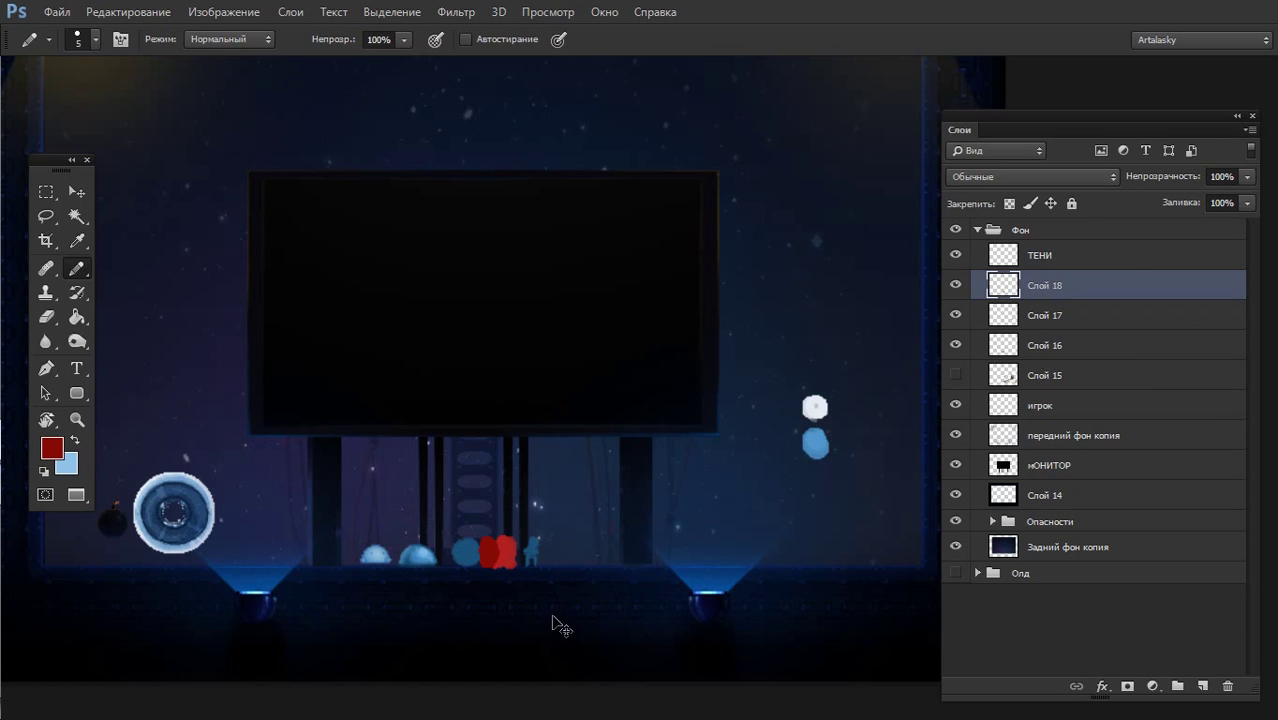
- Paint a red dab below the light blue one and erase the red from the figure
key(ctrl+z)
alt+click(503, 550)
drag(812, 474, 826, 490)
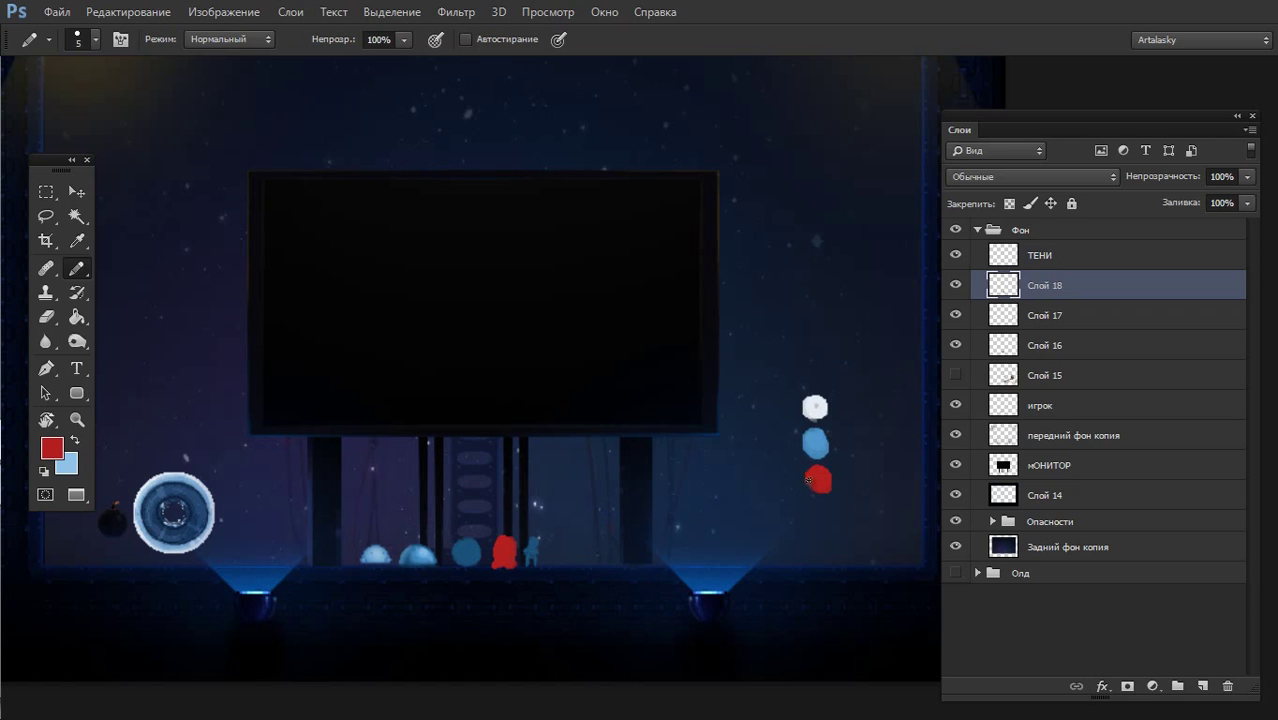
key(e)
drag(494, 568, 510, 538)
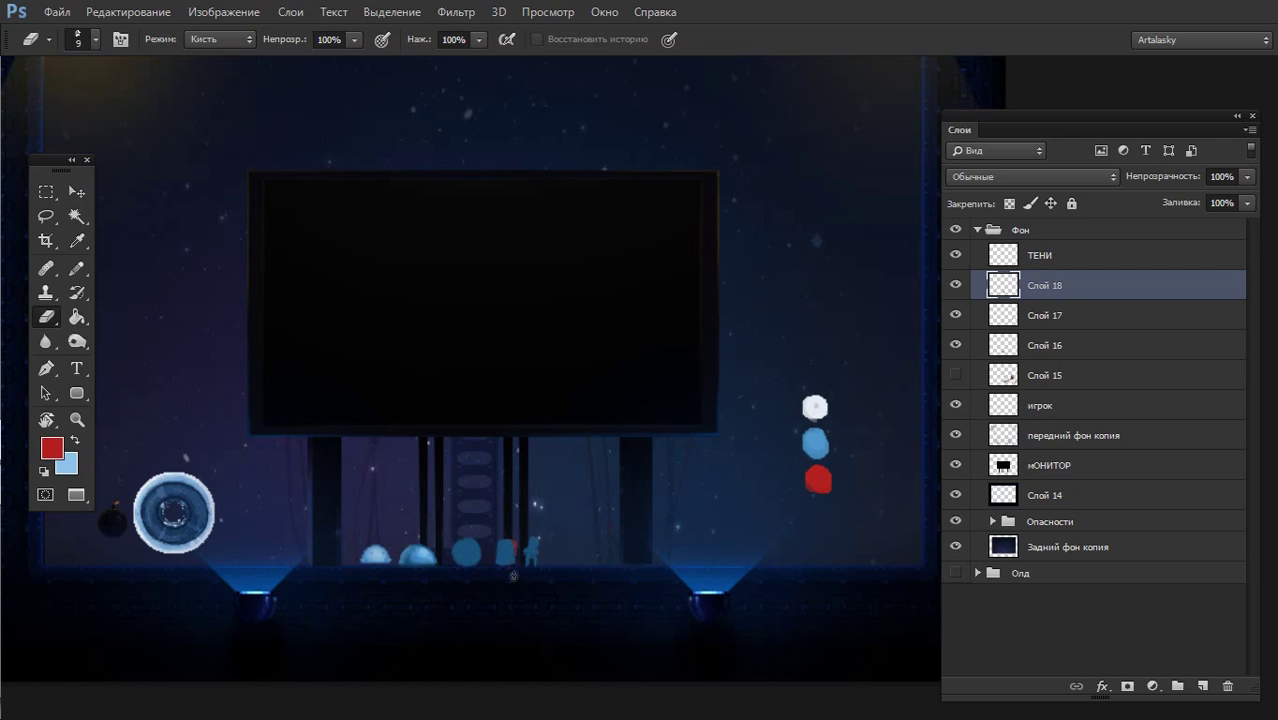
key(b)
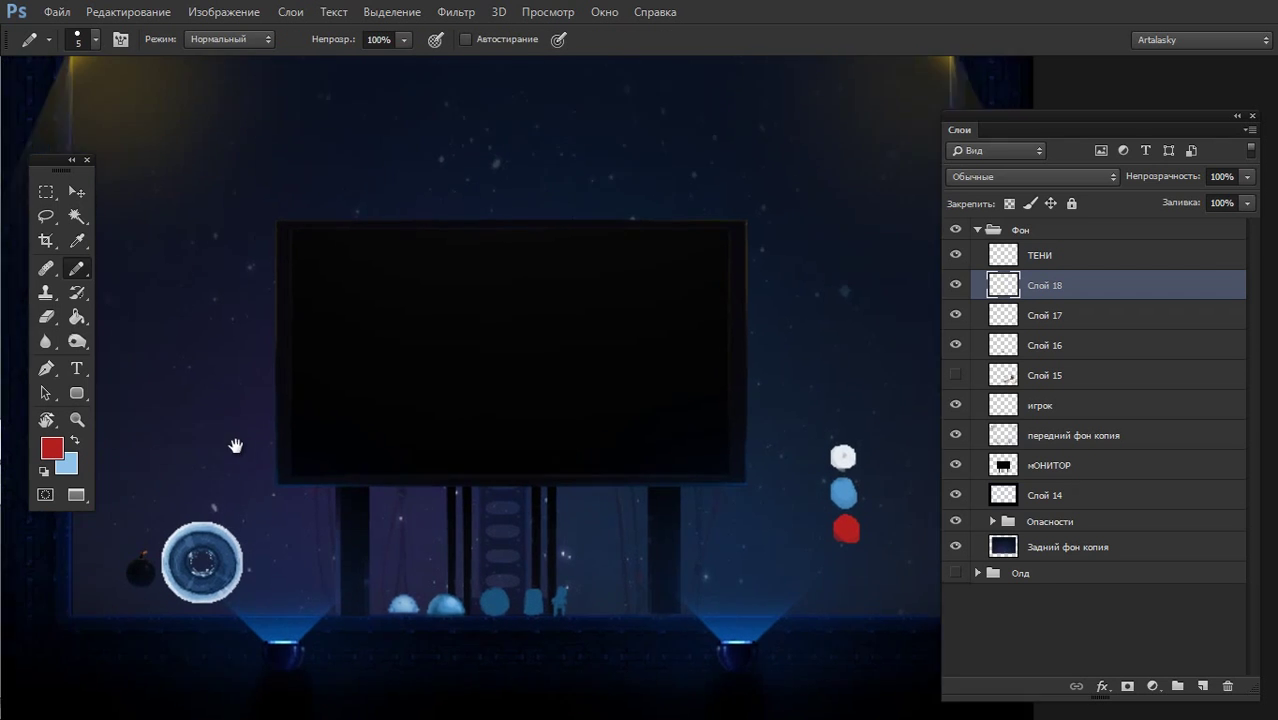
- Sample a gold colour and try it on the round blob, then undo it
drag(237, 443, 307, 543)
alt+click(152, 150)
mouse_move(558, 484)
mouse_down()
mouse_move(558, 364)
mouse_move(531, 280)
mouse_move(556, 500)
mouse_move(525, 492)
mouse_up()
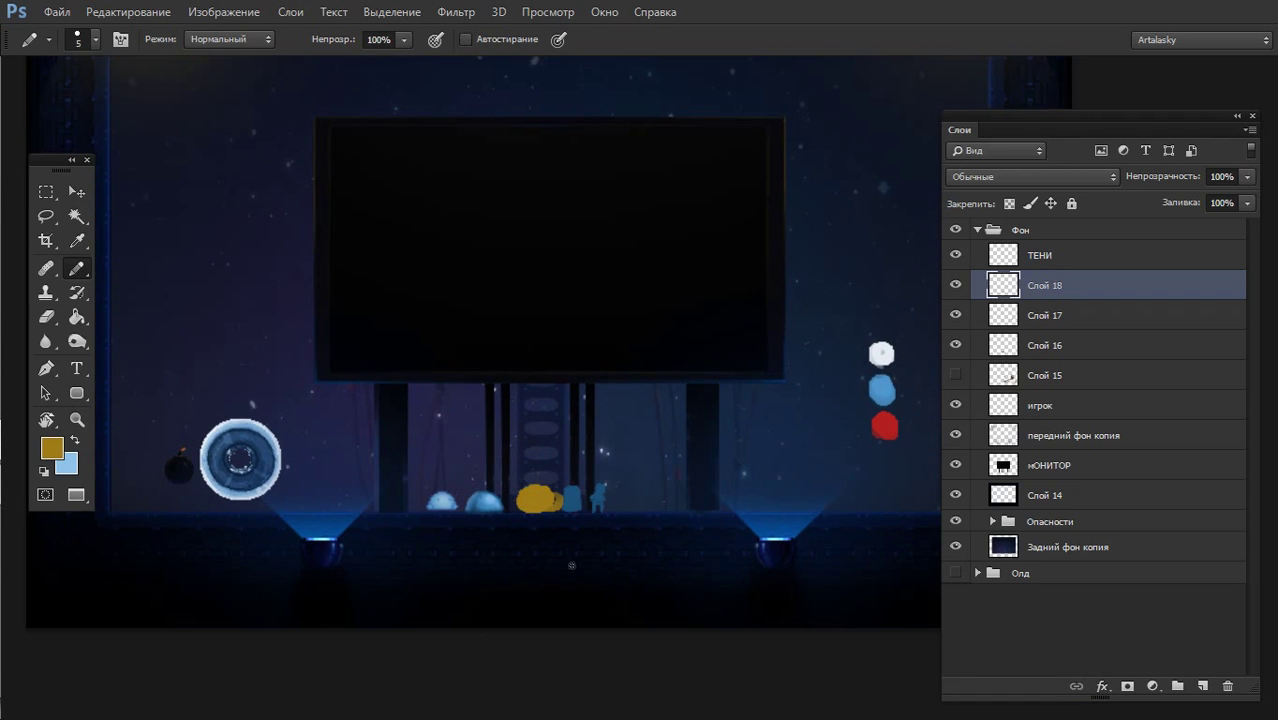
key(ctrl+z)
key(i)
- Set the foreground colour to gold d39e1f in the Color Picker
click(52, 448)
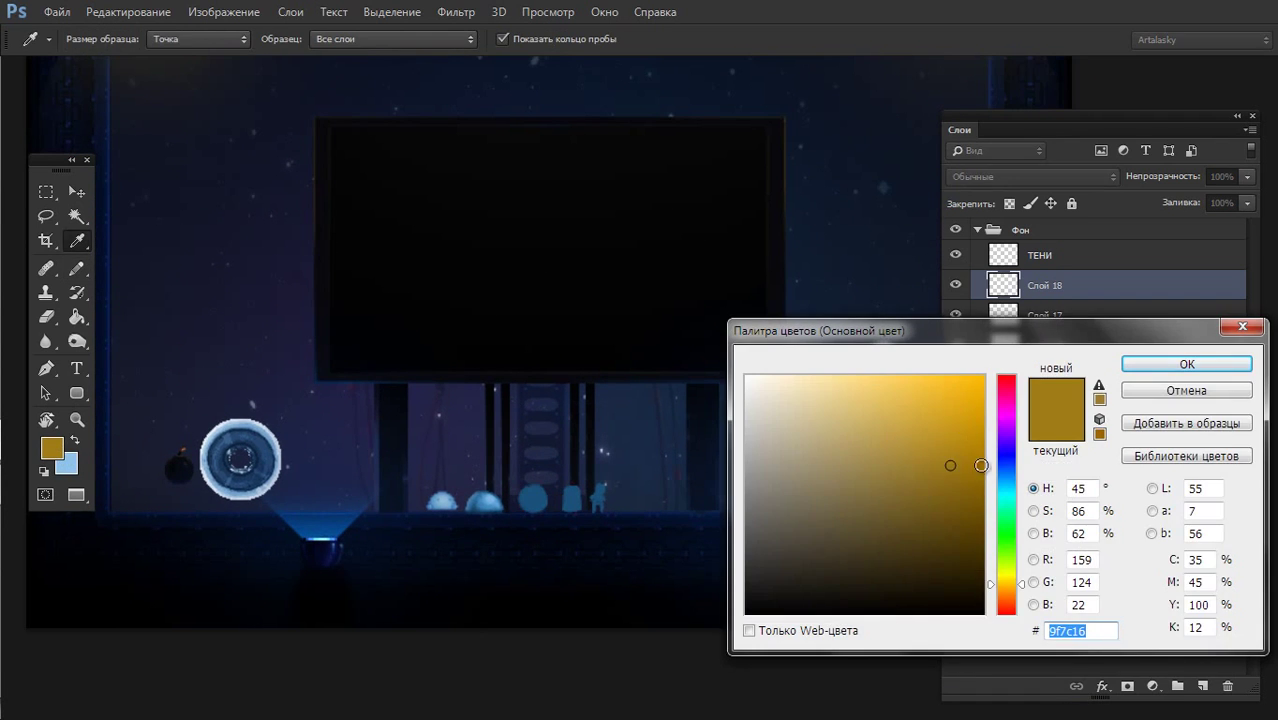
drag(965, 406, 949, 416)
drag(1020, 582, 1020, 587)
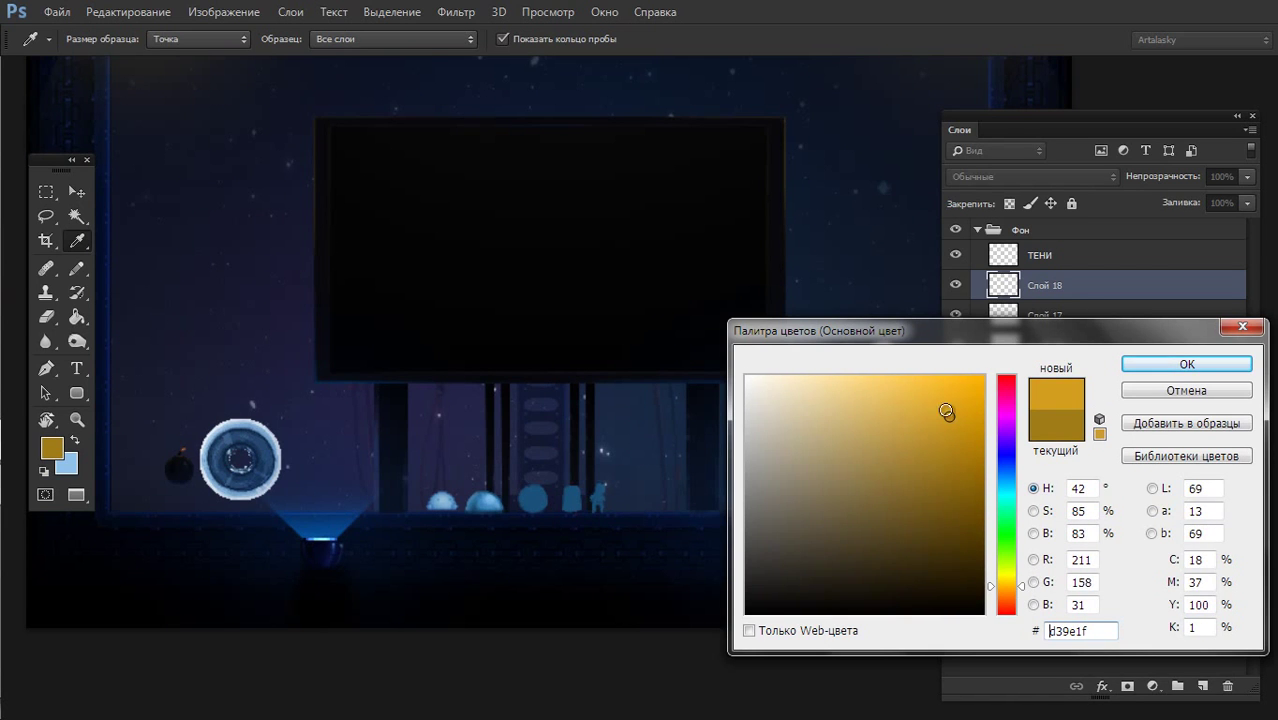
drag(947, 411, 943, 401)
click(1141, 364)
key(b)
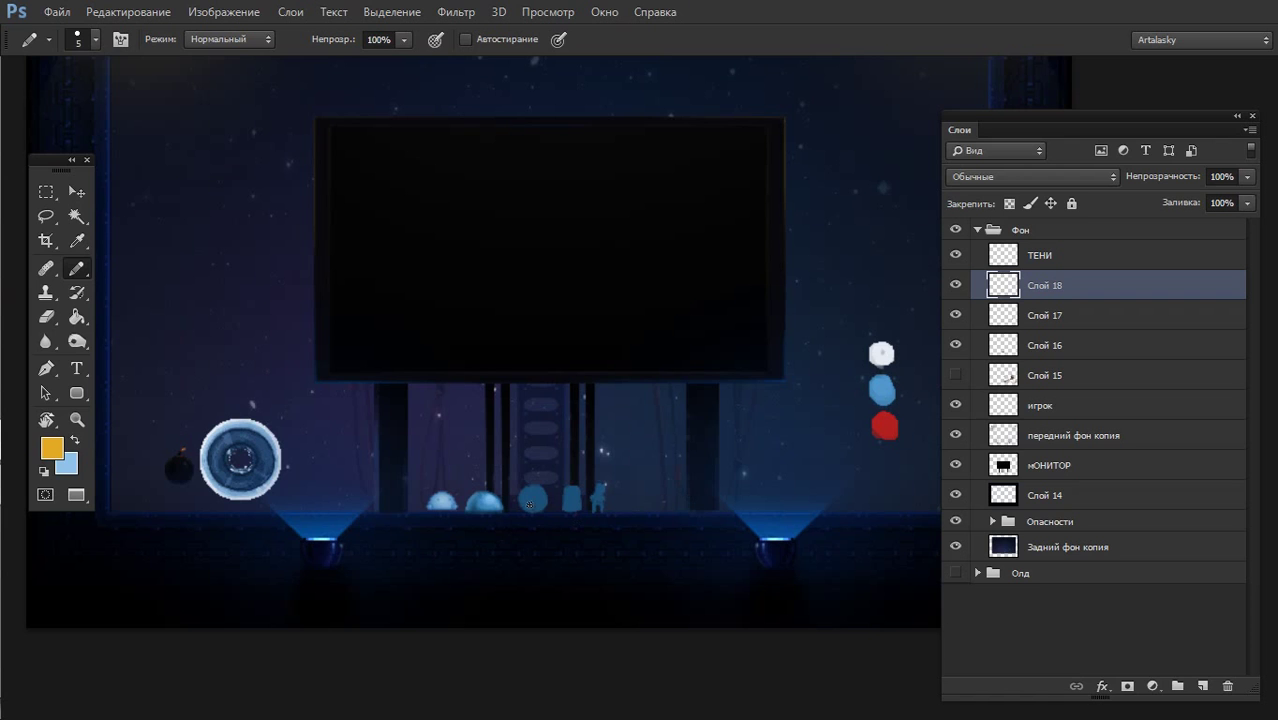
- Paint a small gold dab below the red one, undoing oversized attempts
drag(530, 503, 528, 500)
key(ctrl+z)
mouse_move(825, 445)
mouse_down()
mouse_move(664, 457)
mouse_move(722, 477)
mouse_up()
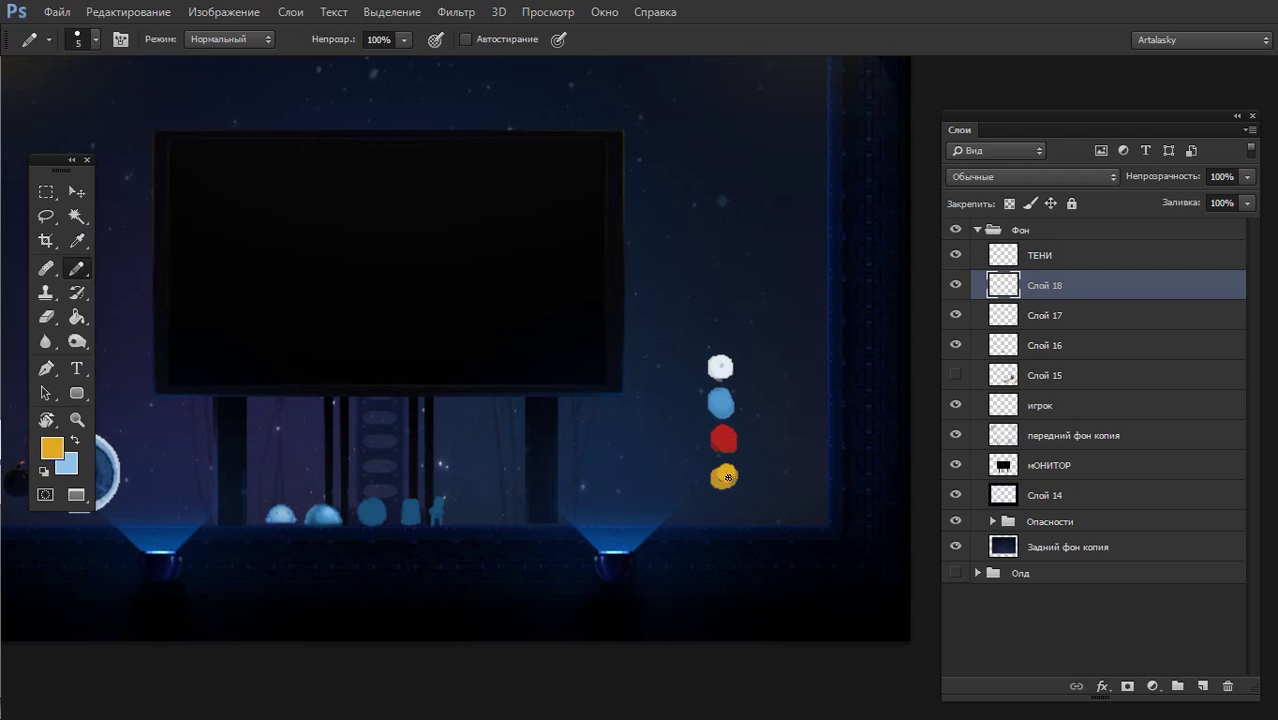
key(ctrl+z)
click(727, 474)
- Round out the gold dab and hide layer Слой 16
drag(723, 473, 721, 478)
drag(495, 445, 586, 490)
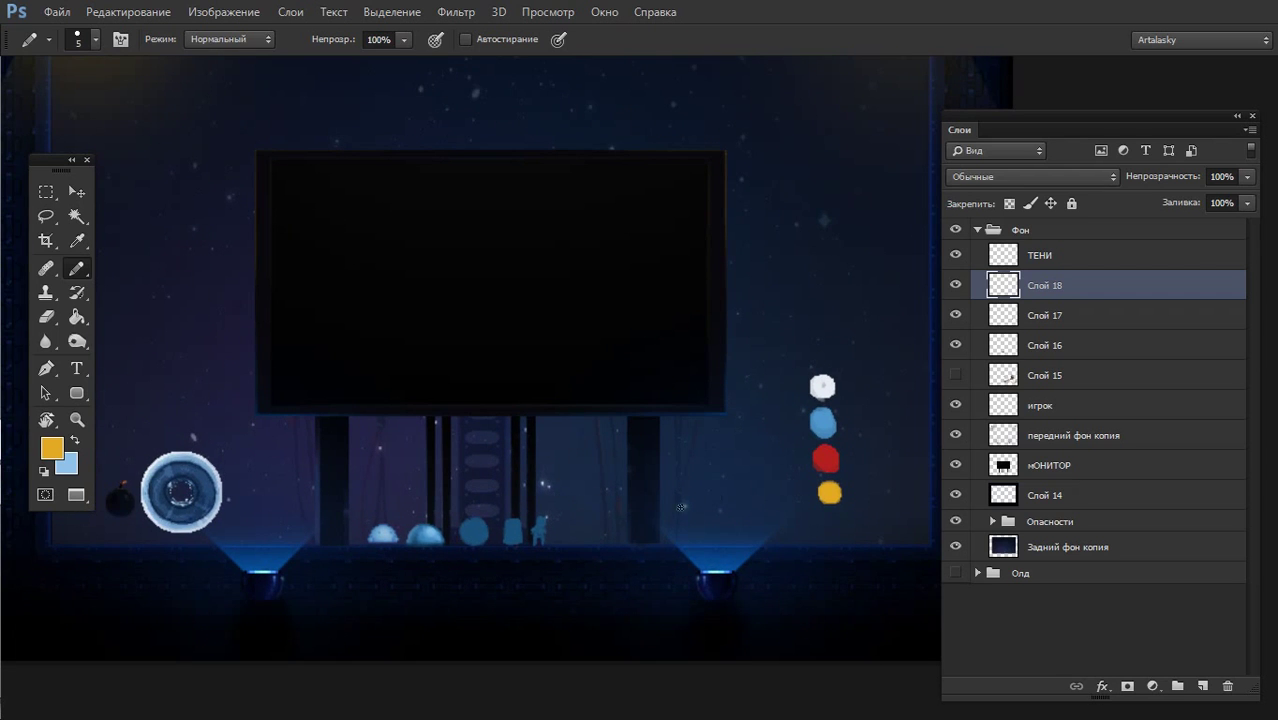
click(960, 344)
drag(989, 330, 997, 296)
- Group Слой 16–18 and name the group ПЕРСОНАЖЕЙ
shift+click(1058, 362)
key(ctrl+g)
double_click(1030, 292)
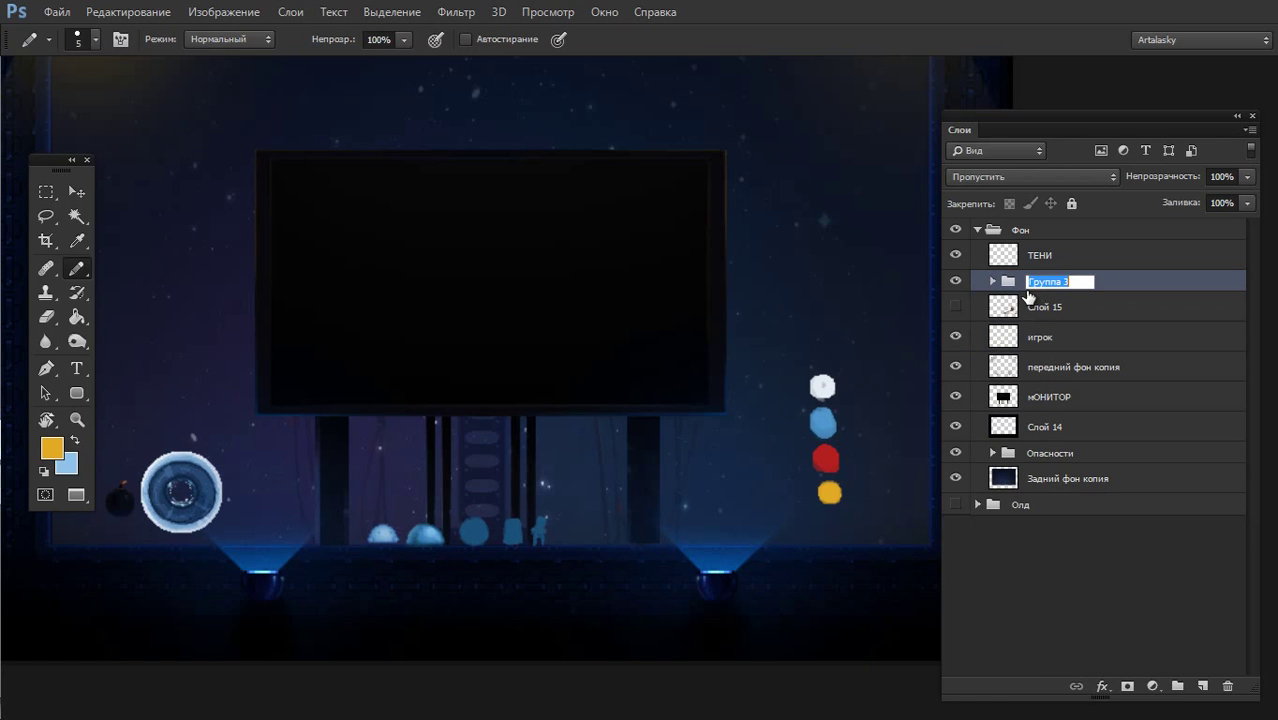
text(ПЕРСОНАЖЕЙ)
key(Return)
- Add a new empty layer Слой 19 at the top of the ПЕРСОНАЖЕЙ group
click(992, 281)
click(1012, 314)
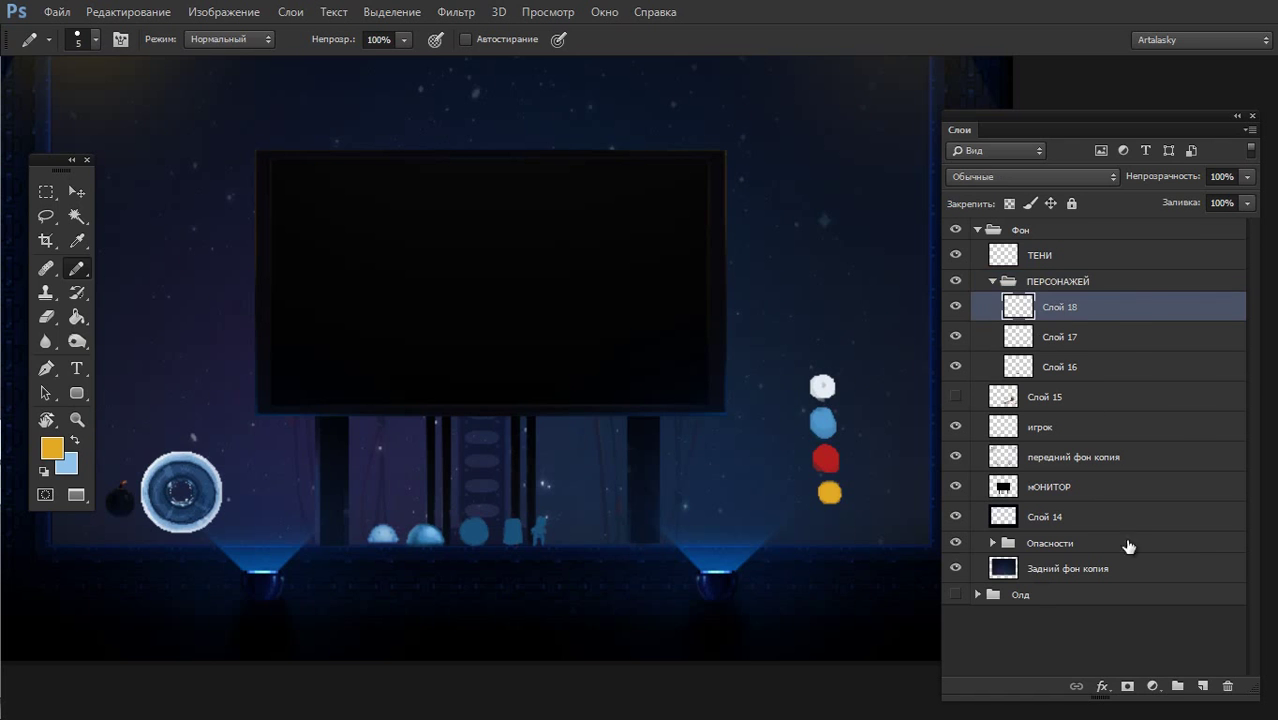
click(1202, 686)
- Zoom in on the slimes, reset colours to black and white, and adjust the brush size
click(446, 536)
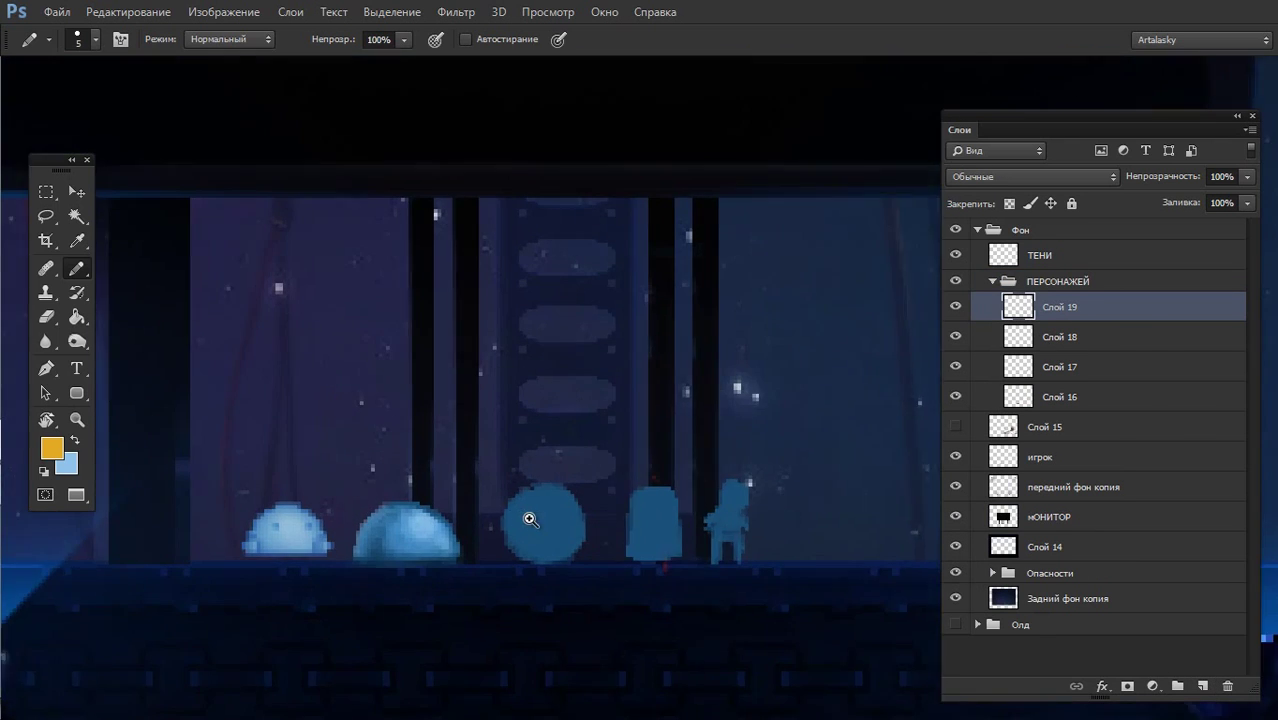
key(d)
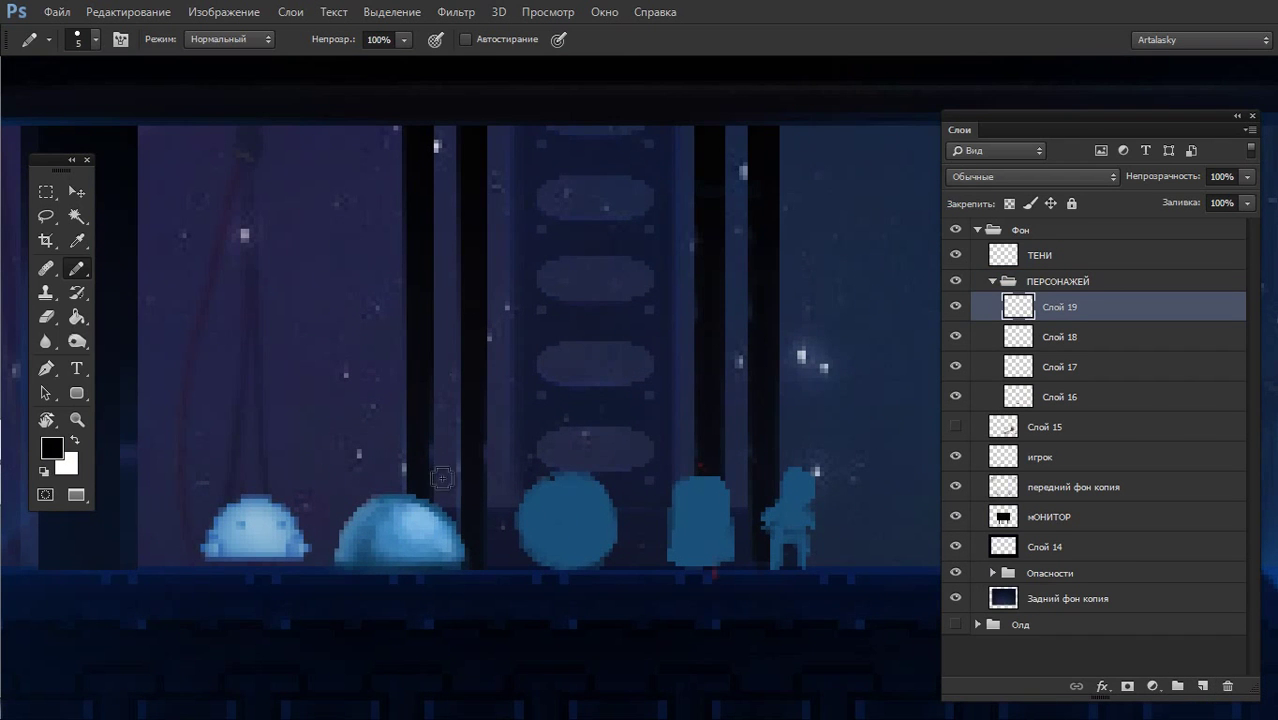
right_click(441, 477)
drag(545, 418, 535, 418)
scroll(664, 588, down, 2)
scroll(664, 588, down, 3)
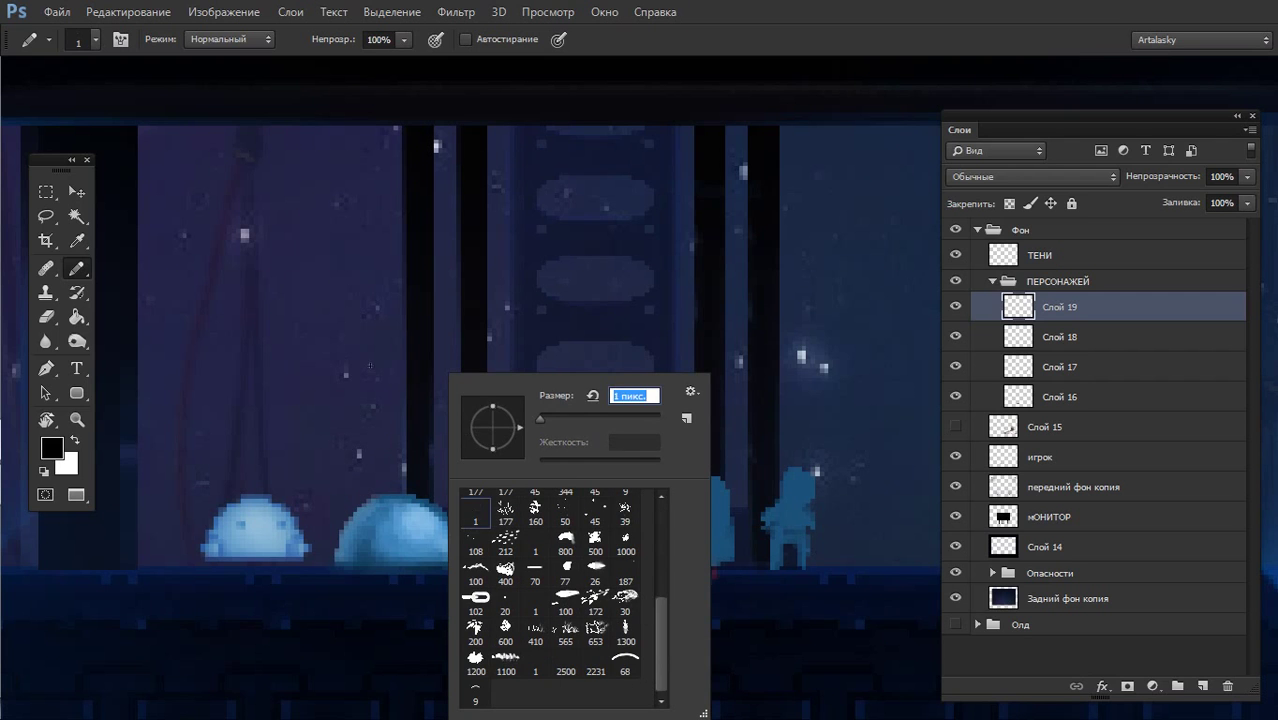
text(2)
key(Return)
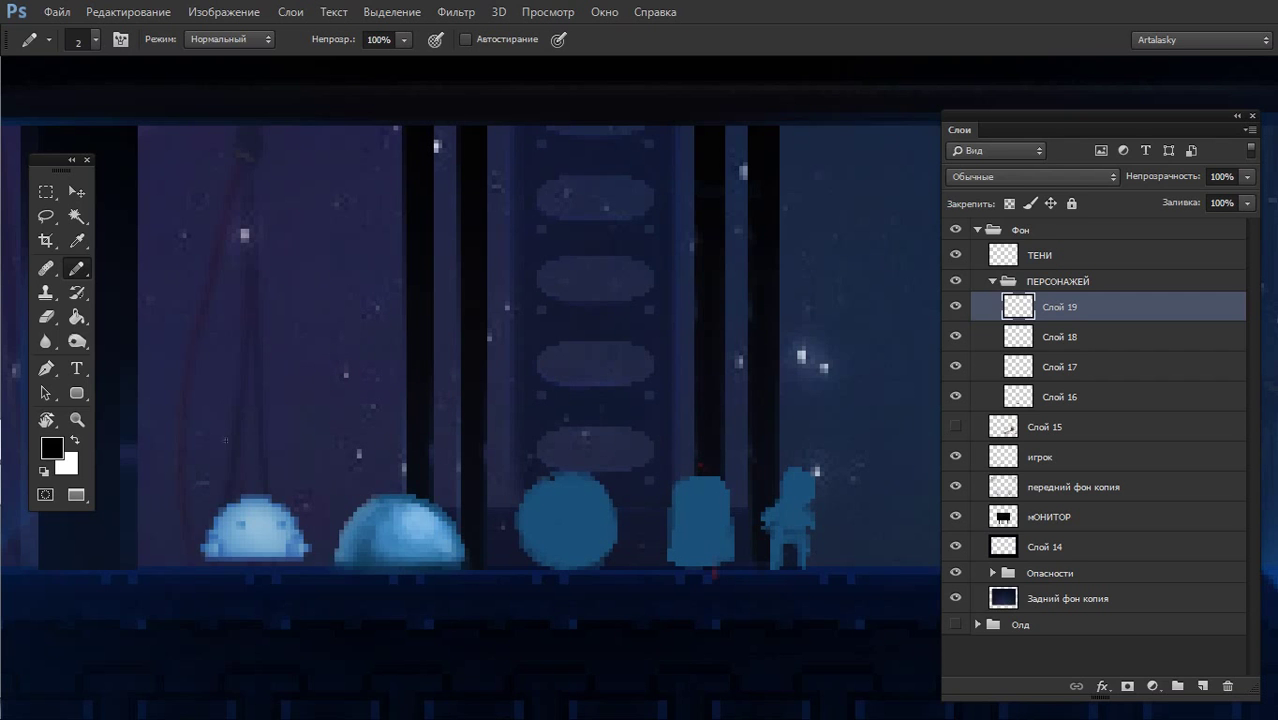
- Set the Pencil brush to 1 pixel
right_click(309, 334)
drag(413, 374, 440, 372)
key(Return)
right_click(410, 452)
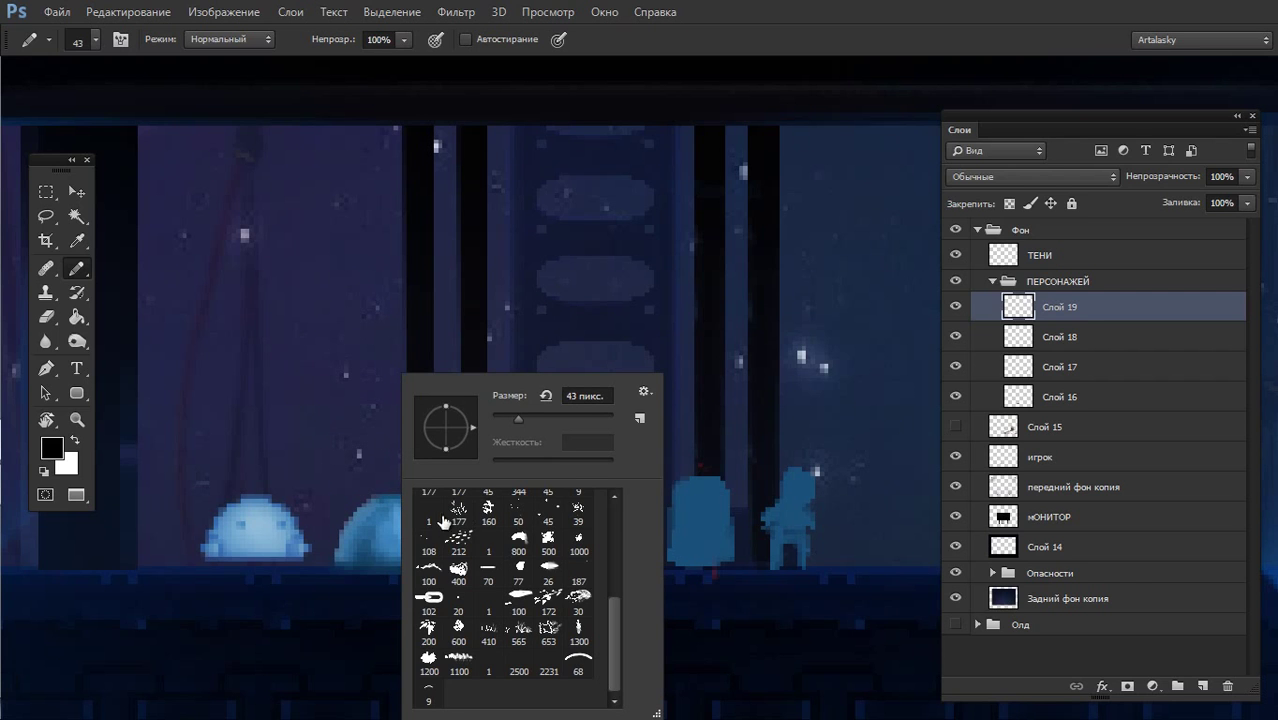
scroll(617, 622, up, 3)
double_click(429, 500)
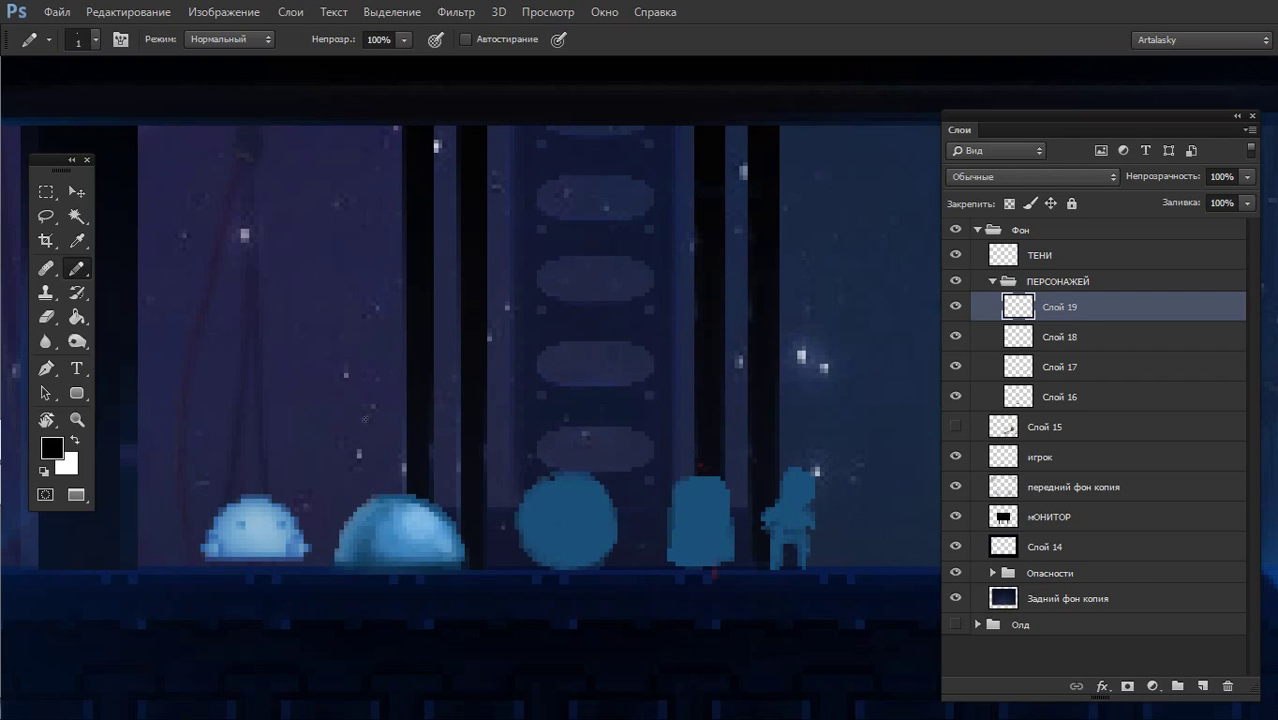
drag(342, 320, 392, 387)
- Draw 1 px face strokes on the larger slime, undoing stray lines, then zoom out
drag(373, 431, 378, 470)
key(ctrl+z)
mouse_move(350, 352)
mouse_down()
mouse_move(383, 386)
mouse_move(363, 441)
mouse_up()
key(ctrl+alt+z)
key(ctrl+alt+z)
key(e)
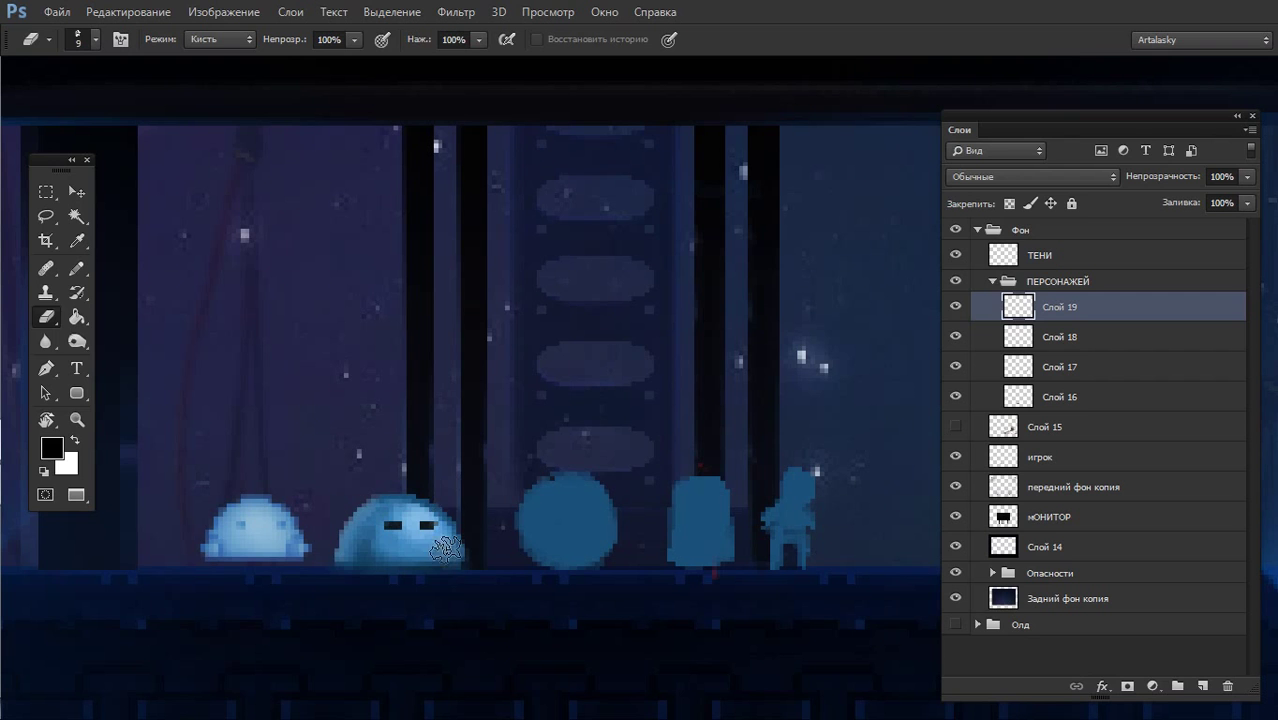
key(b)
drag(391, 544, 456, 544)
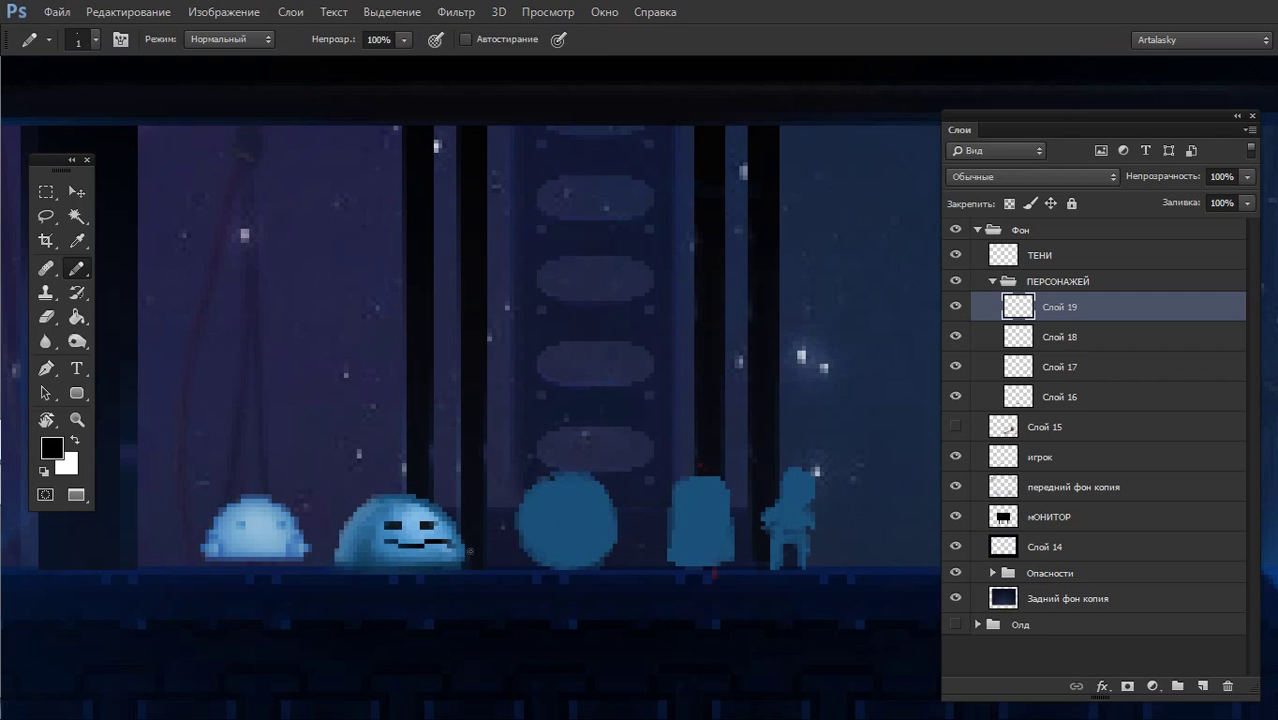
key(ctrl+z)
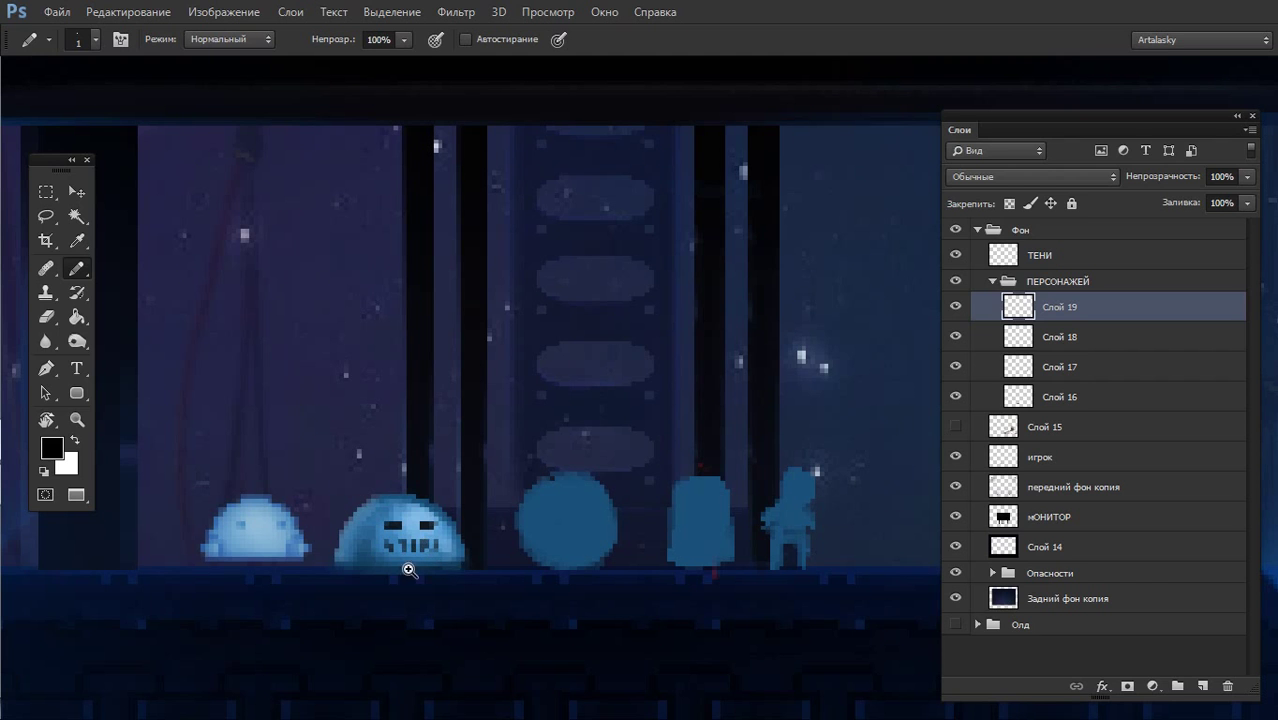
drag(438, 558, 417, 589)
- Fit the scene in full-screen mode without panels and set the surround to Черный (black)
key(ctrl+0)
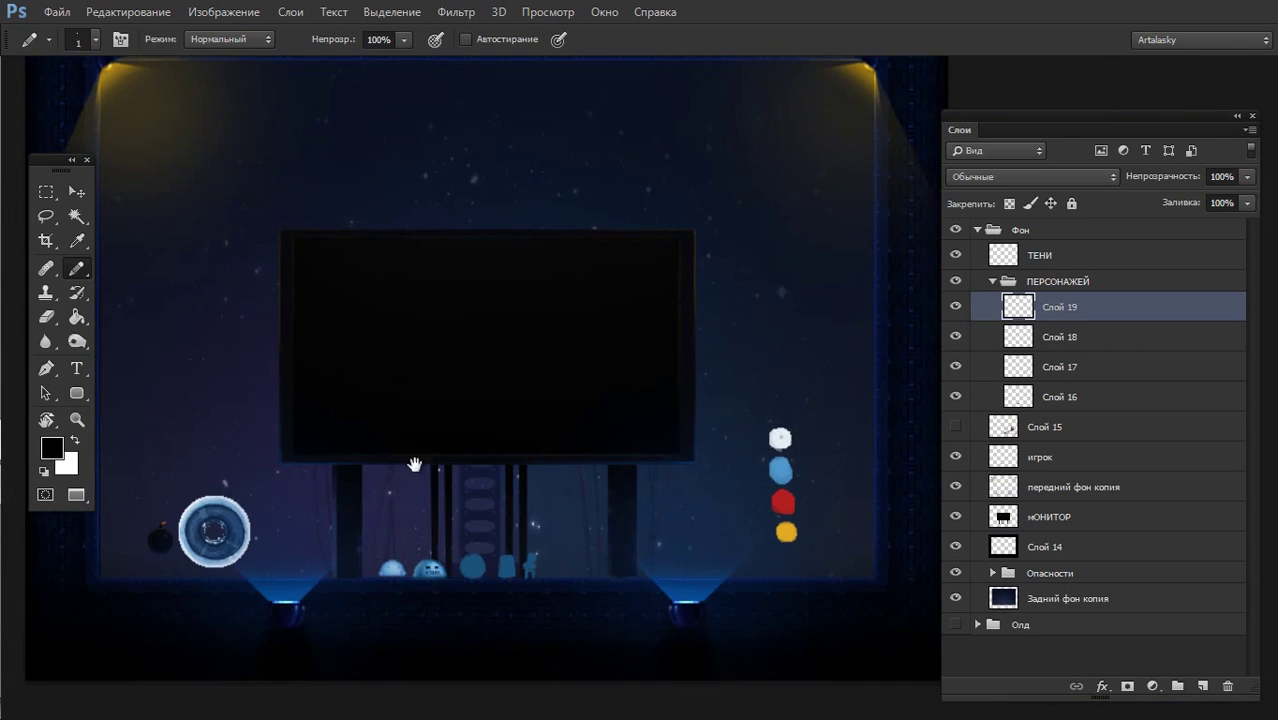
key(f)
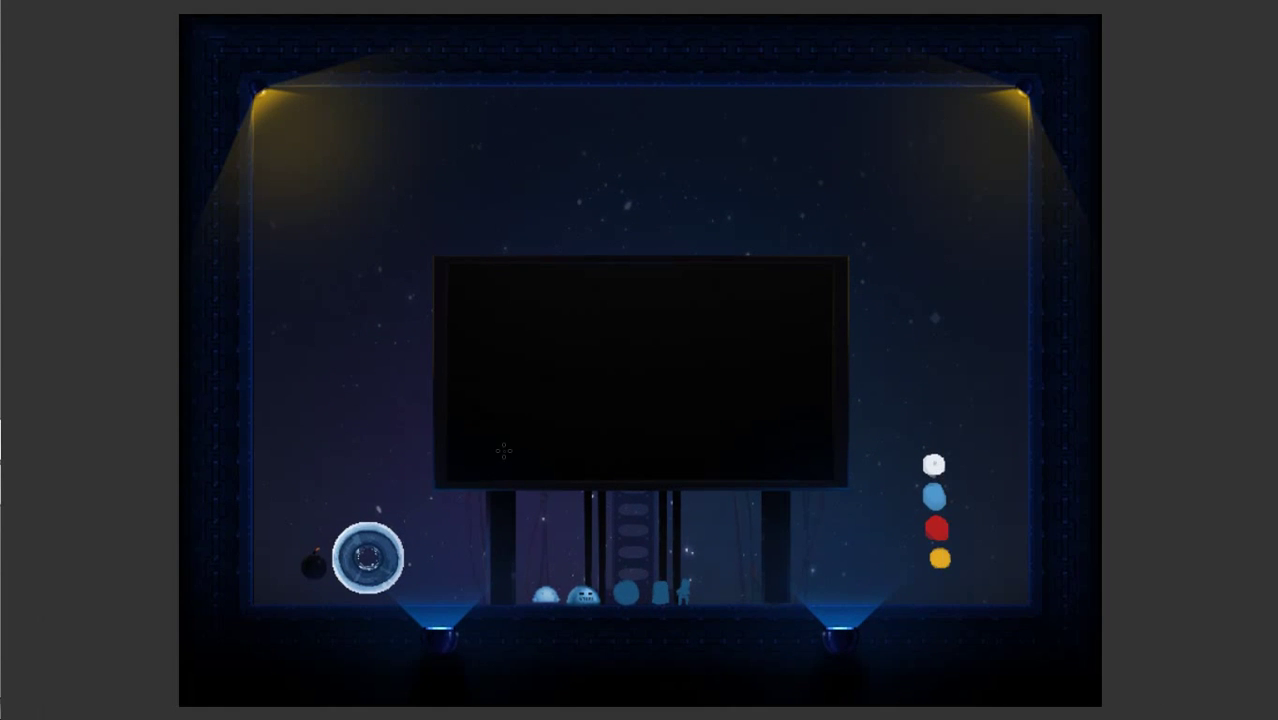
key(Tab)
key(Tab)
key(f)
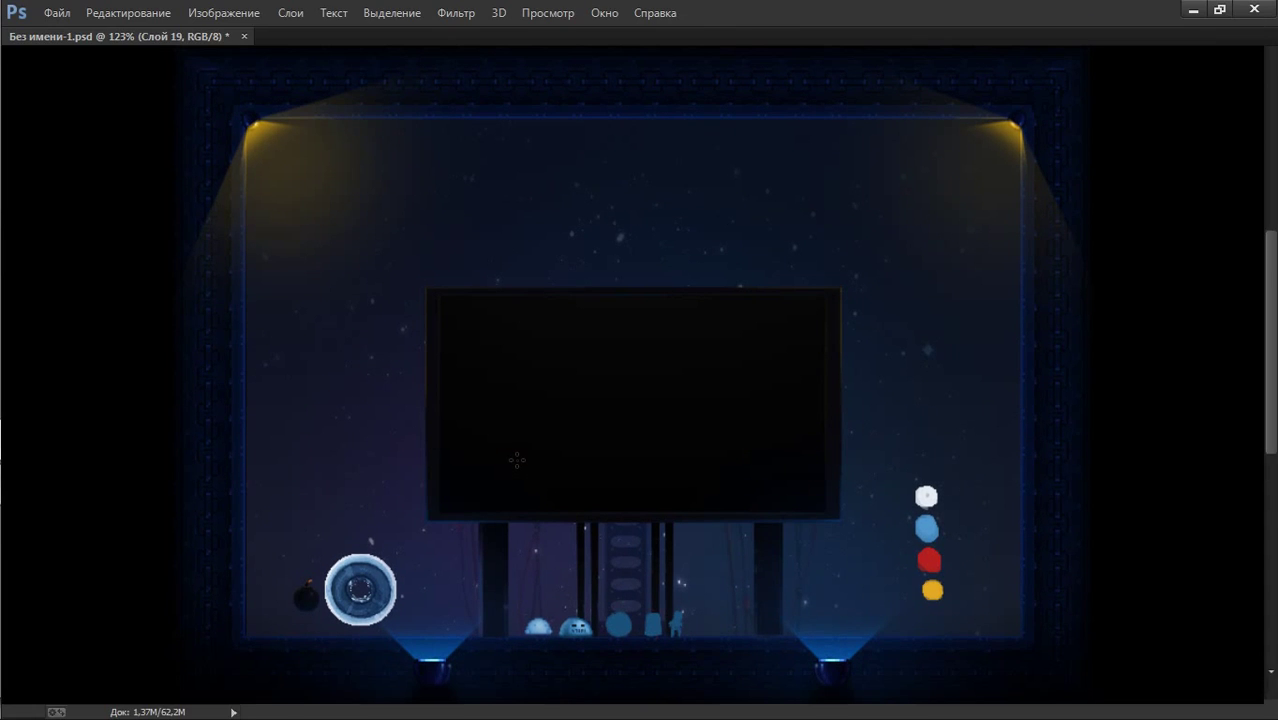
key(f)
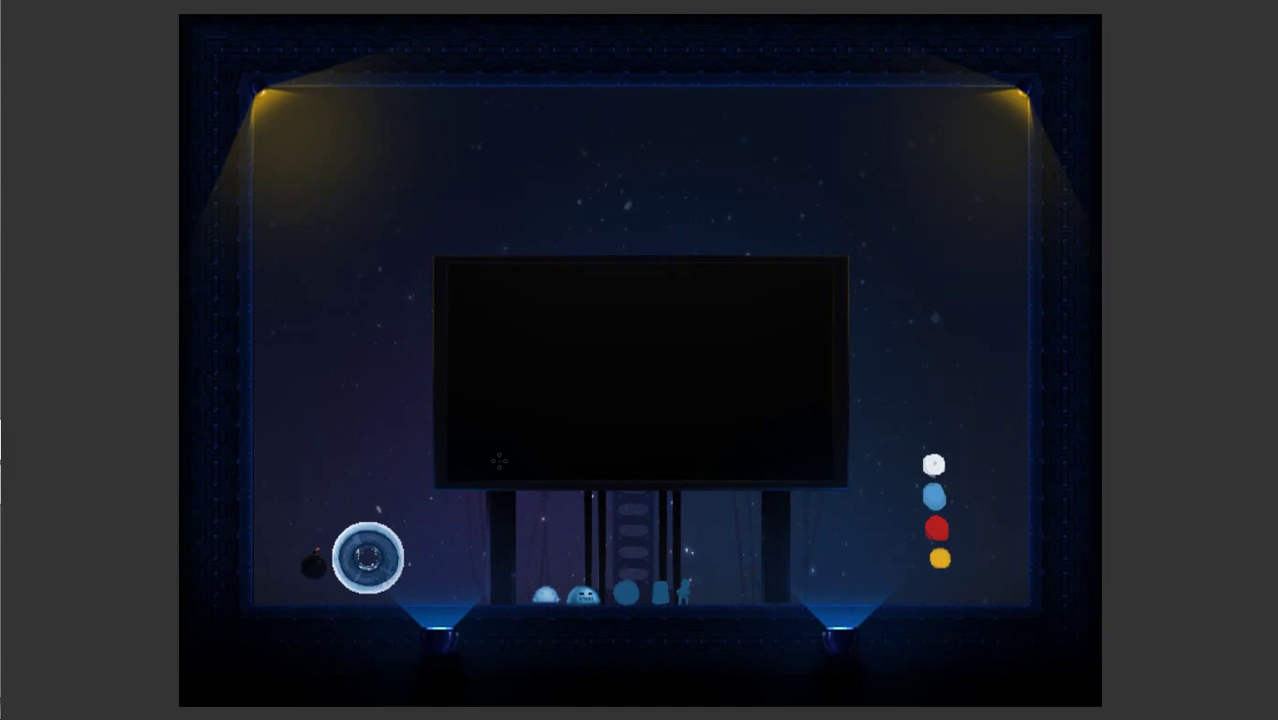
right_click(124, 317)
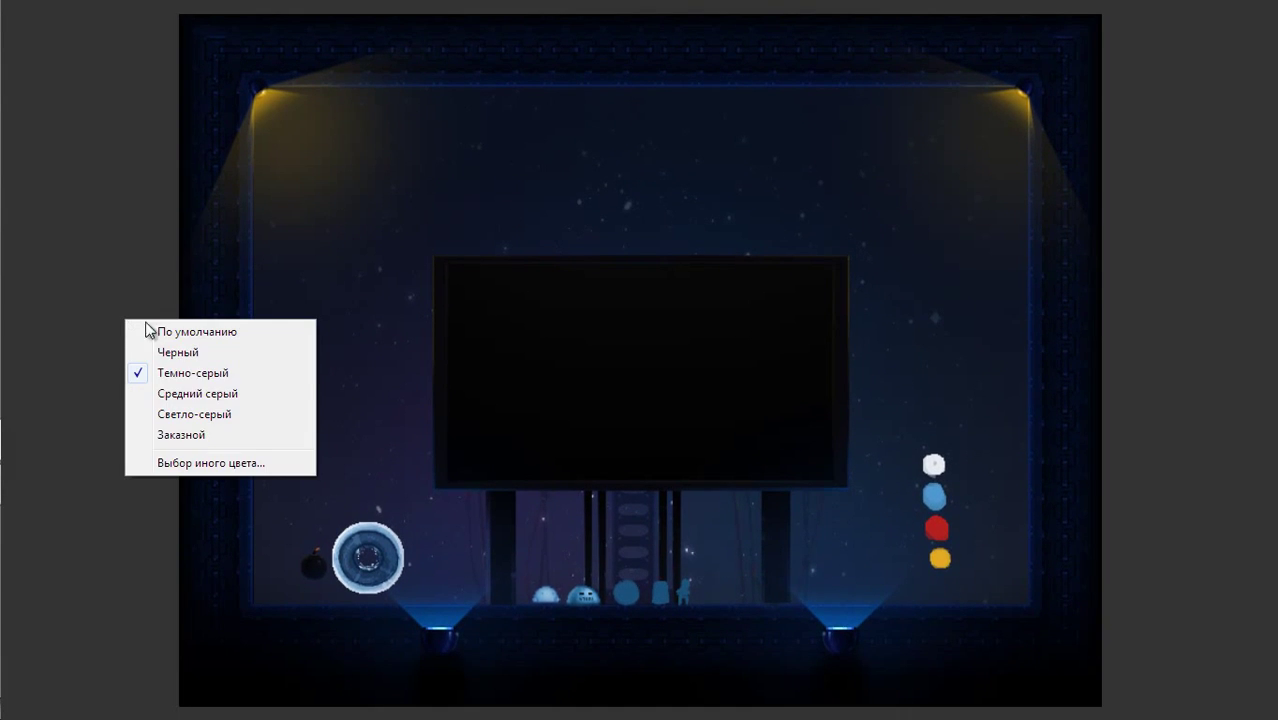
click(190, 354)
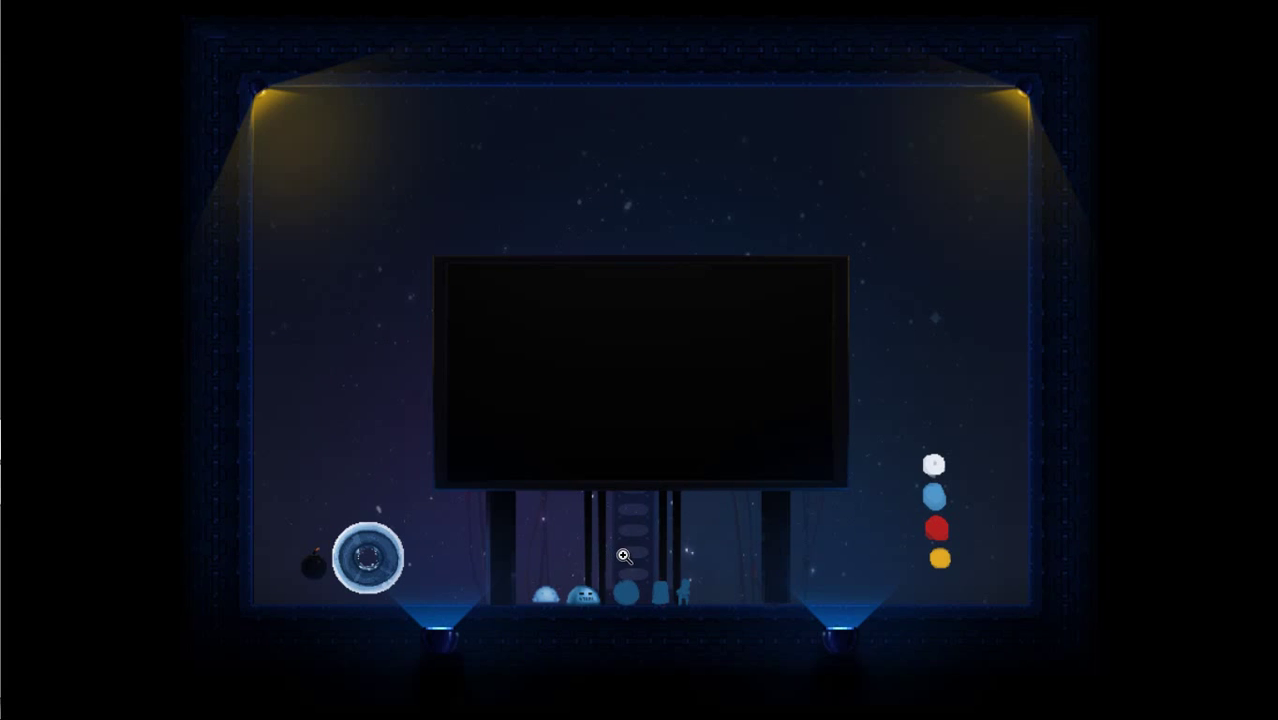
scroll(625, 551, up, 1)
scroll(636, 537, up, 1)
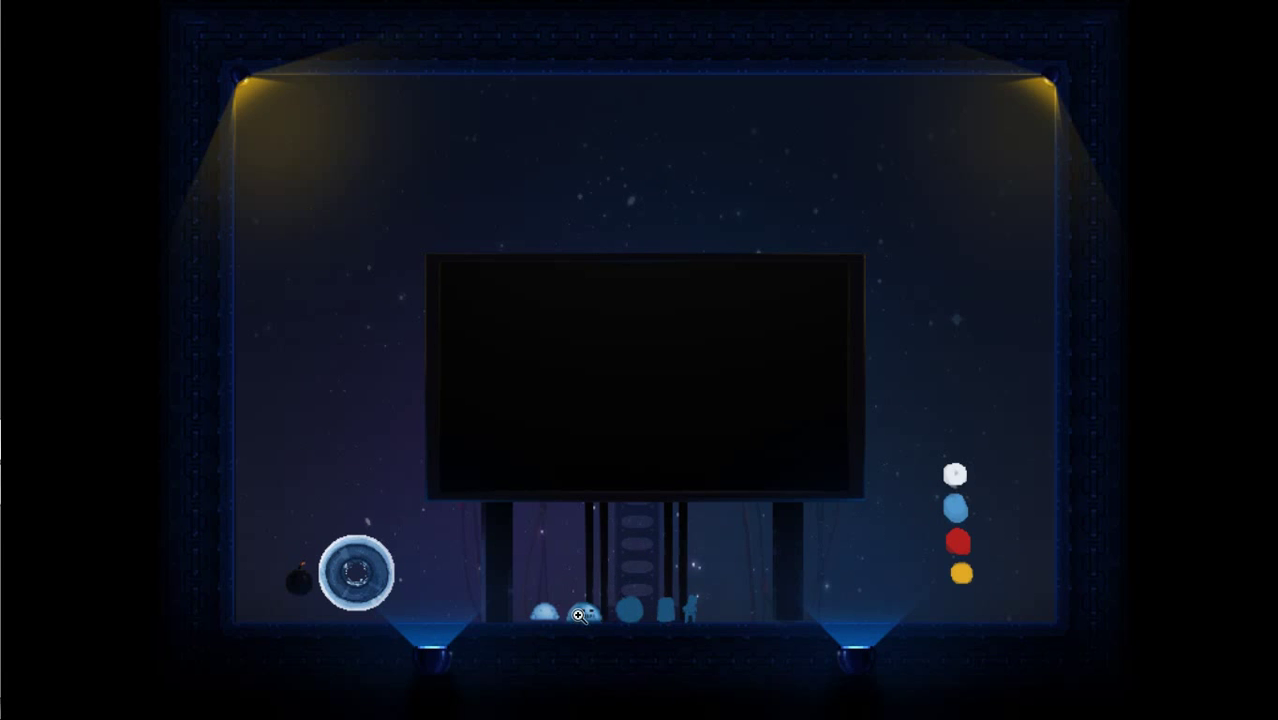
scroll(579, 617, up, 5)
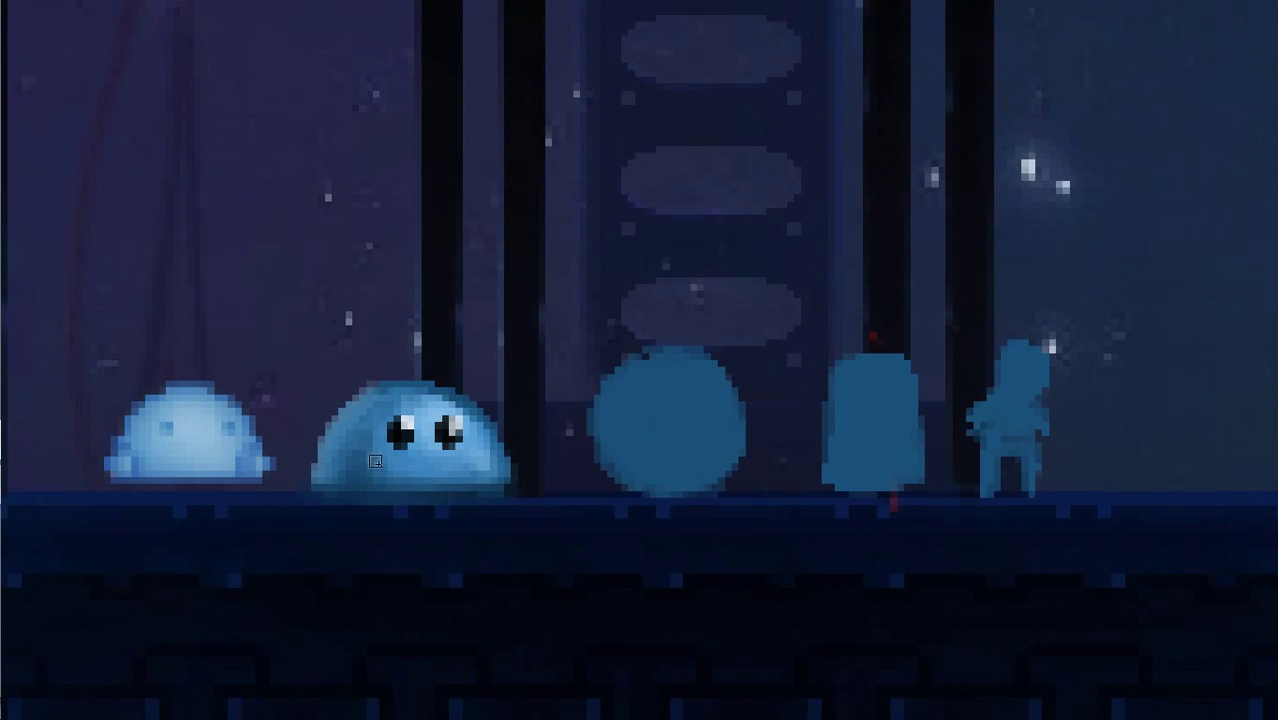
- Add red blush pixels to the larger slime's left and right cheeks
click(375, 460)
click(478, 452)
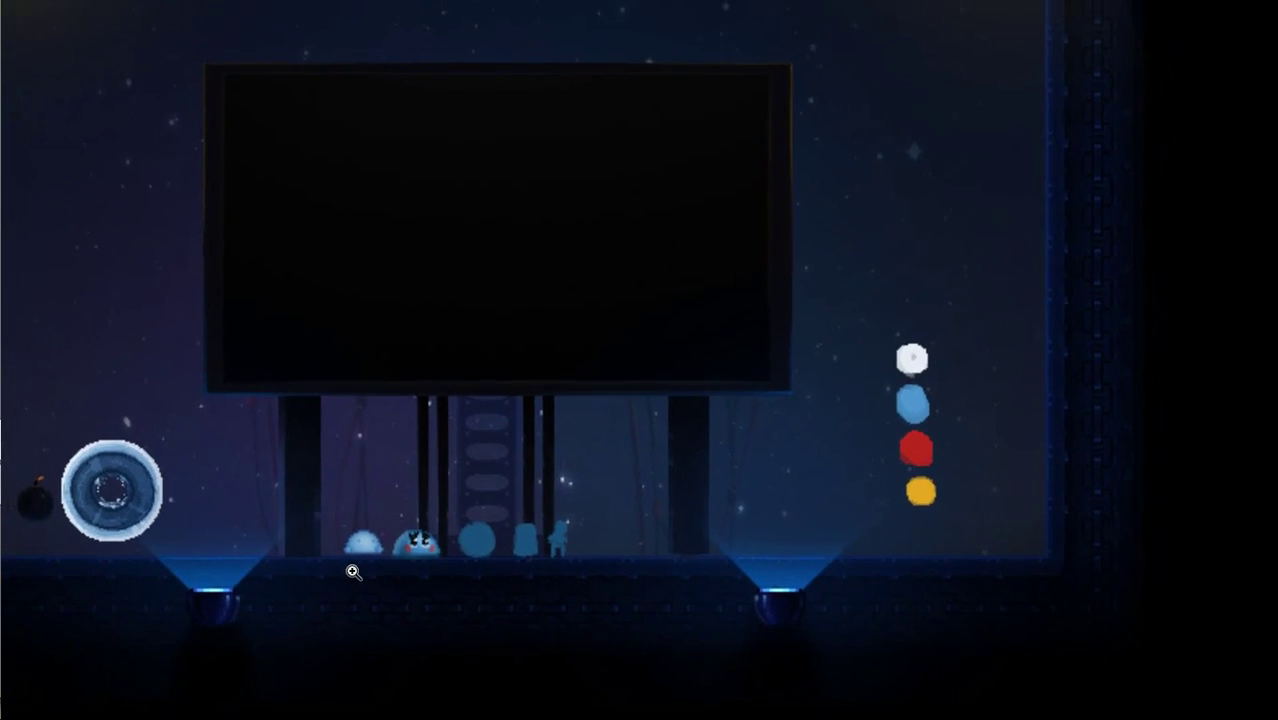
- Zoom back in and redraw the larger slime's eyes as flat, half-closed ones
click(349, 570)
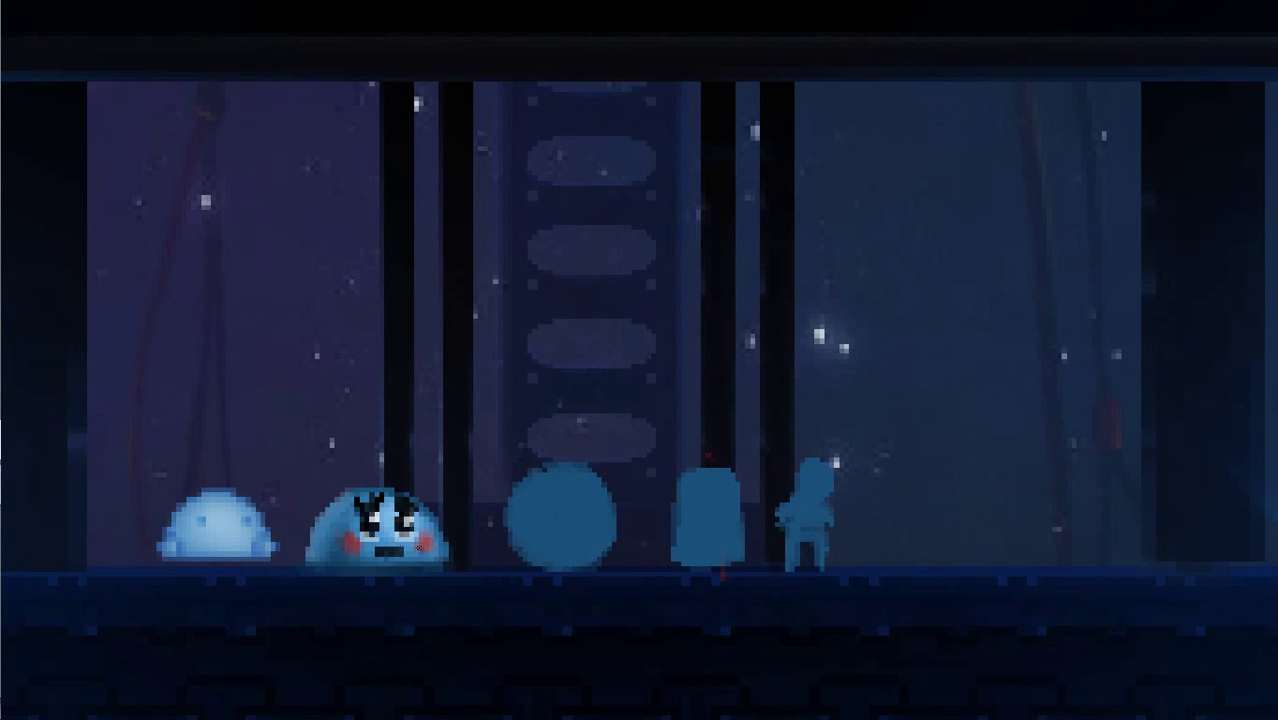
click(355, 540)
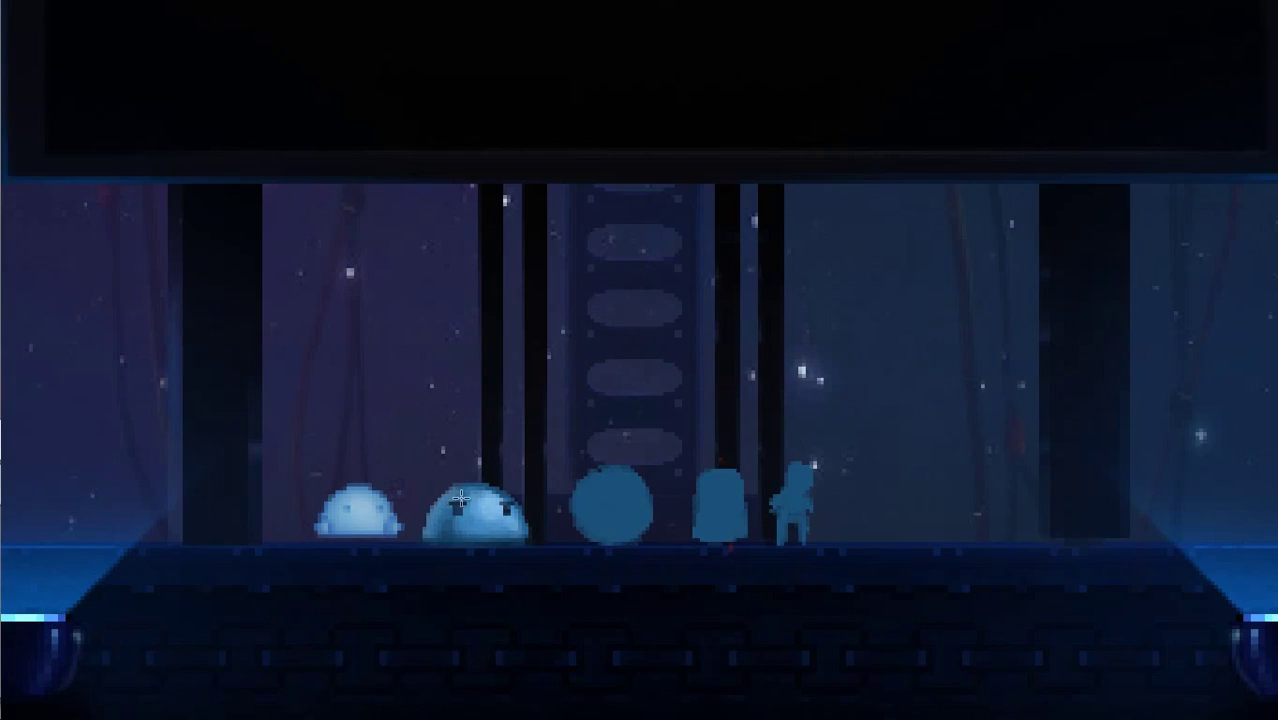
drag(503, 487, 548, 520)
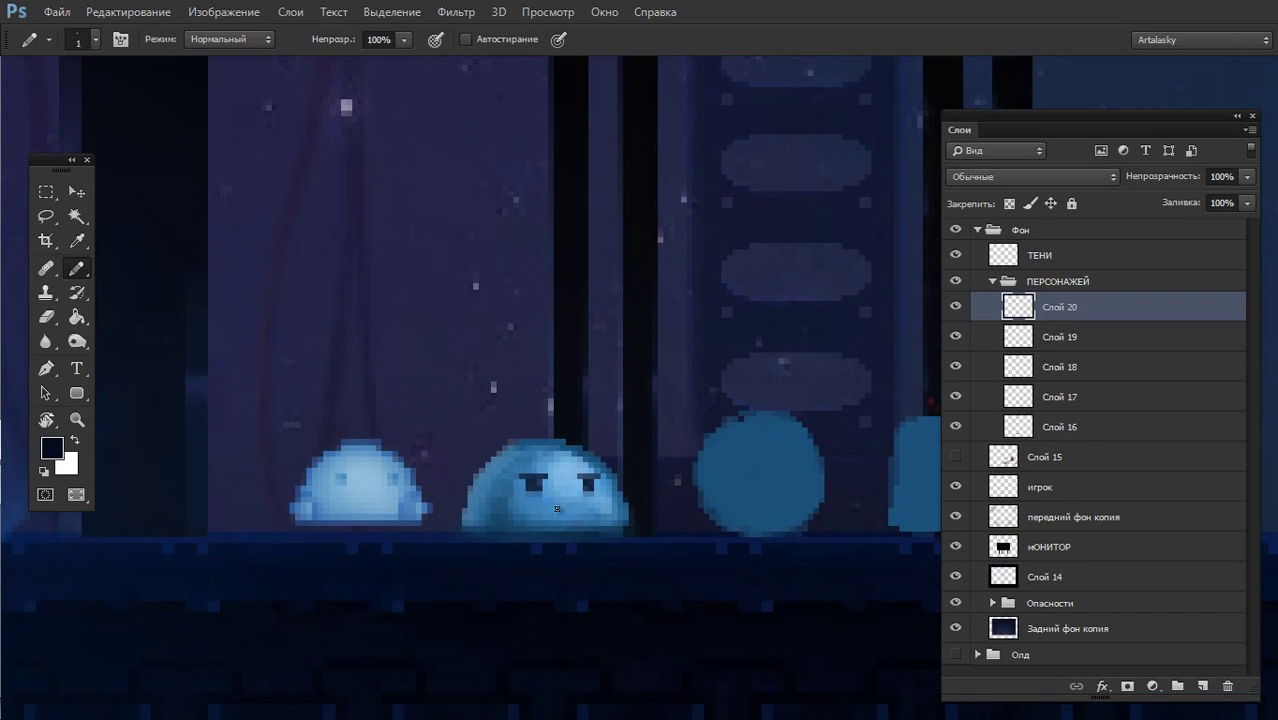
- Rename the new layer to РУКИ
double_click(1060, 307)
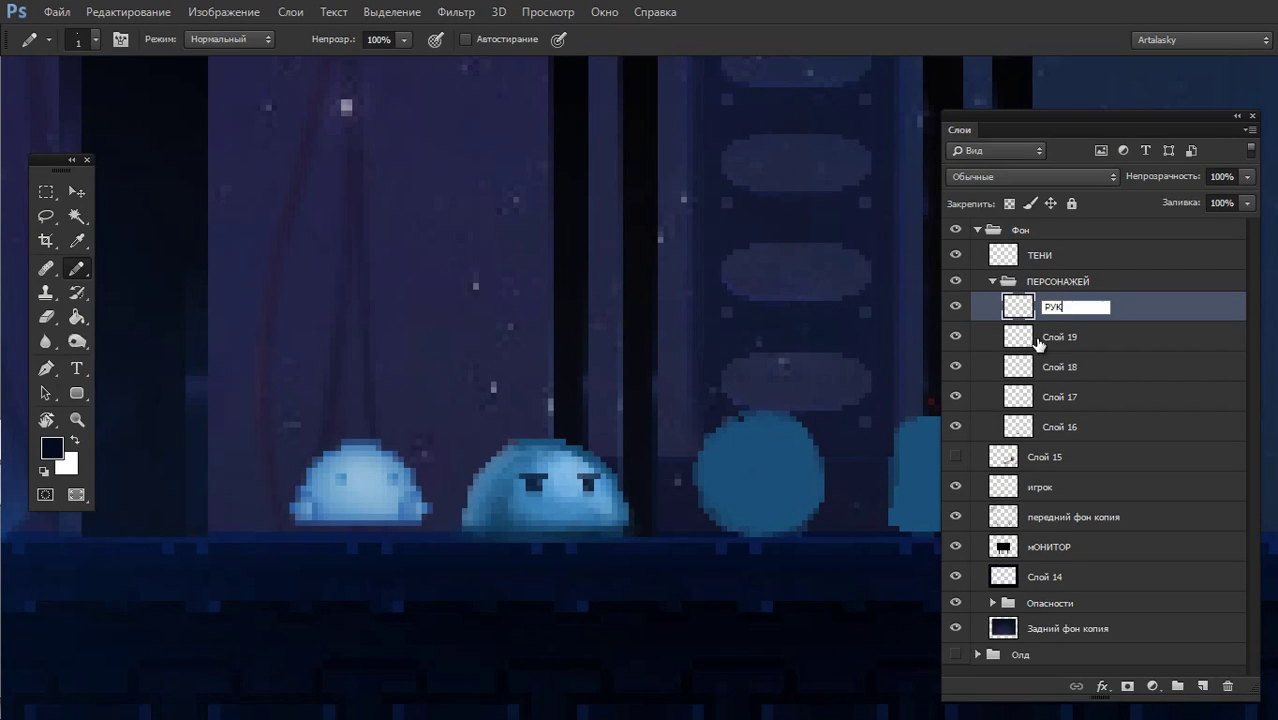
text(РУКИ)
key(Return)
- Draw dark-outlined hands on both sides of the slime and fill them light blue
drag(482, 500, 456, 529)
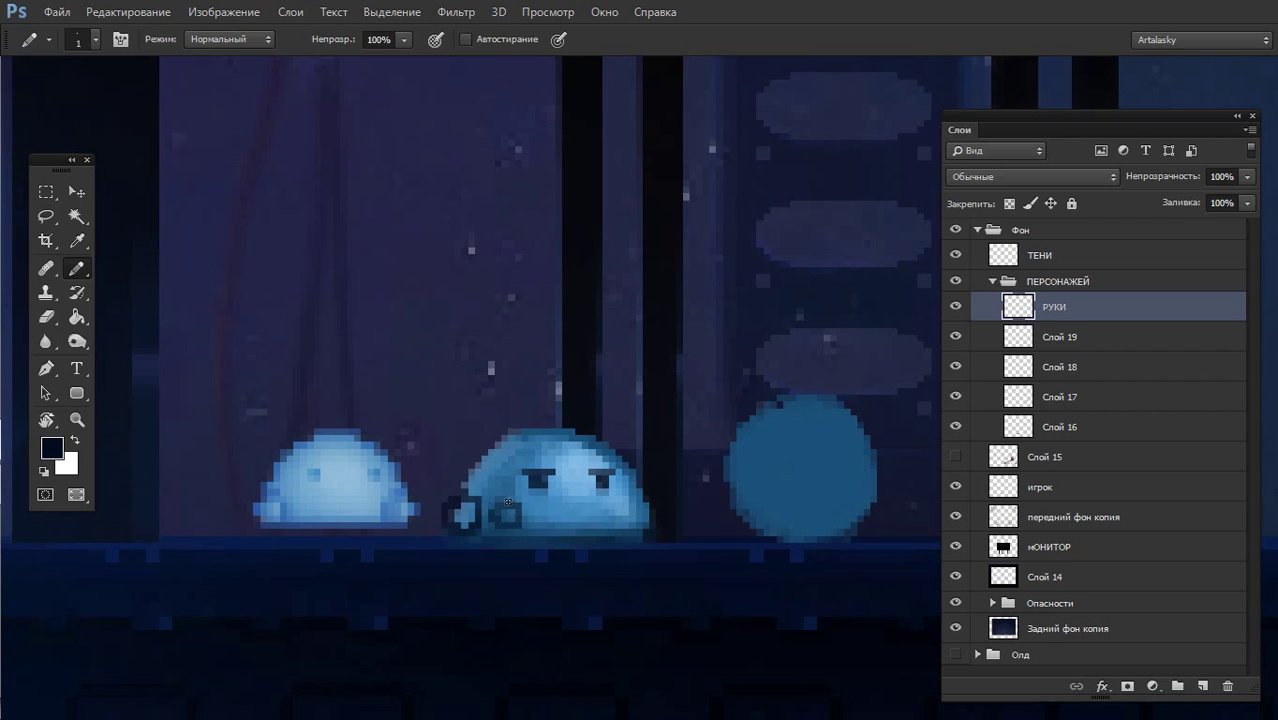
mouse_move(646, 508)
mouse_down()
mouse_move(638, 524)
mouse_move(650, 526)
mouse_up()
key(x)
alt+click(640, 510)
key(x)
key(x)
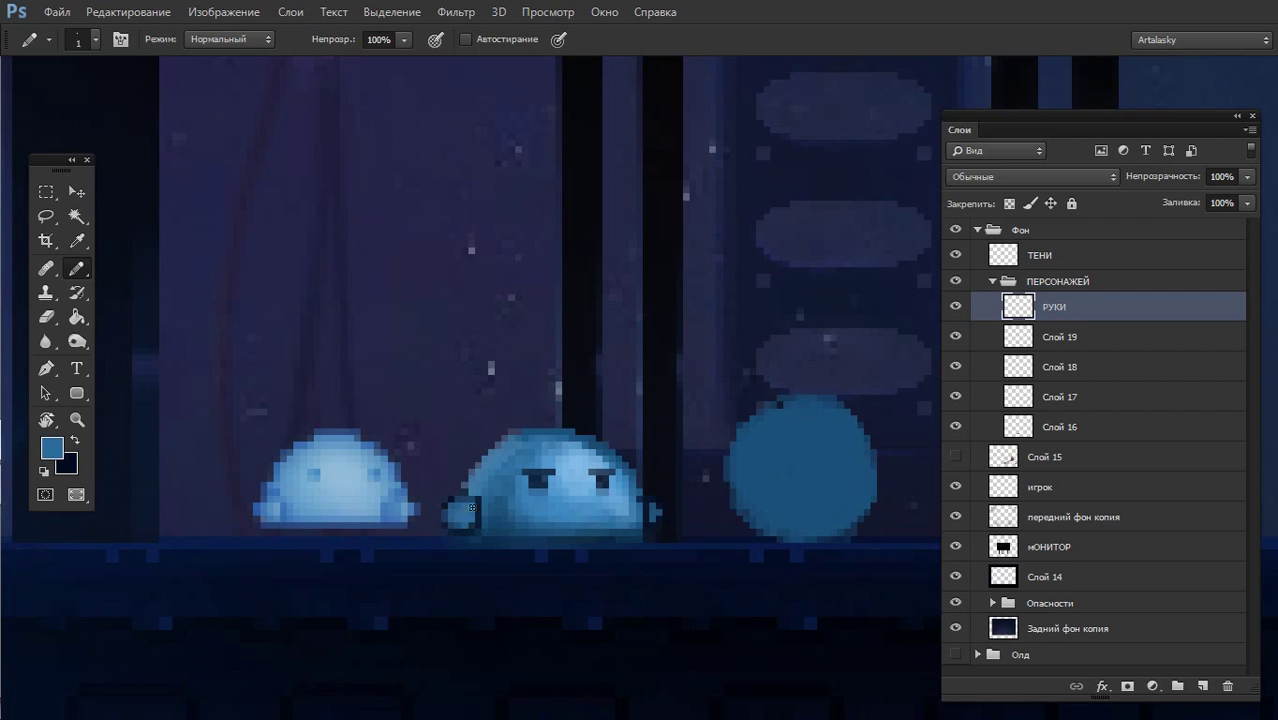
alt+click(465, 508)
drag(460, 508, 466, 516)
- Draw a dark line along the slime's bottom and select the ПЕРСОНАЖЕЙ group layers
key(e)
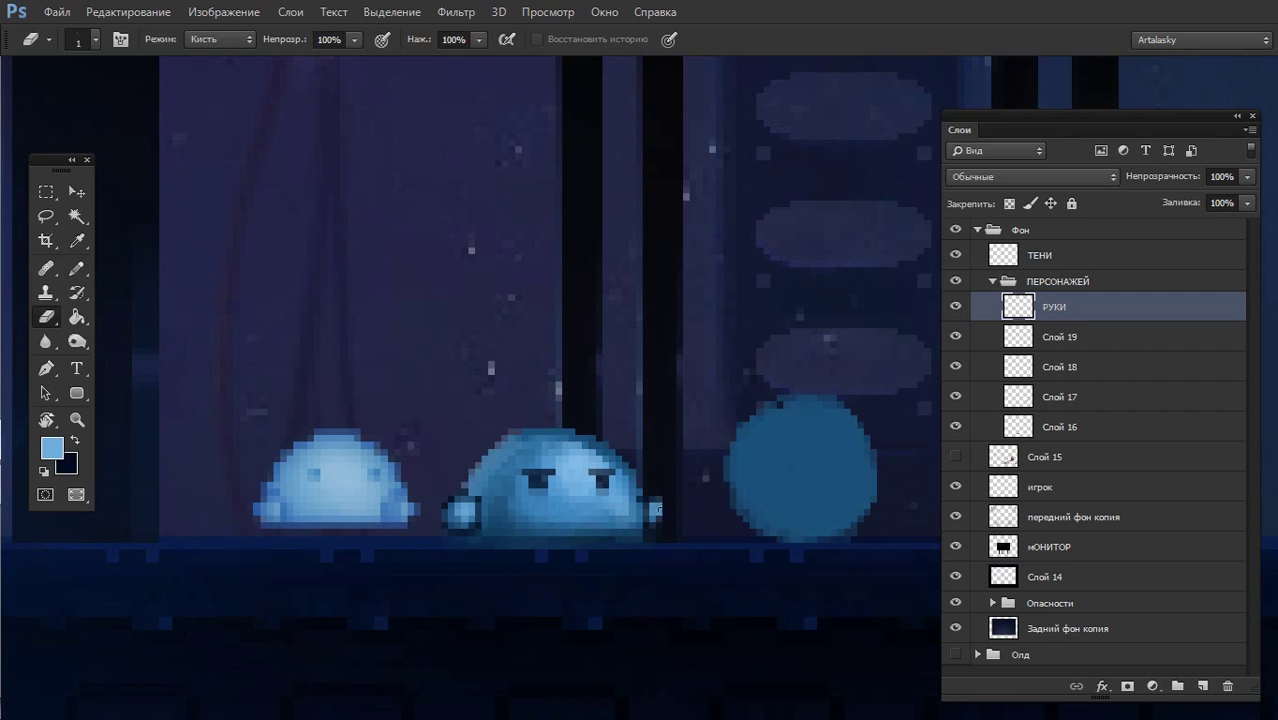
key(b)
key(x)
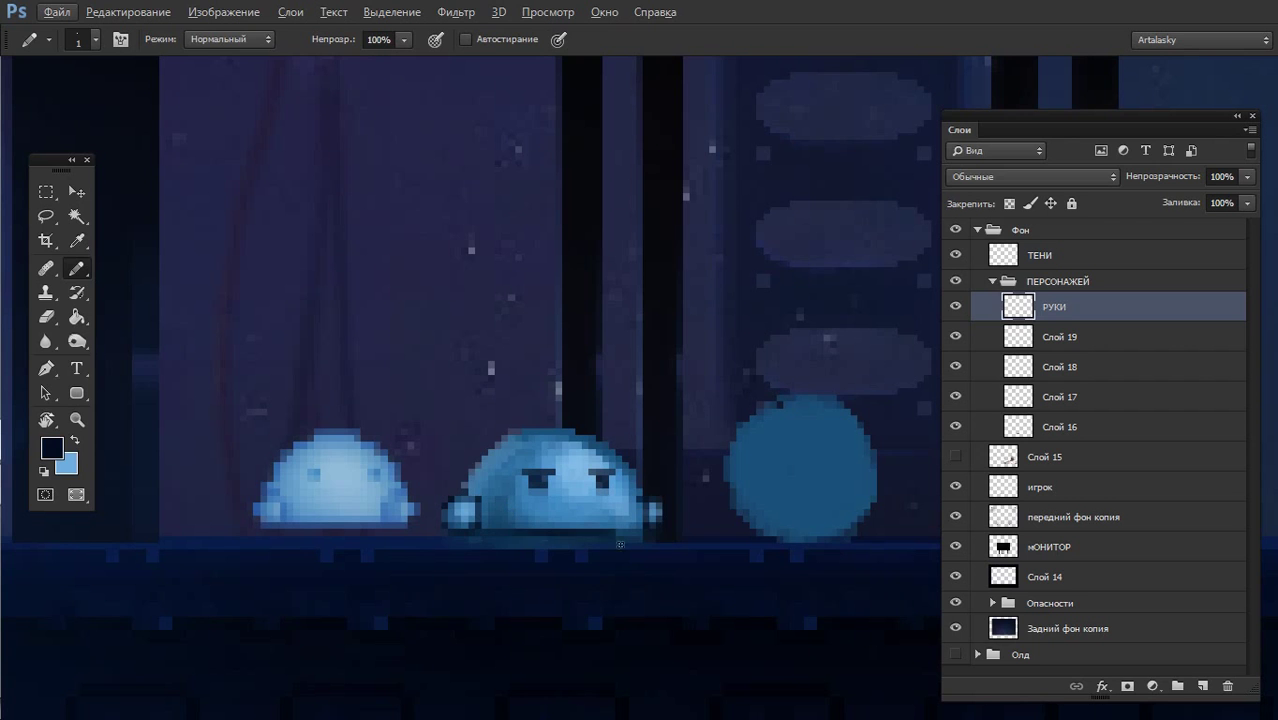
mouse_move(474, 535)
mouse_down()
mouse_move(643, 539)
mouse_move(422, 531)
mouse_up()
key(m)
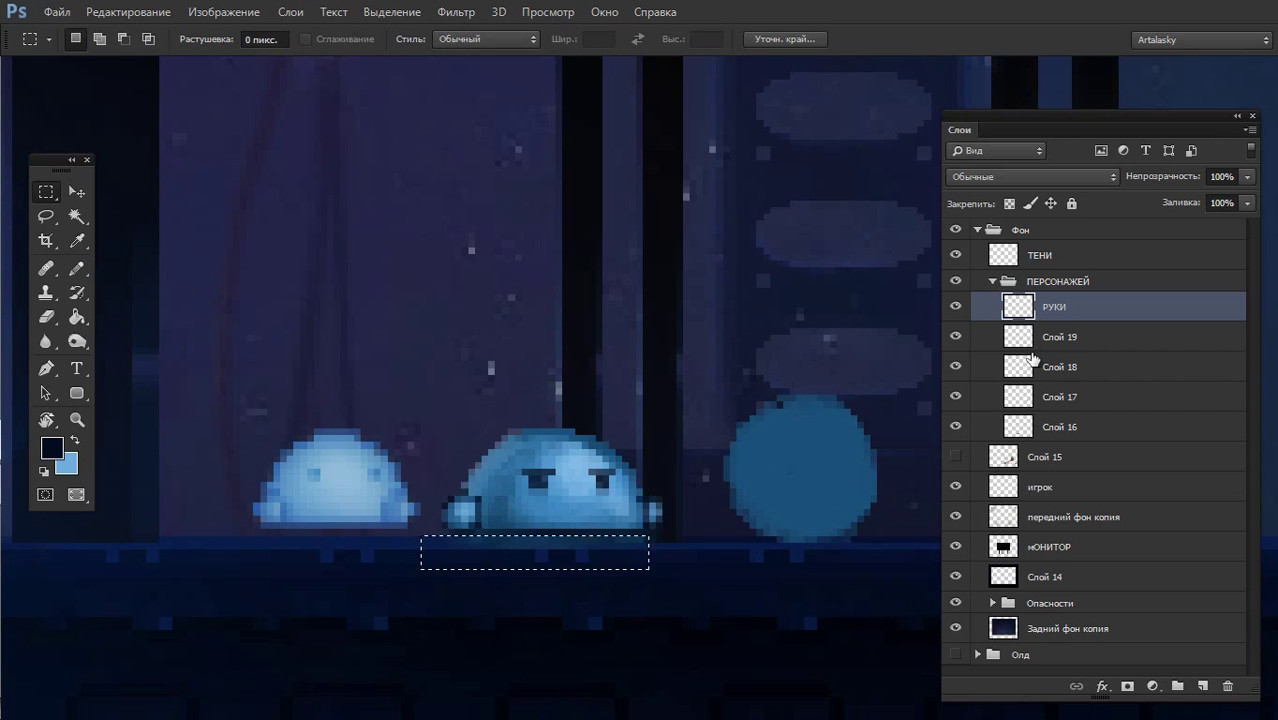
click(1045, 427)
shift+click(1050, 315)
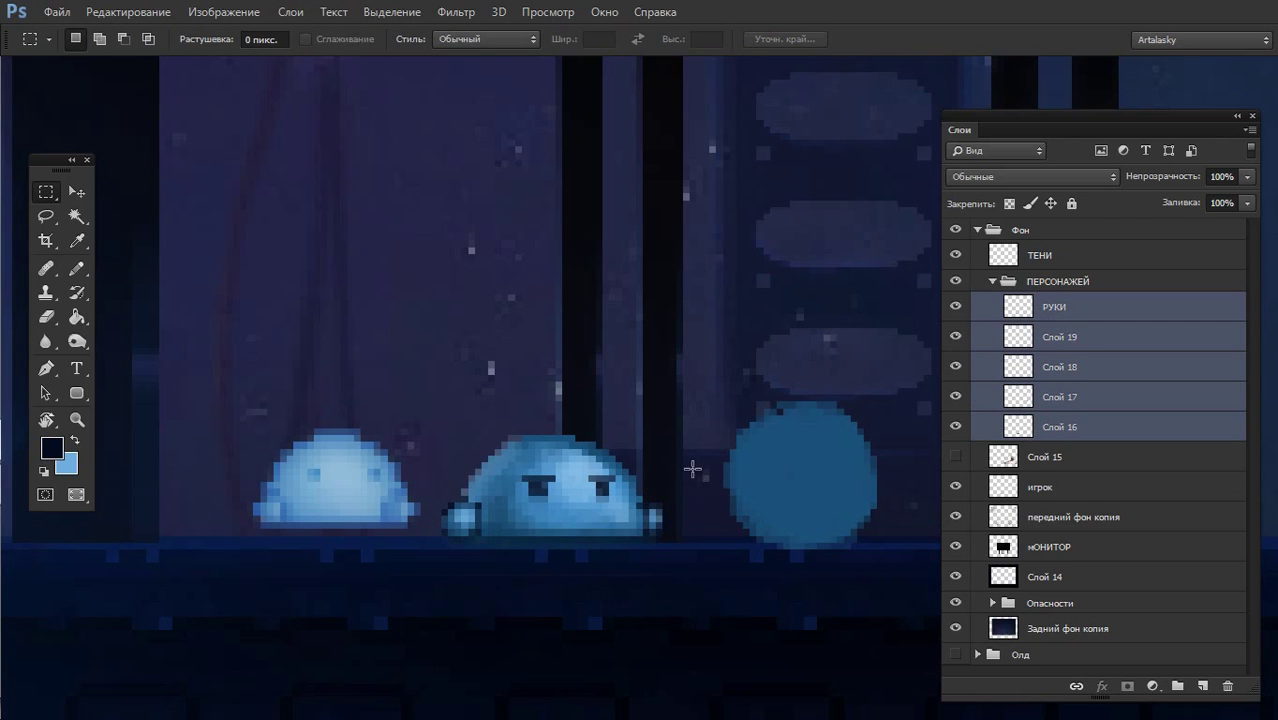
- Duplicate the ПЕРСОНАЖЕЙ group and drag the copy up above the originals
click(1050, 307)
scroll(650, 391, down, 5)
drag(697, 418, 580, 462)
click(1025, 283)
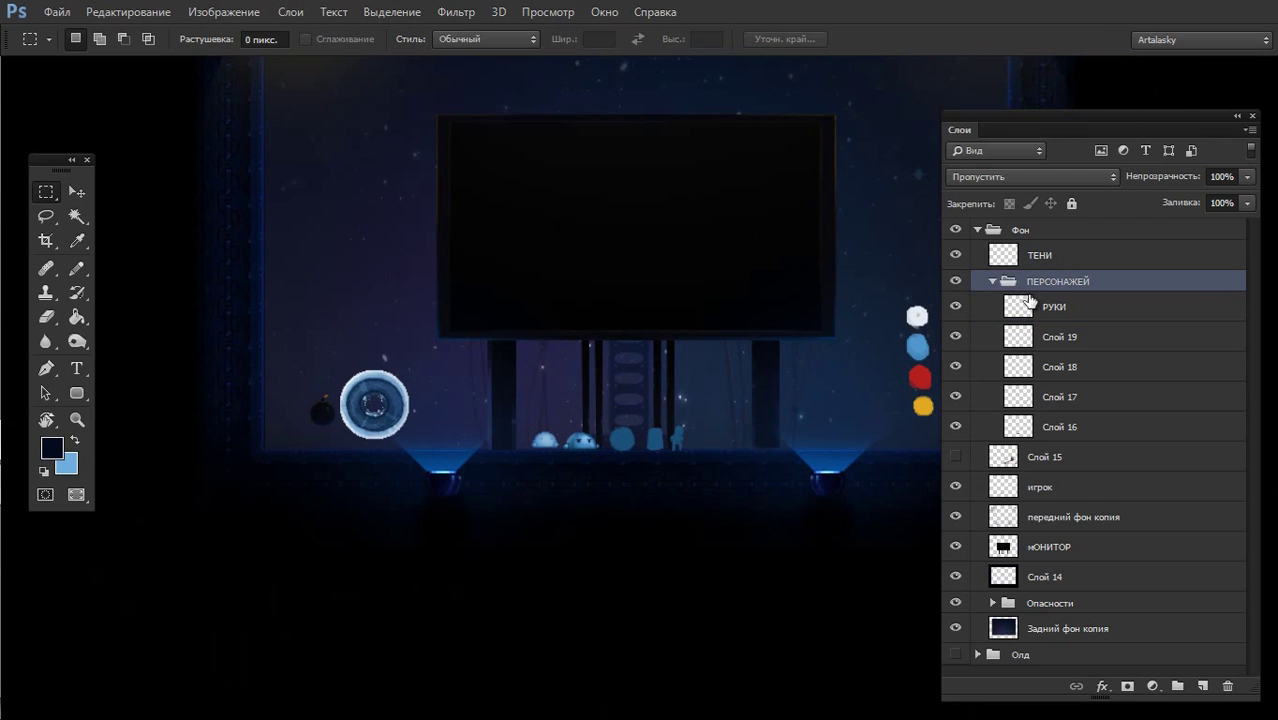
key(ctrl+j)
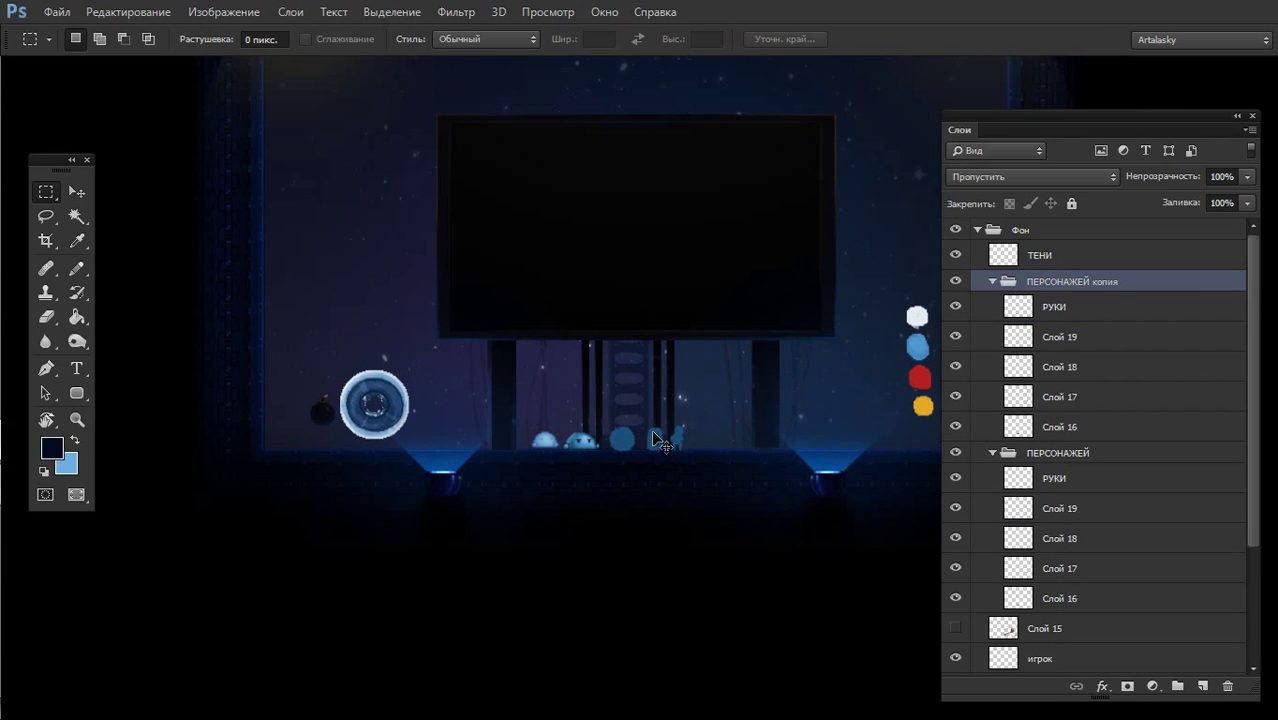
mouse_move(661, 438)
mouse_down()
mouse_move(663, 403)
mouse_move(676, 398)
mouse_up()
- Merge the copied group into the single layer ПЕРСОНАЖЕЙ копия
key(ctrl+e)
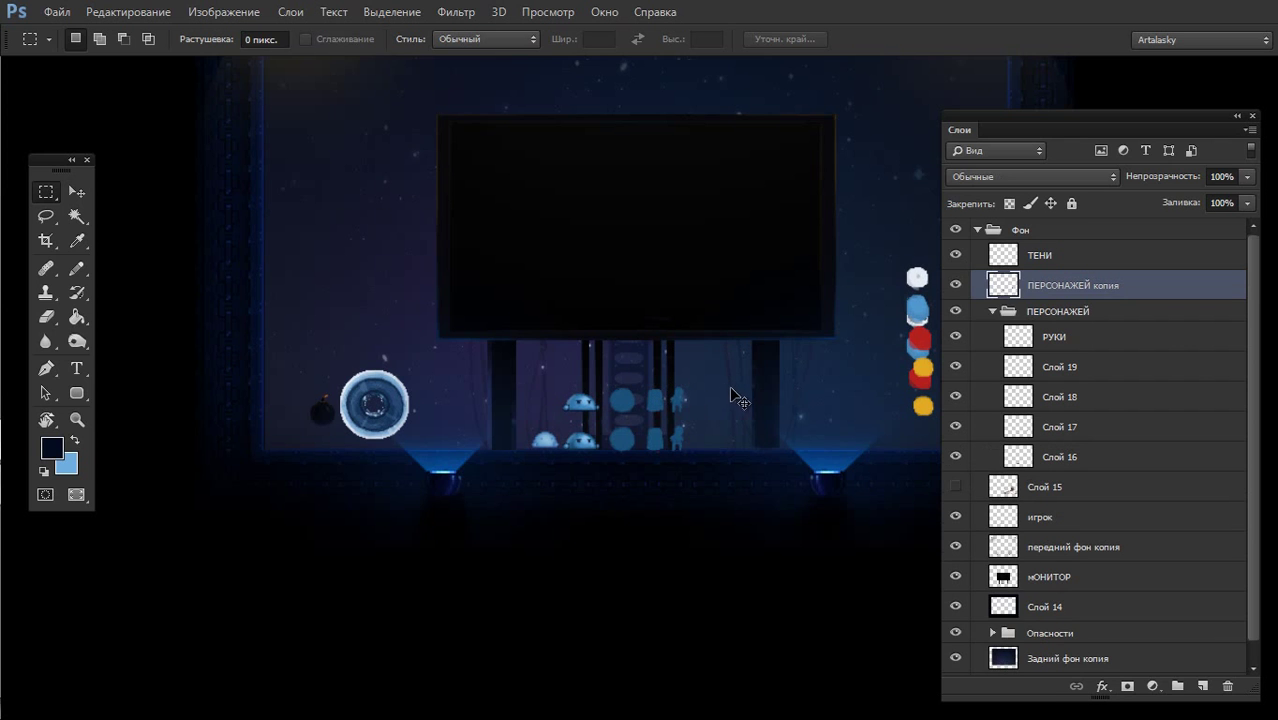
ctrl+click(676, 394)
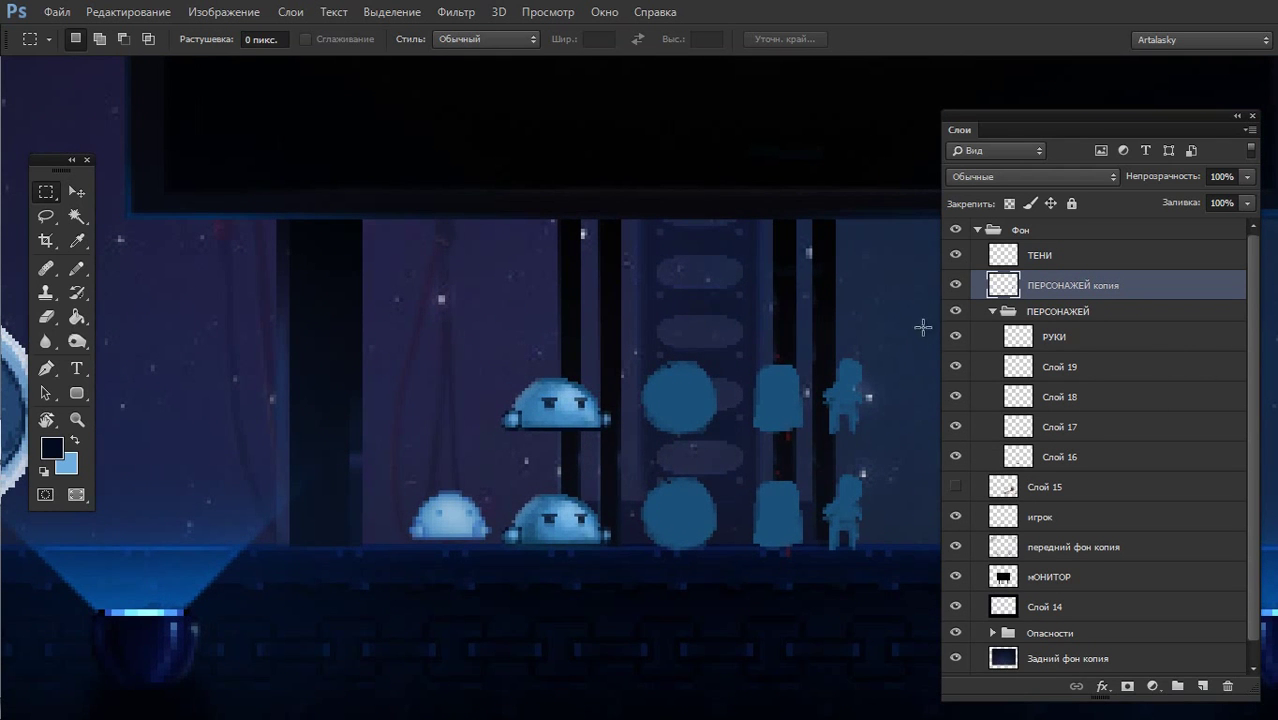
key(ctrl+z)
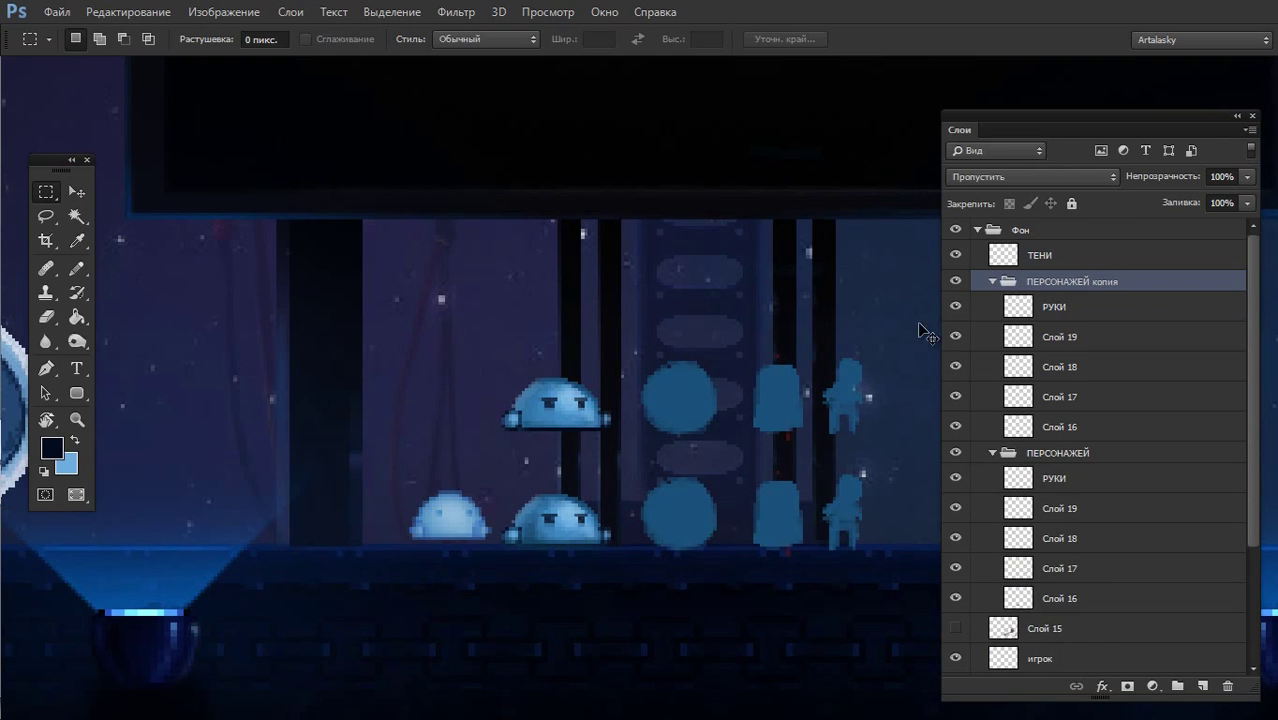
click(1020, 305)
click(1018, 283)
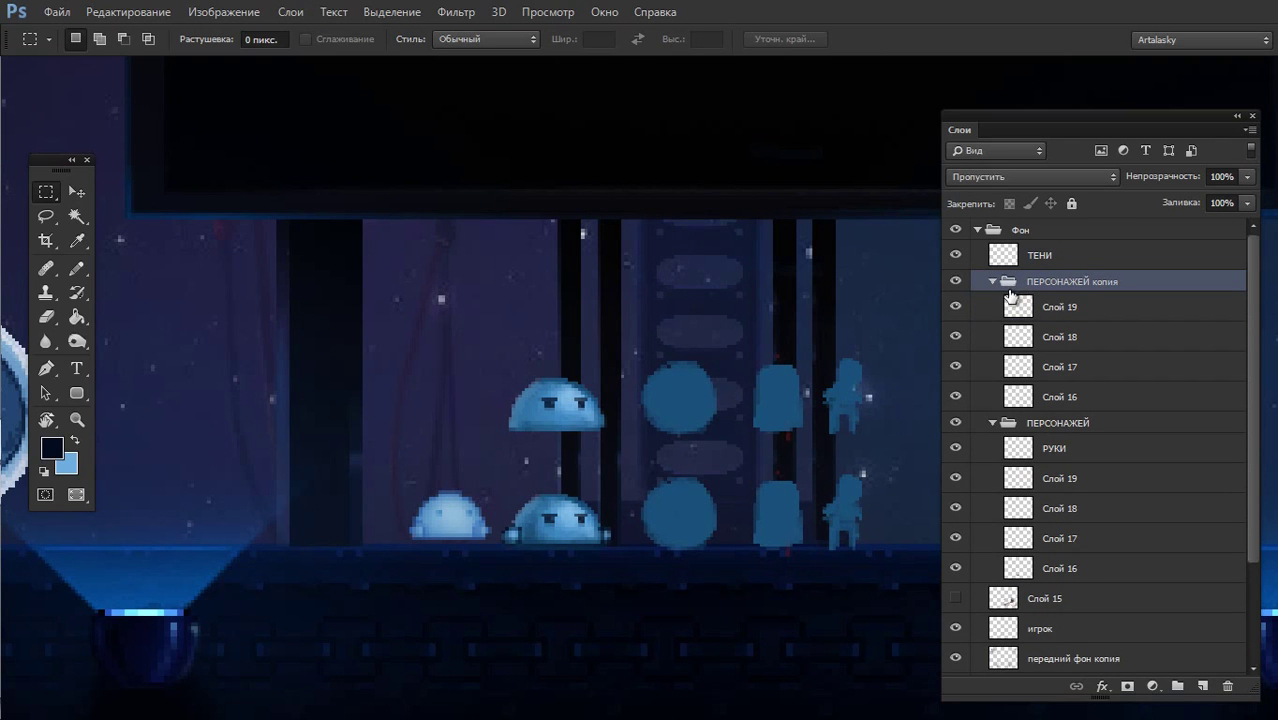
key(ctrl+e)
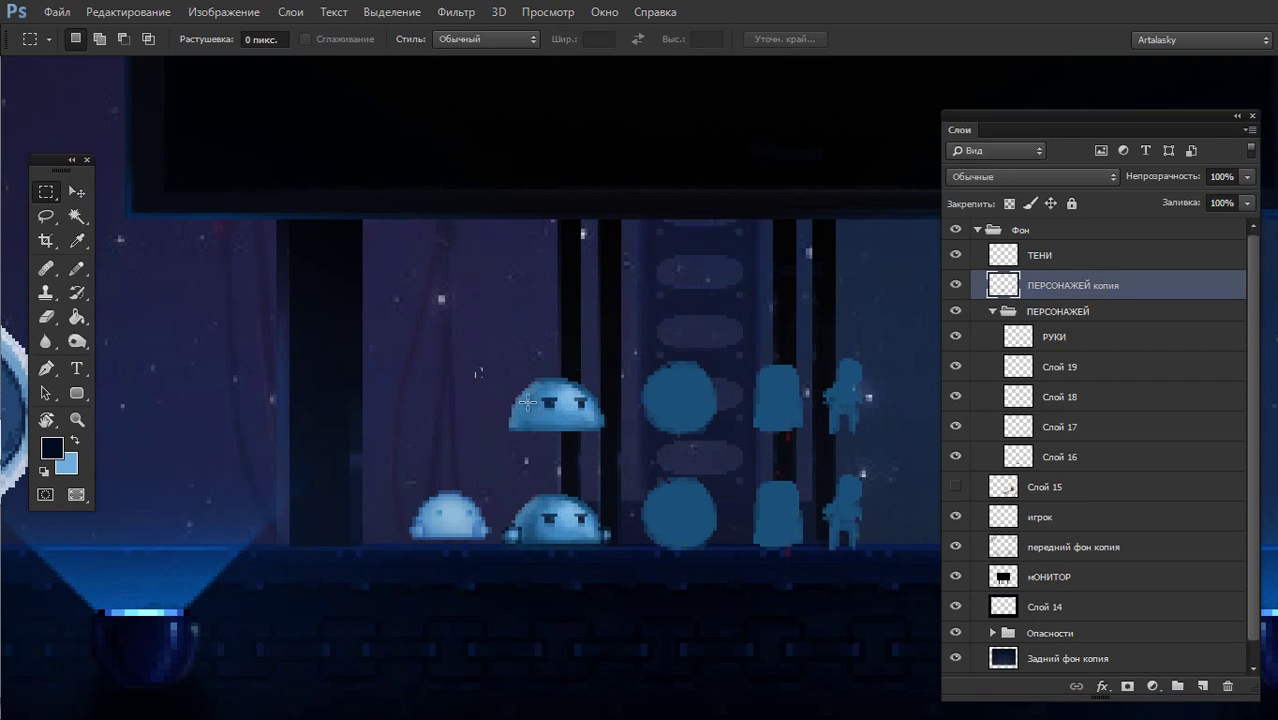
- Draw a marquee around the upper slime in the copied row
drag(474, 371, 614, 451)
click(624, 443)
mouse_move(474, 372)
mouse_down()
mouse_move(614, 451)
mouse_move(584, 414)
mouse_up()
- Narrow the selected upper slime to 74.42% width and deselect
key(ctrl+t)
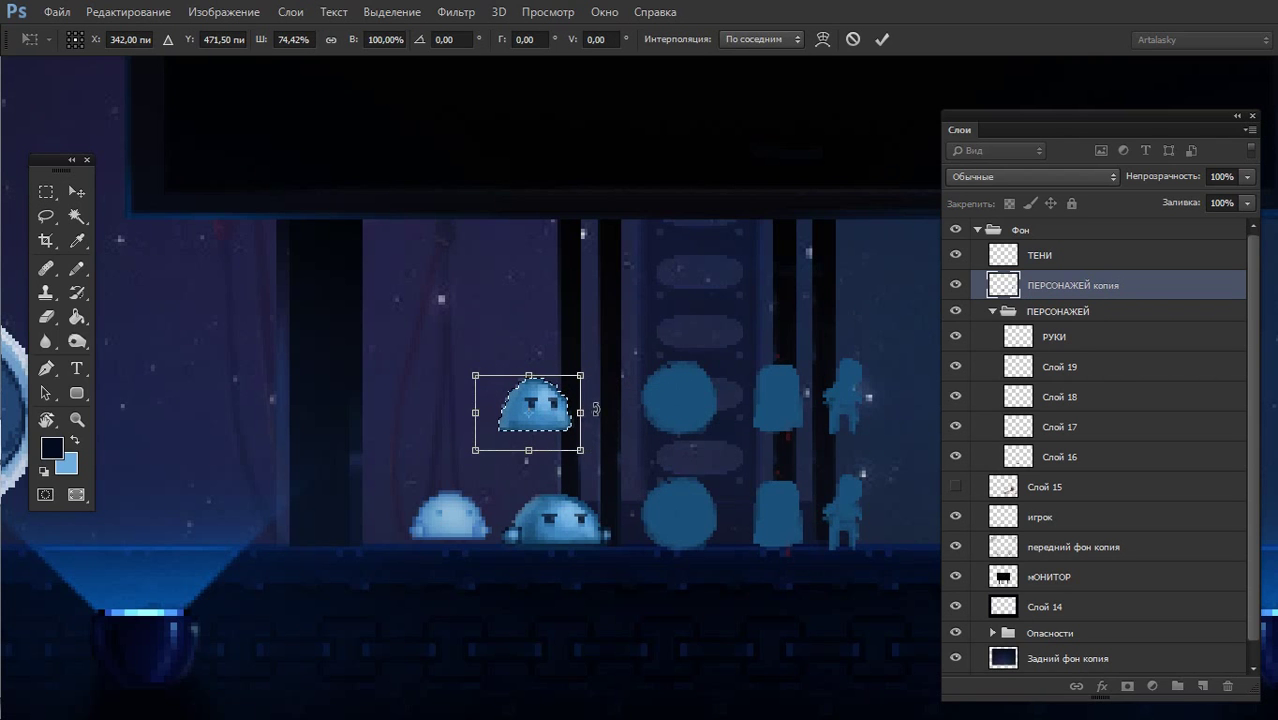
key(Return)
key(ctrl+d)
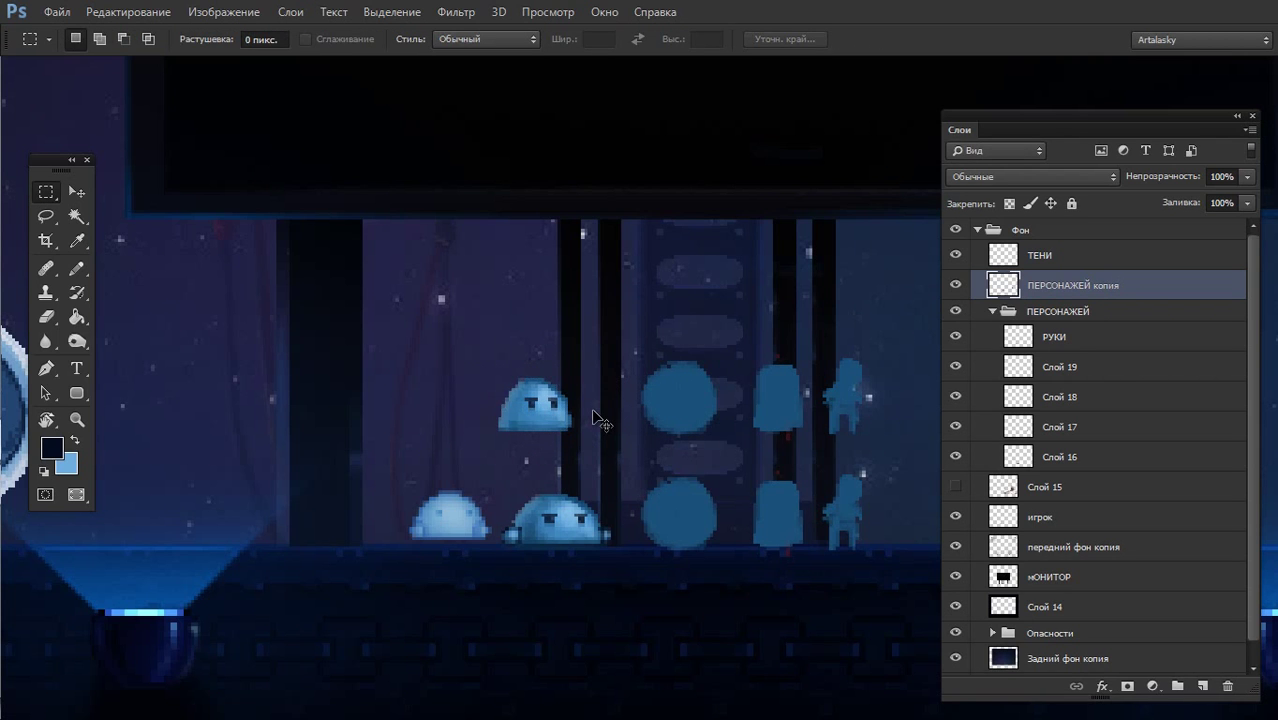
- Shift the copied row about 75 px left and pencil dark spiky hair on the upper slime
key(ctrl+Right)
key(ctrl+Right)
key(ctrl+Right)
key(ctrl+Right)
key(ctrl+Right)
key(ctrl+Right)
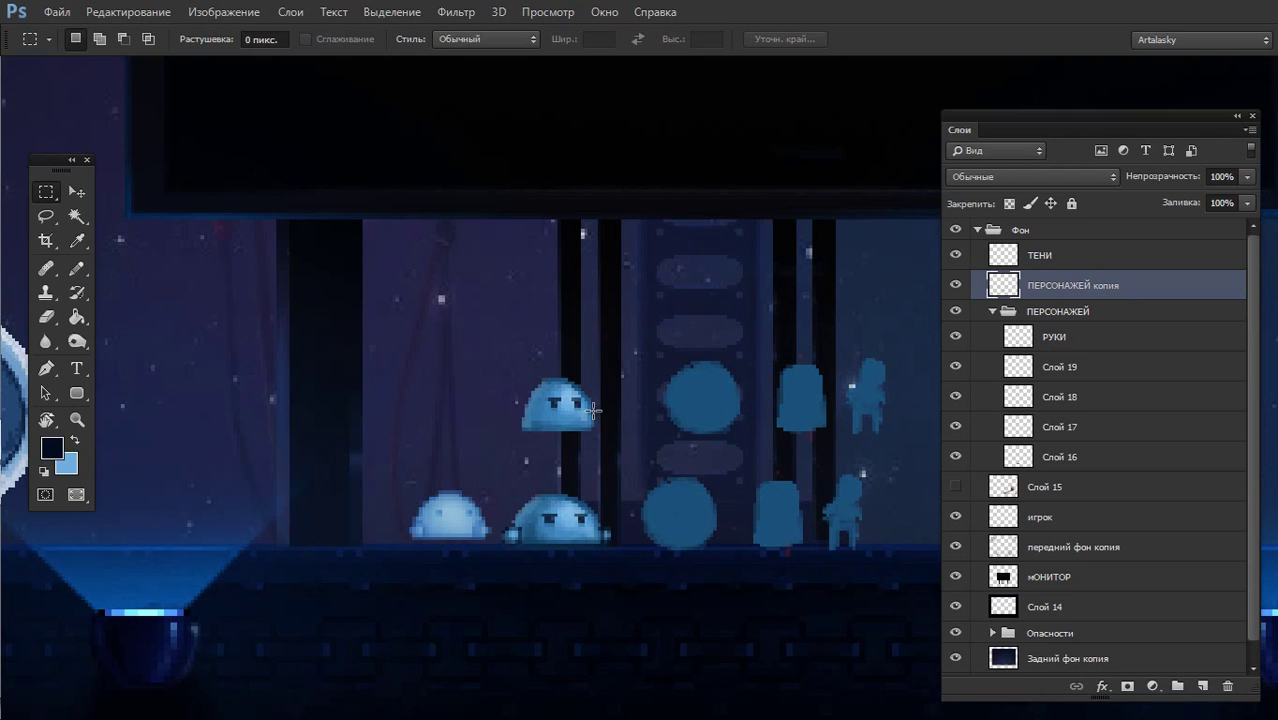
key(b)
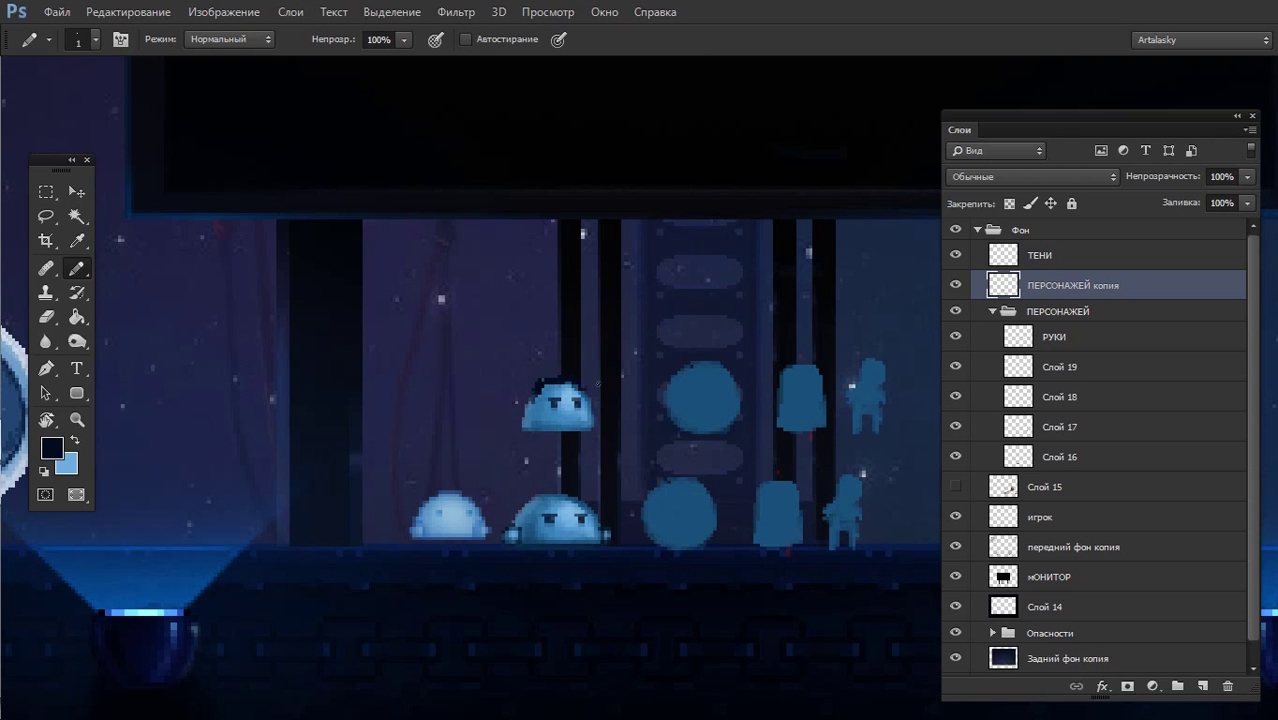
drag(540, 384, 465, 380)
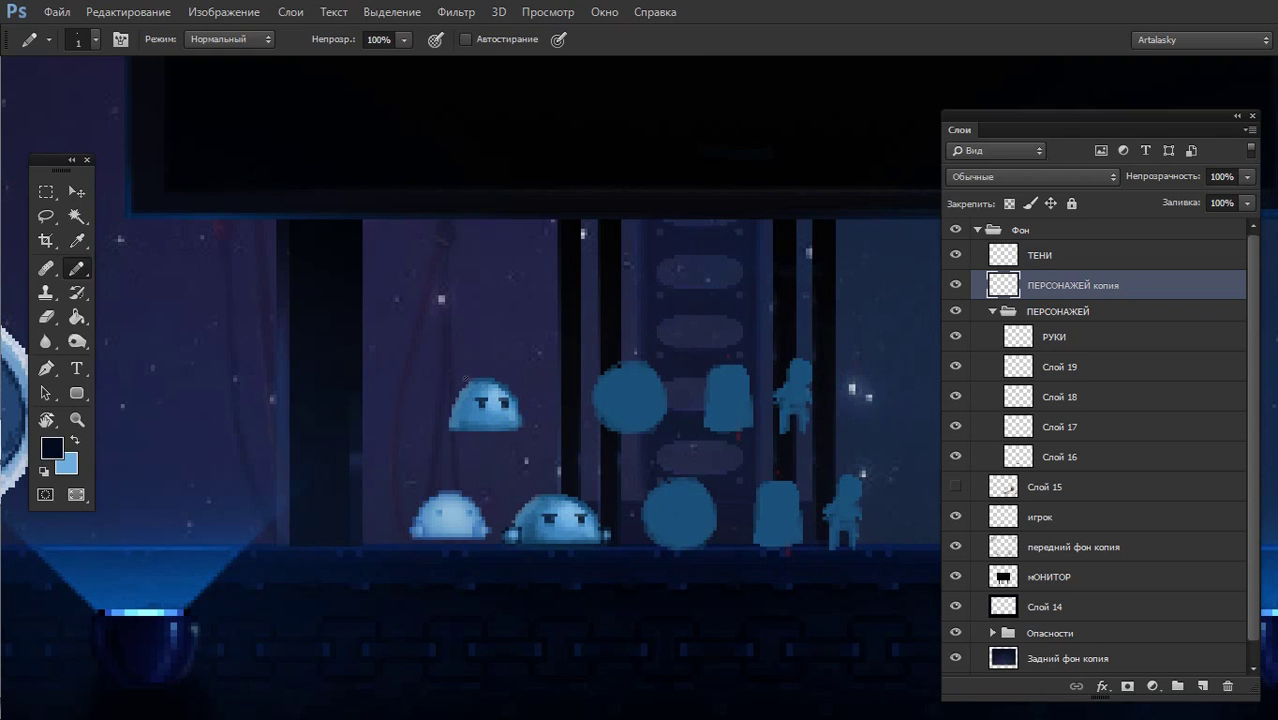
drag(494, 378, 478, 384)
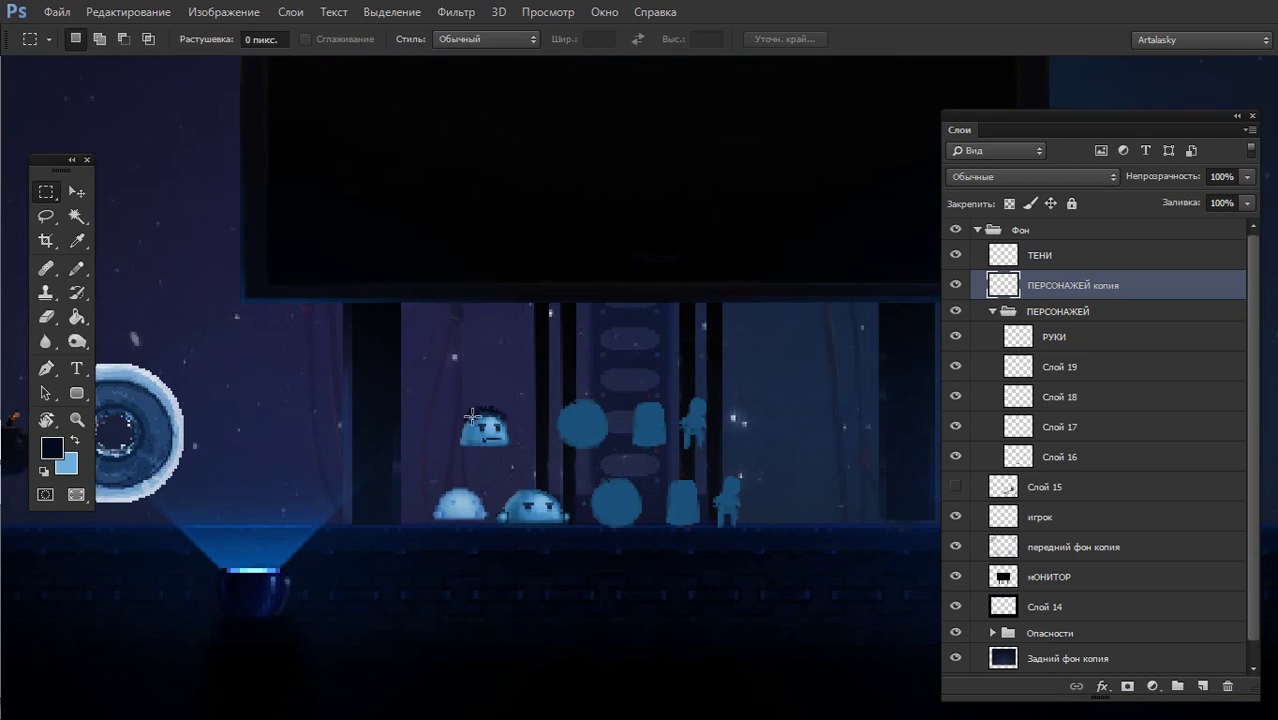
- Duplicate the haired slime below and recolour it magenta with Color Balance (100) and Hue/Saturation
drag(504, 444, 504, 381)
key(b)
alt+click(503, 449)
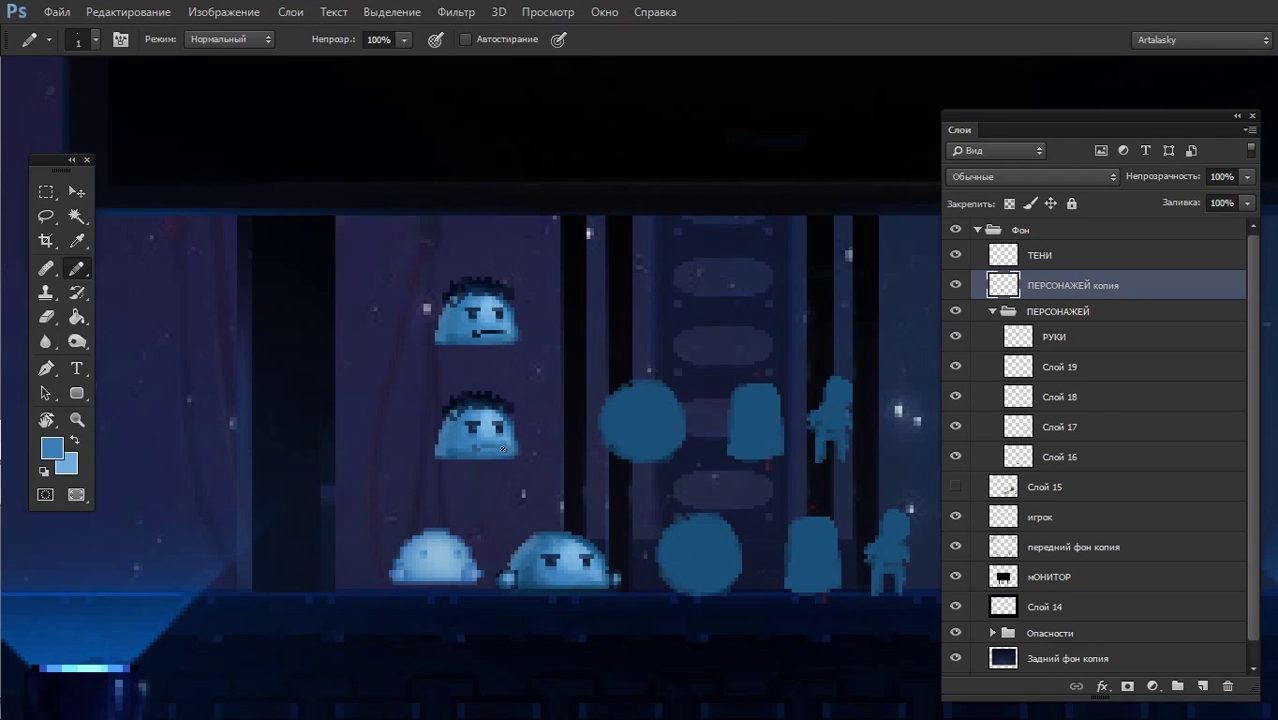
key(m)
key(ctrl+b)
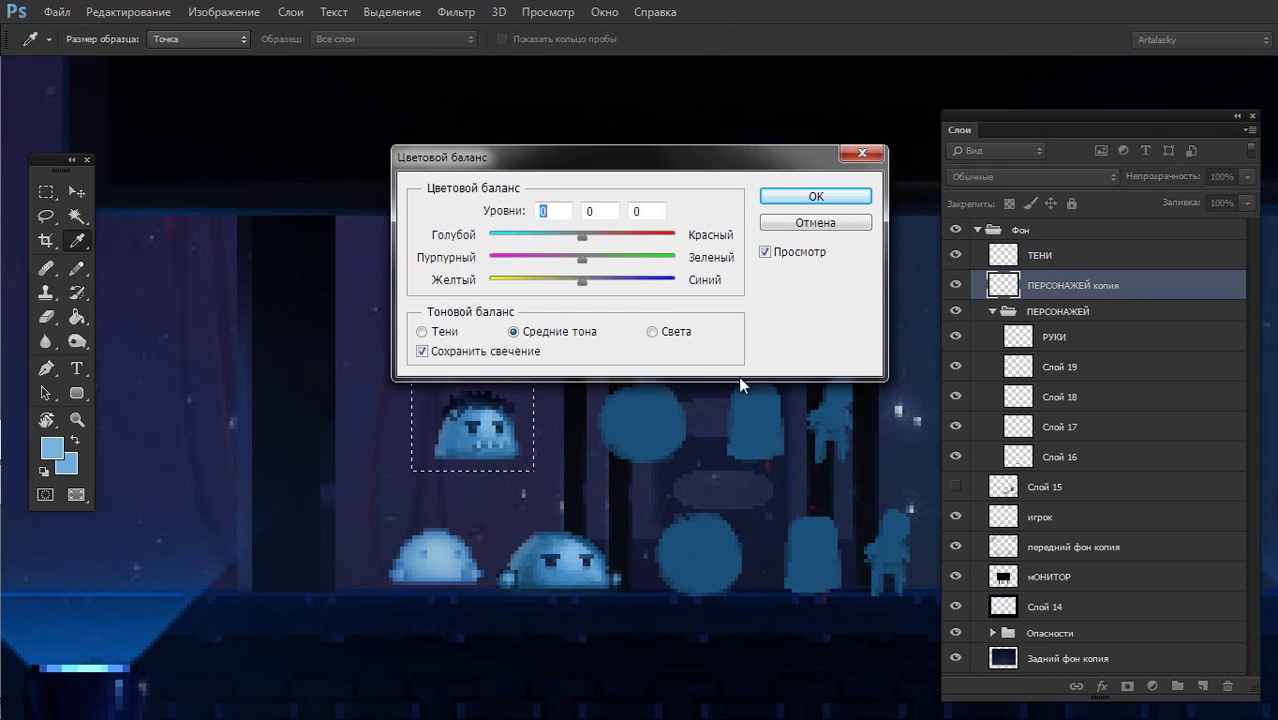
text(100)
key(Return)
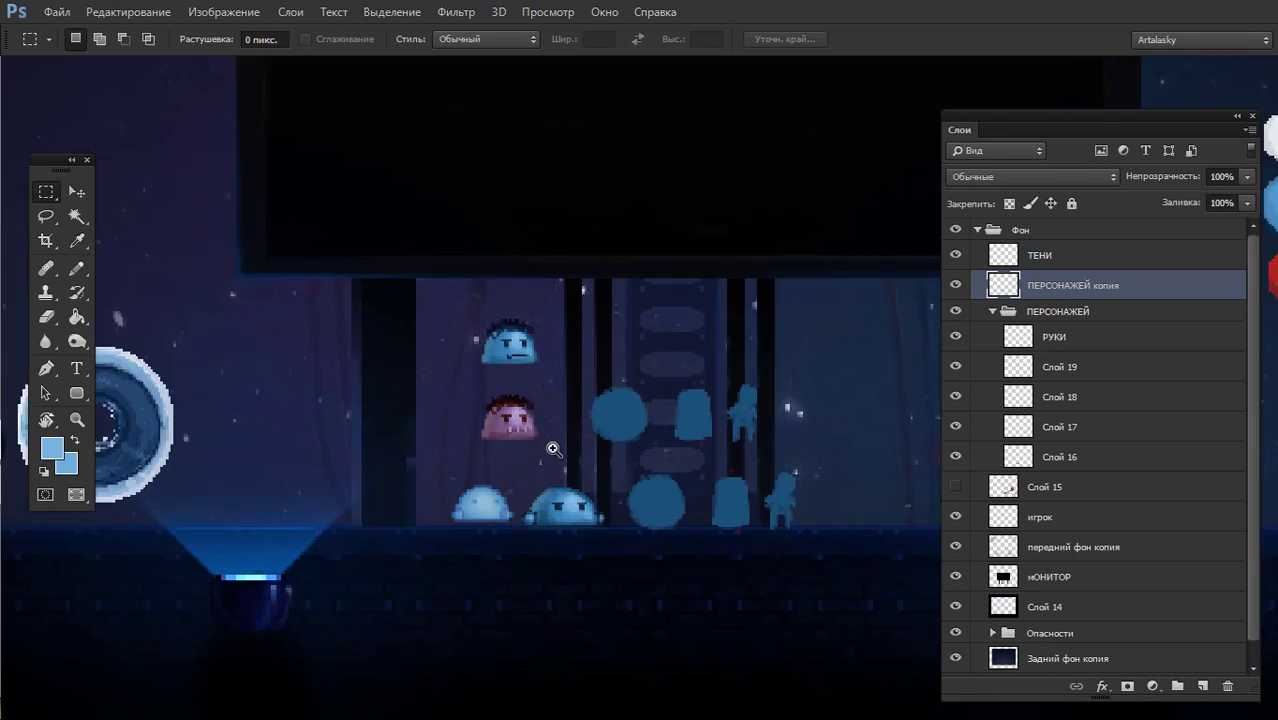
key(ctrl+u)
key(Return)
- Copy the magenta slime to the left and colorize it deep red, more saturated and slightly darker
mouse_move(482, 420)
mouse_down()
mouse_move(355, 422)
mouse_move(379, 412)
mouse_up()
key(ctrl+u)
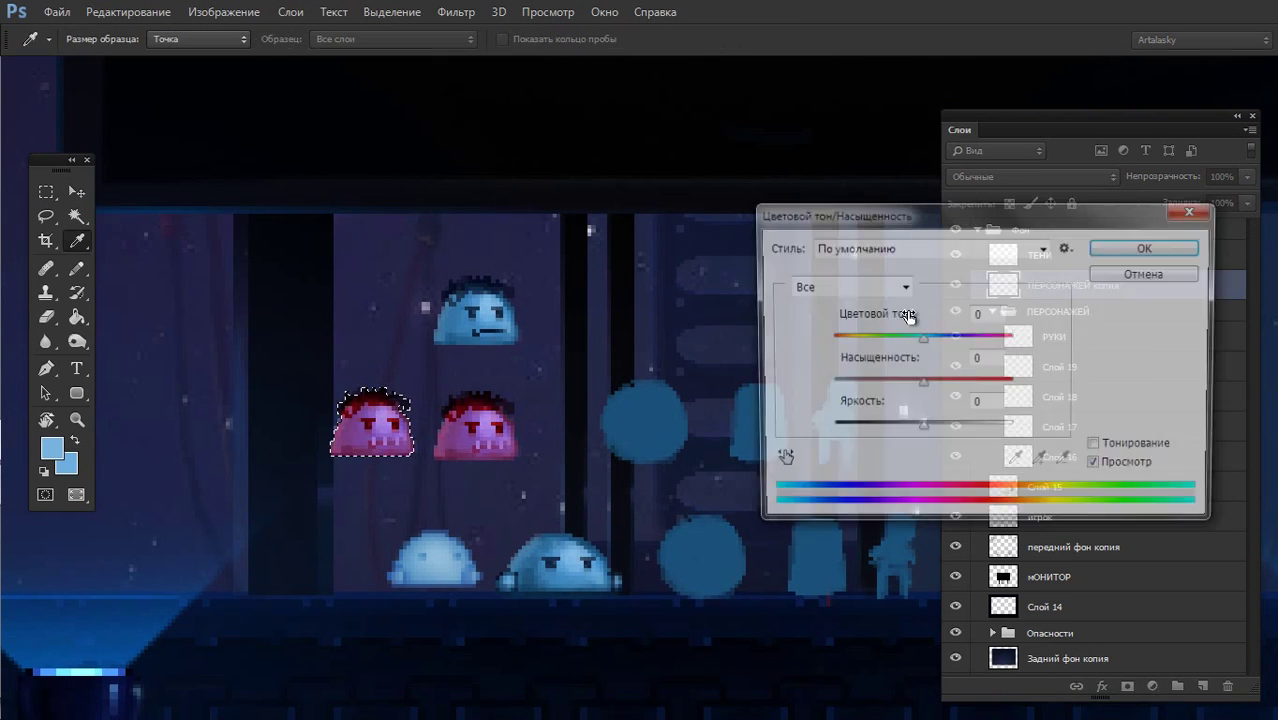
mouse_move(921, 338)
mouse_down()
mouse_move(970, 357)
mouse_move(961, 383)
mouse_move(966, 345)
mouse_up()
click(1097, 447)
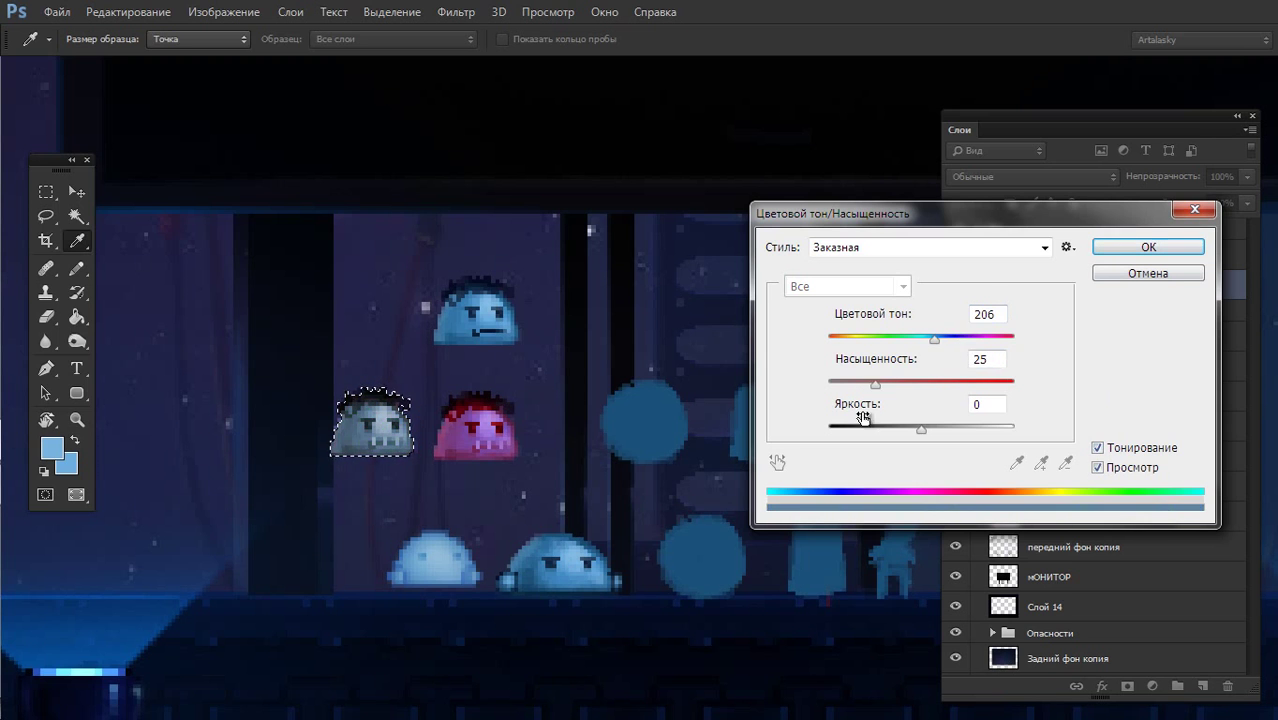
drag(880, 338, 1008, 338)
drag(874, 383, 941, 383)
drag(921, 428, 904, 430)
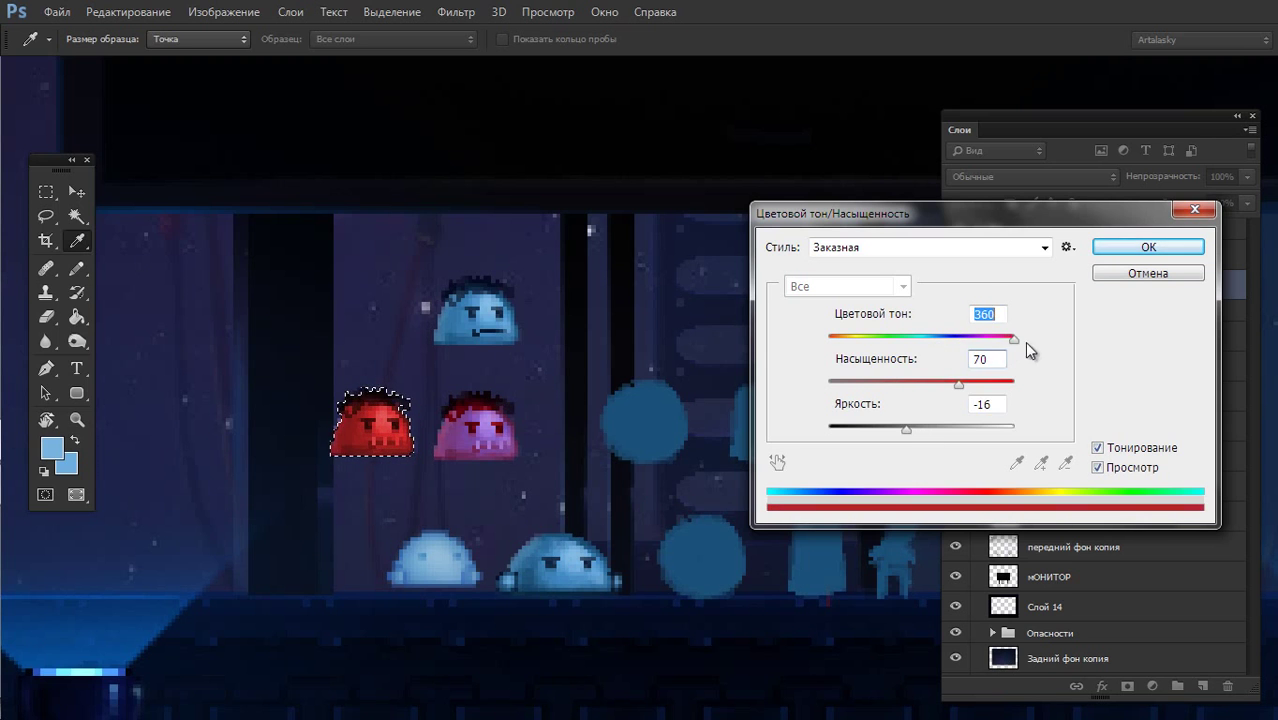
key(Return)
- Pencil yellow-orange eyes and teeth onto the red monster
key(b)
key(ctrl+d)
key(d)
key(x)
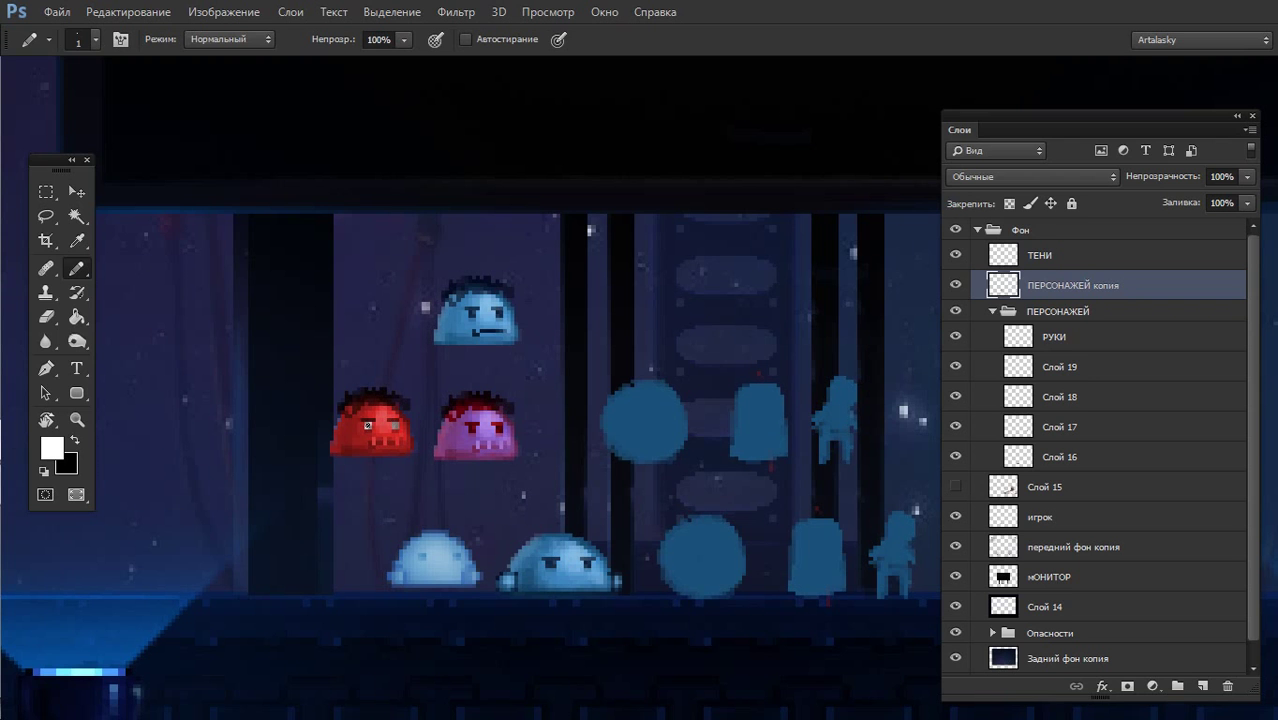
scroll(285, 486, down, 3)
scroll(665, 371, up, 3)
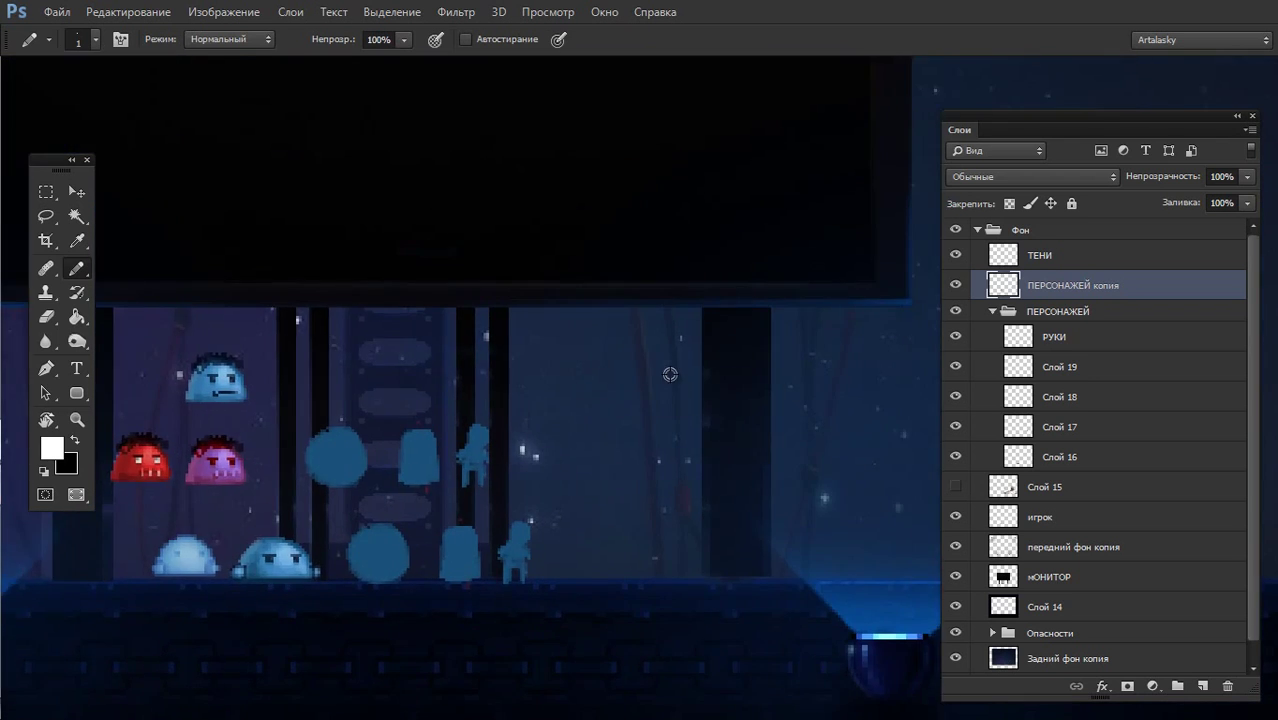
alt+click(519, 422)
click(266, 400)
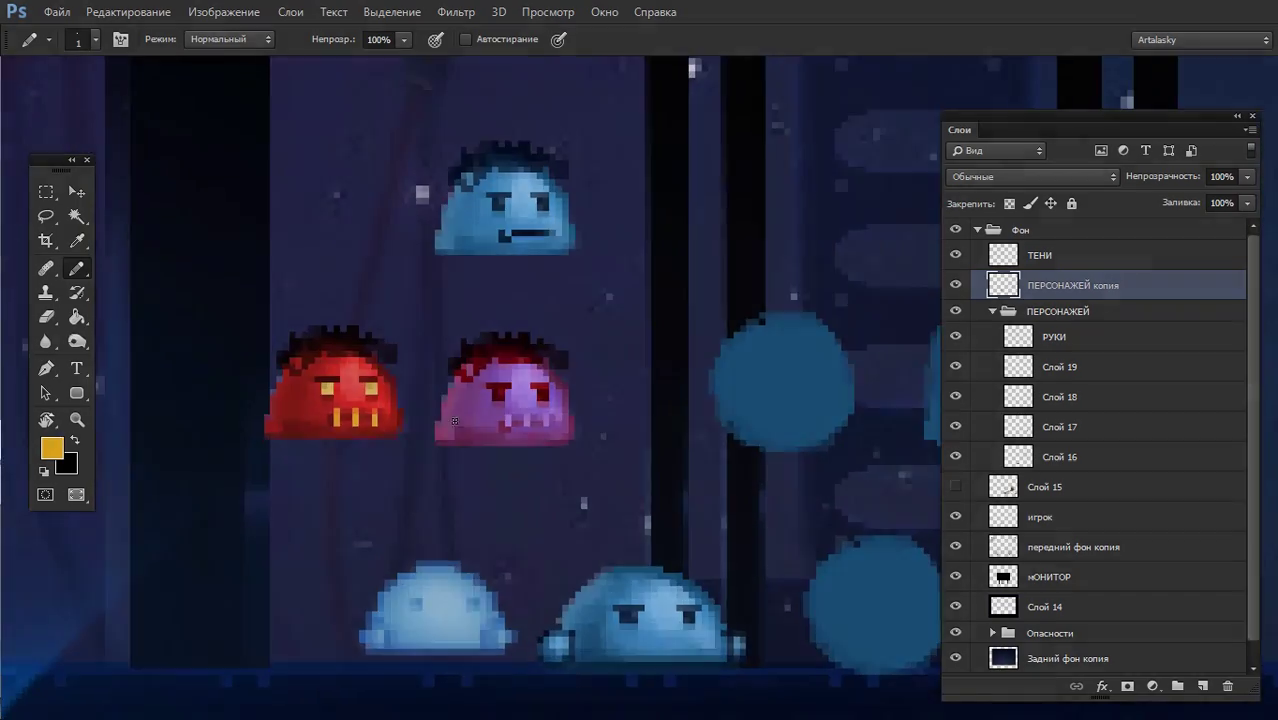
key(F9)
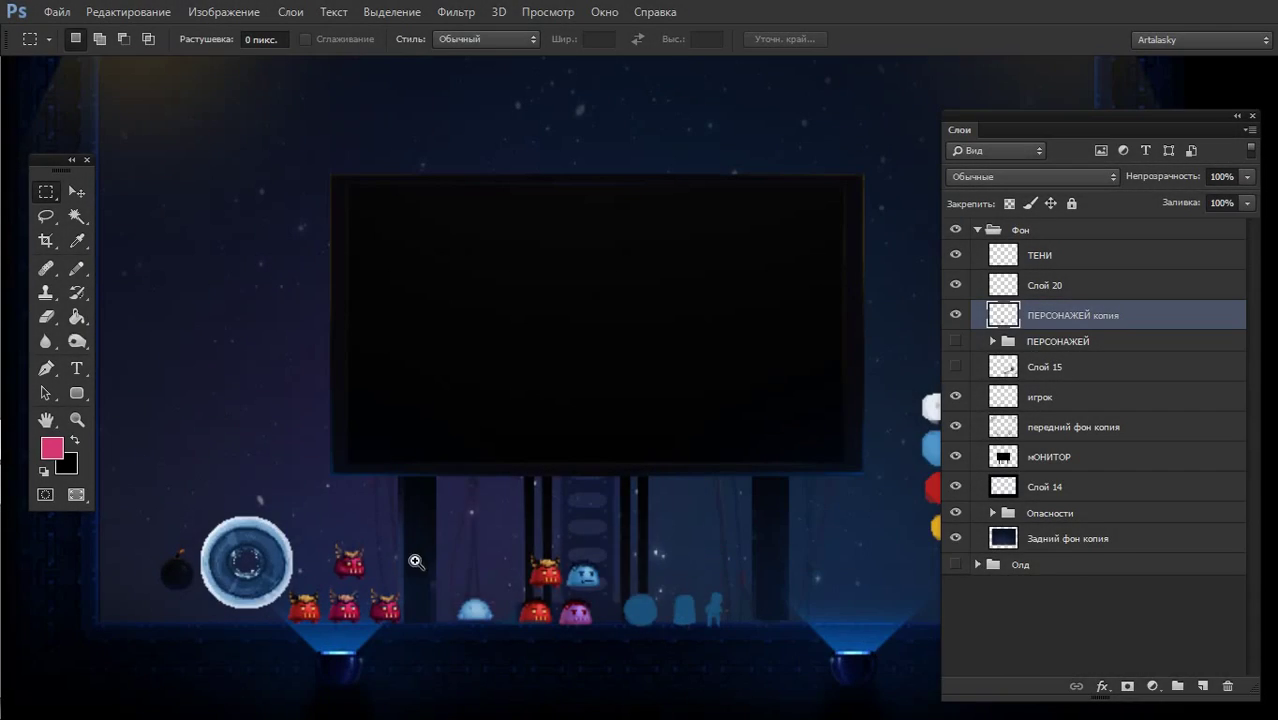
- Alt-drag a copy of the upper horned monster to the ground row's end, then view full-screen
drag(416, 562, 573, 531)
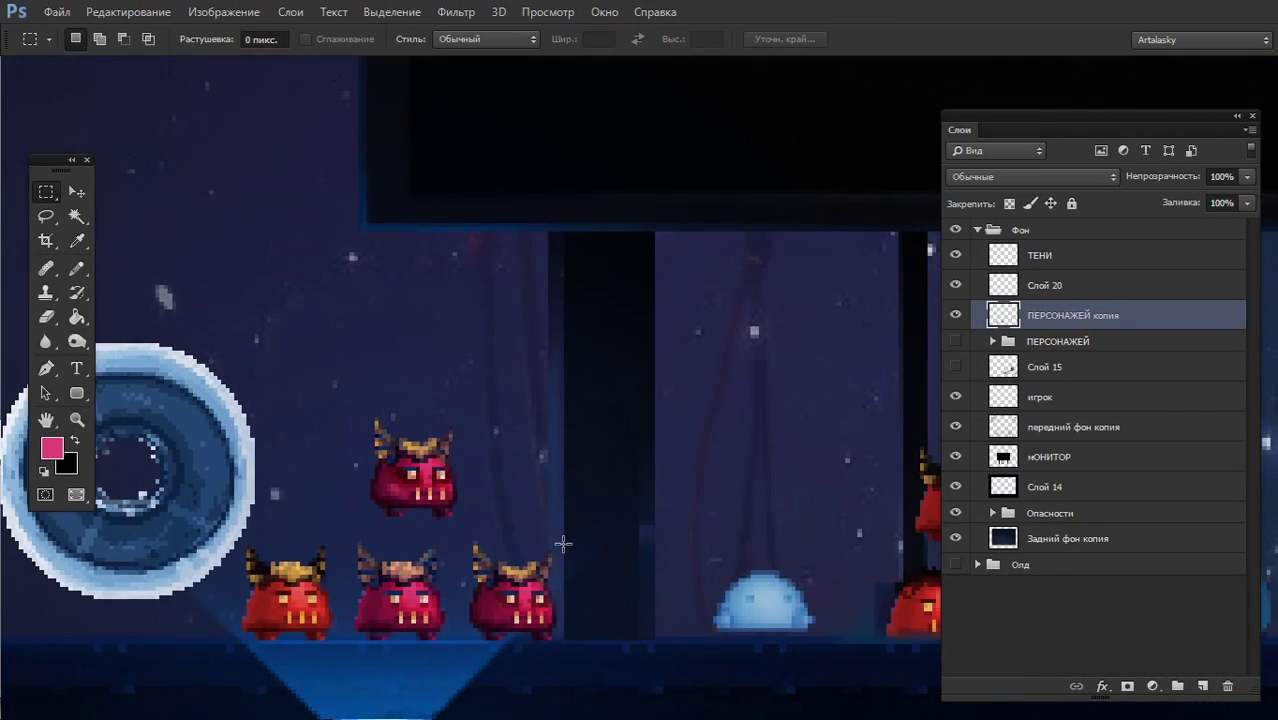
drag(461, 386, 352, 533)
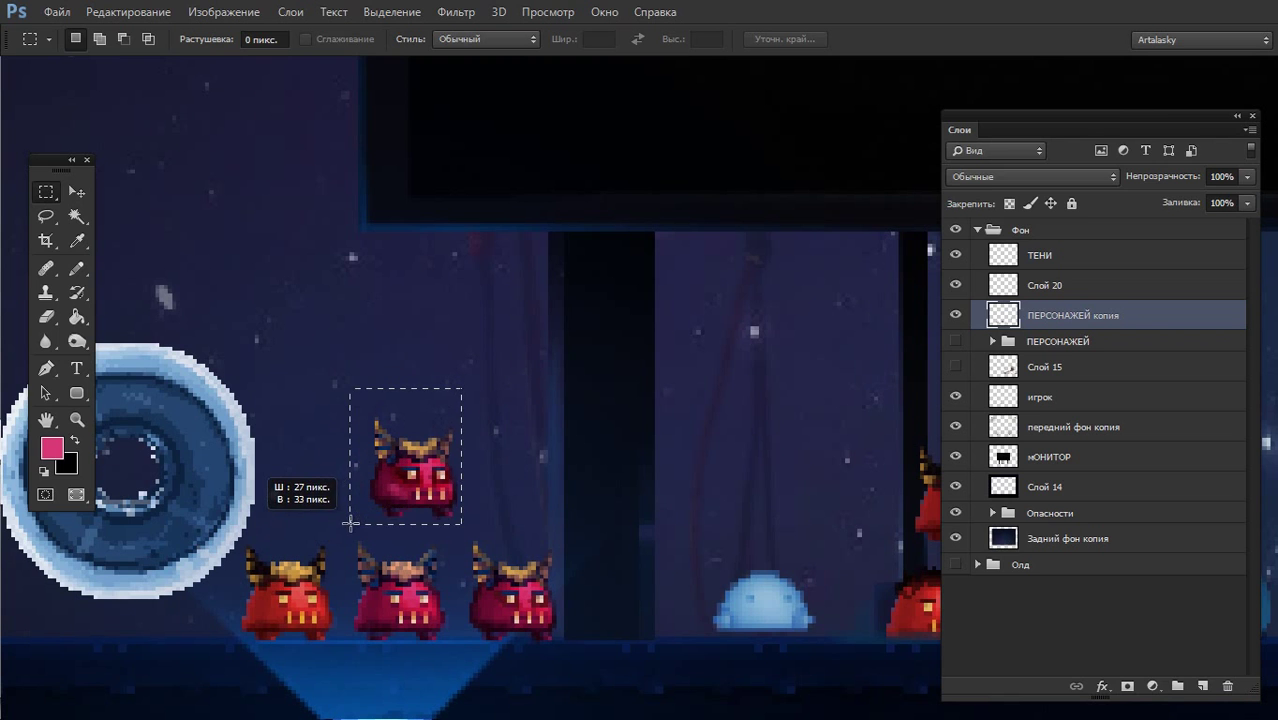
key(ctrl+d)
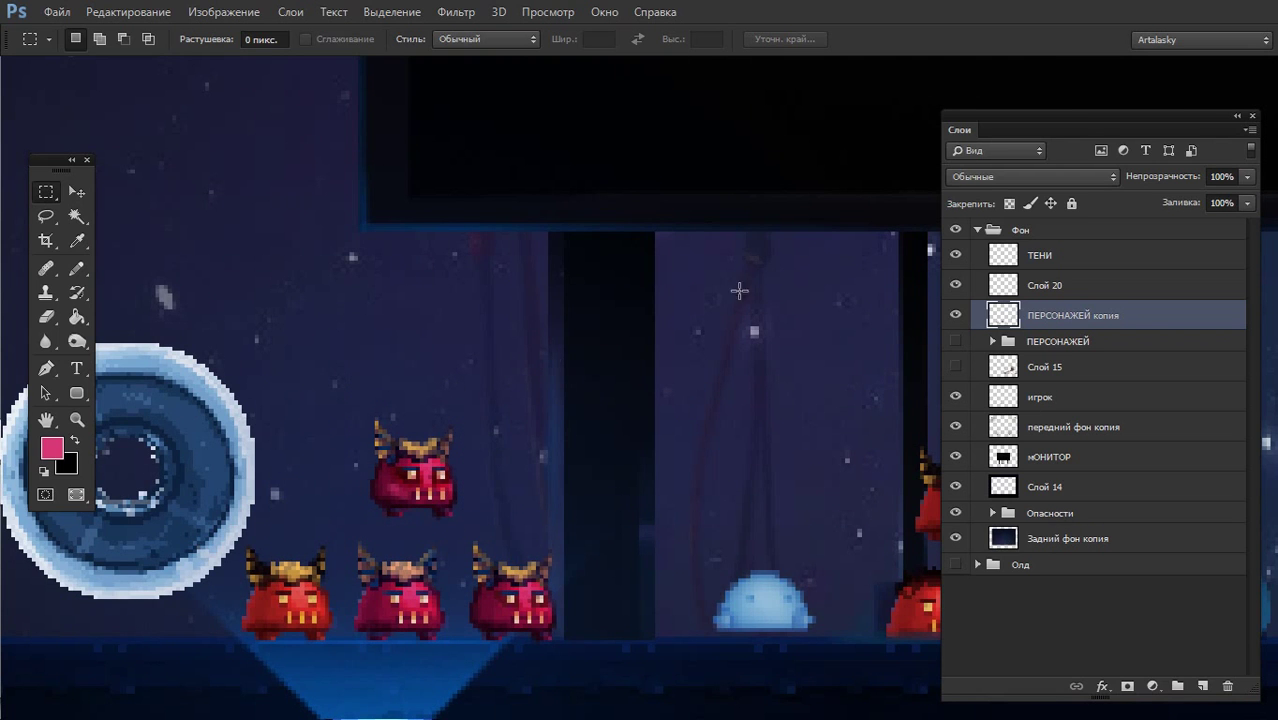
drag(472, 398, 362, 528)
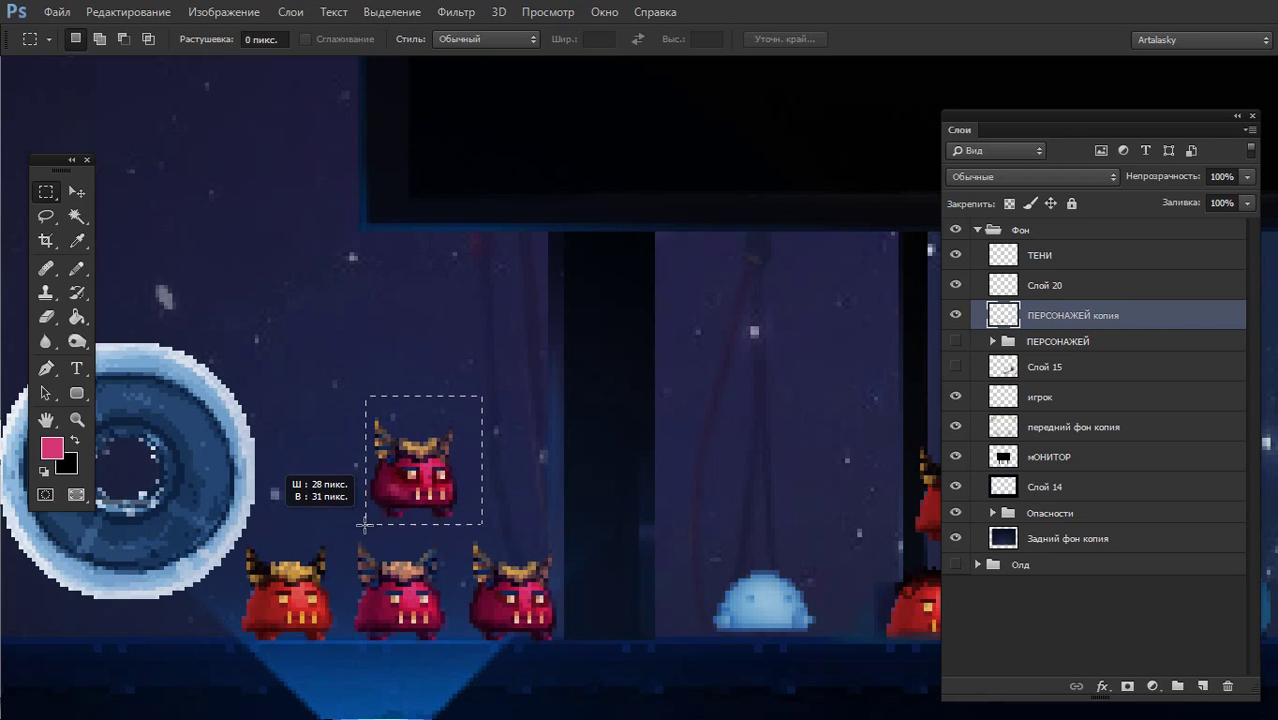
click(448, 487)
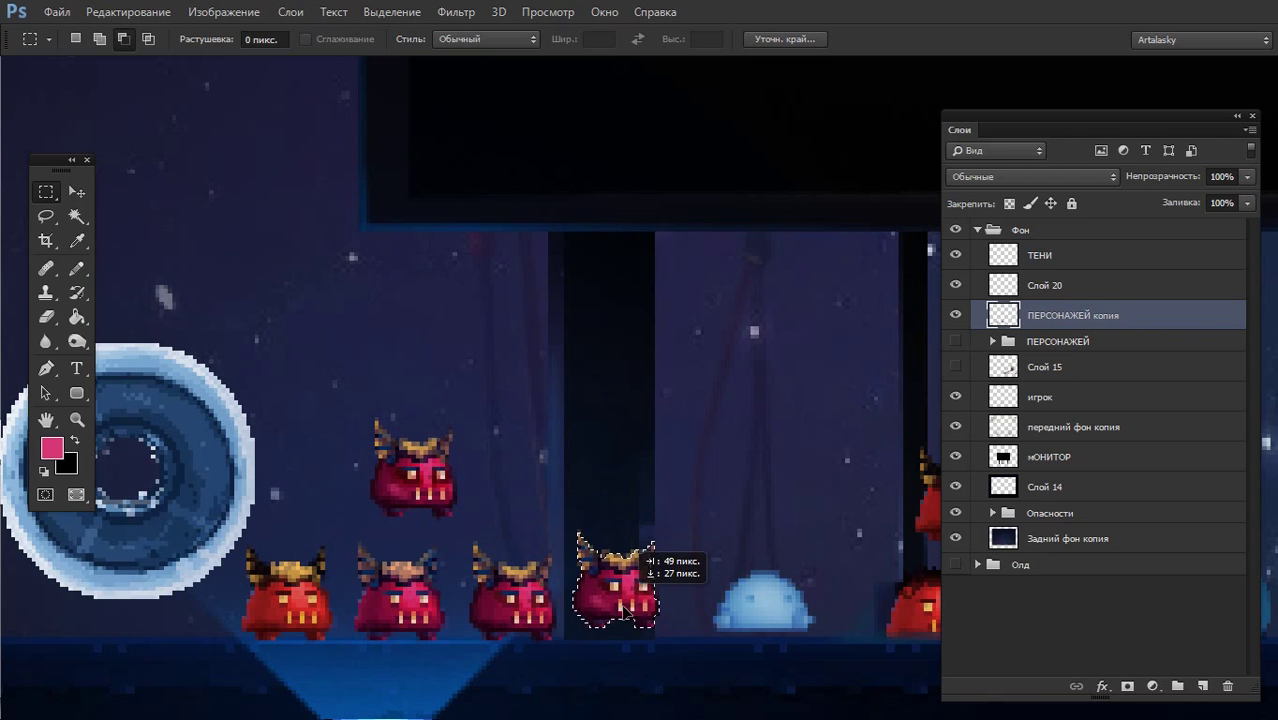
drag(448, 487, 638, 610)
key(ctrl+d)
key(ctrl+d)
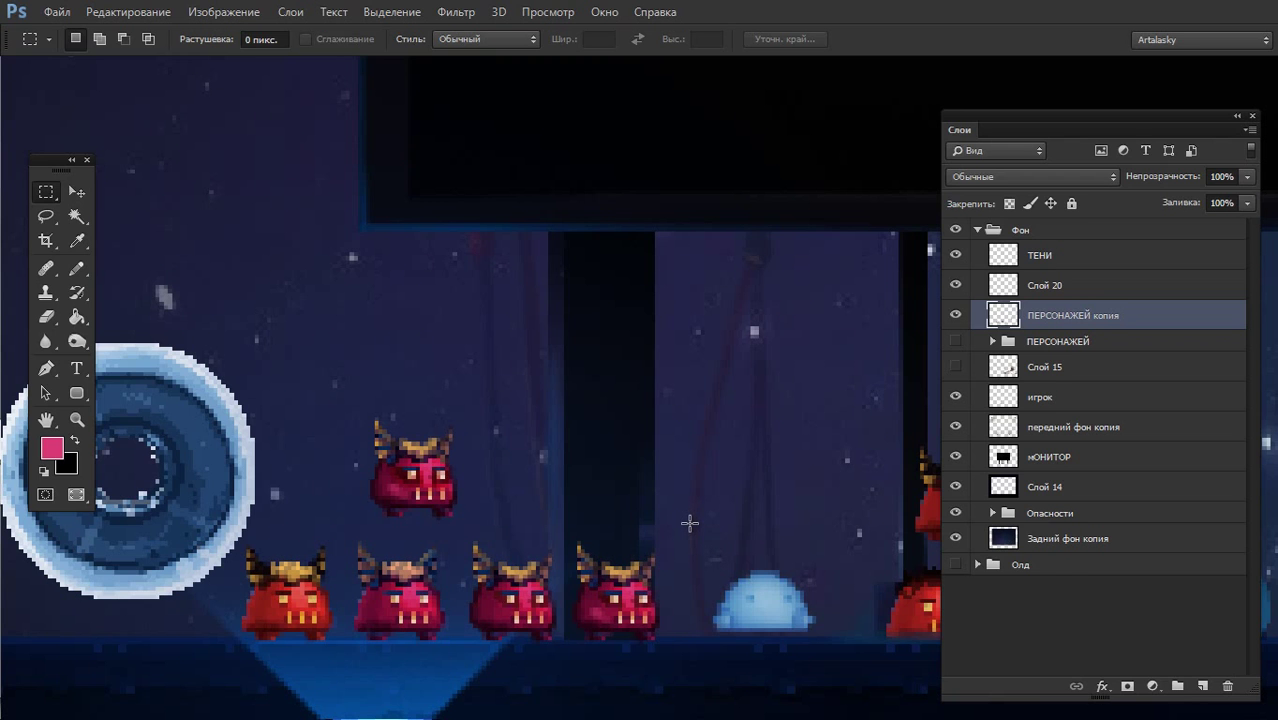
drag(386, 395, 458, 387)
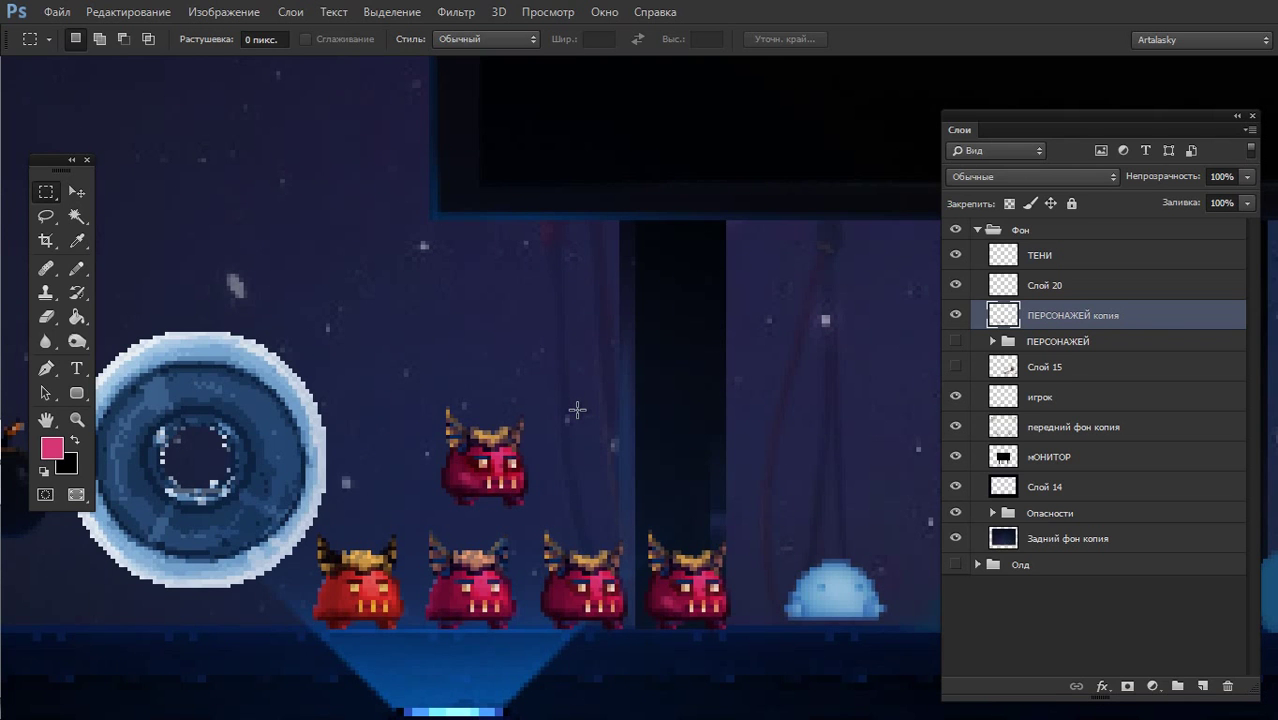
key(f)
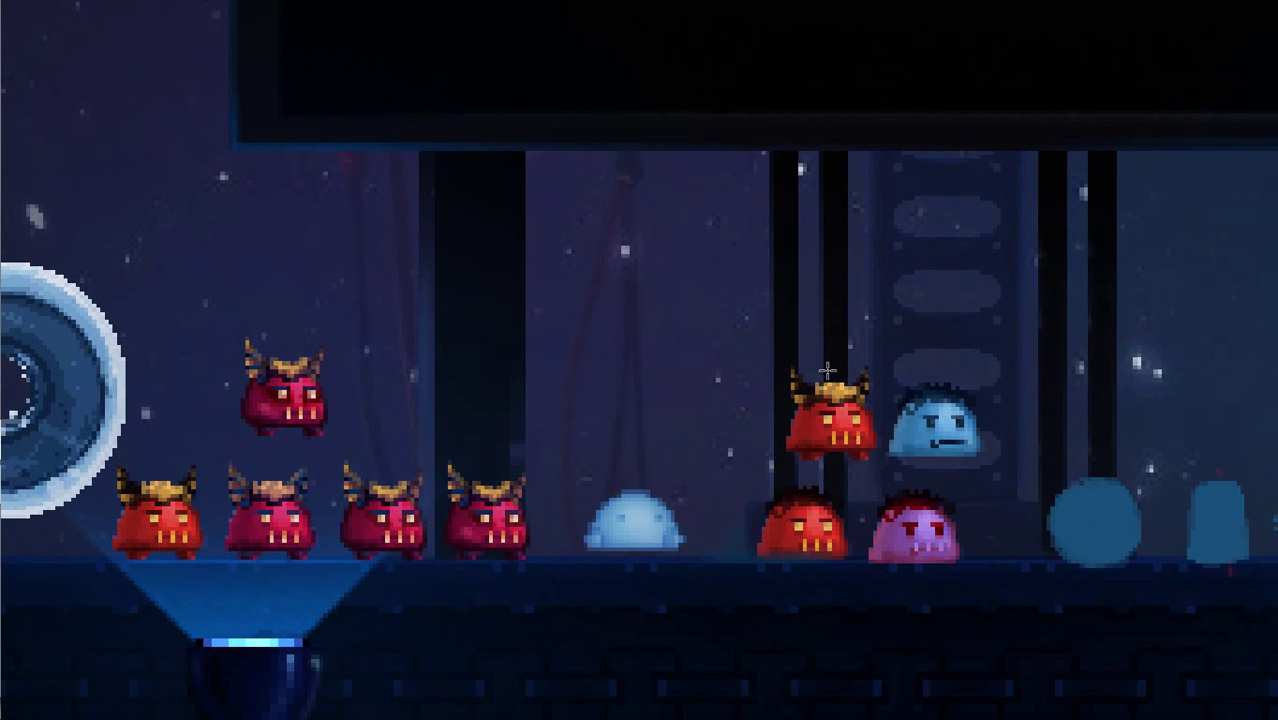
- Try marquees around several creatures, finally boxing the second red monster in the bottom row
drag(1001, 357, 881, 464)
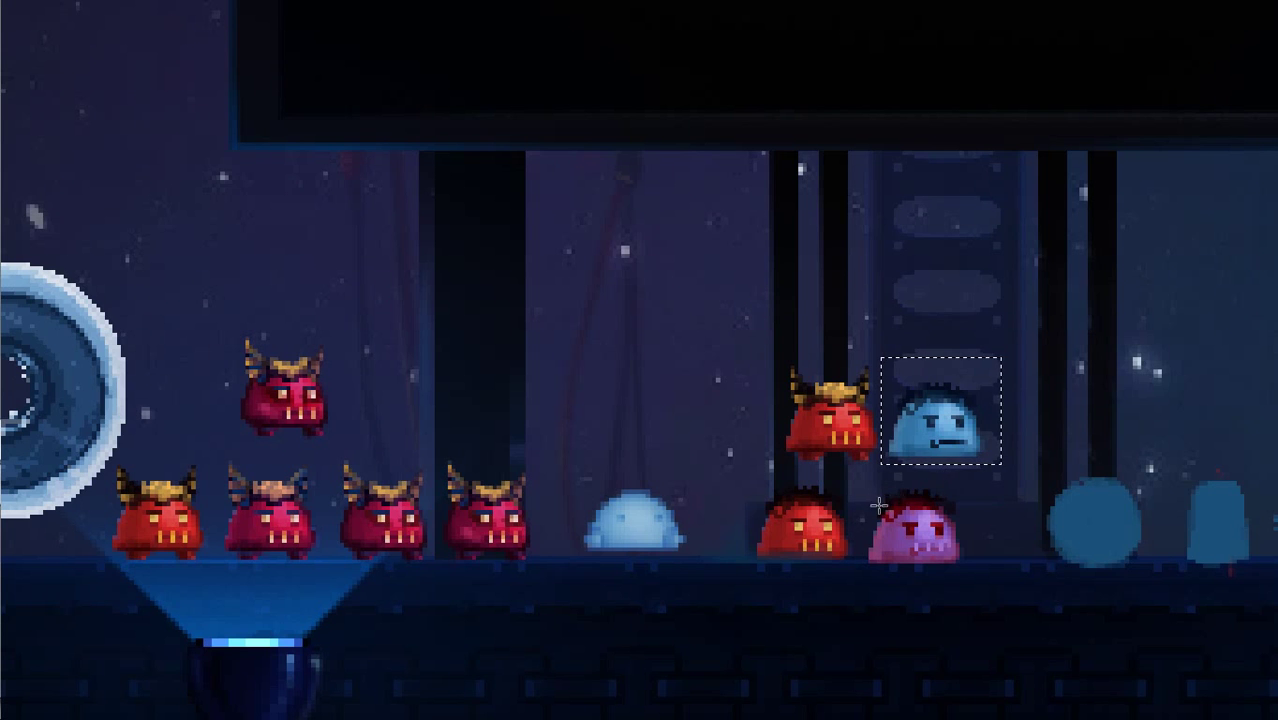
drag(861, 477, 968, 580)
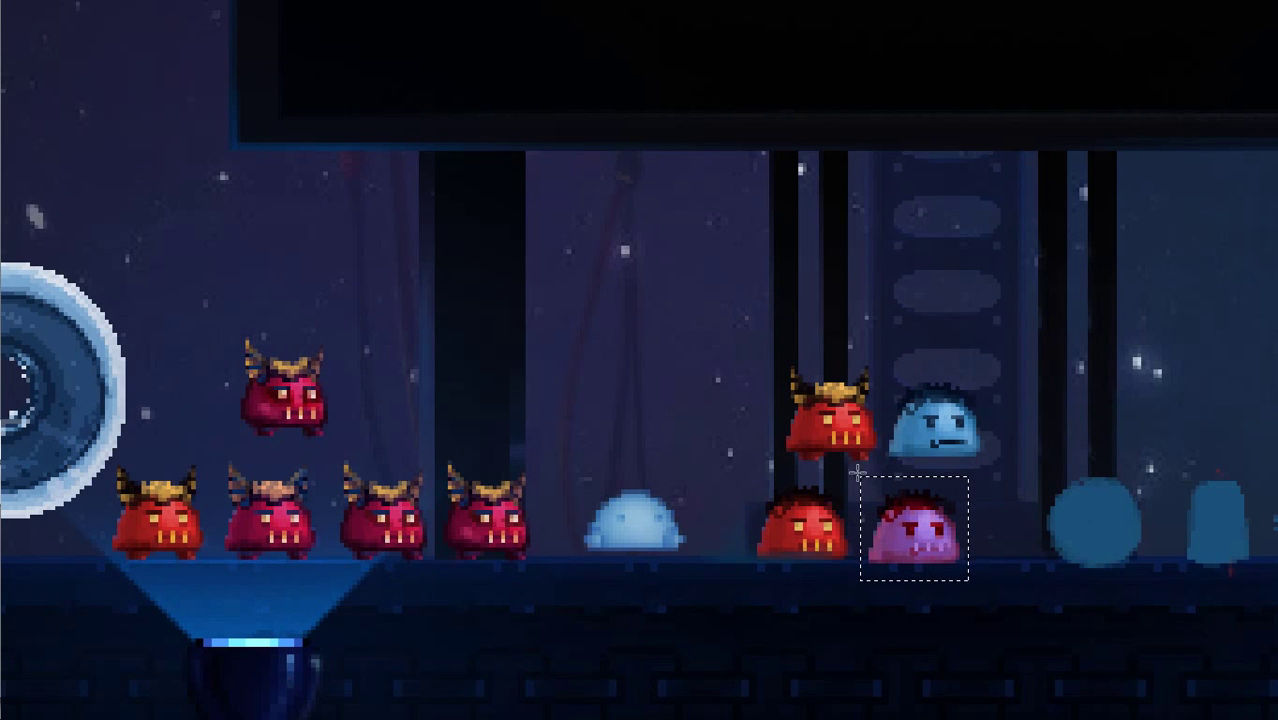
click(760, 486)
drag(750, 477, 852, 567)
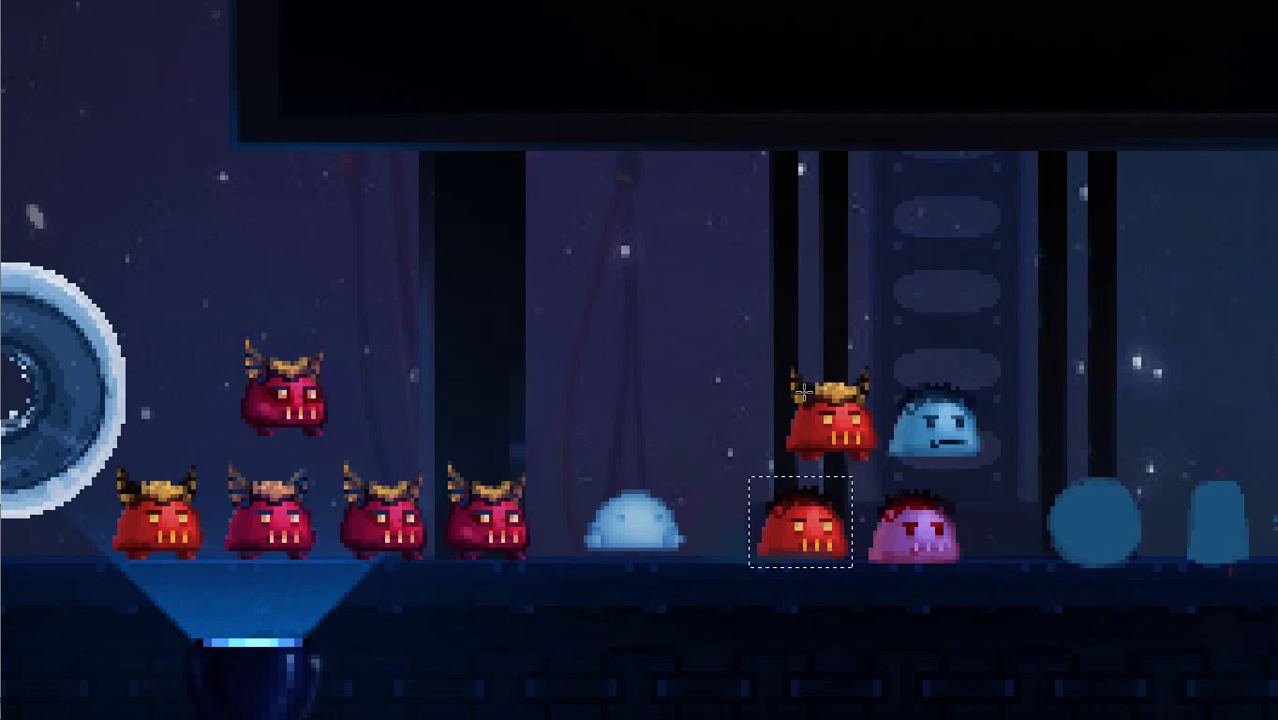
mouse_move(762, 341)
mouse_down()
mouse_move(899, 497)
mouse_move(885, 486)
mouse_up()
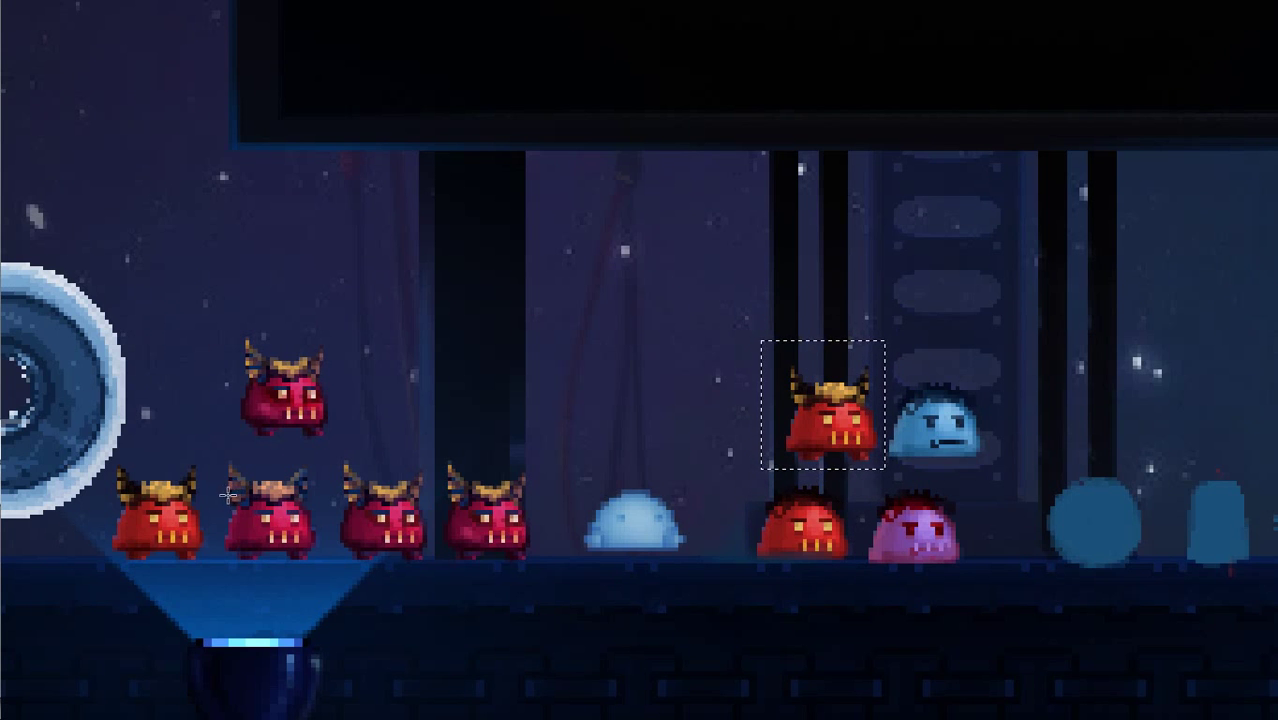
drag(93, 443, 217, 572)
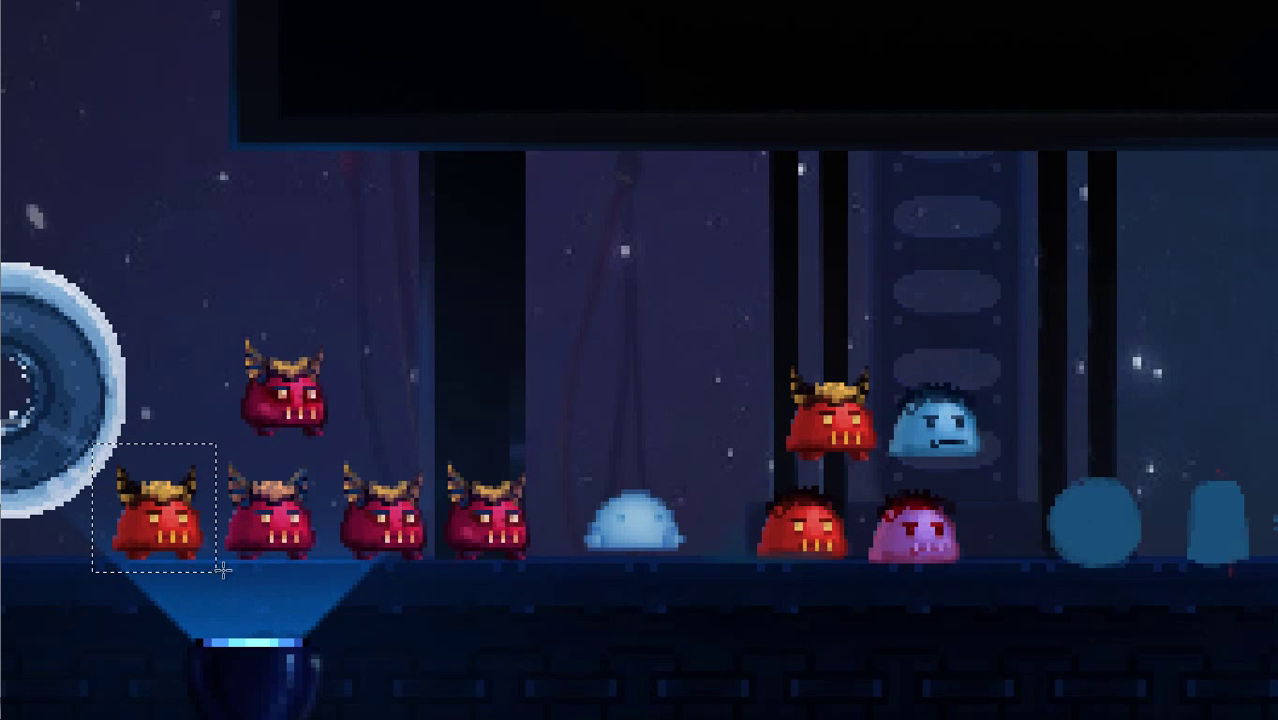
drag(720, 340, 966, 607)
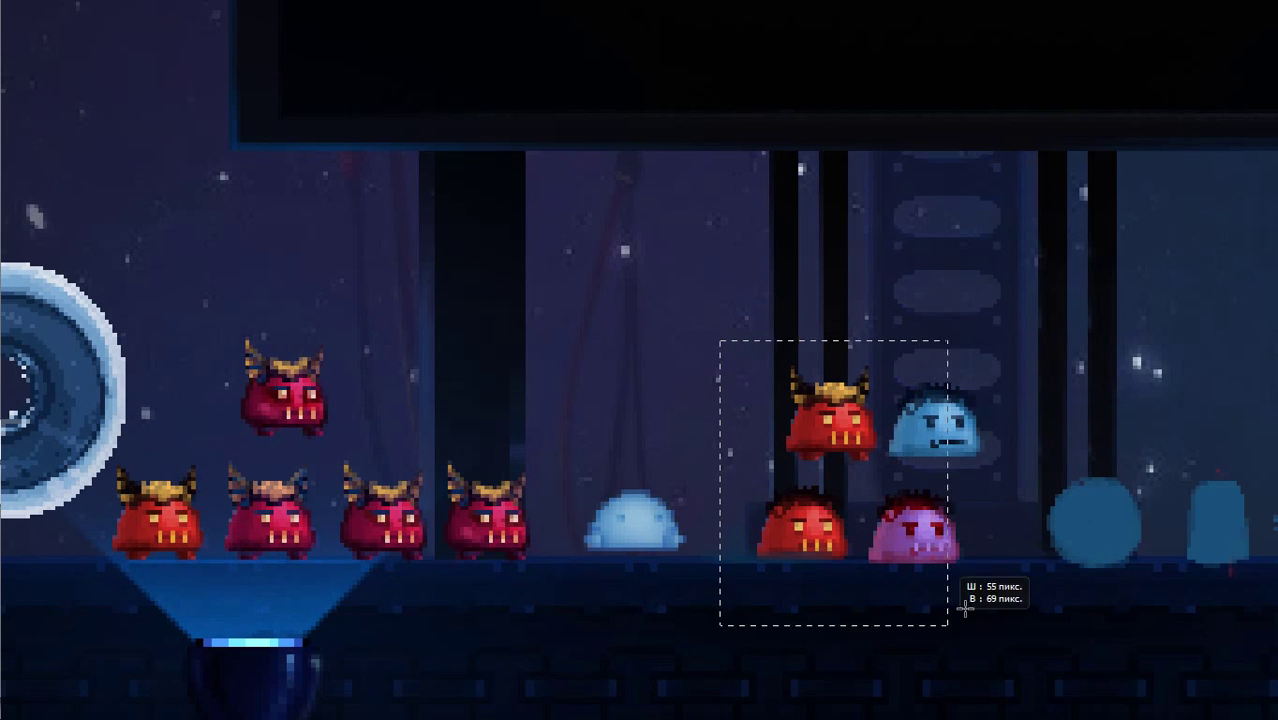
click(630, 372)
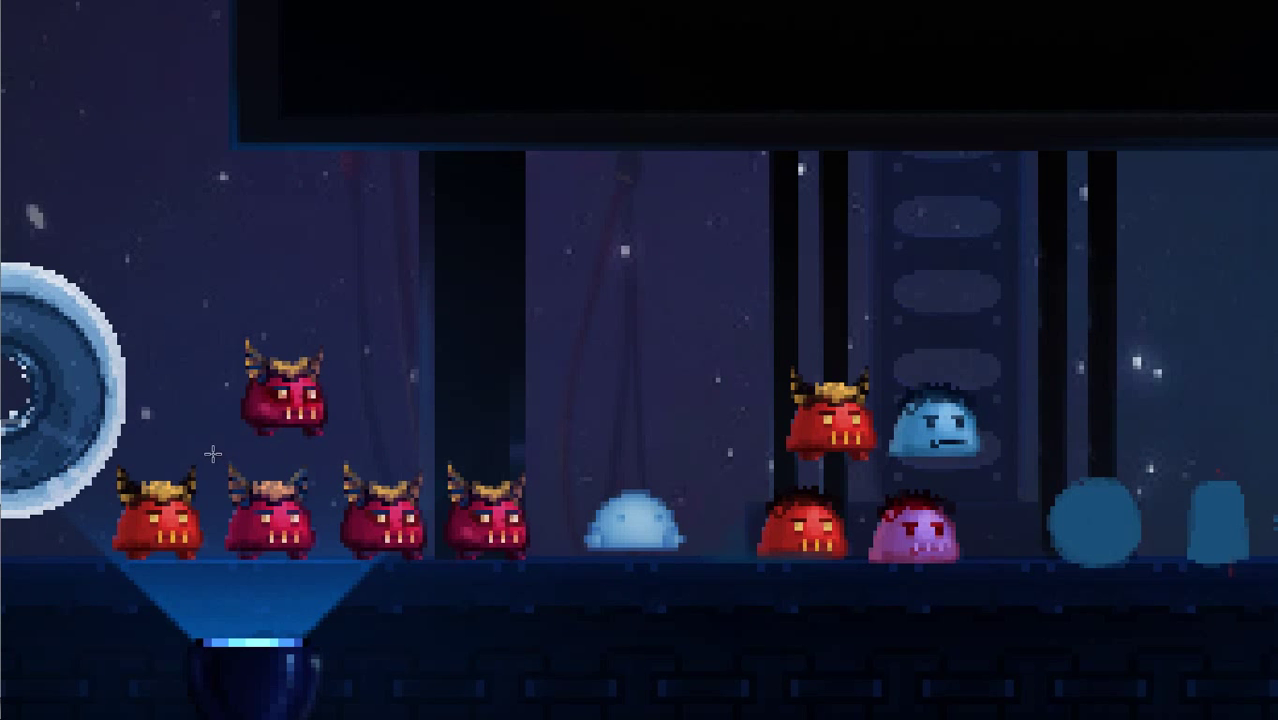
drag(212, 453, 329, 563)
key(ctrl+b)
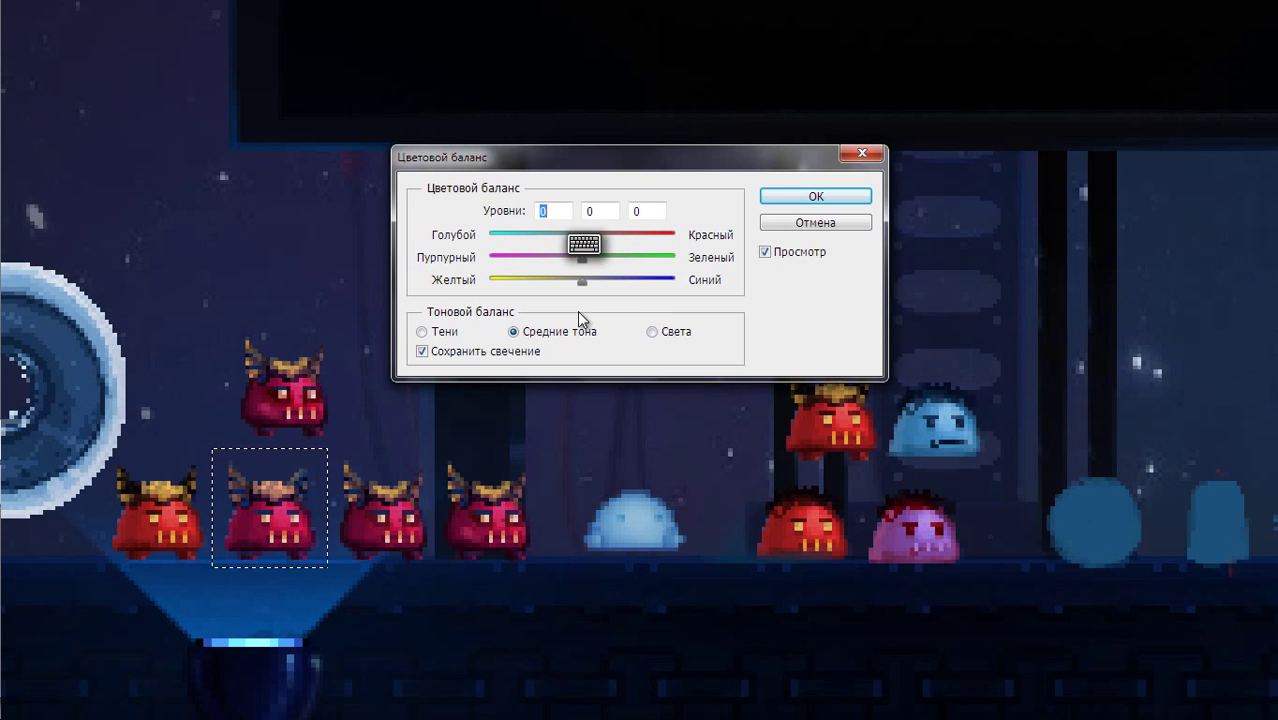
mouse_move(583, 284)
mouse_down()
mouse_move(627, 284)
mouse_move(490, 298)
mouse_move(526, 311)
mouse_up()
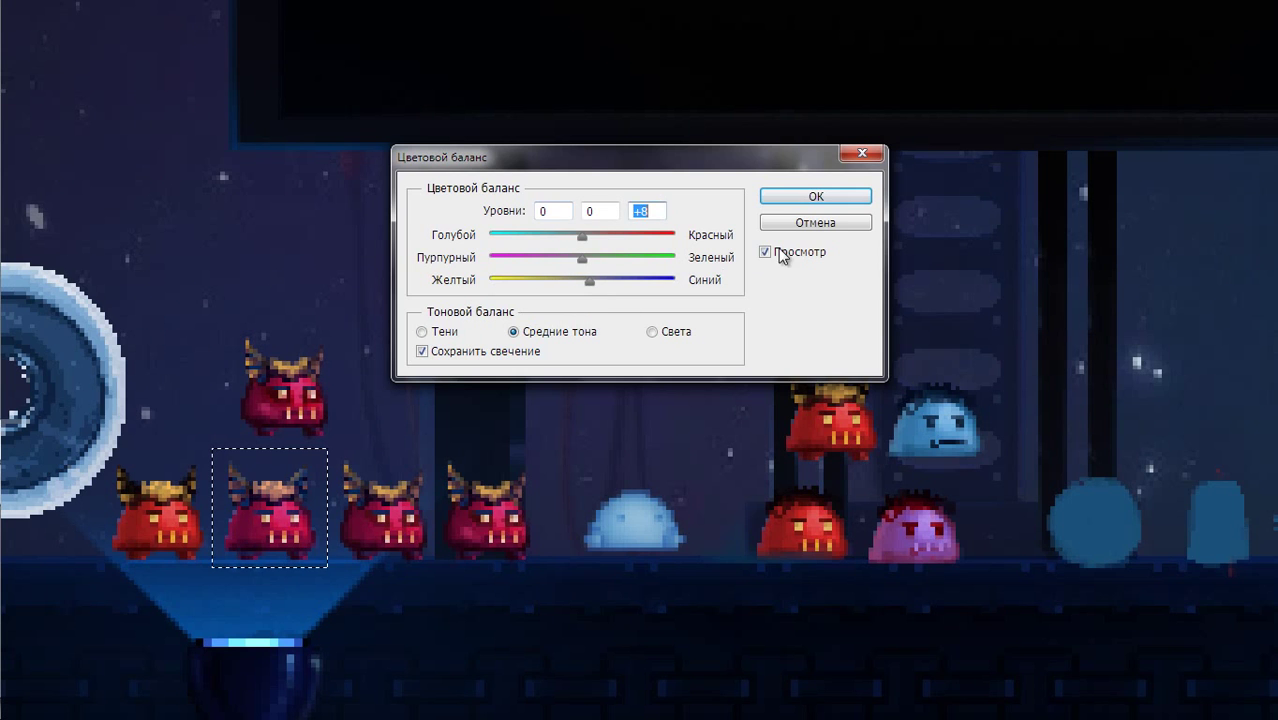
click(815, 222)
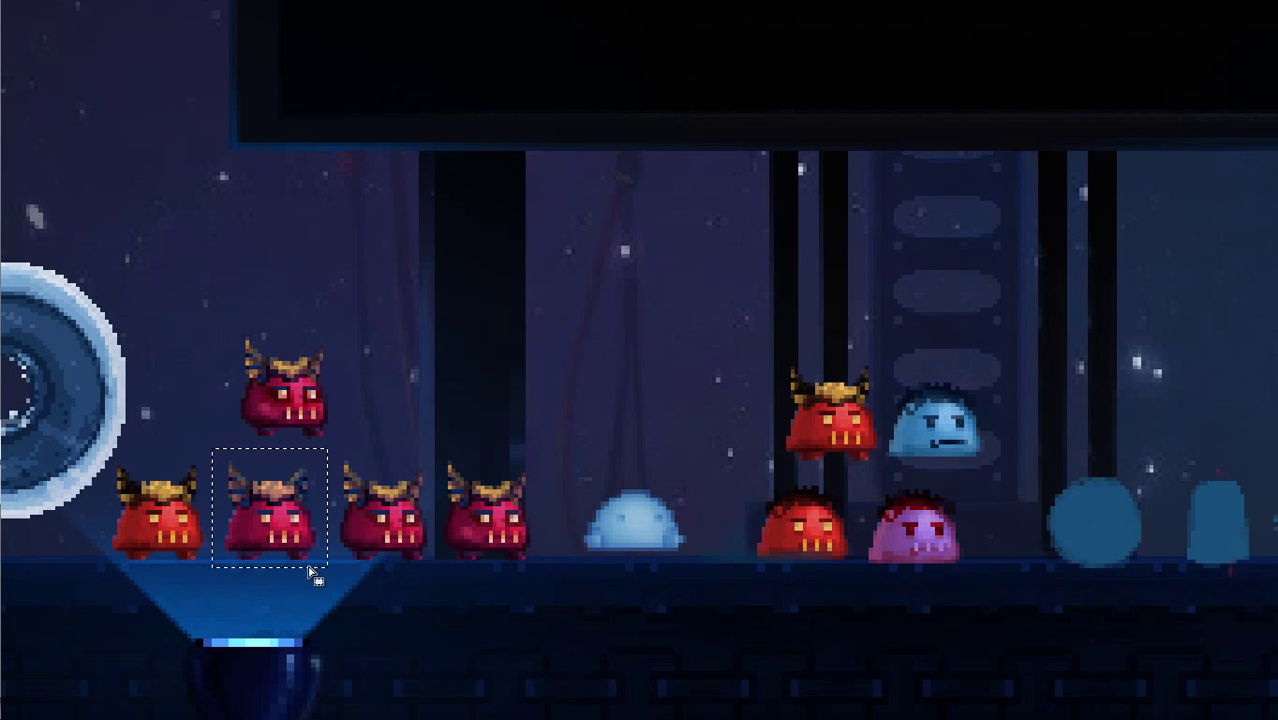
mouse_move(769, 344)
mouse_down()
mouse_move(867, 466)
mouse_move(889, 473)
mouse_up()
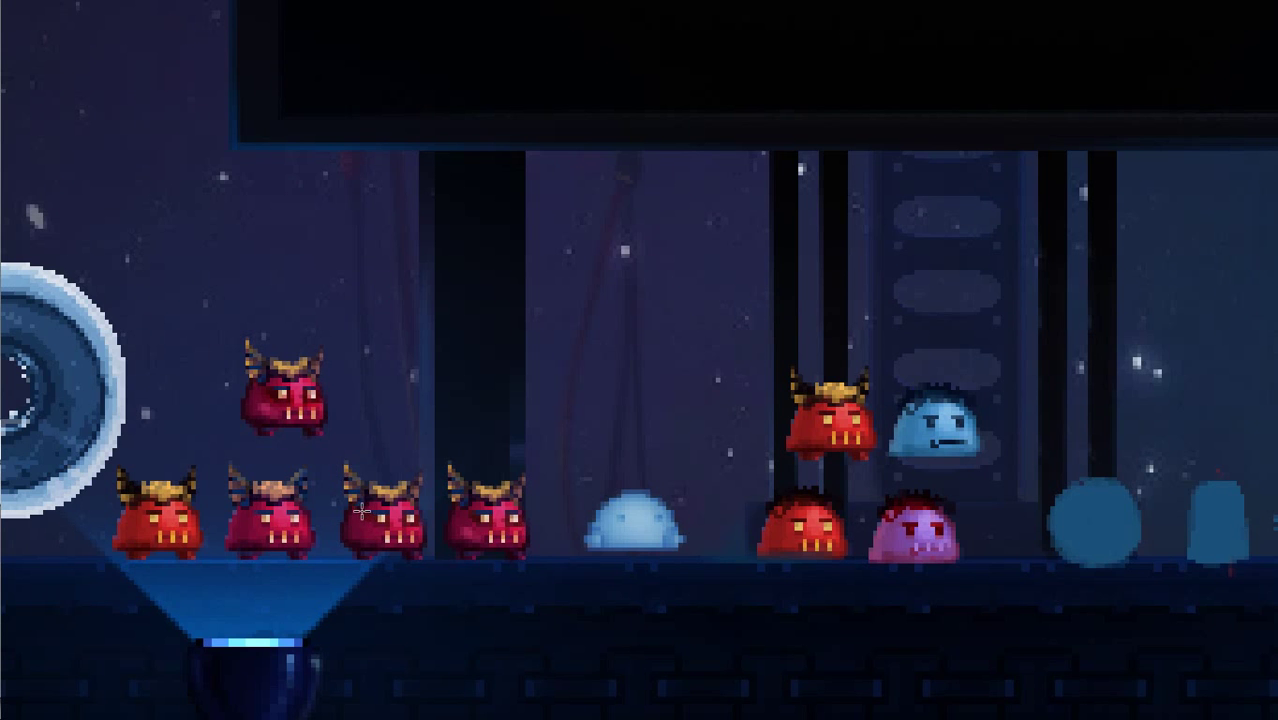
drag(358, 511, 419, 531)
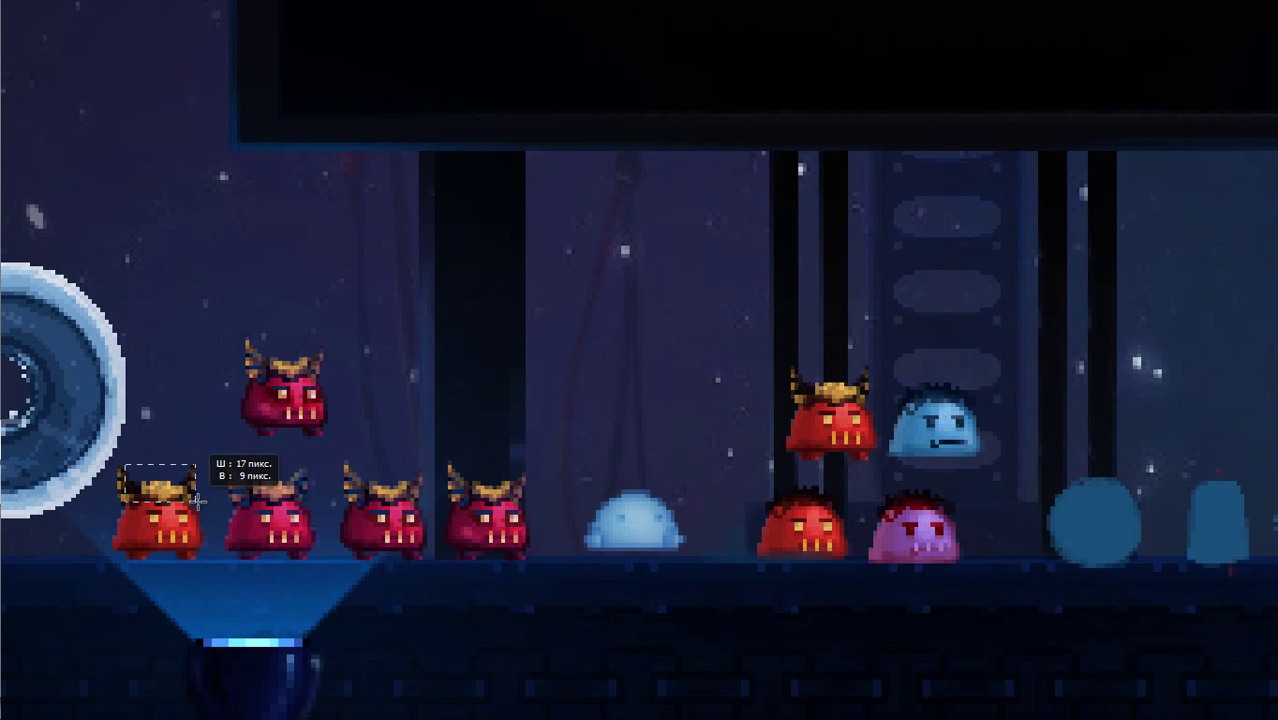
drag(358, 466, 523, 507)
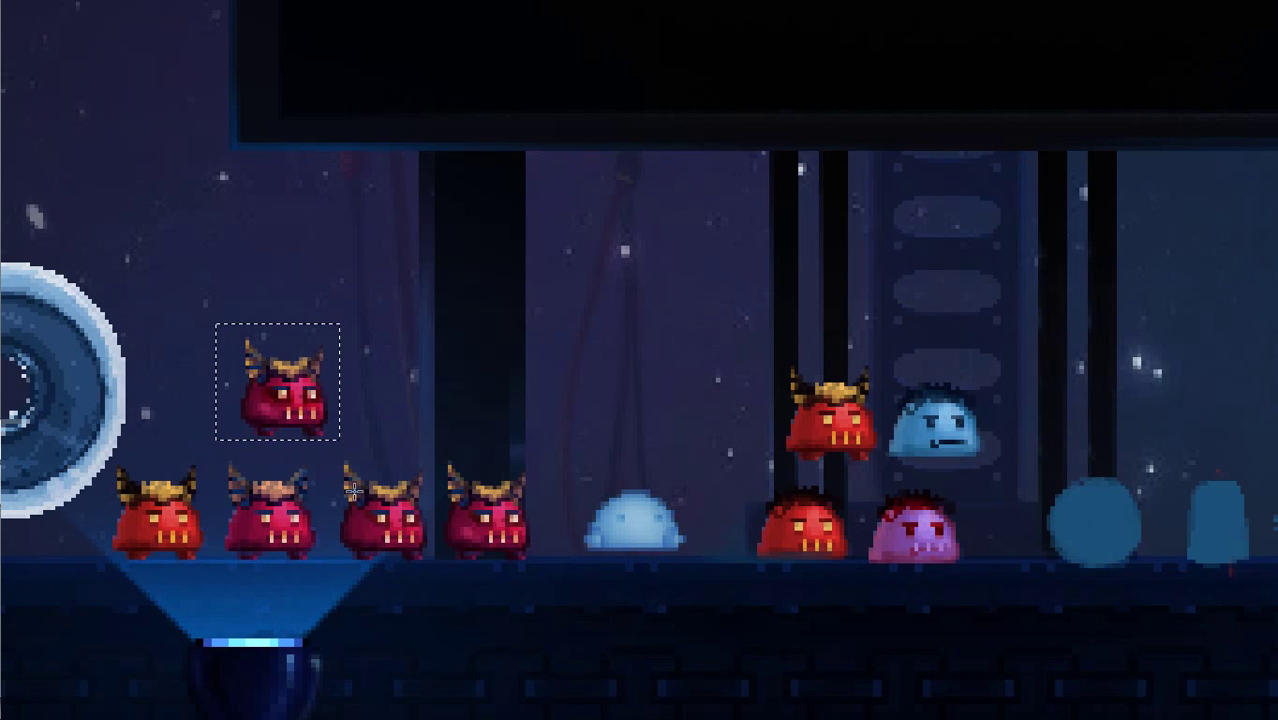
click(394, 388)
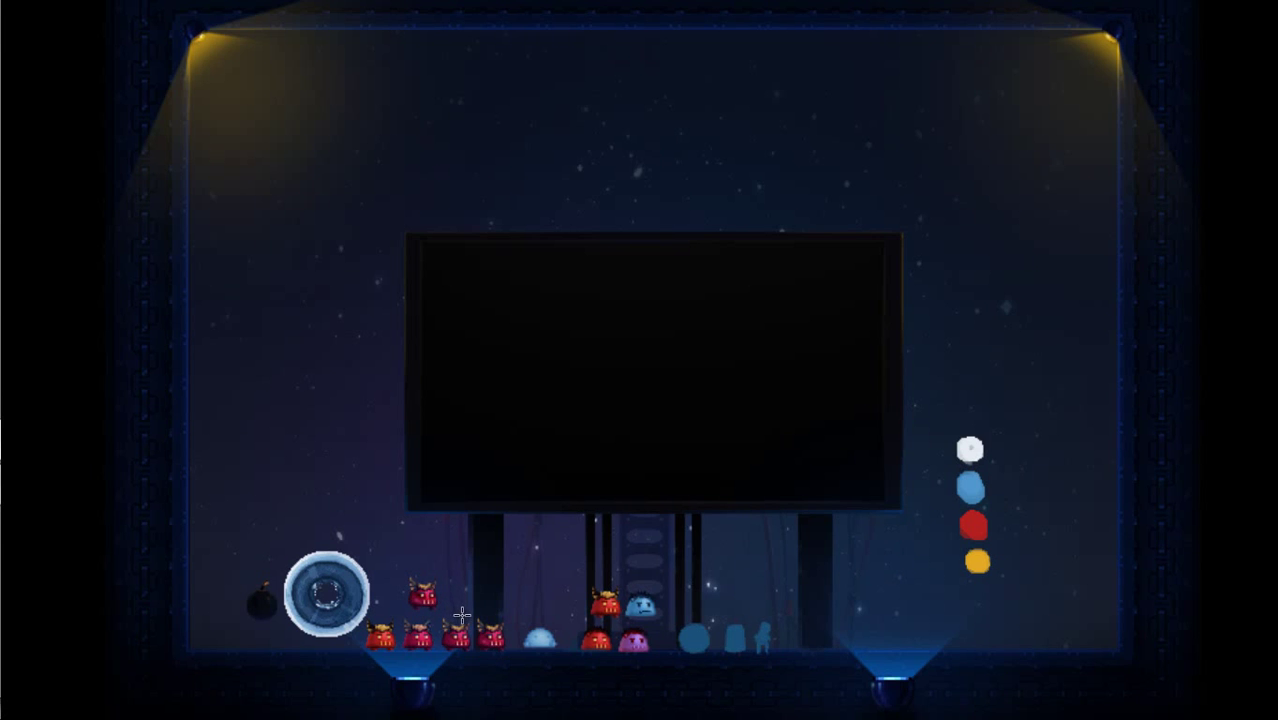
- Select the floating red monster and Alt-drag a copy directly above it
click(427, 600)
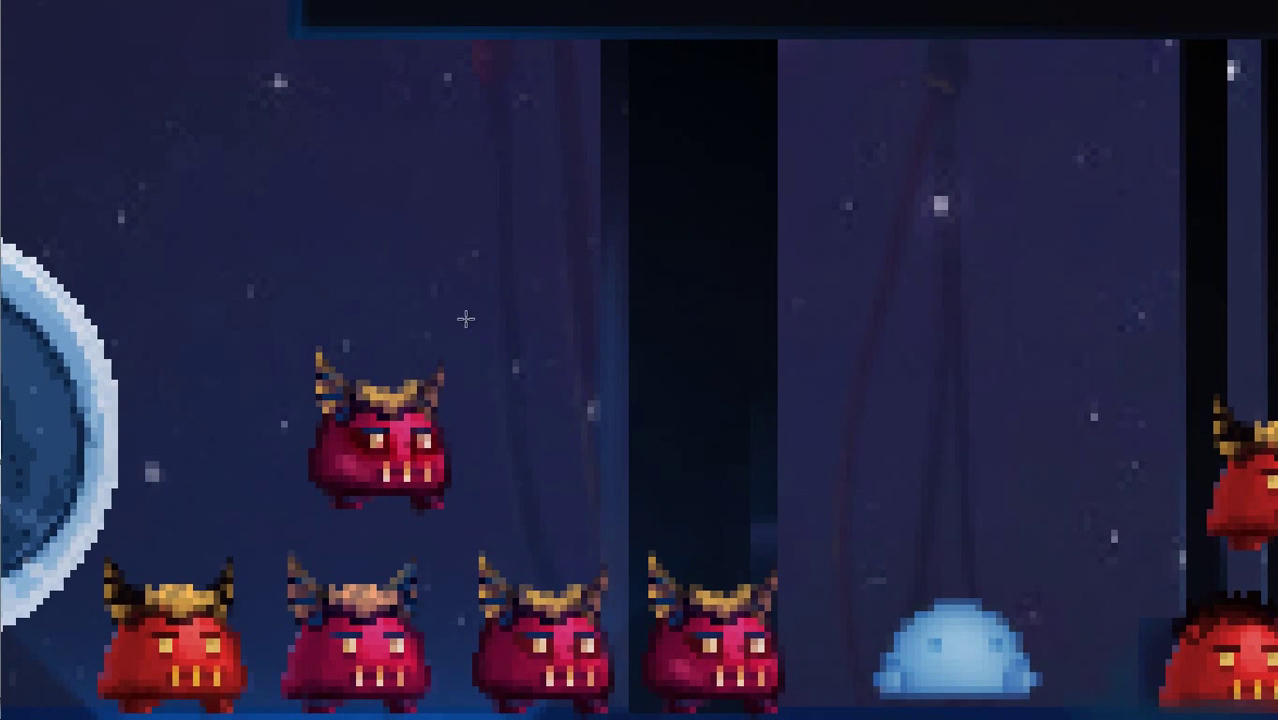
drag(472, 325, 274, 528)
drag(384, 468, 284, 484)
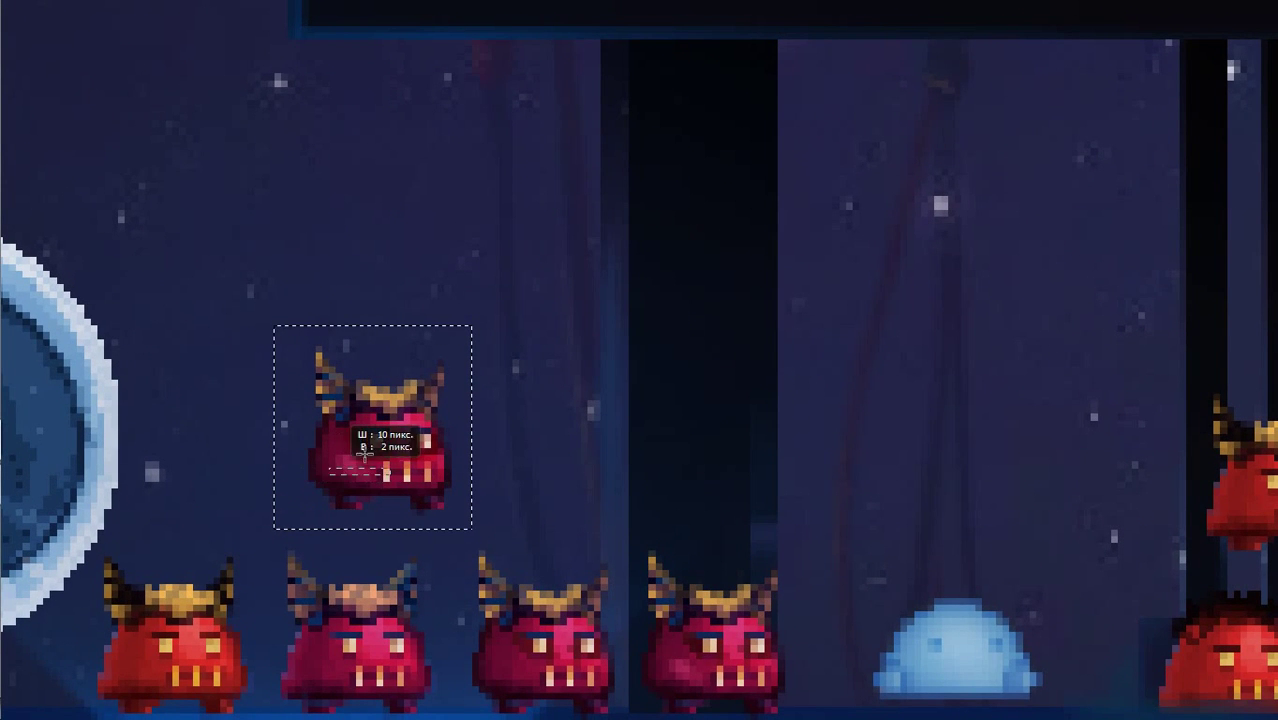
drag(375, 455, 260, 453)
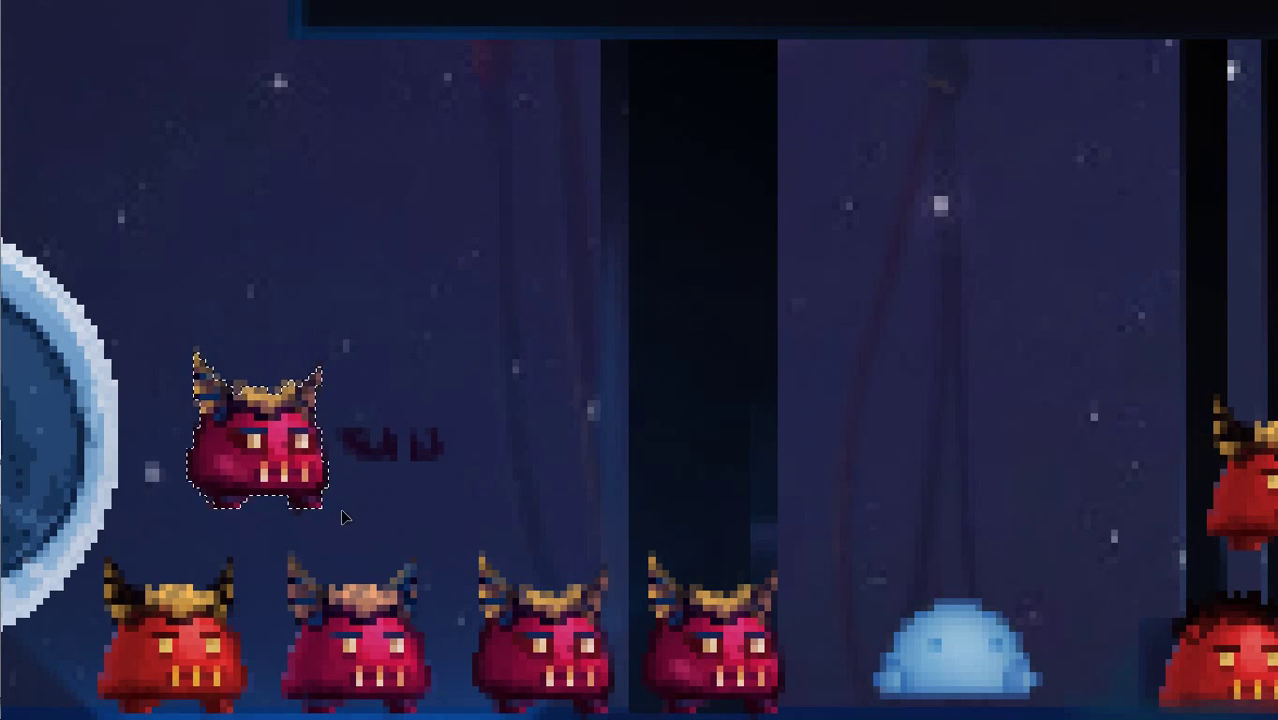
key(ctrl+z)
drag(393, 459, 400, 269)
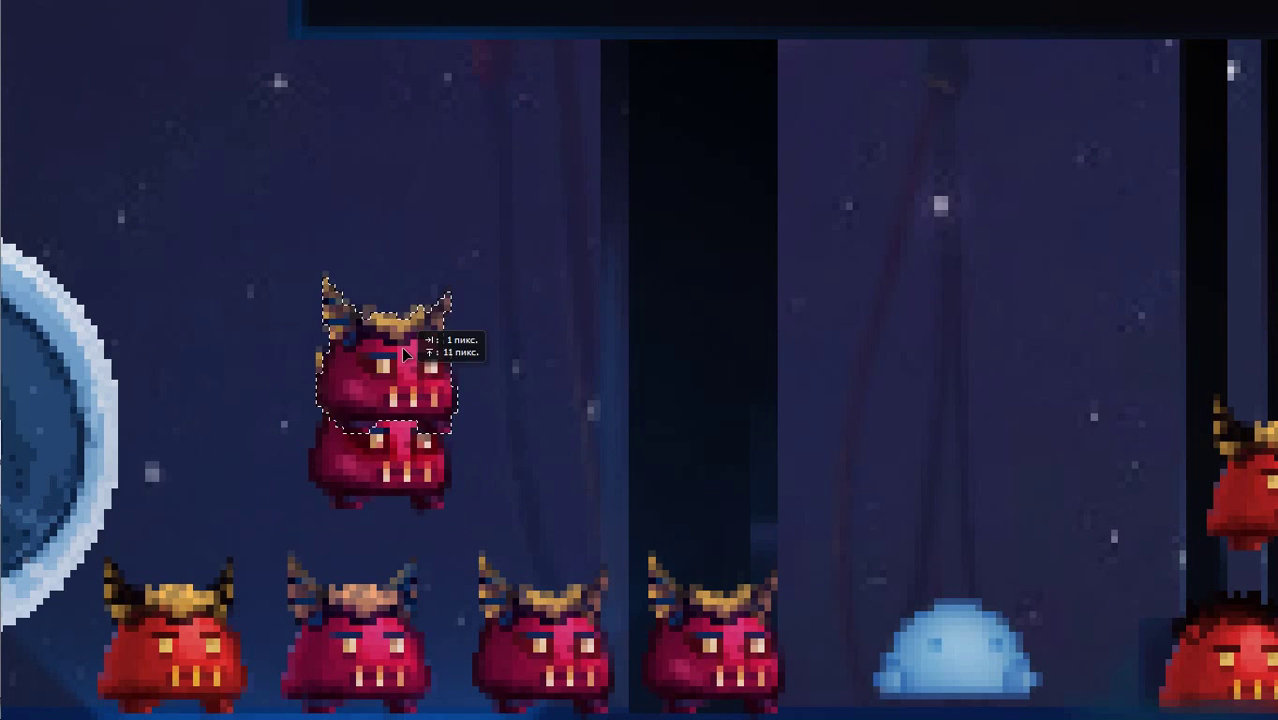
- Restore the full workspace and switch to the Pencil tool
key(f)
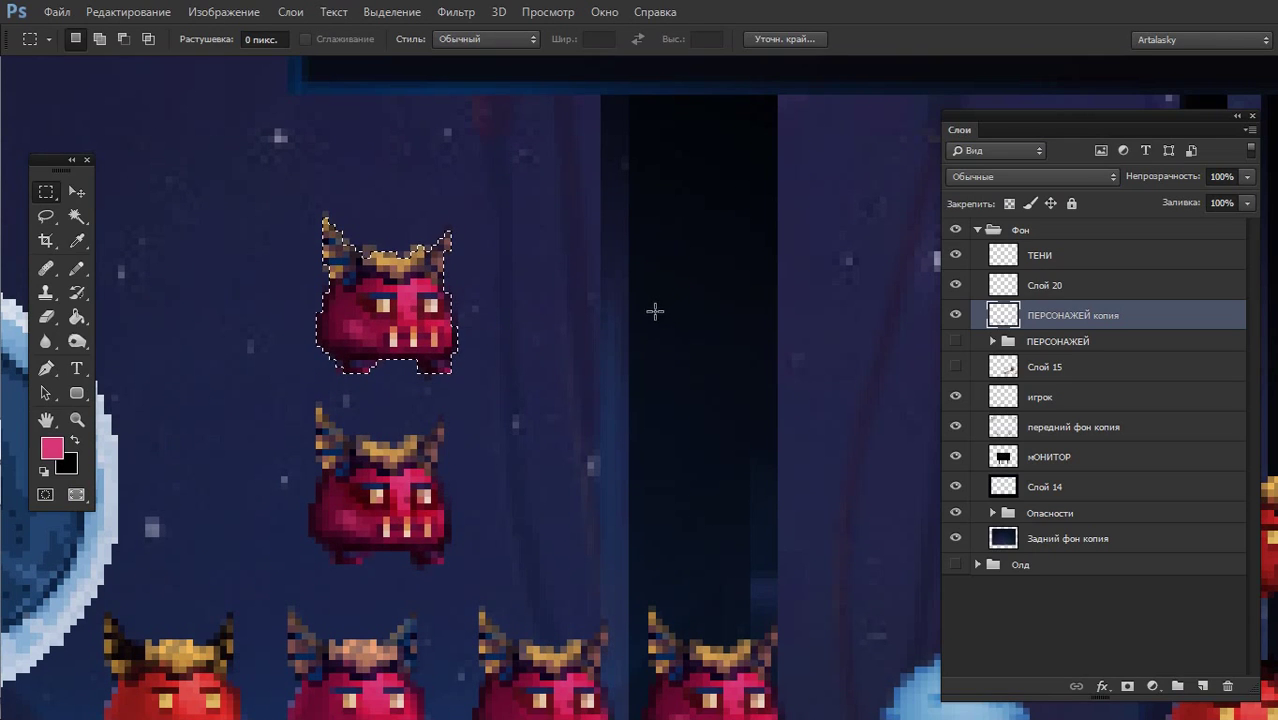
key(b)
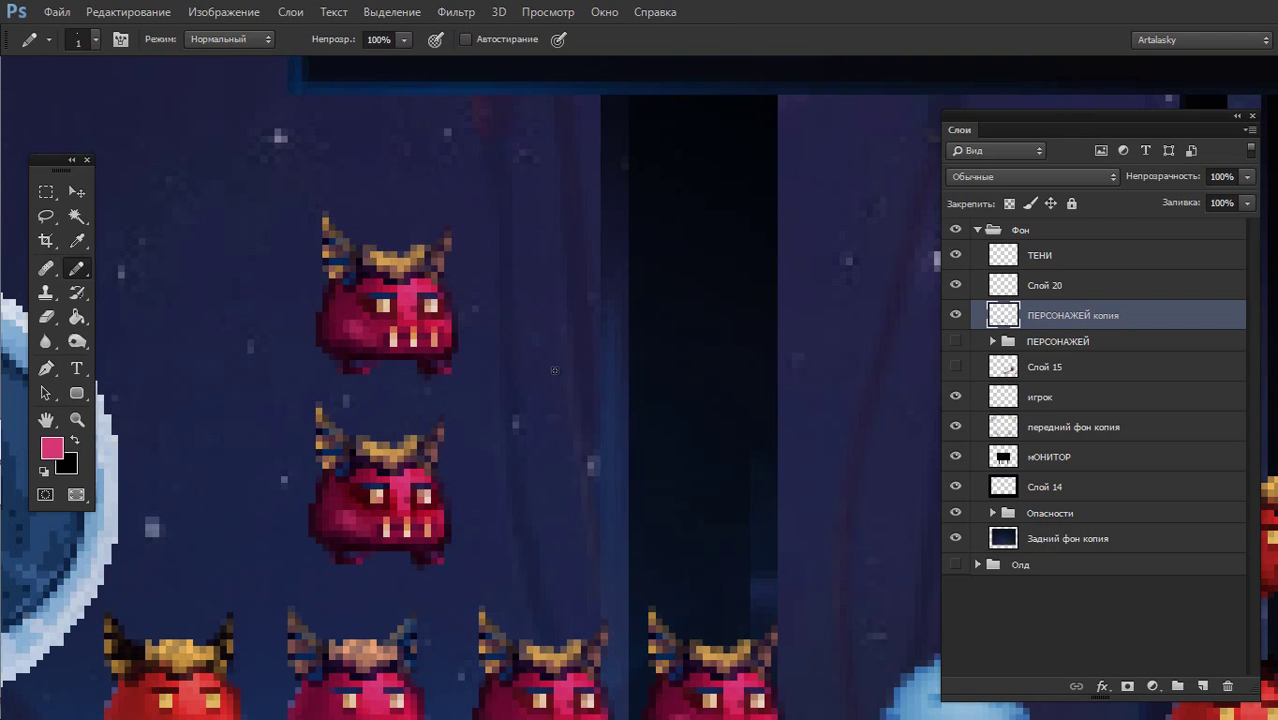
scroll(558, 343, down, 5)
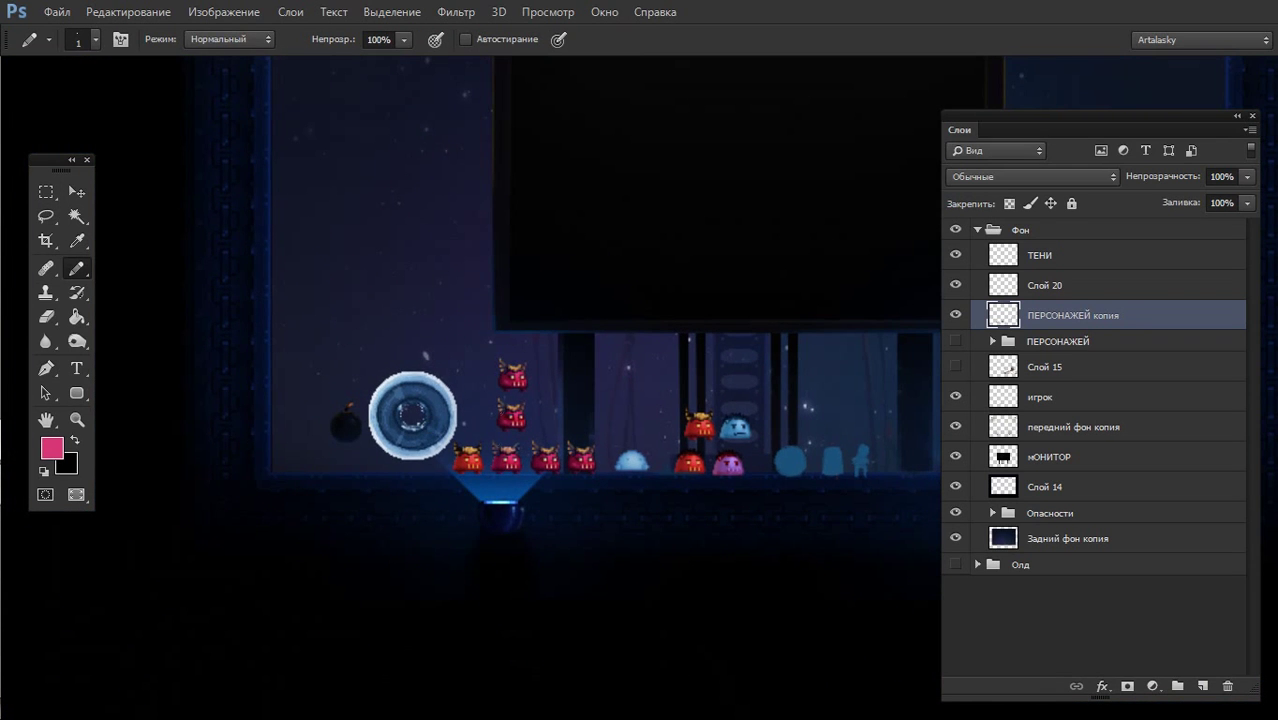
scroll(525, 385, up, 3)
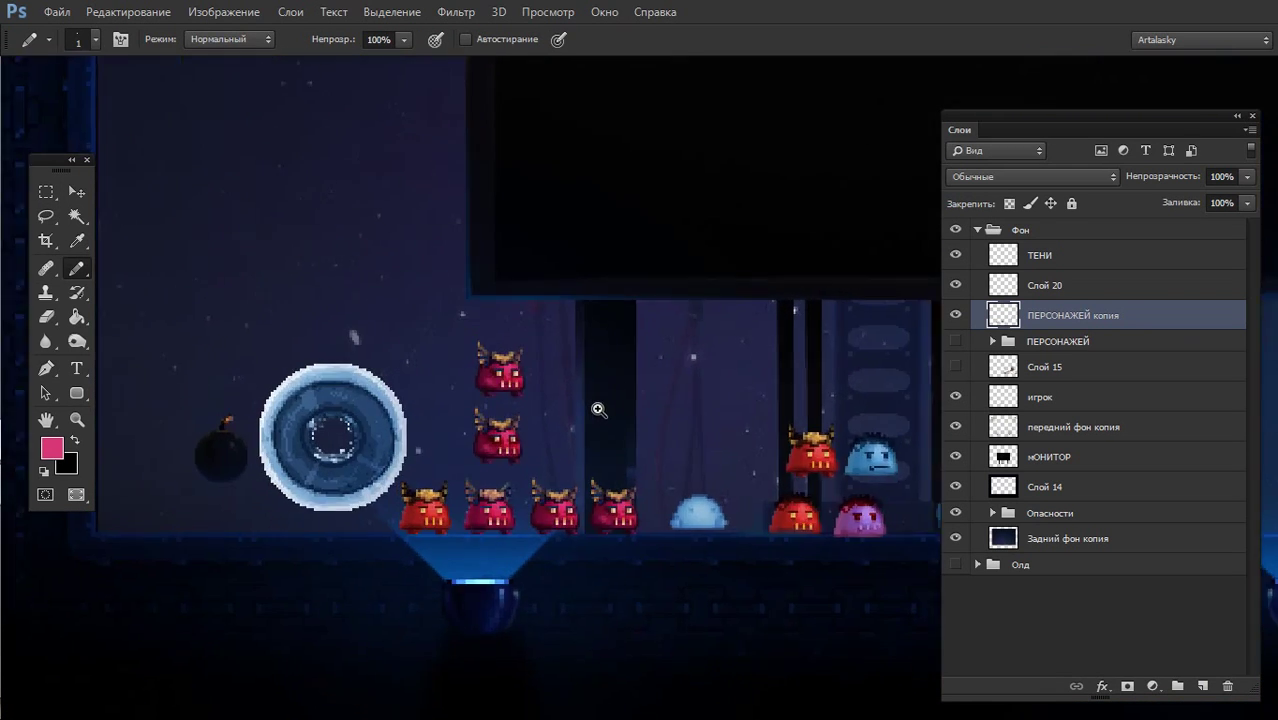
scroll(599, 408, up, 3)
- Set the foreground to a brighter orange and paint the top monster's left horn
click(52, 449)
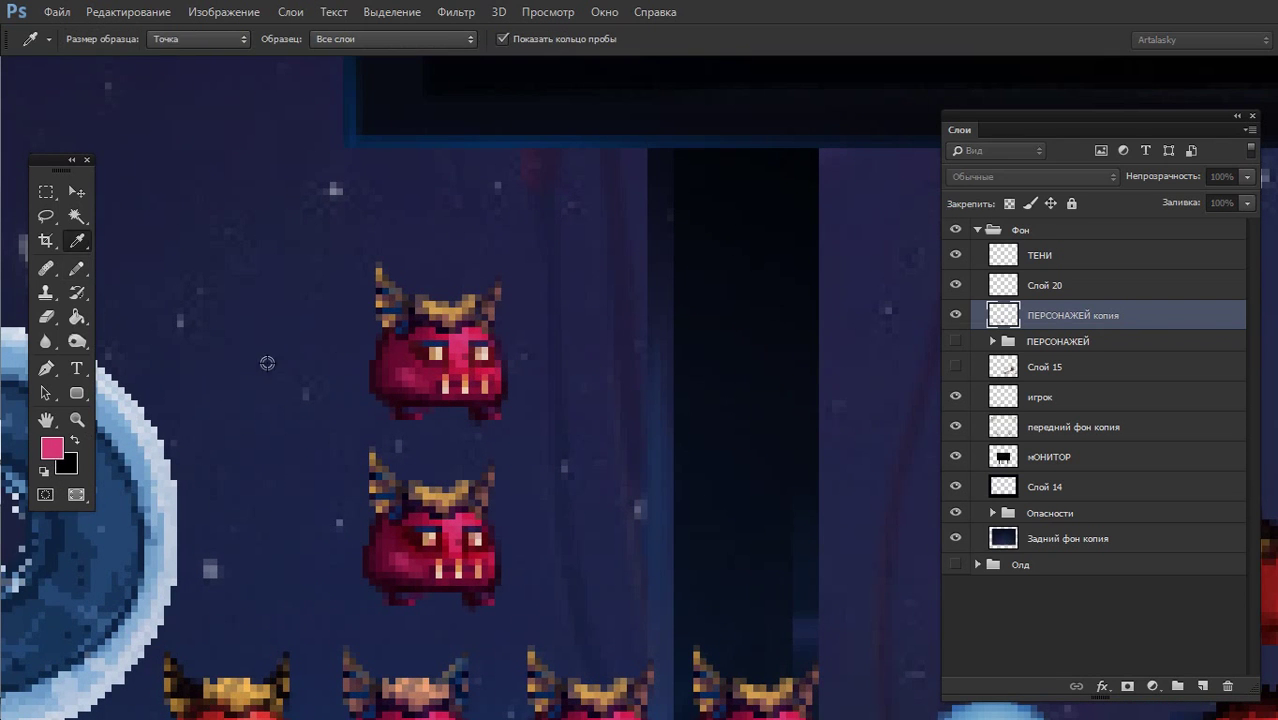
click(386, 340)
drag(928, 432, 948, 410)
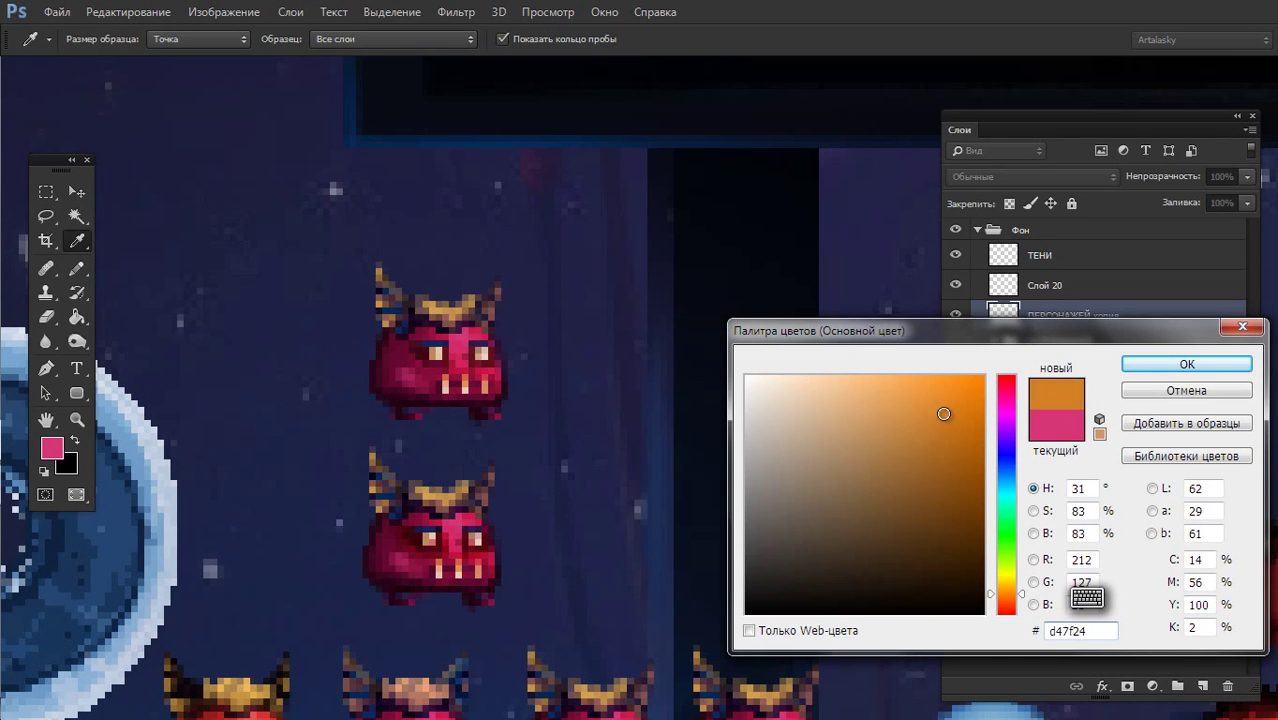
click(1186, 364)
mouse_move(380, 303)
mouse_down()
mouse_move(380, 289)
mouse_move(403, 329)
mouse_move(405, 318)
mouse_up()
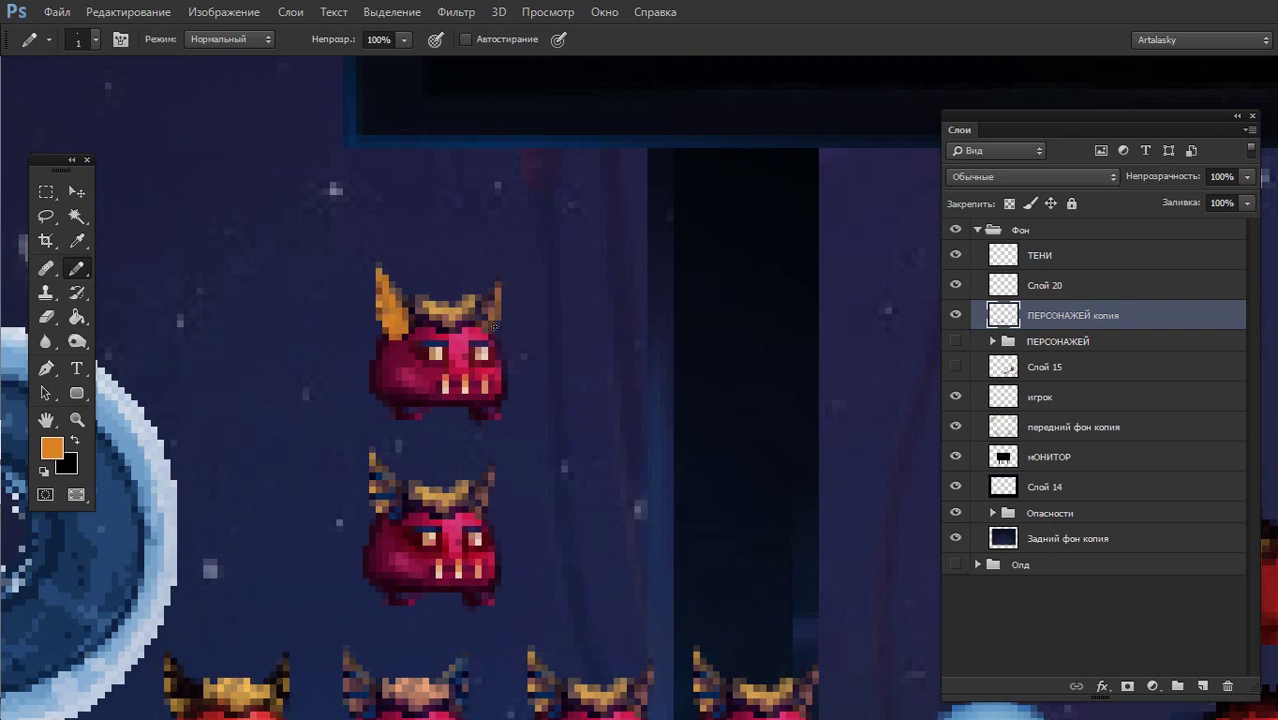
- Lower the layer's fill to 75%
scroll(544, 397, down, 2)
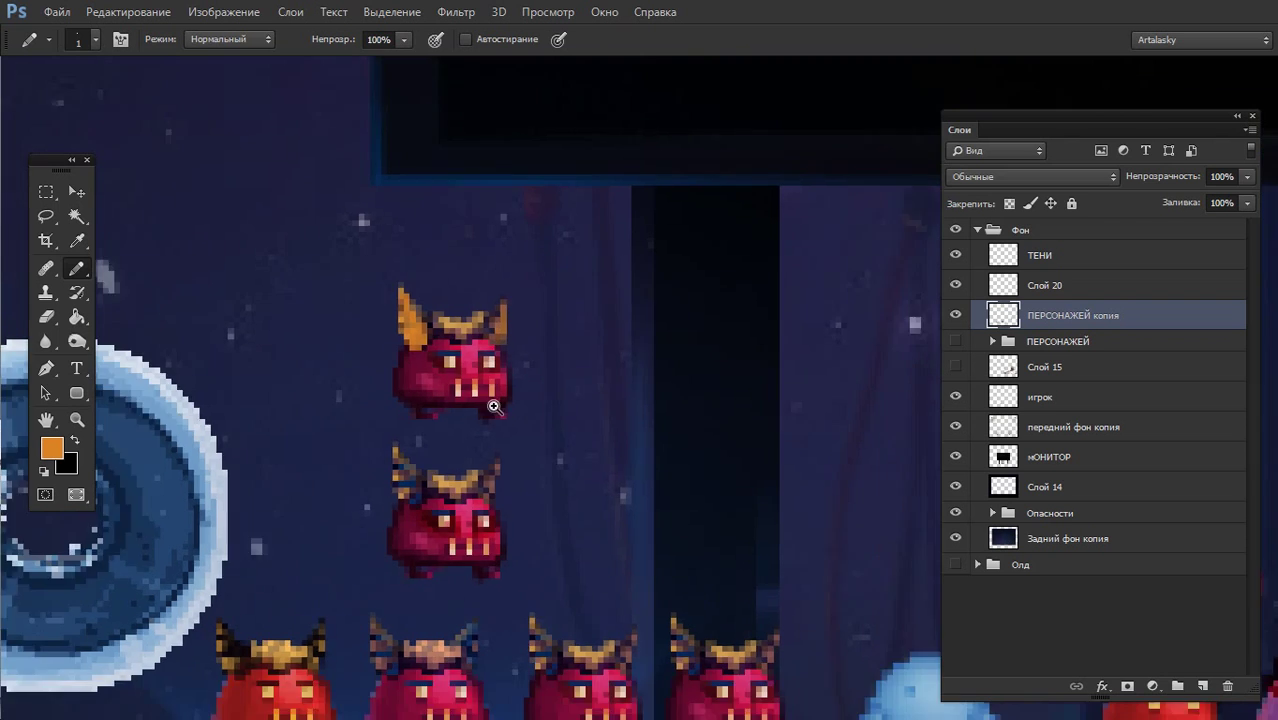
scroll(544, 397, down, 2)
scroll(544, 397, down, 1)
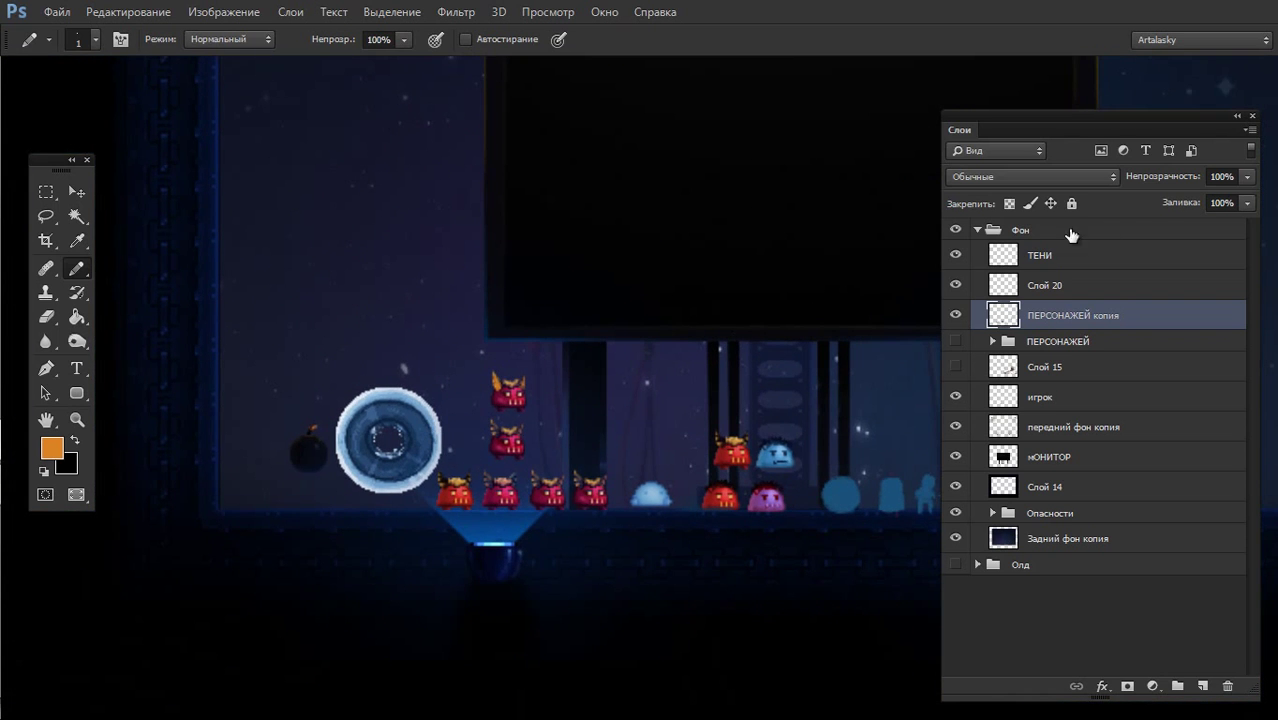
click(1247, 204)
drag(1225, 226, 1220, 229)
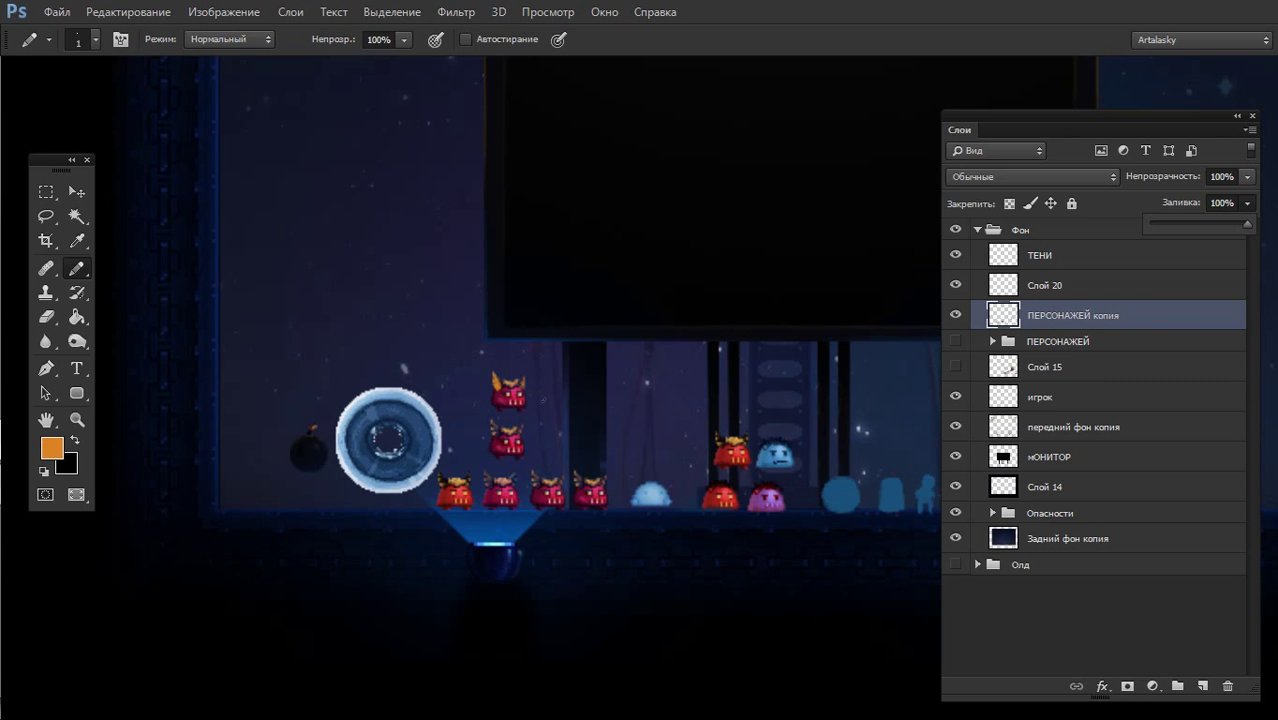
- Sample the dark navy background and horn brown, swapping foreground and background colours
scroll(530, 432, up, 5)
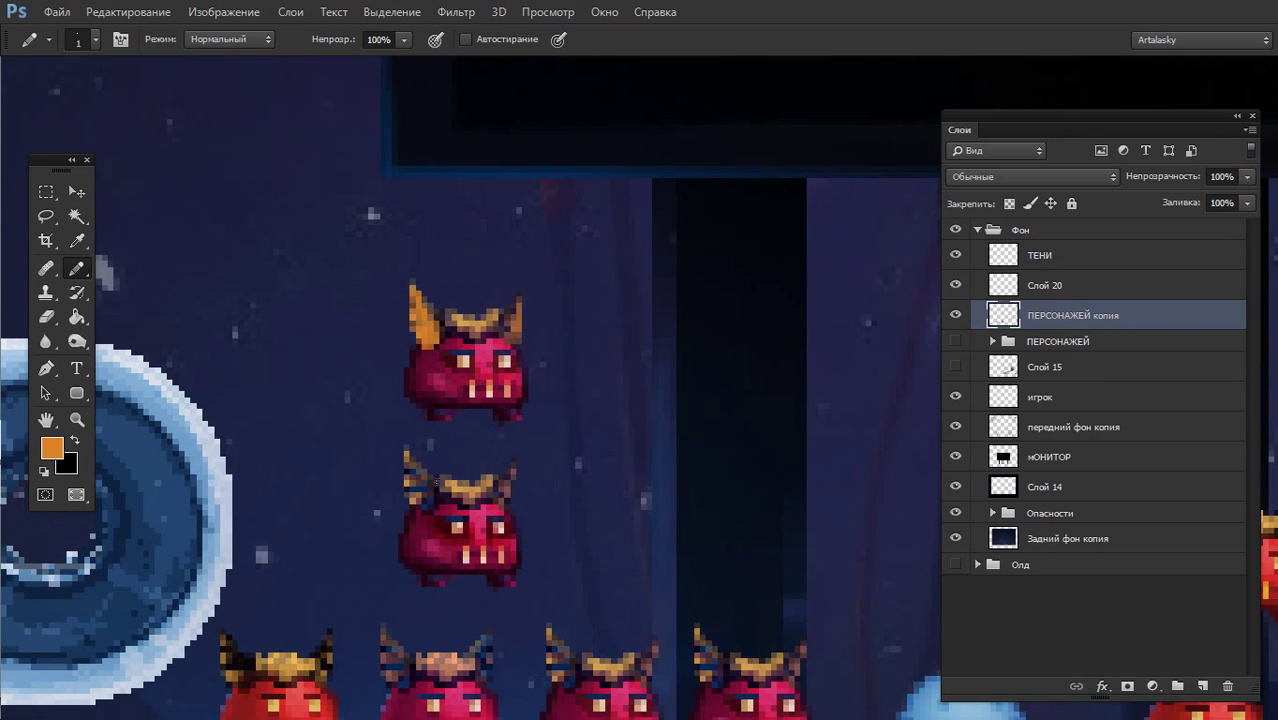
alt+click(557, 463)
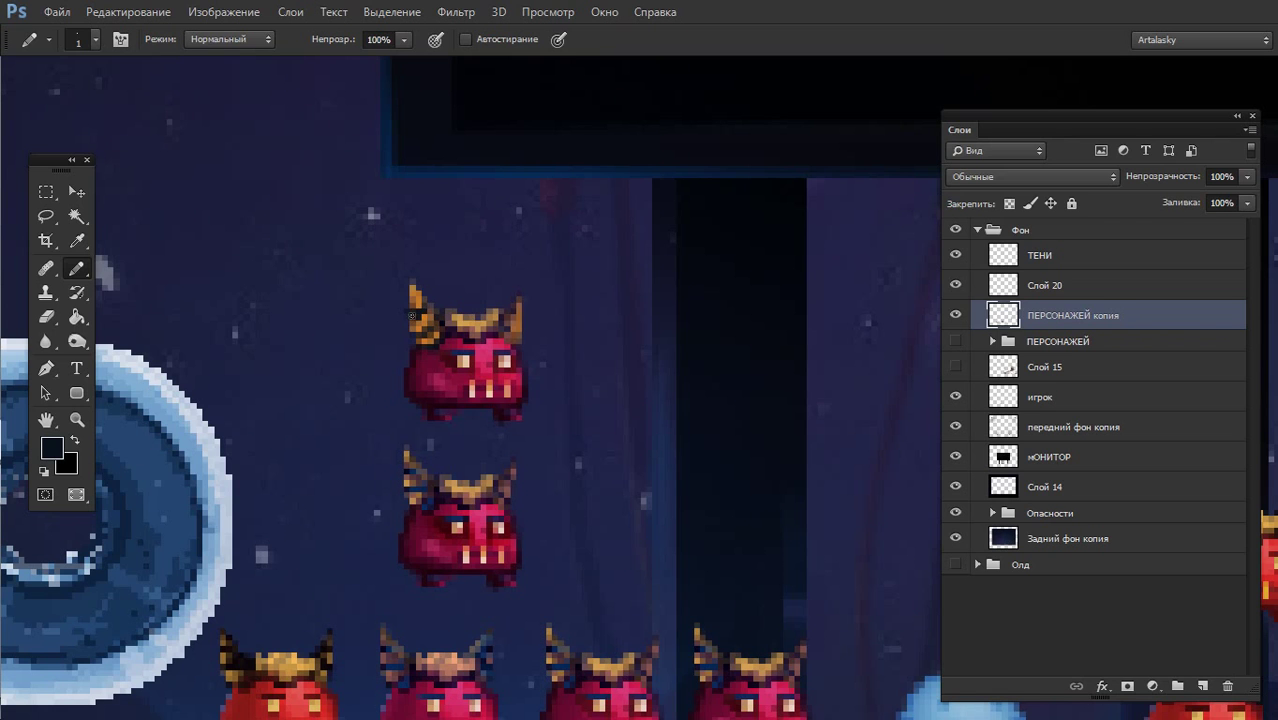
scroll(535, 410, down, 3)
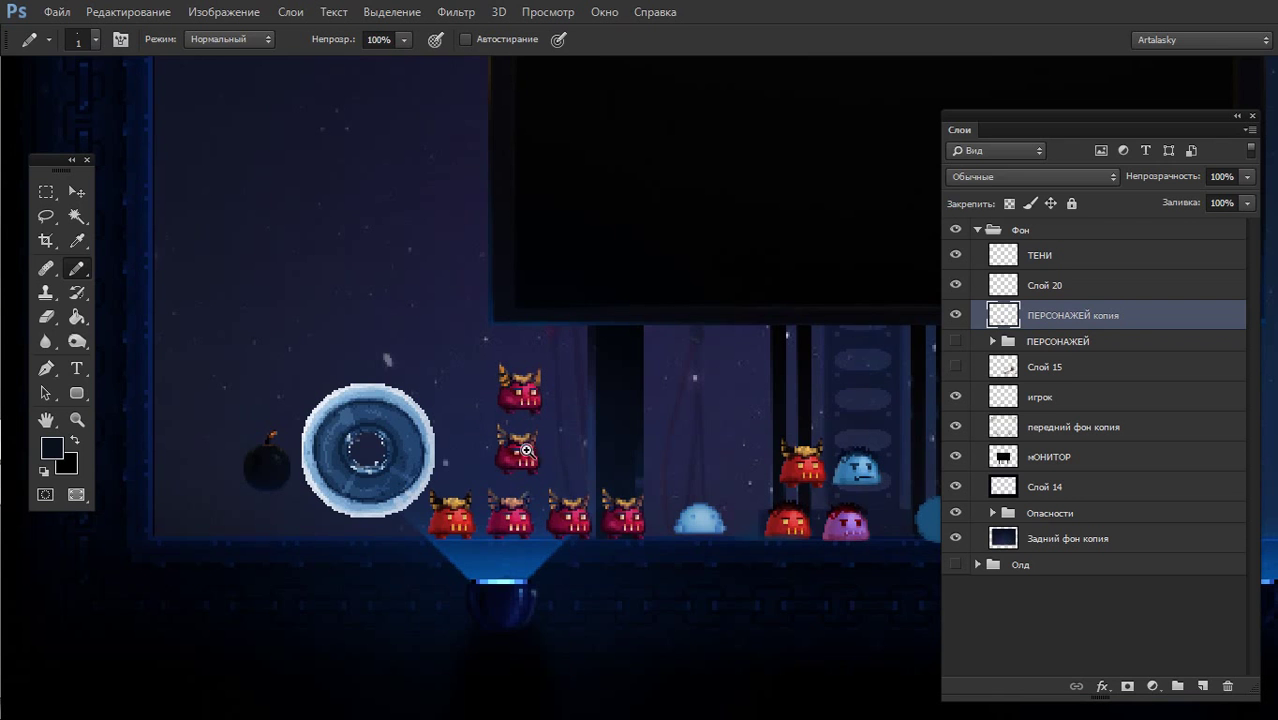
scroll(527, 451, down, 1)
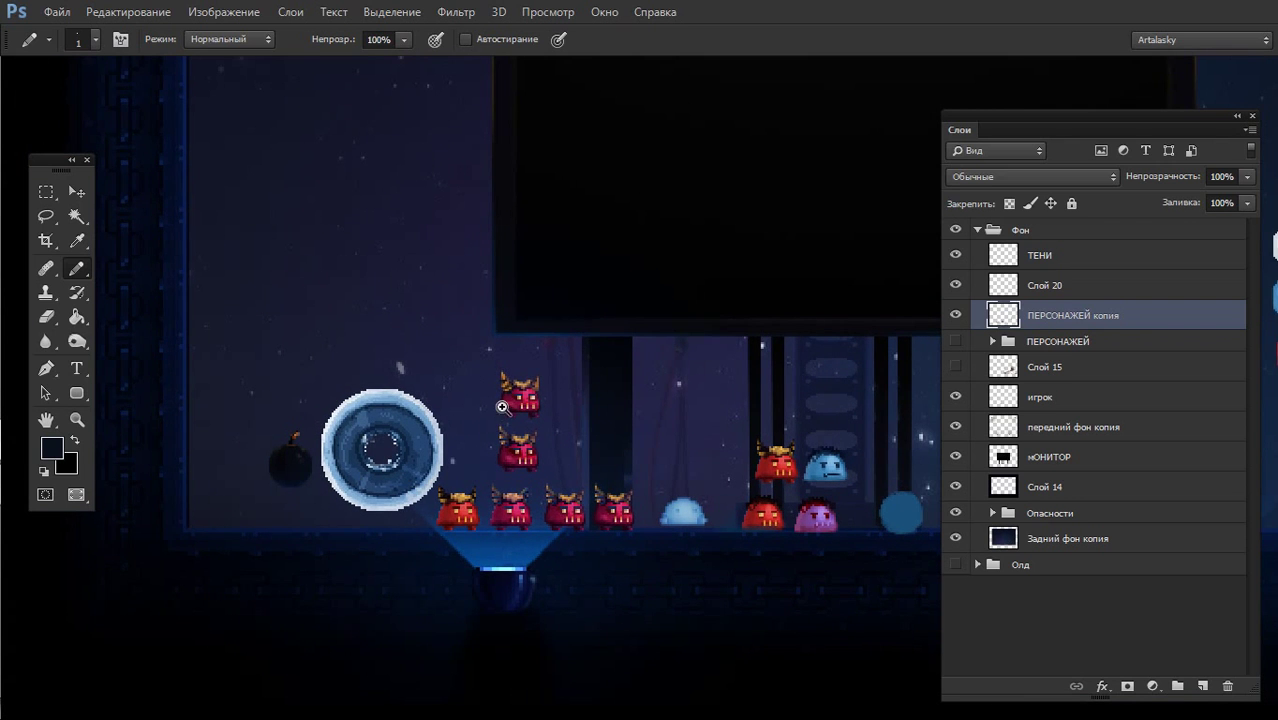
scroll(504, 408, up, 3)
alt+click(501, 320)
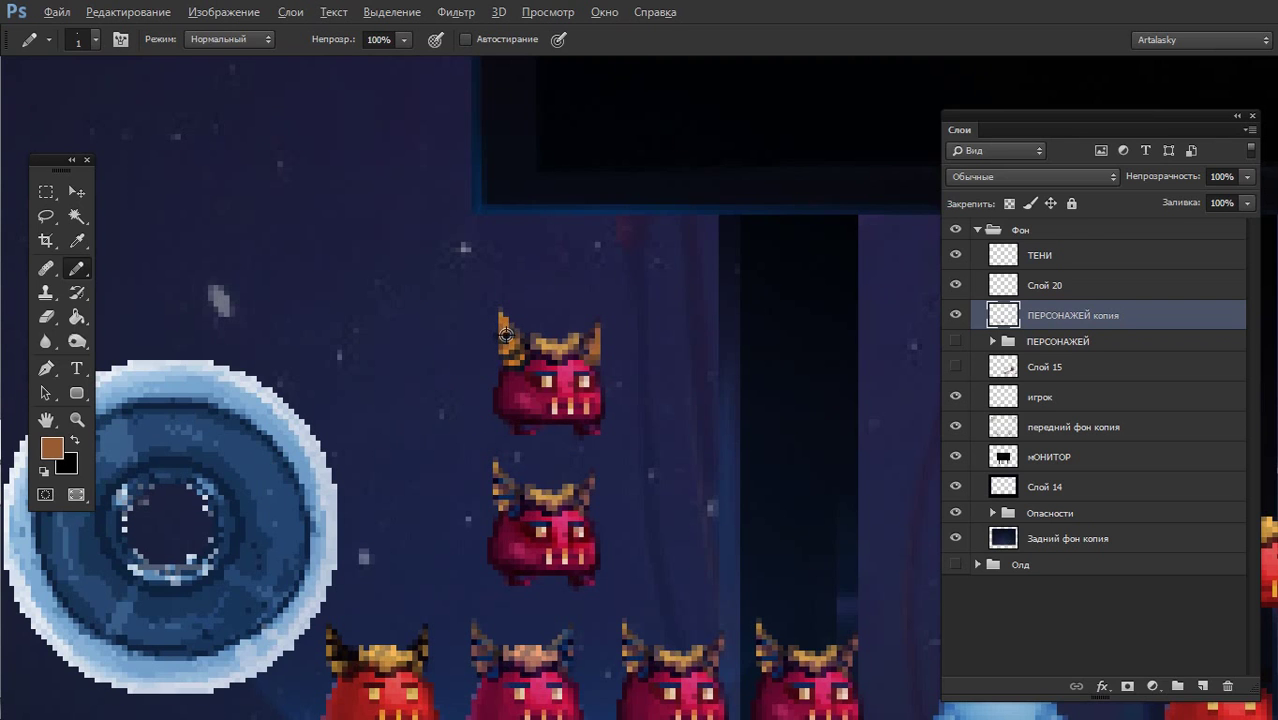
key(alt)
key(x)
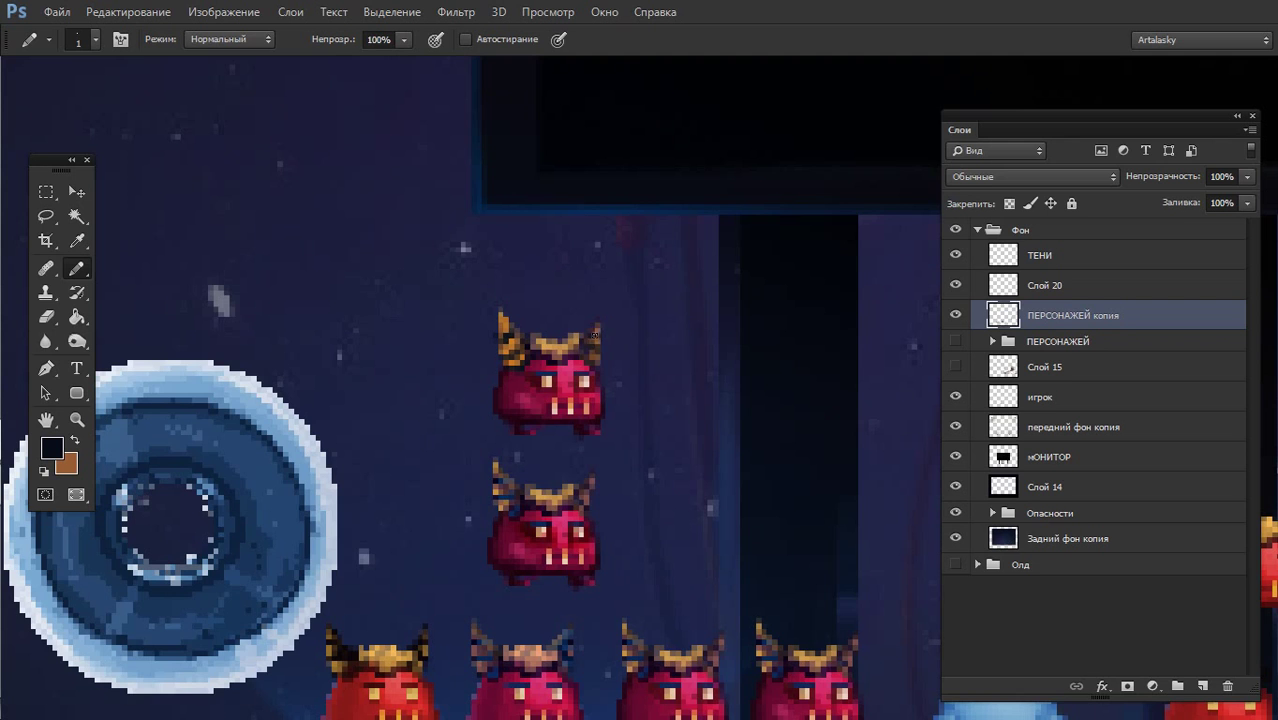
scroll(596, 333, down, 1)
scroll(600, 380, down, 1)
scroll(607, 385, up, 1)
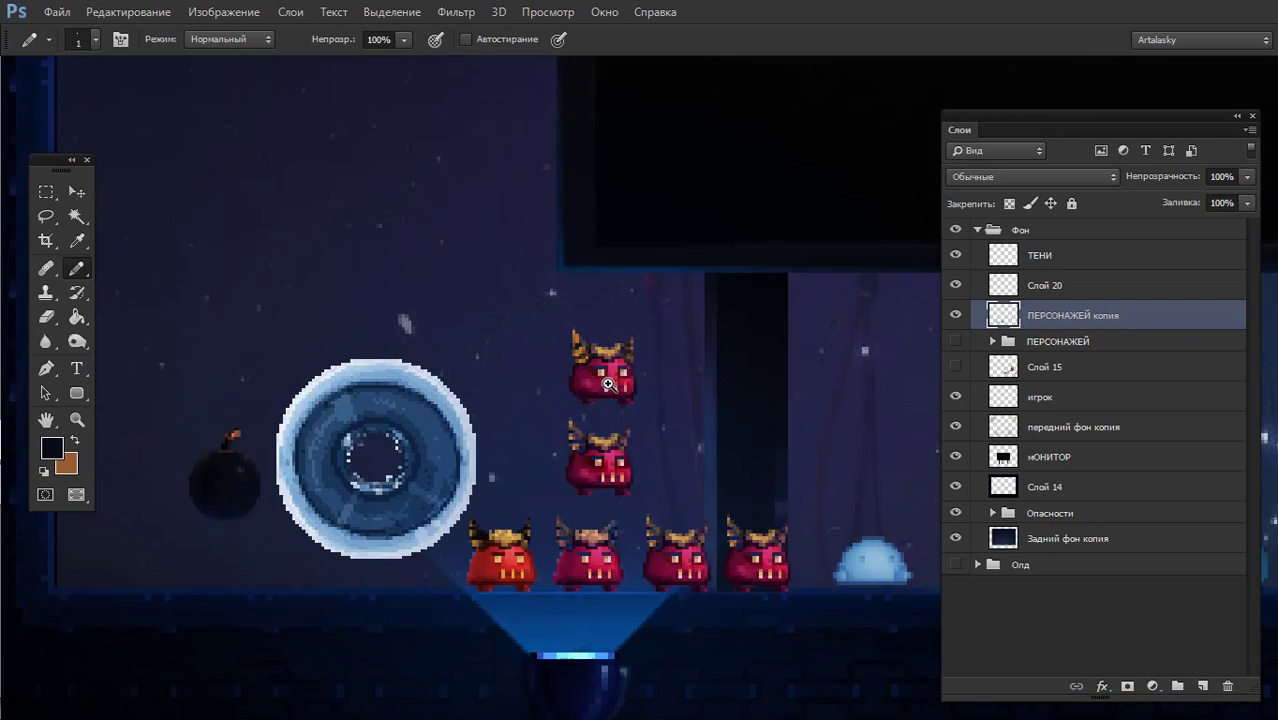
scroll(607, 385, up, 1)
key(x)
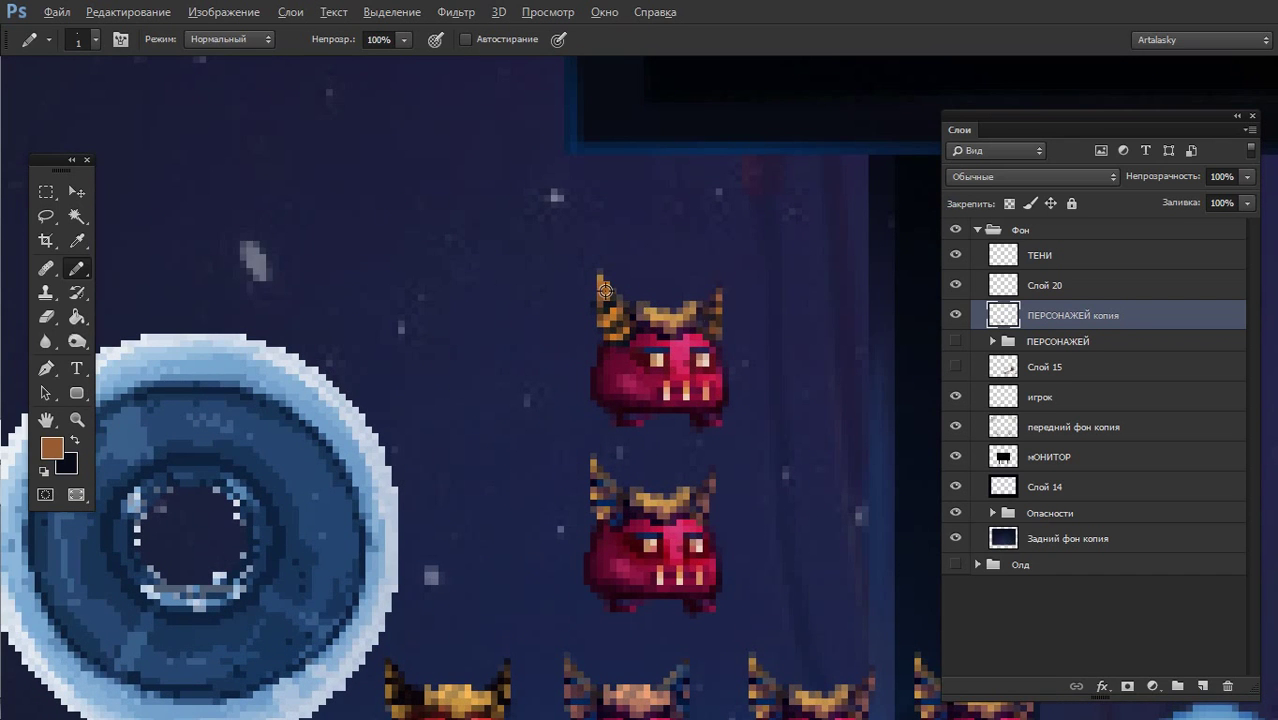
- Sample several horn colours, finishing with a lighter orange-brown as foreground
alt+click(604, 290)
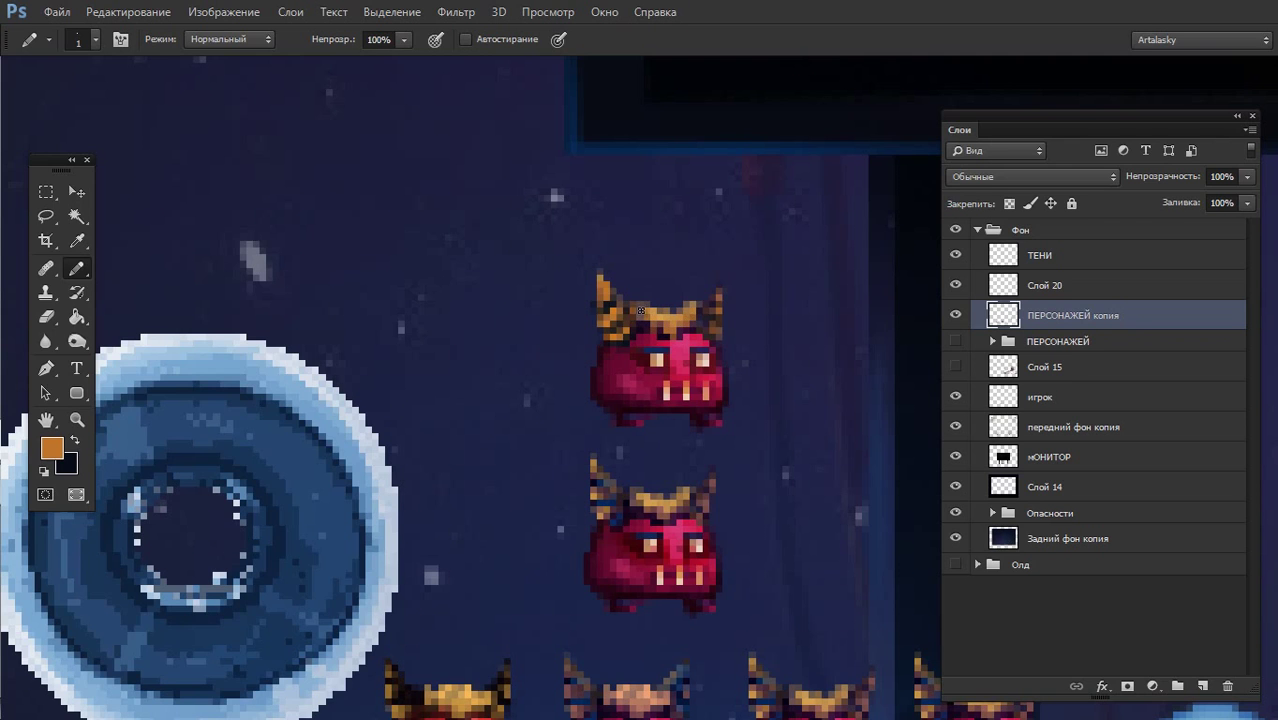
alt+click(631, 315)
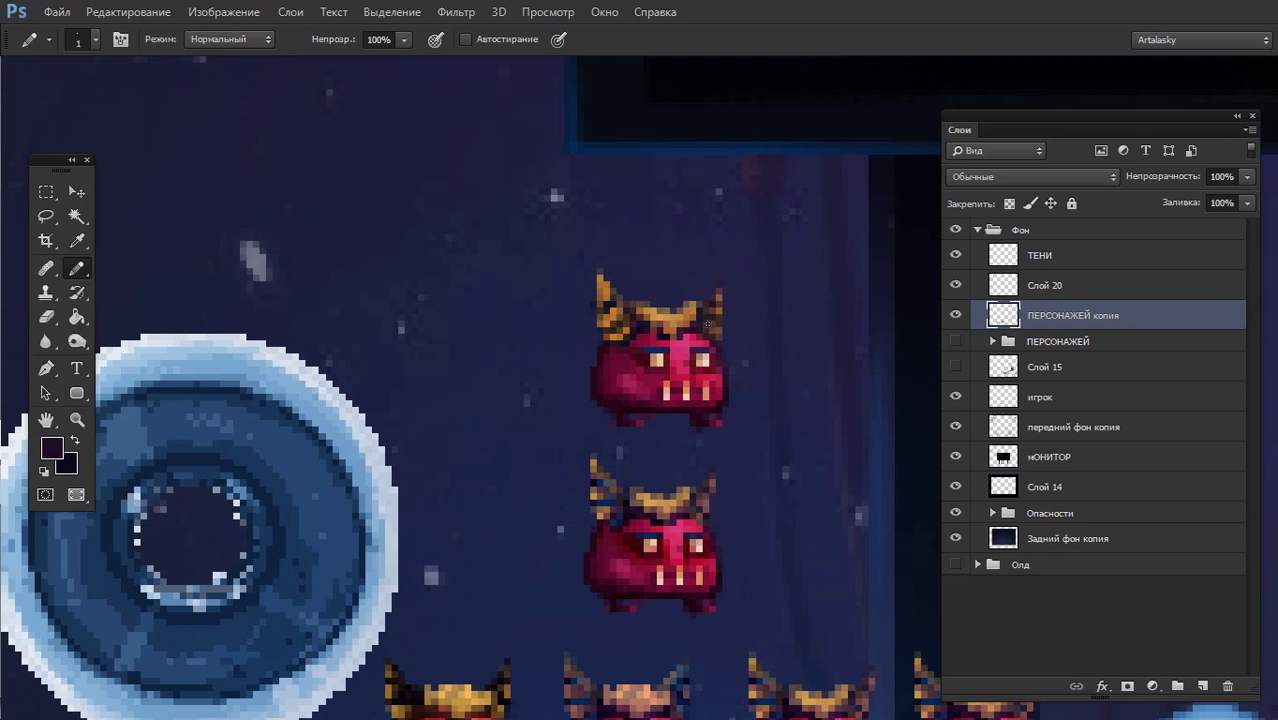
alt+click(717, 330)
scroll(724, 330, down, 4)
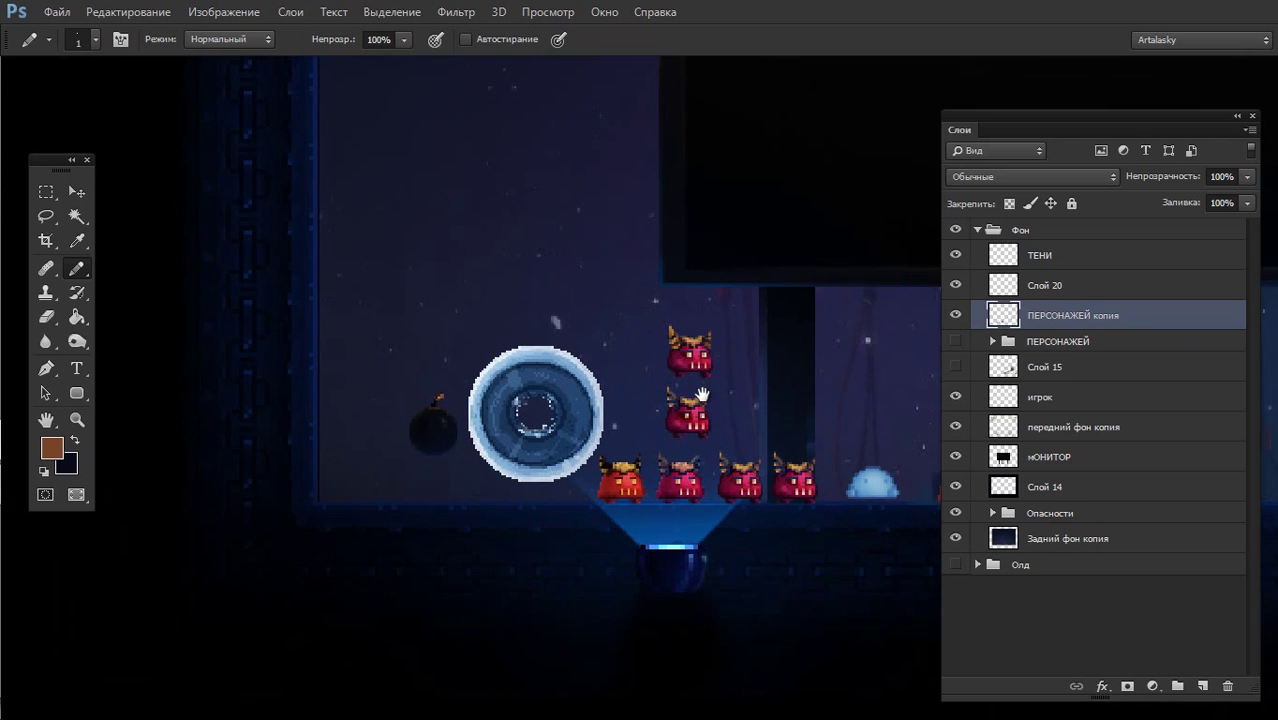
scroll(530, 370, down, 1)
scroll(530, 370, up, 2)
alt+click(498, 302)
scroll(540, 312, up, 1)
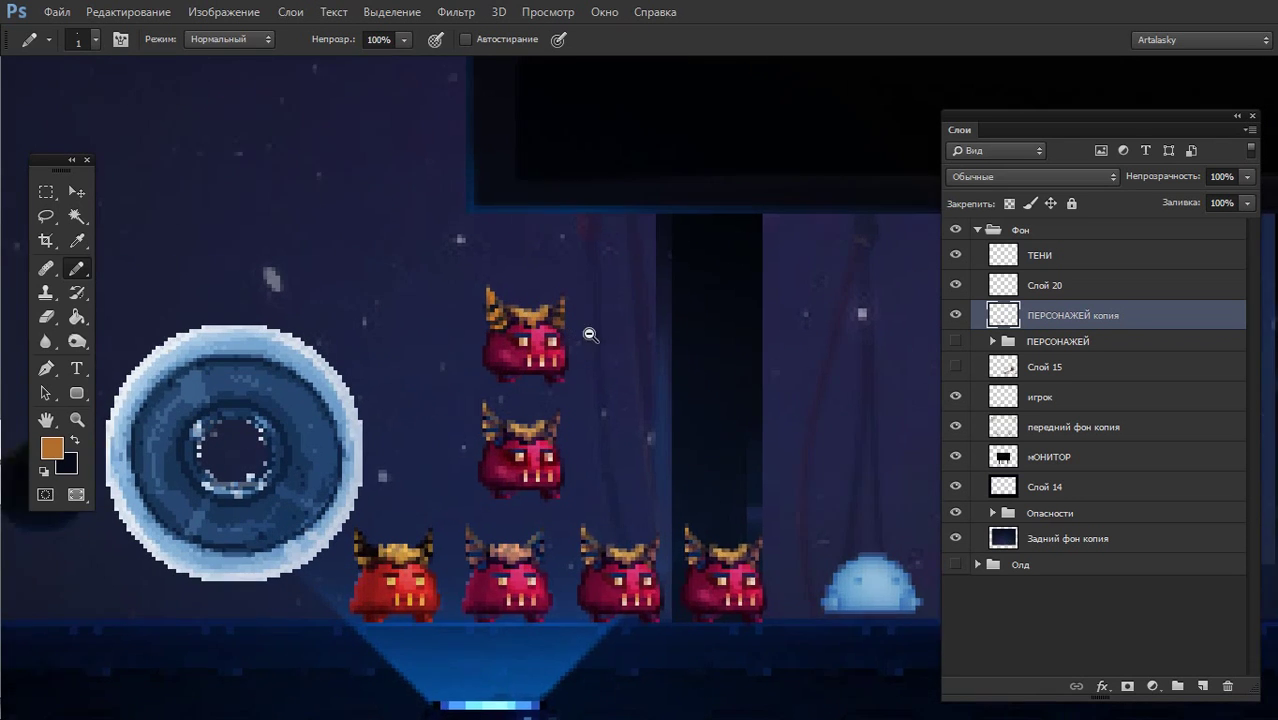
scroll(558, 318, up, 1)
scroll(592, 319, down, 3)
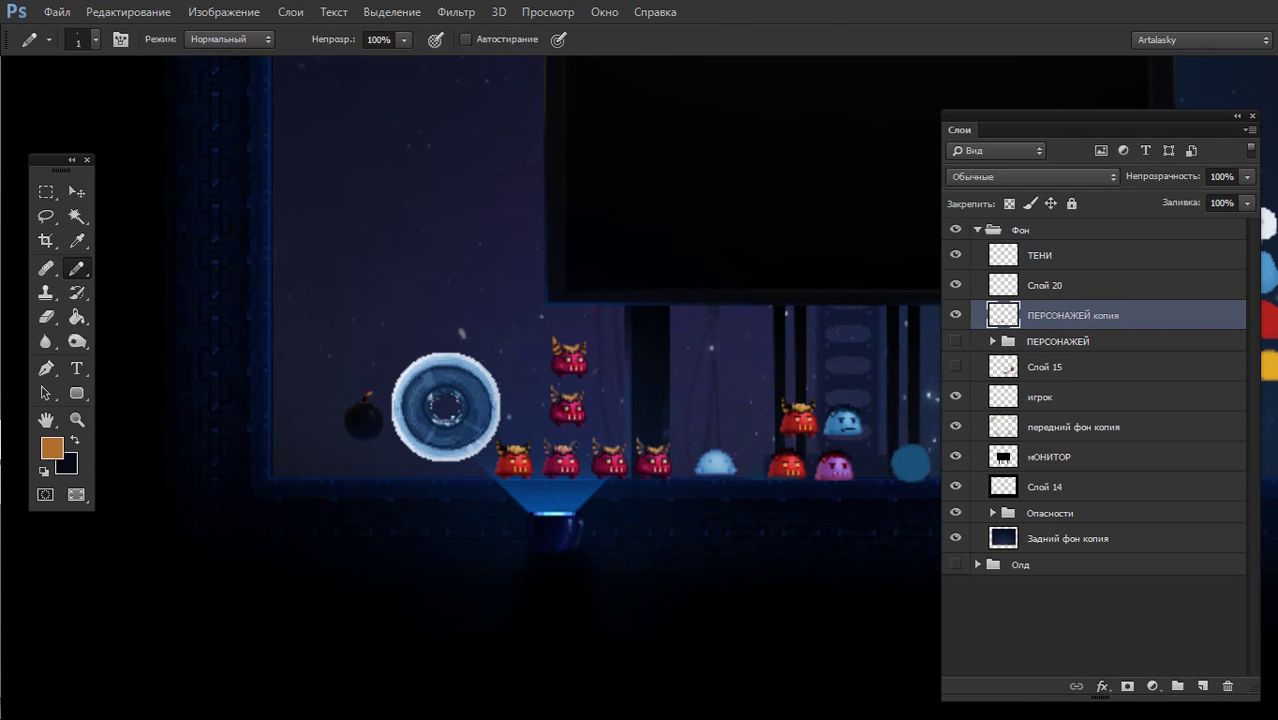
- Marquee and delete the lower of the two stacked monsters
key(m)
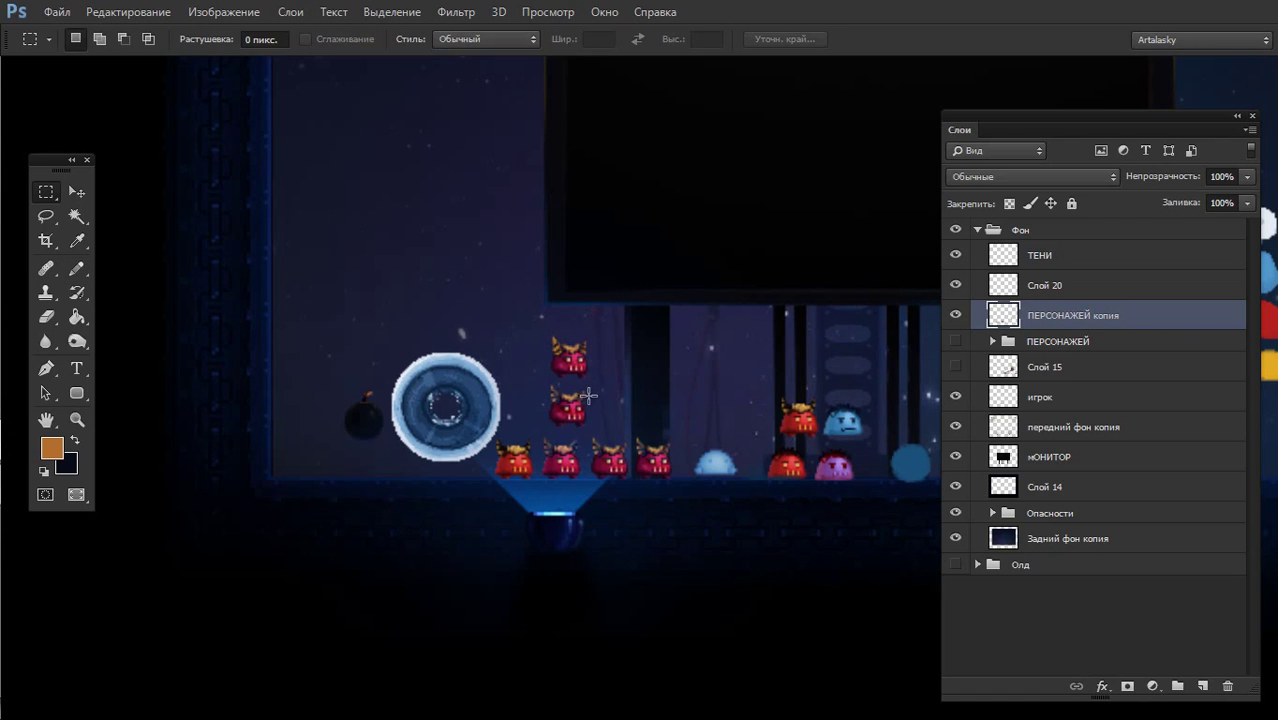
drag(600, 381, 538, 429)
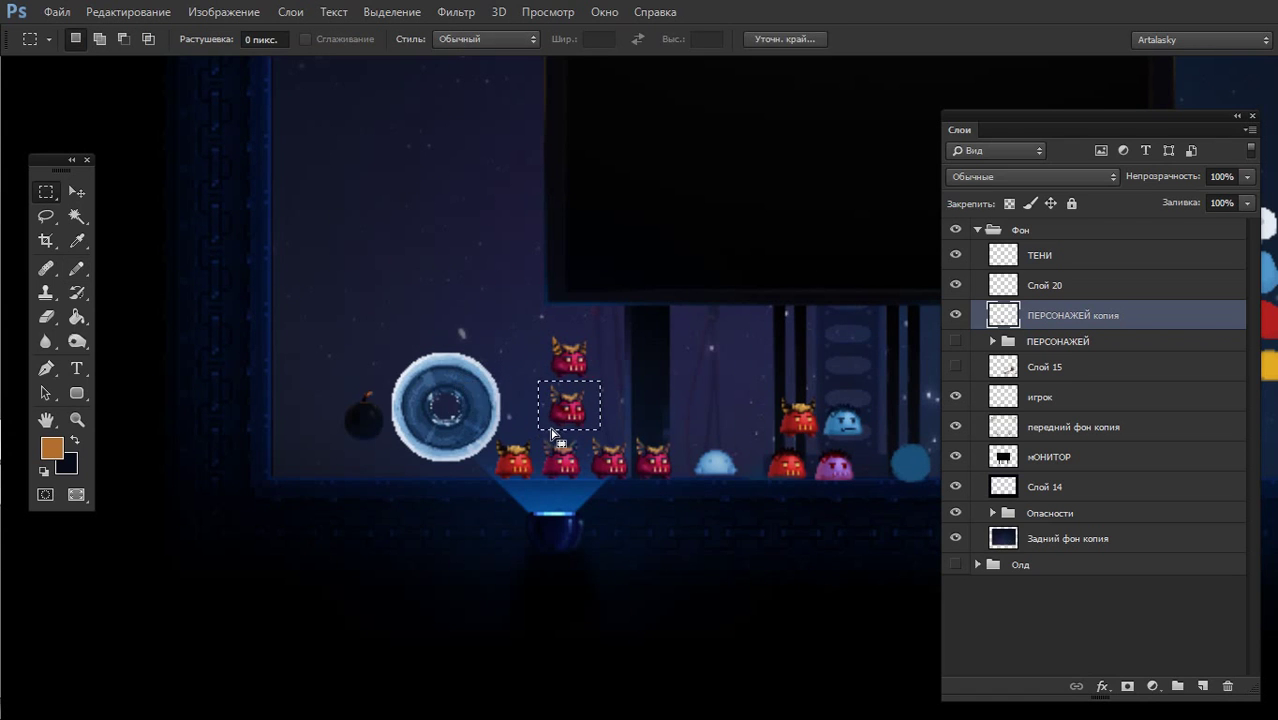
key(Delete)
key(ctrl+d)
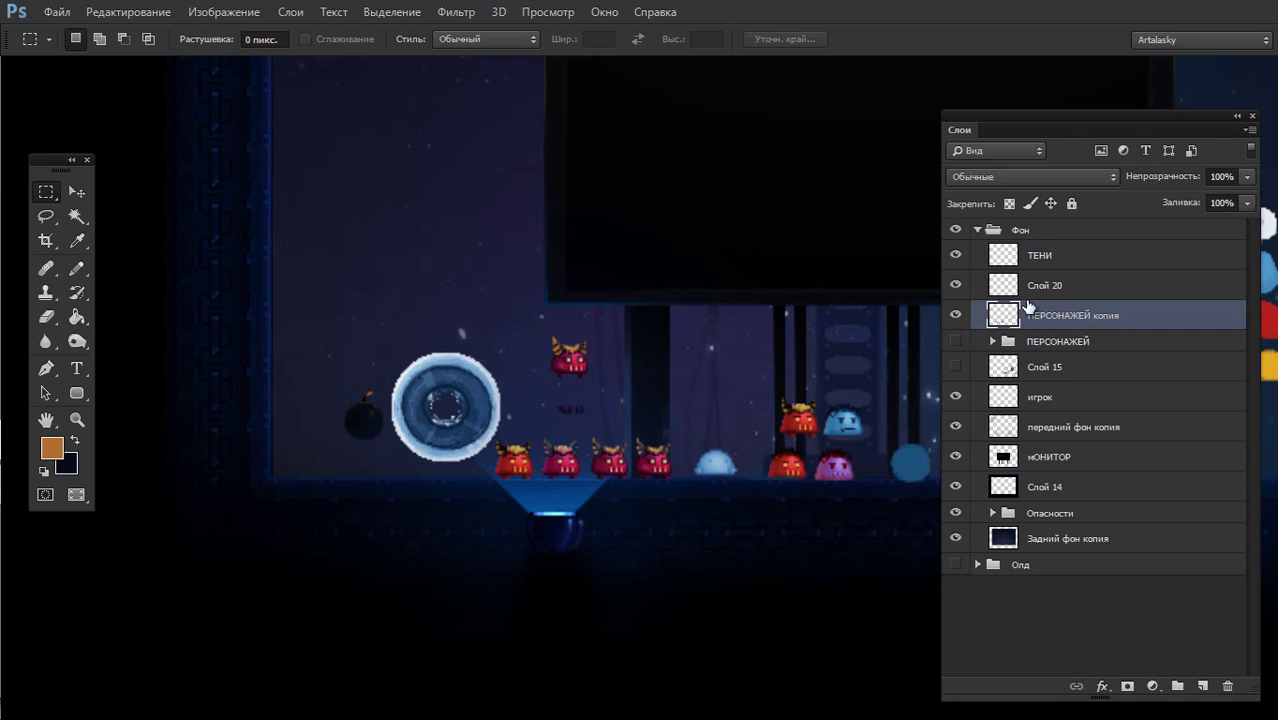
- Show and select Слой 20, then zoom in closely on the remaining floating monster
click(957, 286)
click(1003, 285)
mouse_move(593, 388)
mouse_down()
mouse_move(595, 365)
mouse_move(685, 374)
mouse_up()
ctrl+click(606, 350)
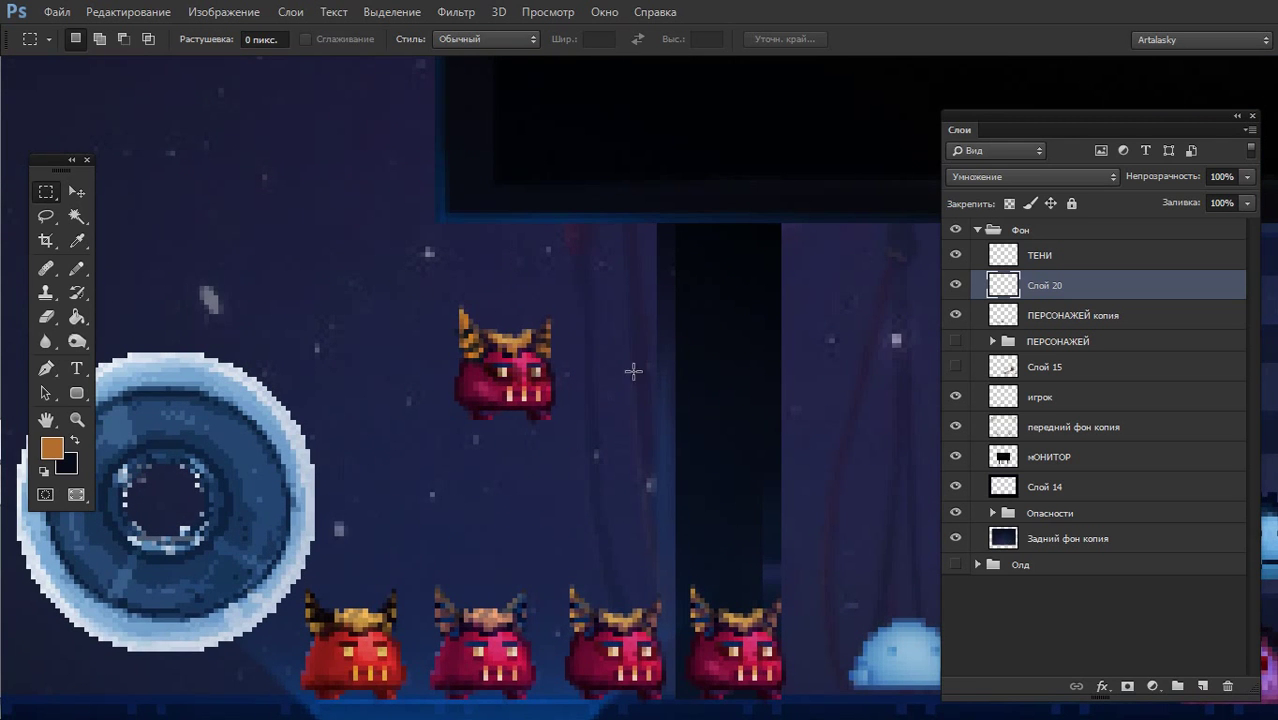
ctrl+alt+click(620, 438)
ctrl+alt+click(615, 440)
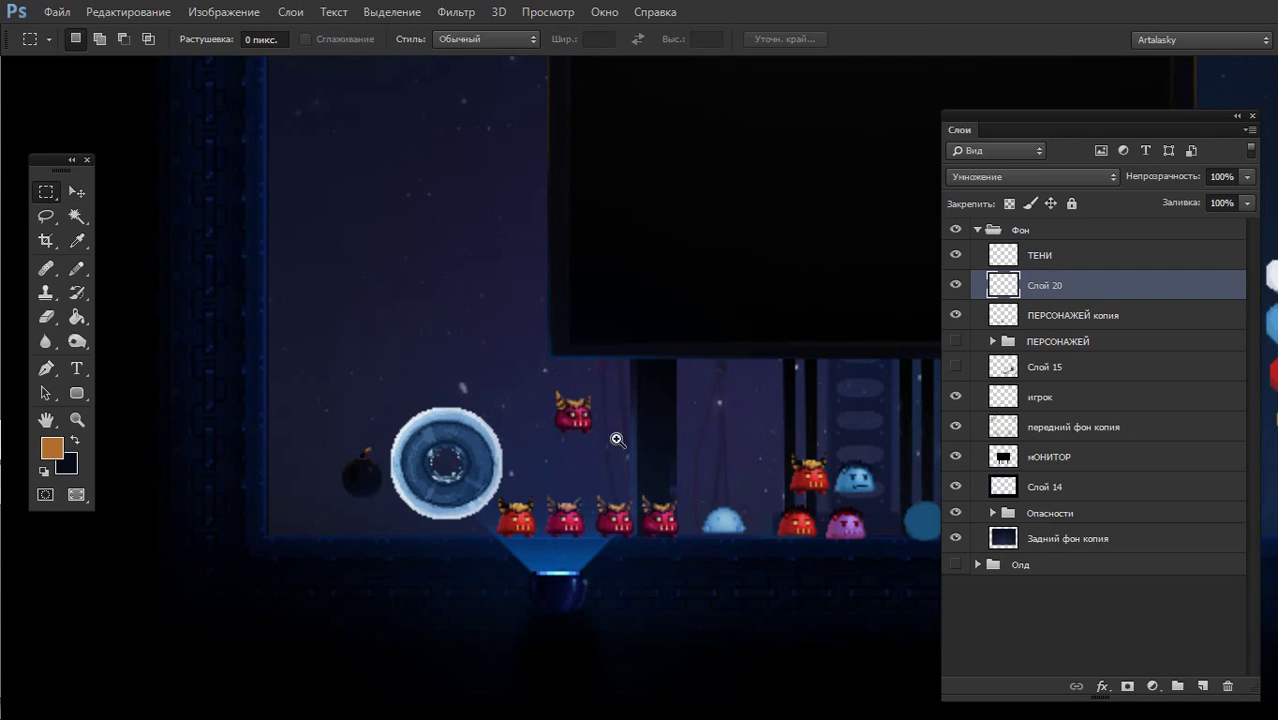
mouse_move(613, 436)
mouse_down()
mouse_move(685, 404)
mouse_move(697, 522)
mouse_up()
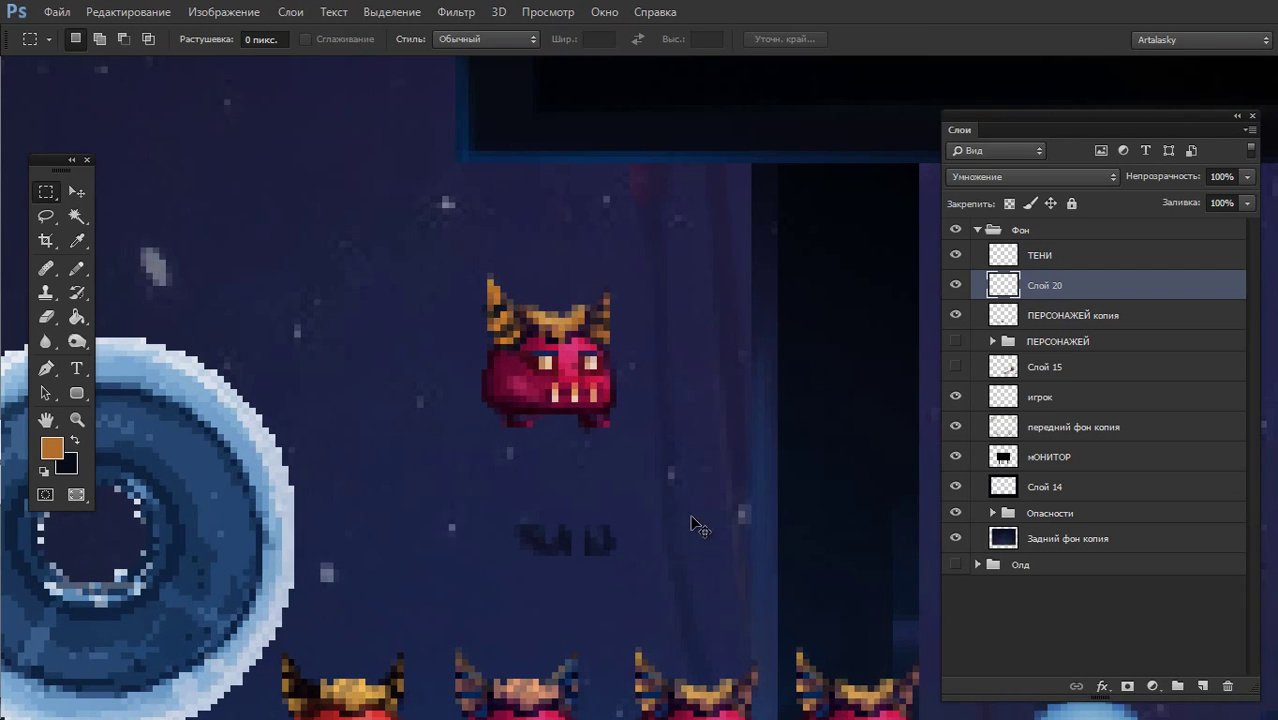
- Add Слой 21 and pencil crimson and maroon pixels onto the monster's left side
key(b)
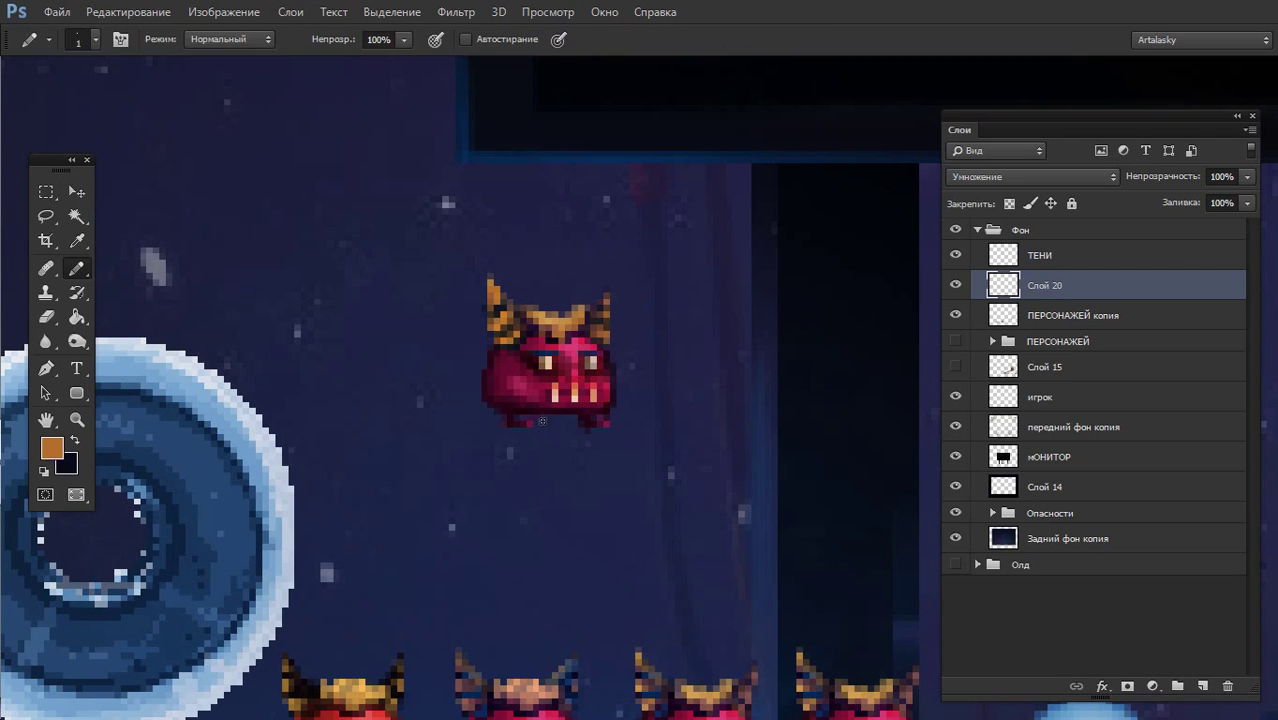
alt+click(509, 421)
click(1202, 686)
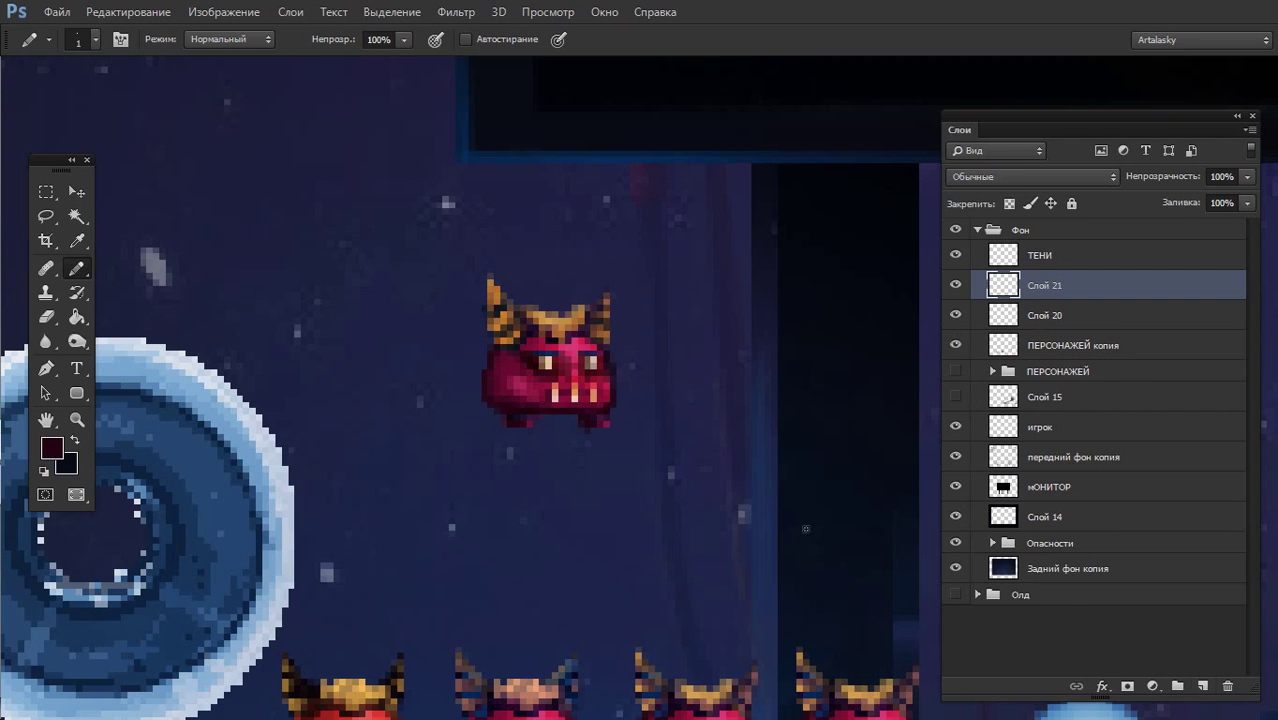
alt+click(515, 388)
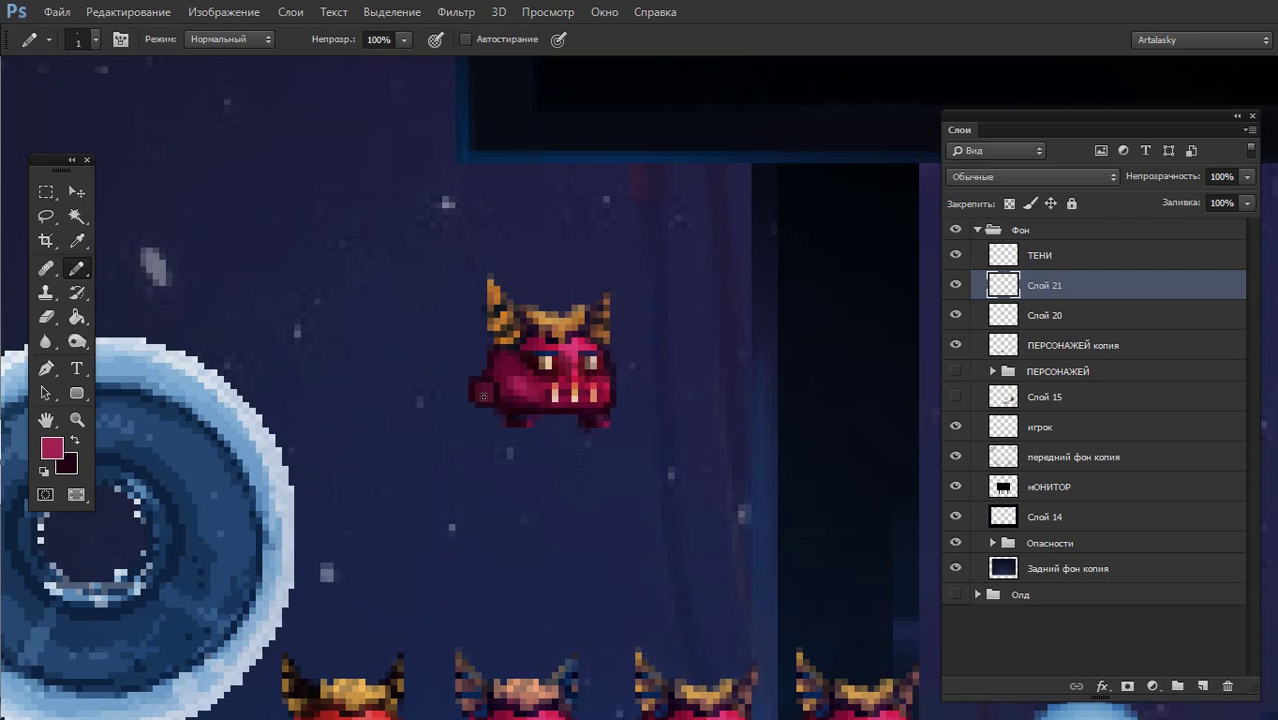
key(x)
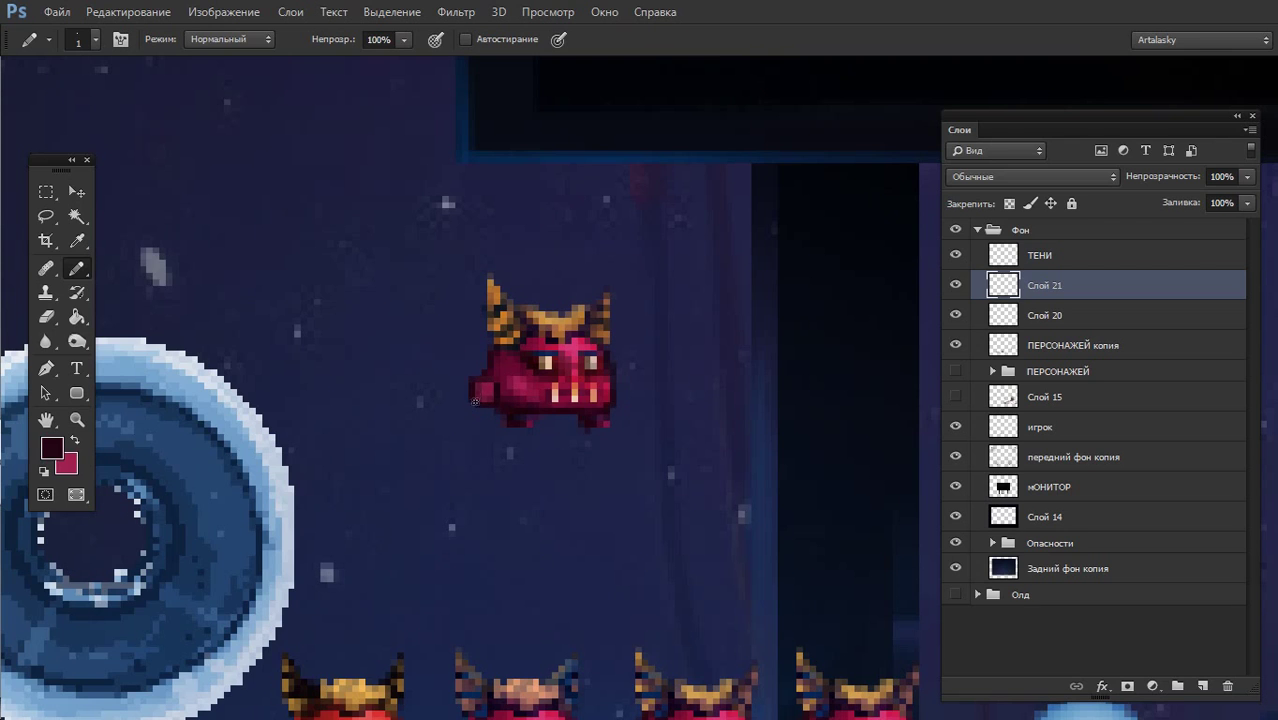
key(x)
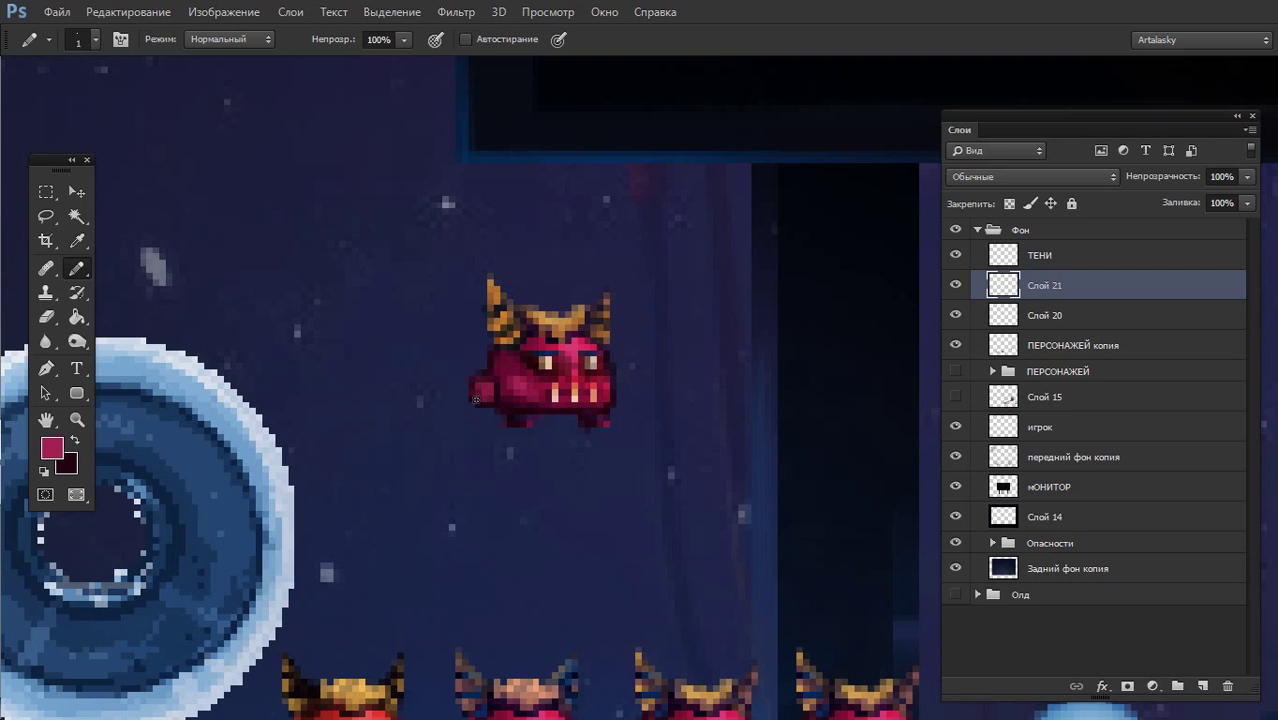
key(x)
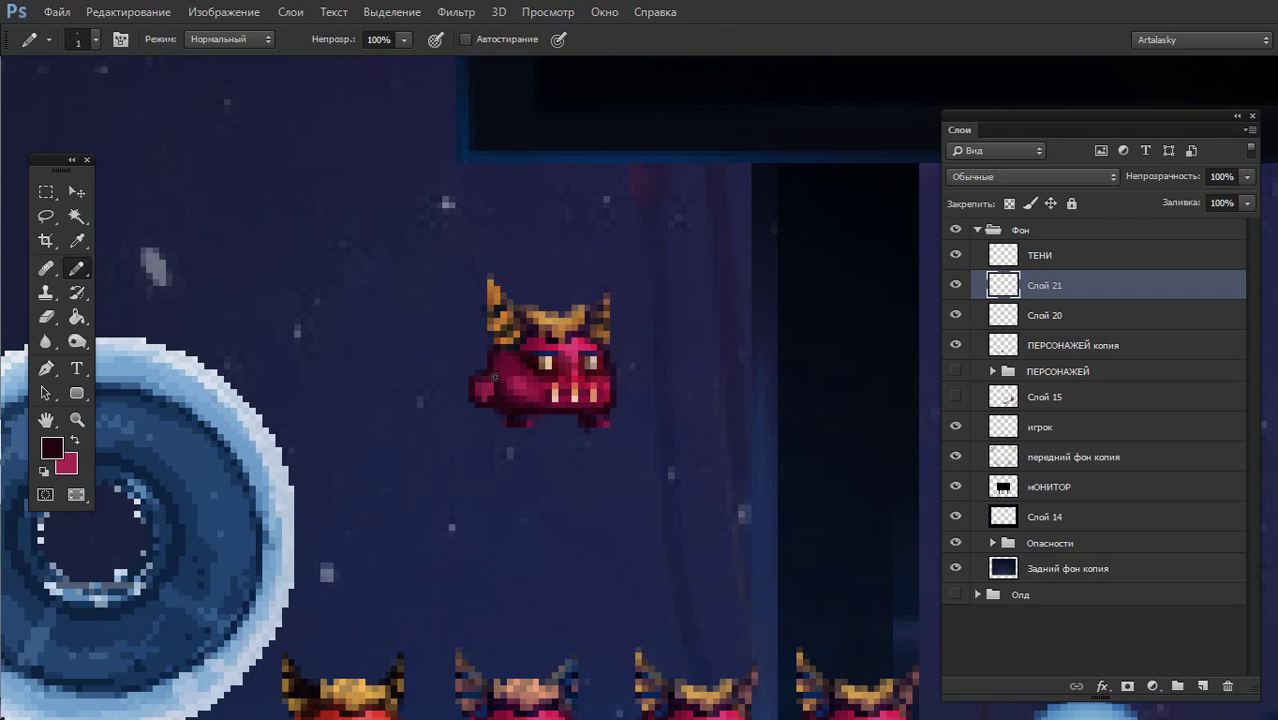
- Copy the monster's left part onto its own layer, Слой 21 копия
key(m)
drag(455, 357, 519, 420)
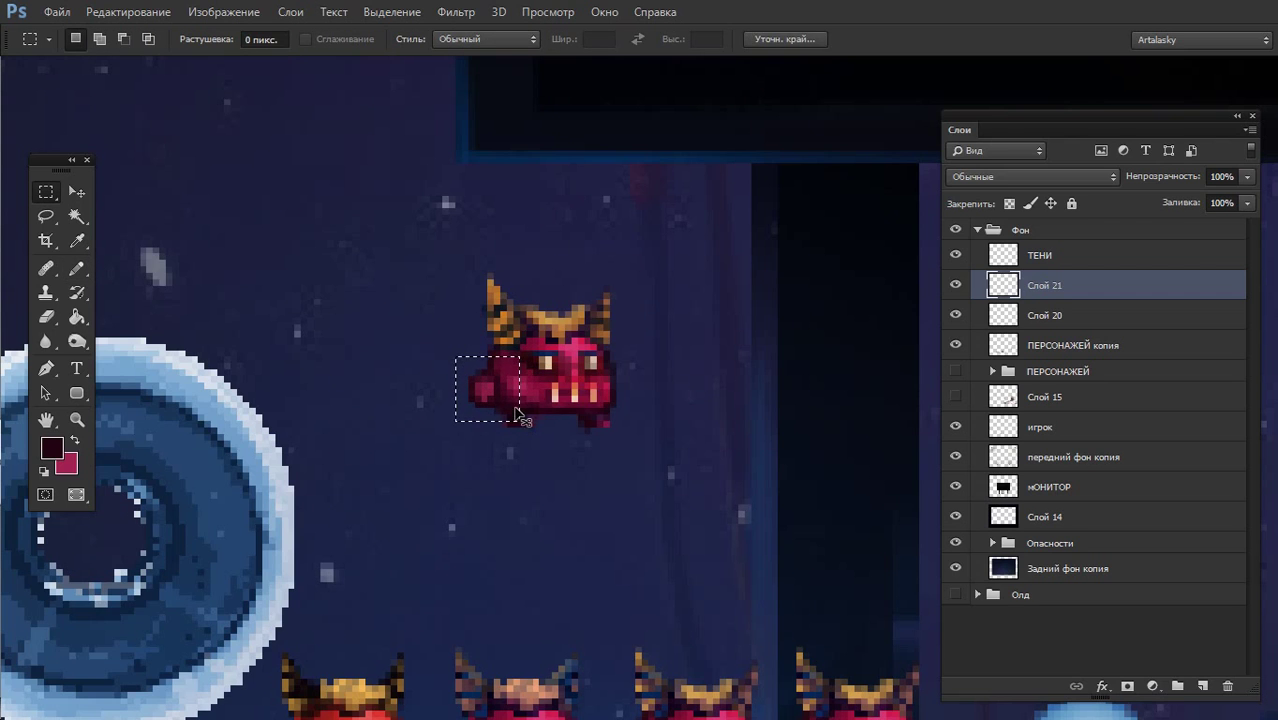
key(ctrl+d)
key(ctrl+j)
- Place Слой 21 копия below ПЕРСОНАЖЕЙ копия and shift it right to widen the monster
drag(1030, 284, 1040, 358)
drag(576, 377, 591, 377)
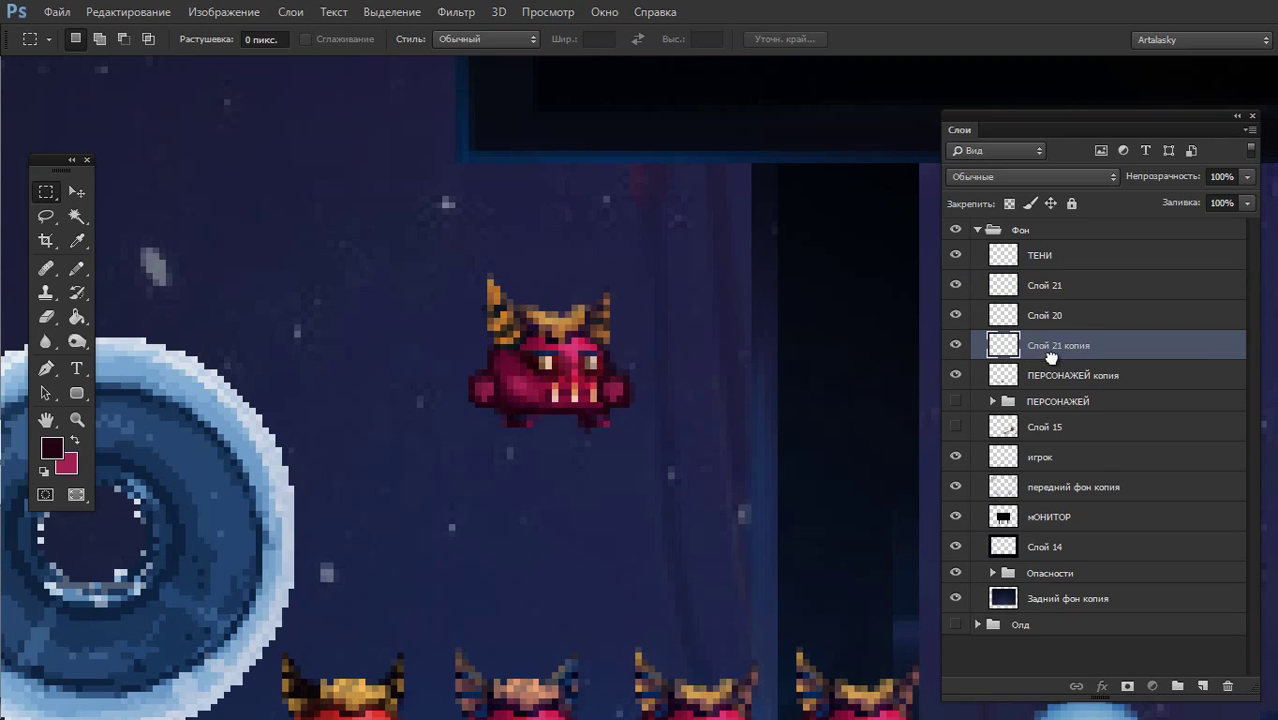
drag(1051, 357, 1054, 390)
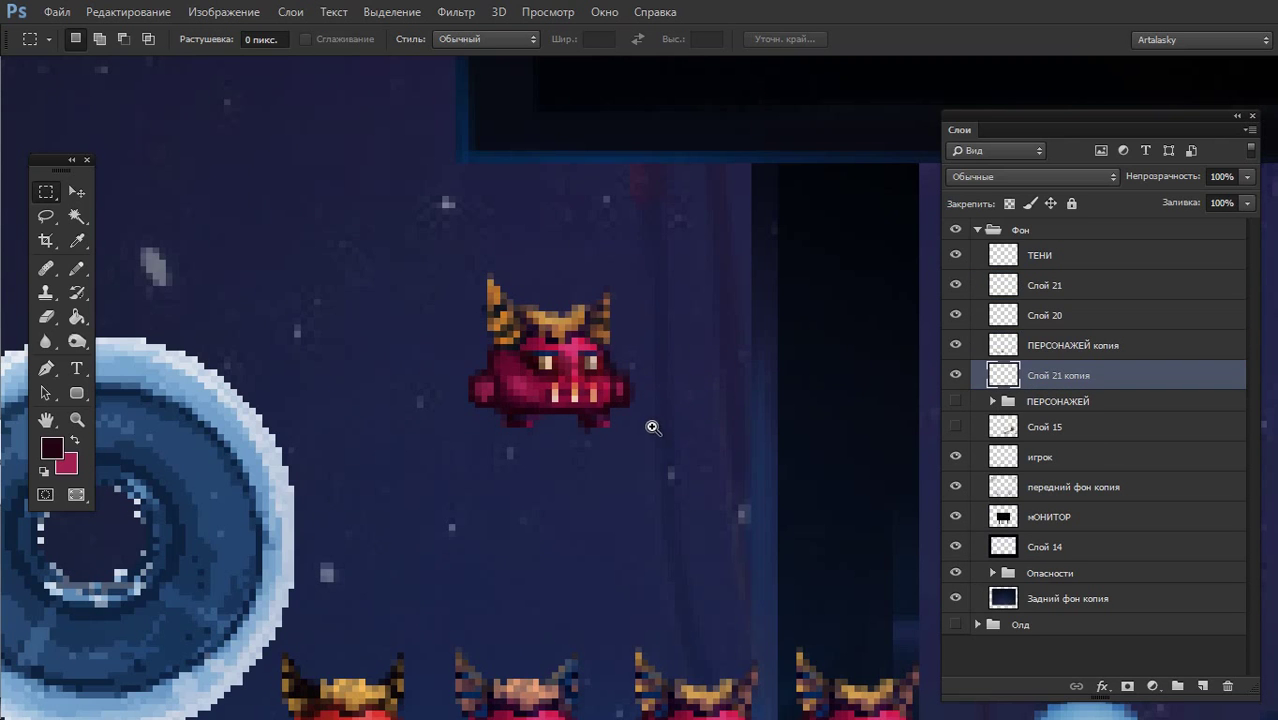
scroll(653, 428, down, 5)
mouse_move(570, 442)
mouse_down()
mouse_move(630, 490)
mouse_move(352, 520)
mouse_up()
scroll(570, 476, up, 1)
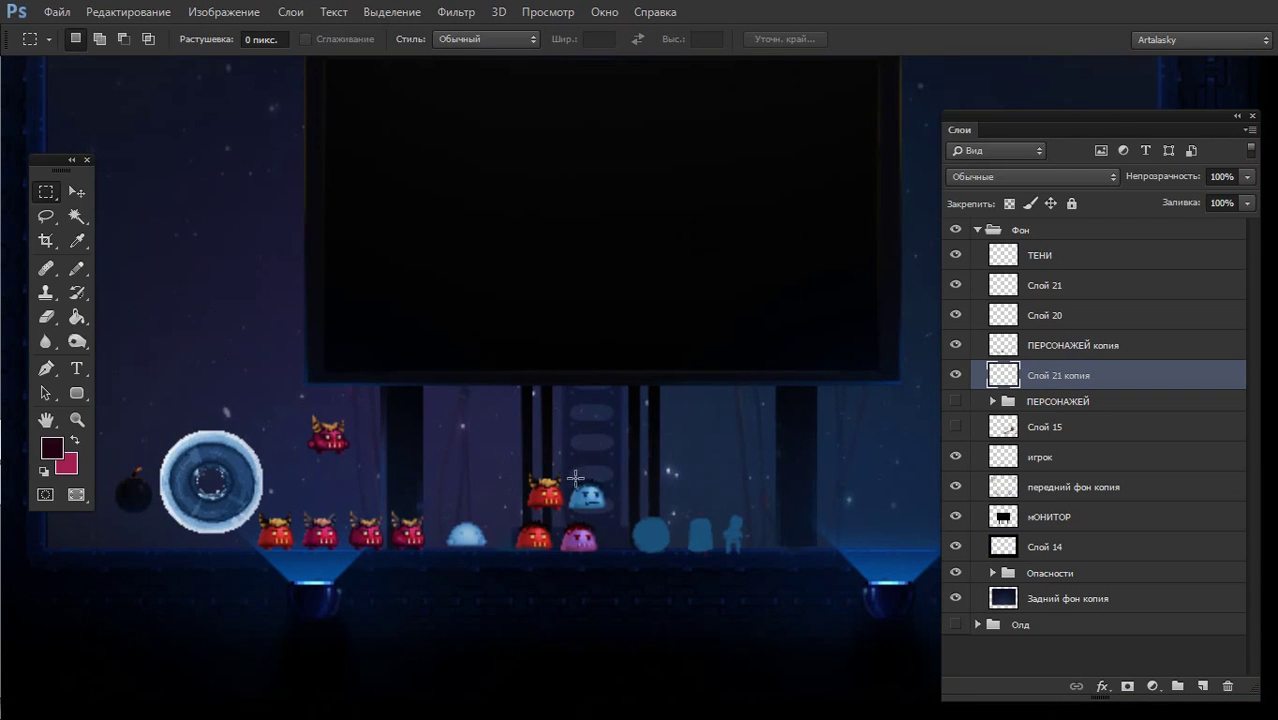
drag(533, 322, 563, 415)
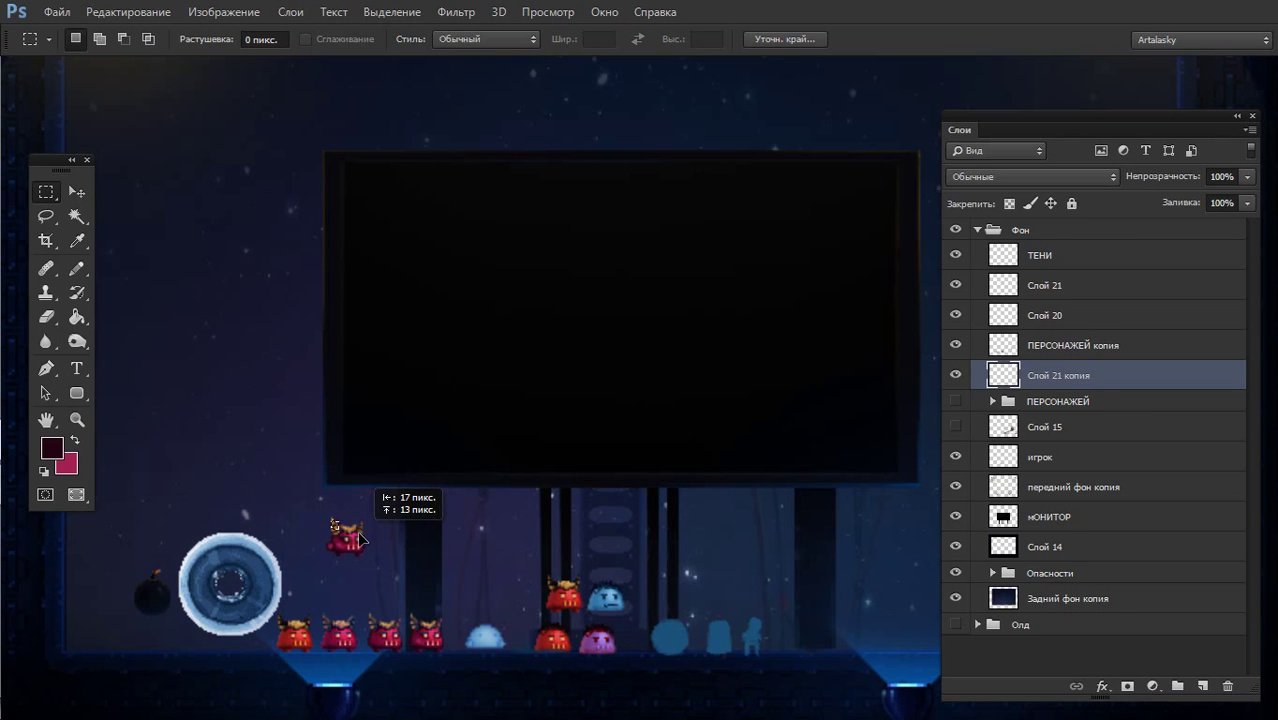
- Put Слой 21, Слой 20 and their copies inside the ПЕРСОНАЖЕЙ group, viewing the floating monster
key(ctrl+z)
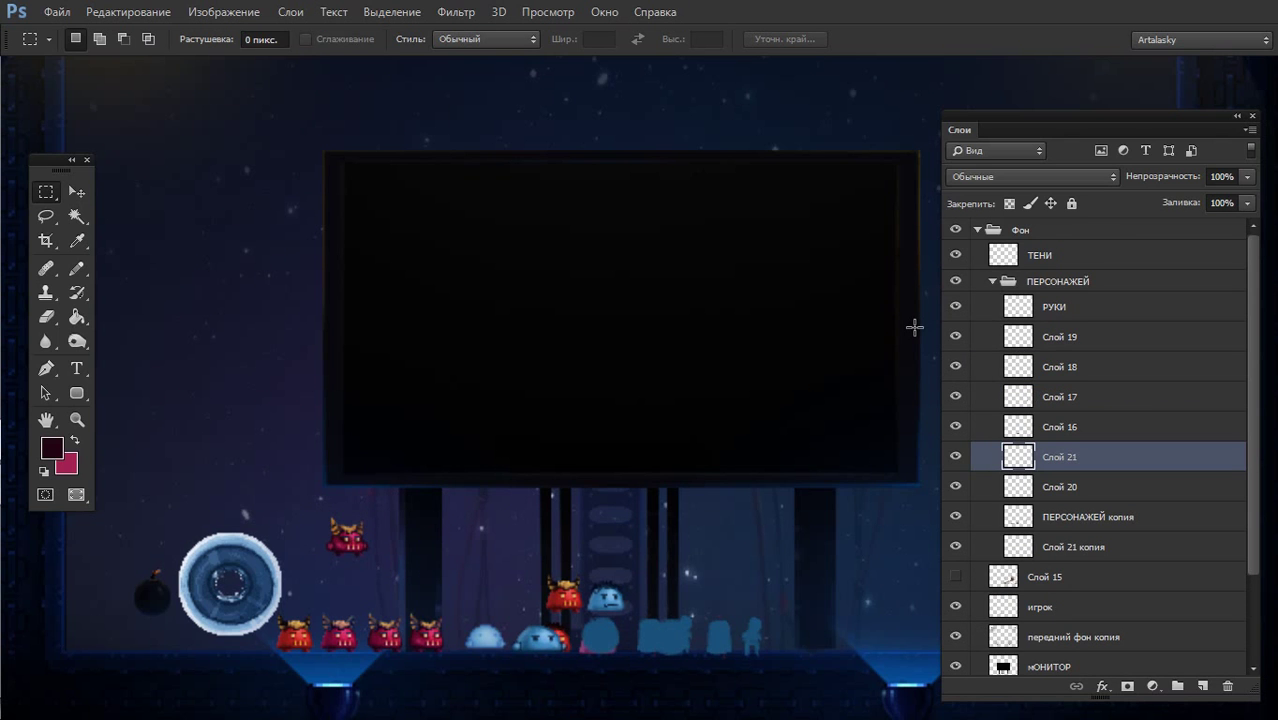
scroll(688, 519, up, 2)
scroll(650, 447, up, 2)
scroll(710, 447, up, 2)
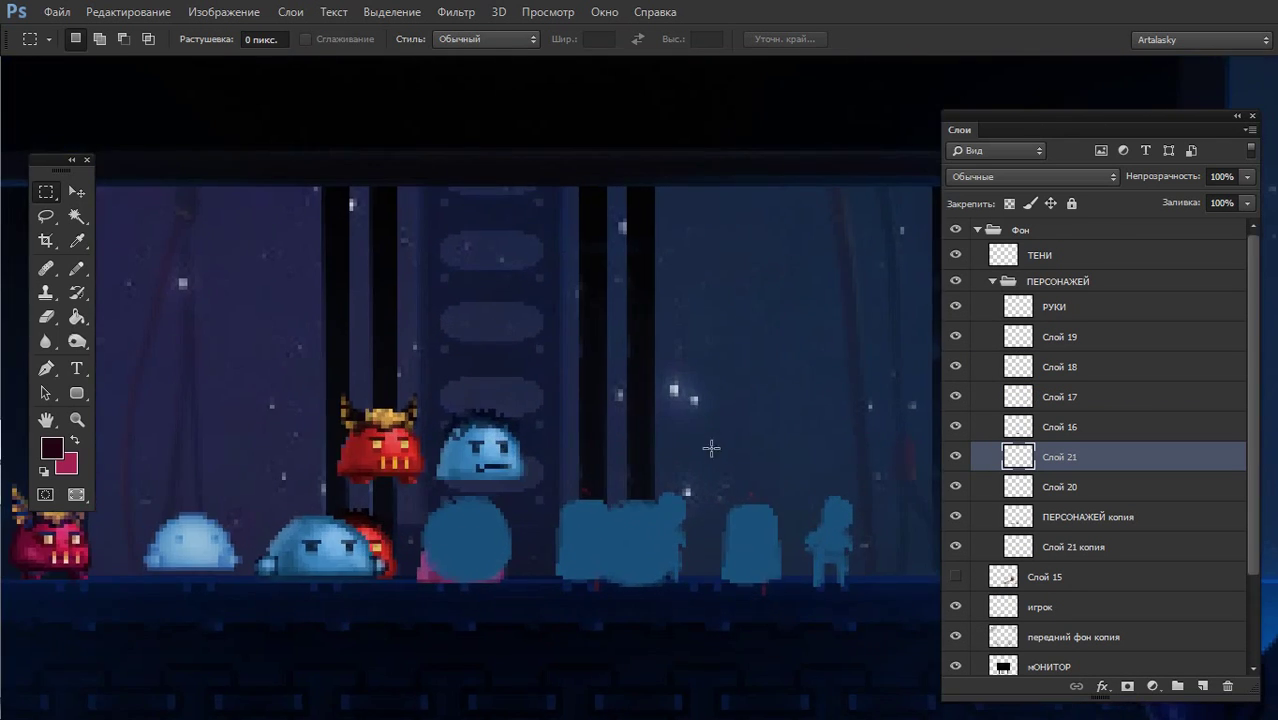
drag(415, 567, 705, 589)
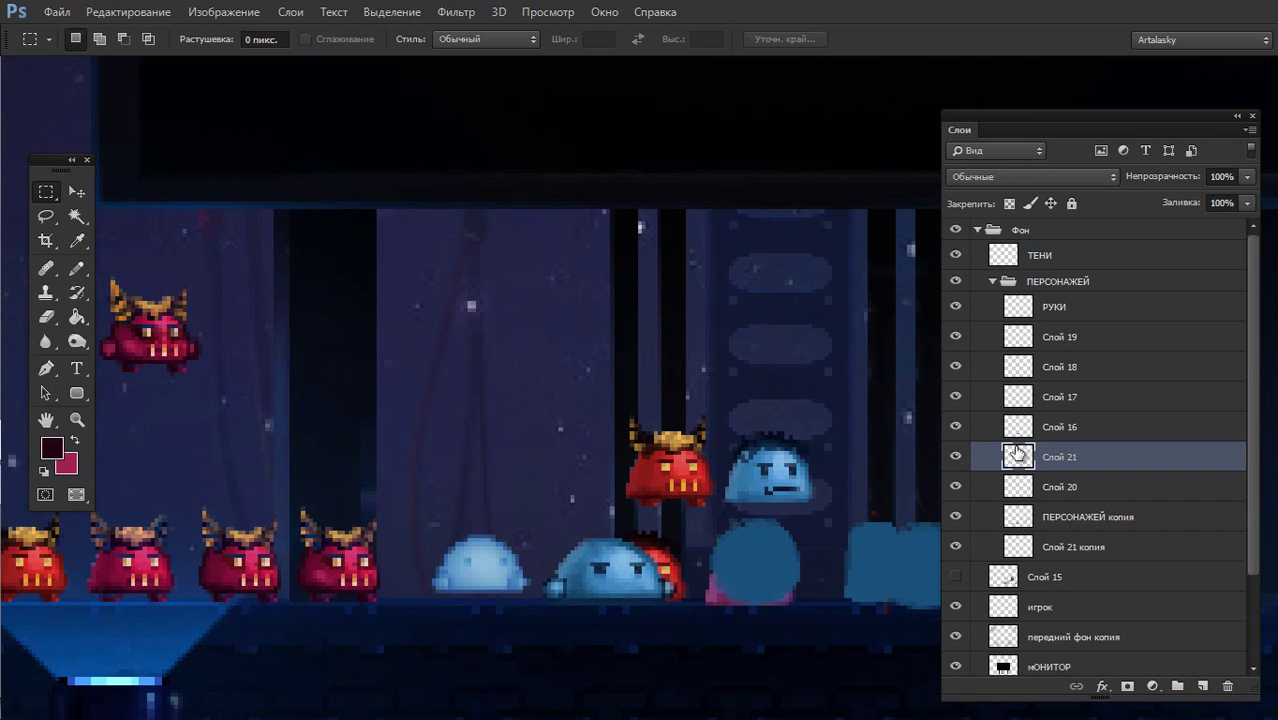
drag(677, 437, 955, 492)
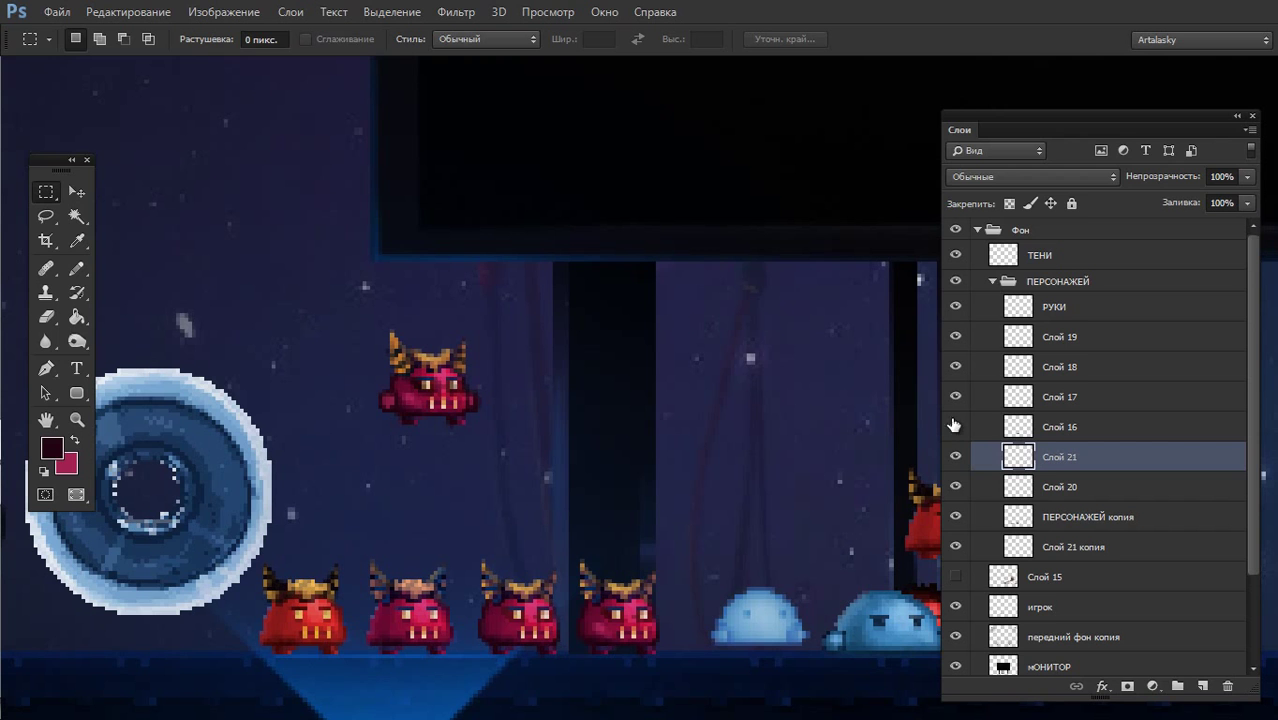
- Toggle visibility of Слой 21, Слой 20 and ПЕРСОНАЖЕЙ копия to compare the widened monster
click(956, 487)
click(980, 490)
click(956, 517)
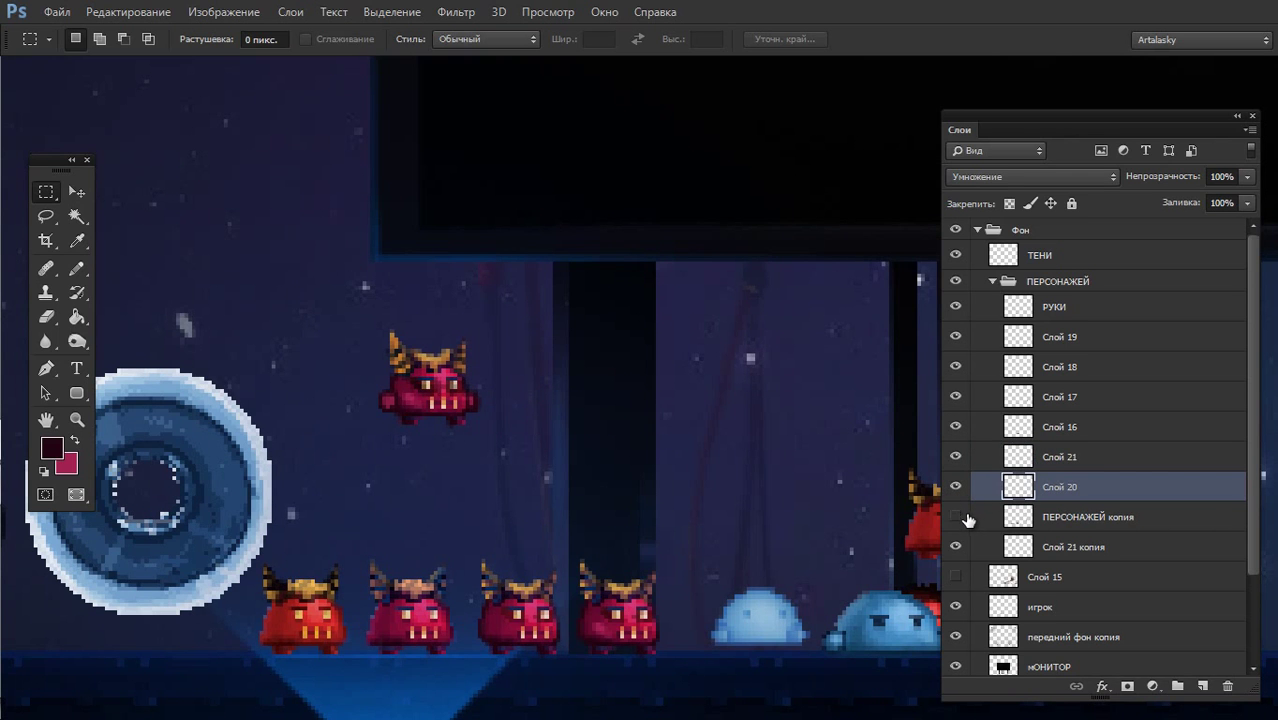
click(998, 518)
click(957, 518)
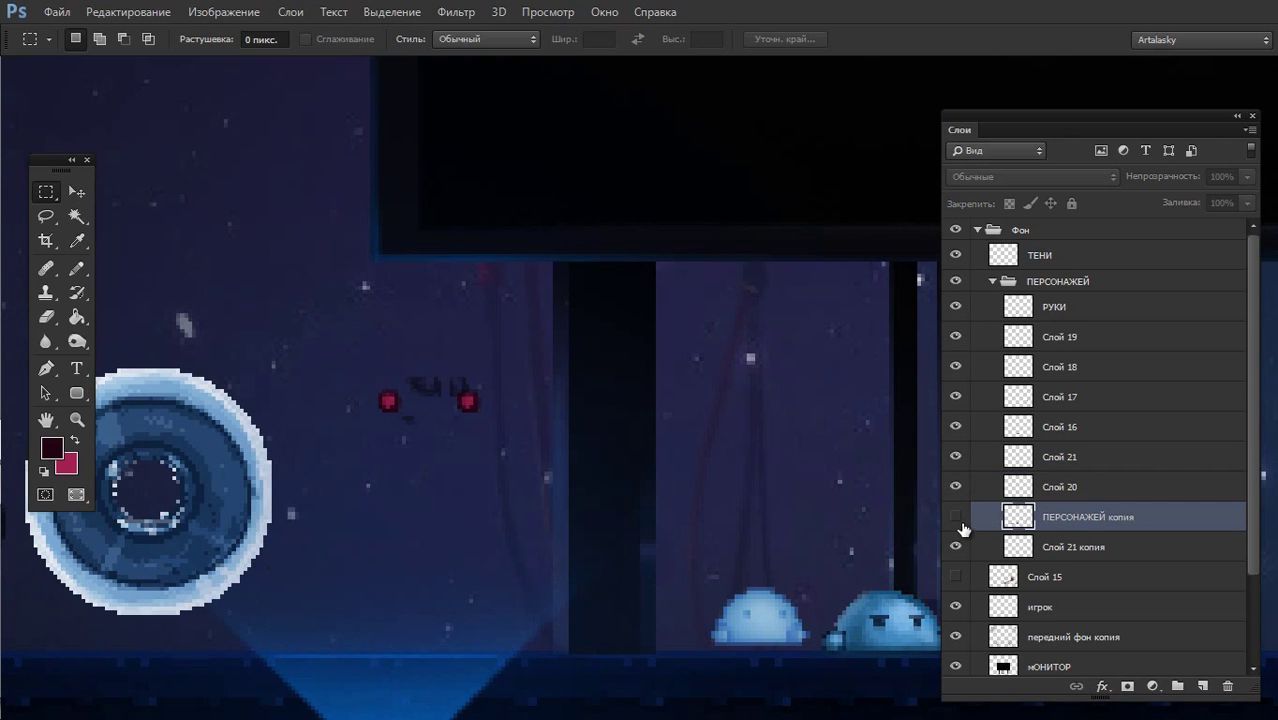
- Duplicate the widened monster as Слой 21 копия 2 and 3, then lasso the lower monster
click(956, 517)
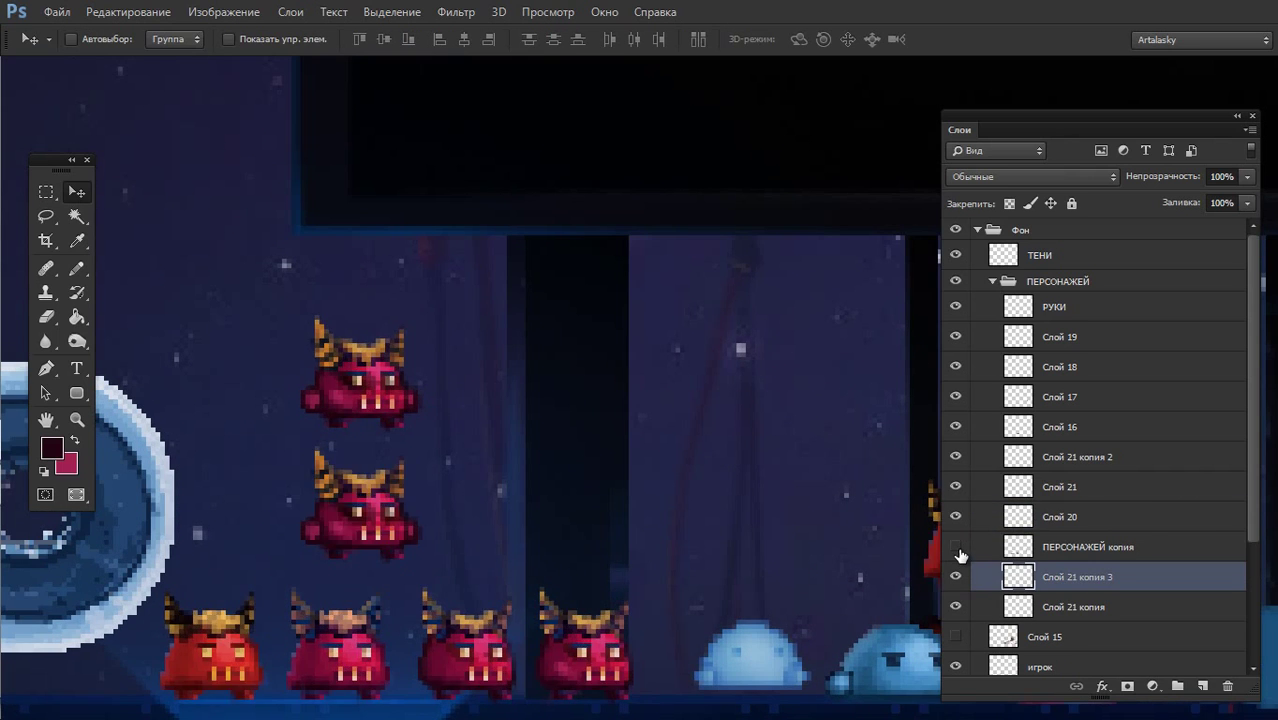
click(956, 547)
click(995, 550)
key(m)
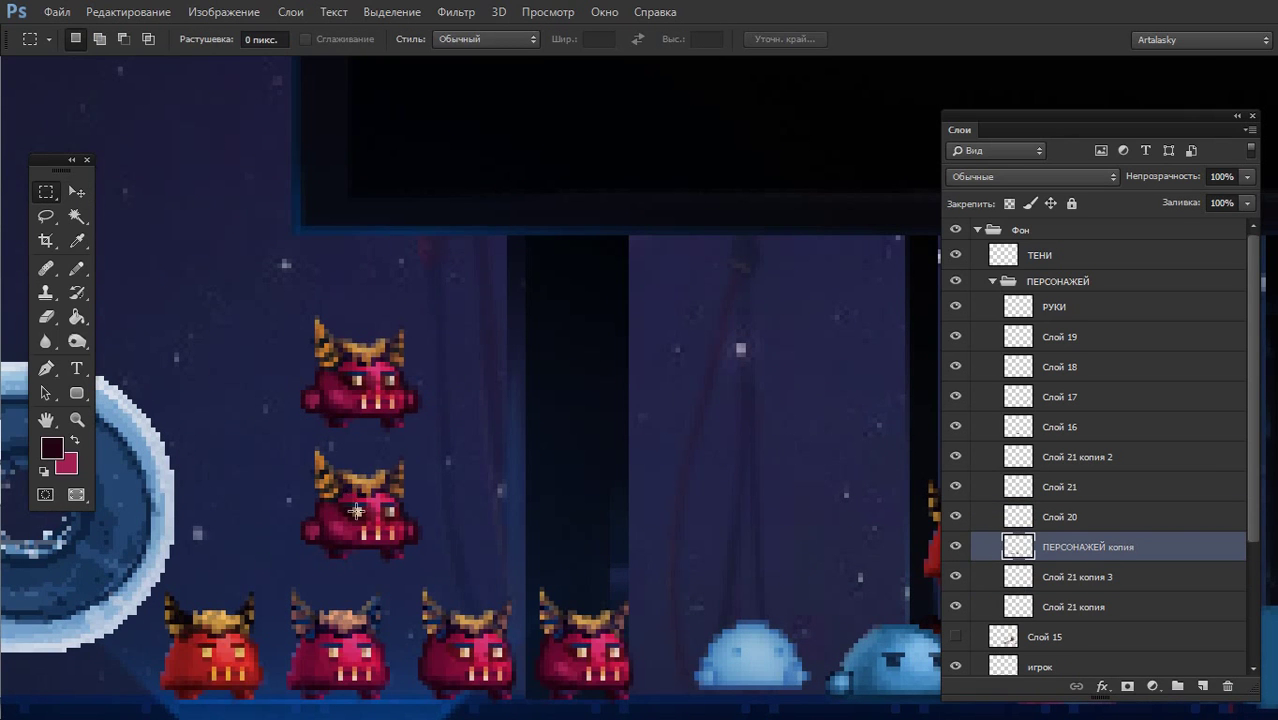
key(l)
mouse_move(333, 561)
mouse_down()
mouse_move(339, 494)
mouse_move(388, 490)
mouse_move(411, 515)
mouse_move(328, 579)
mouse_move(320, 562)
mouse_up()
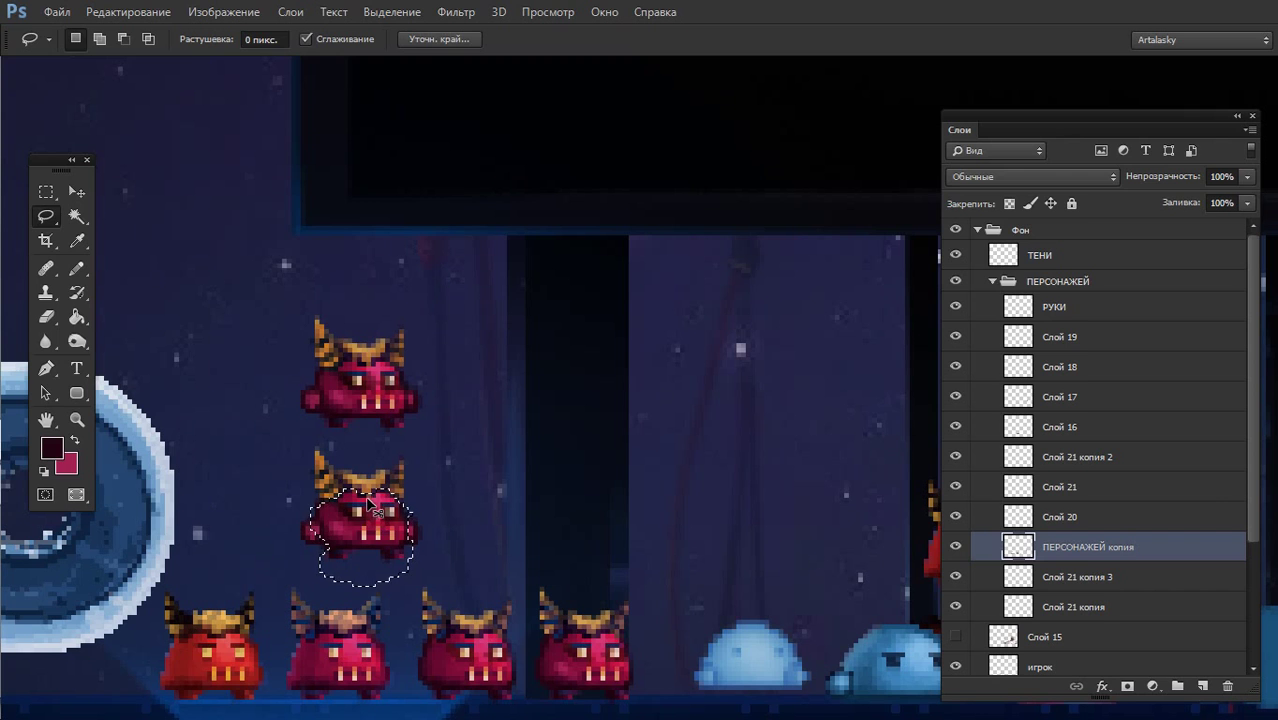
- Recolour the lassoed lower demon with Hue +22, Saturation +20, Lightness -2
key(ctrl+u)
drag(921, 382, 939, 384)
drag(909, 434, 921, 440)
drag(921, 338, 942, 338)
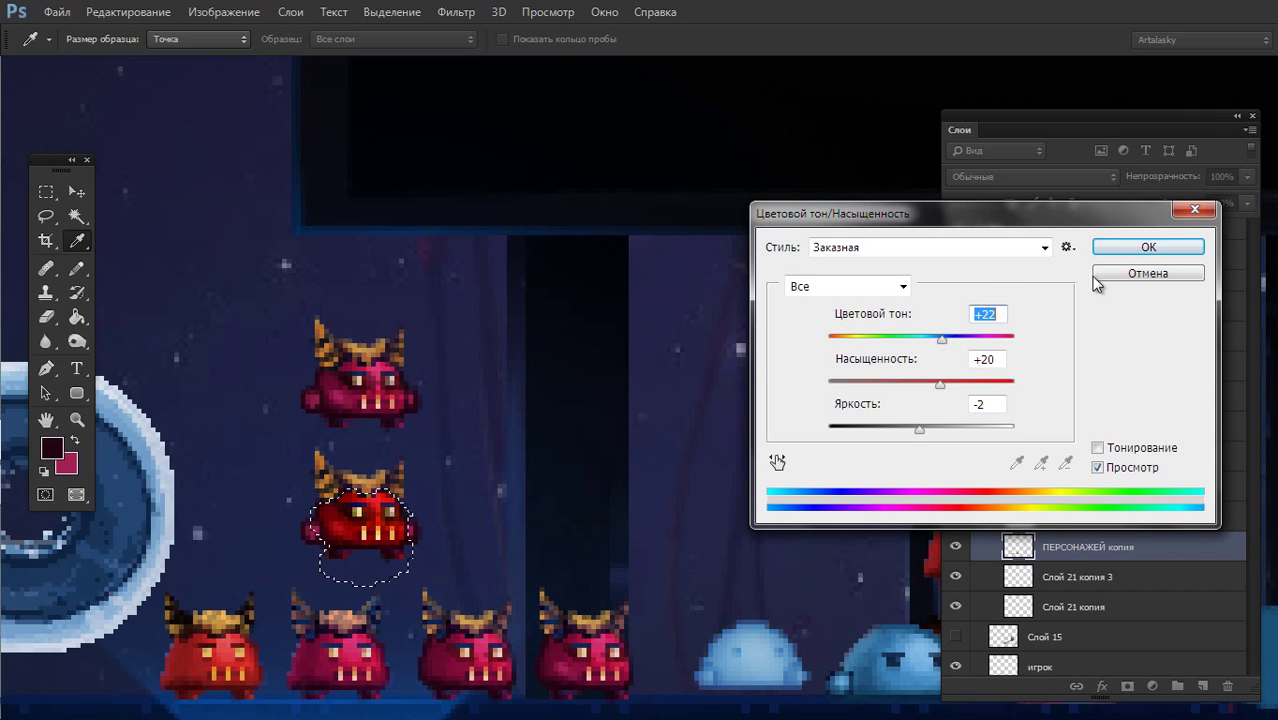
click(1140, 255)
- Drop the selection and inspect the magenta-over-crimson demon stack
scroll(542, 448, down, 3)
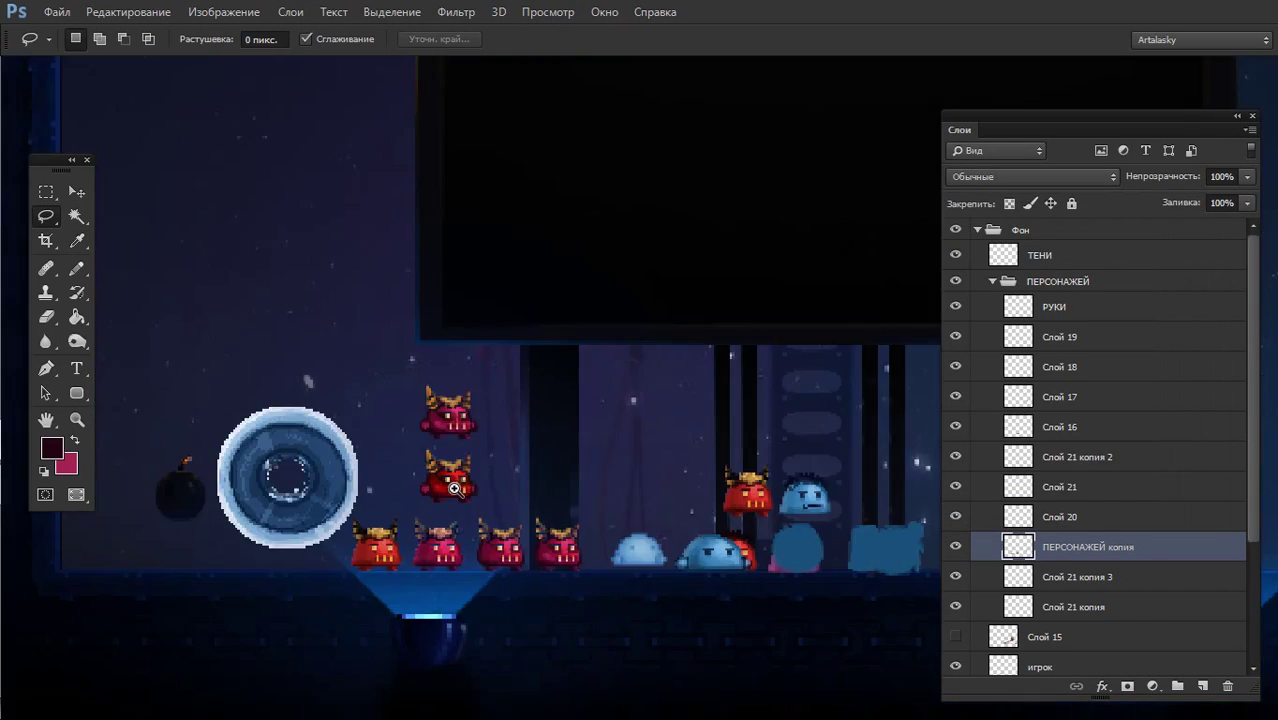
scroll(447, 505, down, 2)
scroll(542, 400, up, 1)
scroll(516, 422, up, 2)
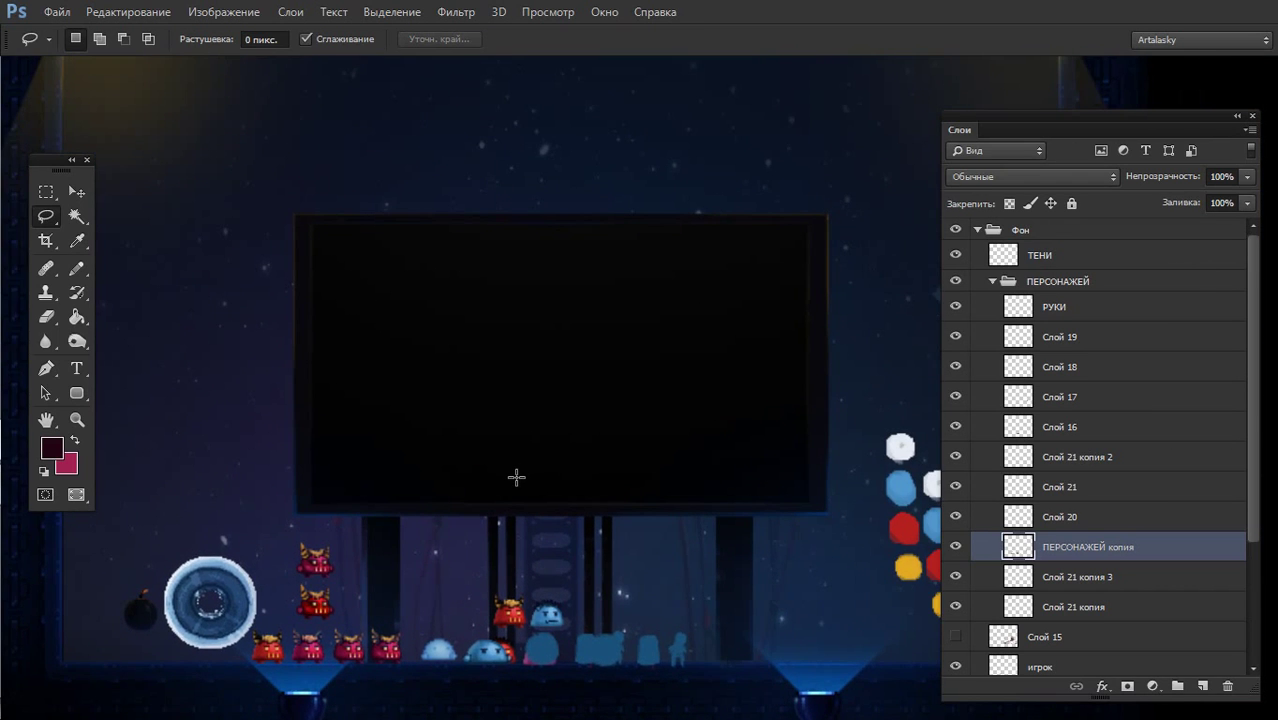
drag(322, 565, 337, 580)
click(353, 594)
scroll(316, 620, up, 3)
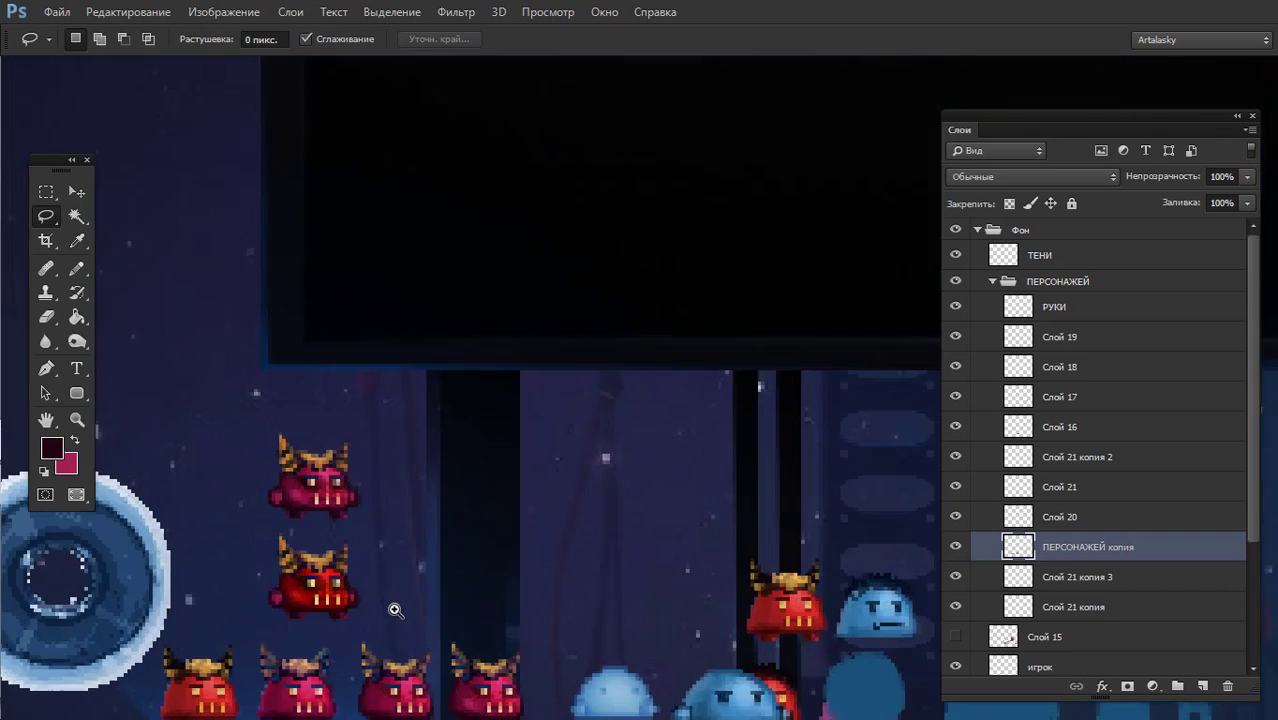
scroll(366, 570, down, 2)
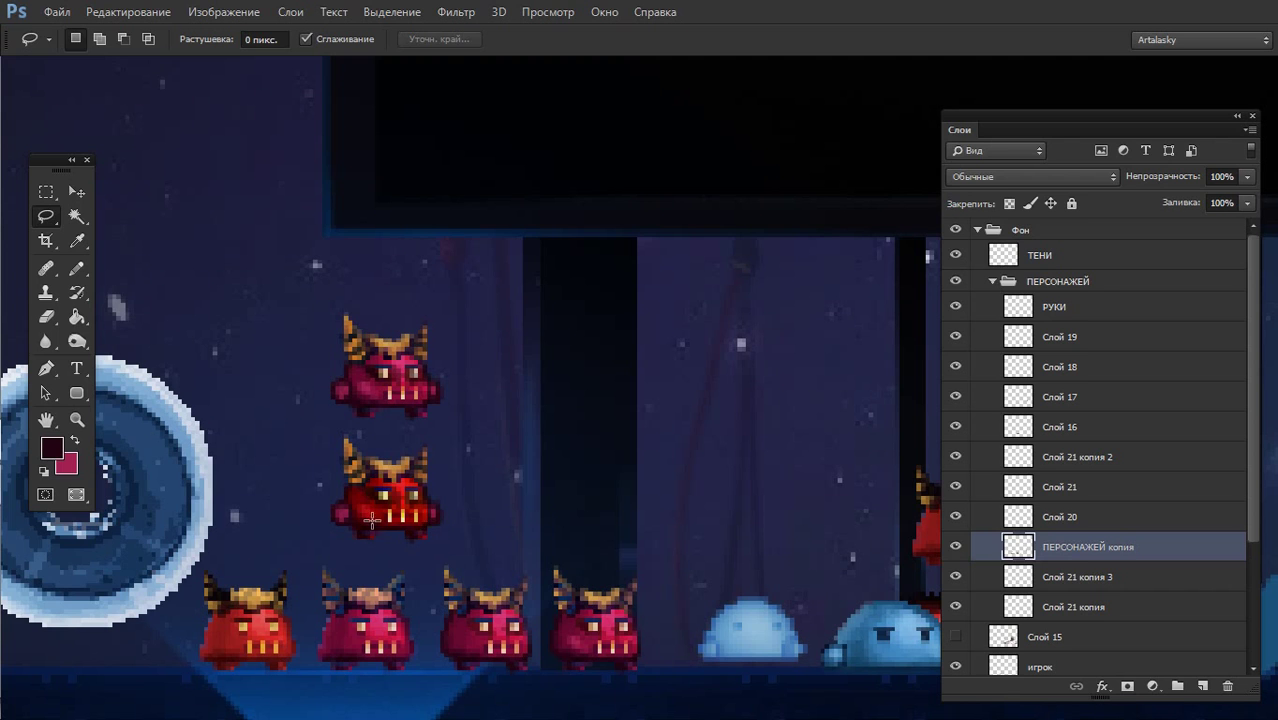
- Select Слой 21 копия 3 and try out different hue and saturation shifts
click(957, 608)
click(980, 580)
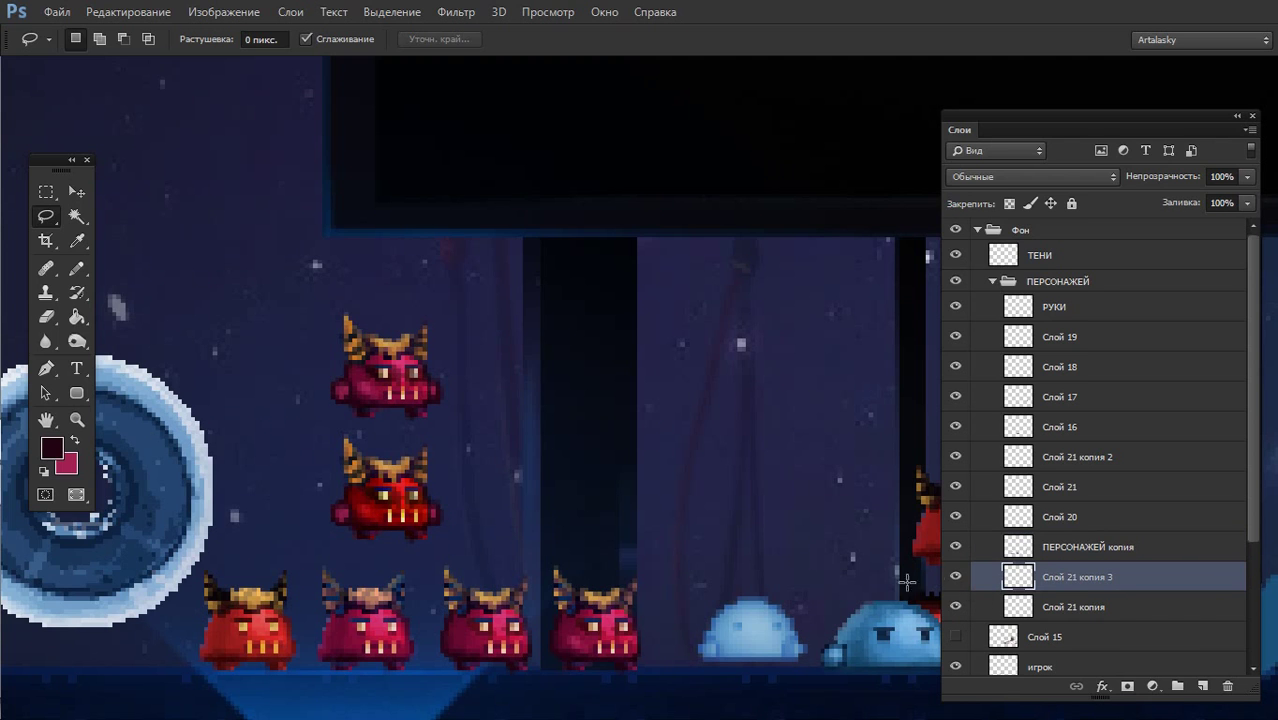
key(ctrl+u)
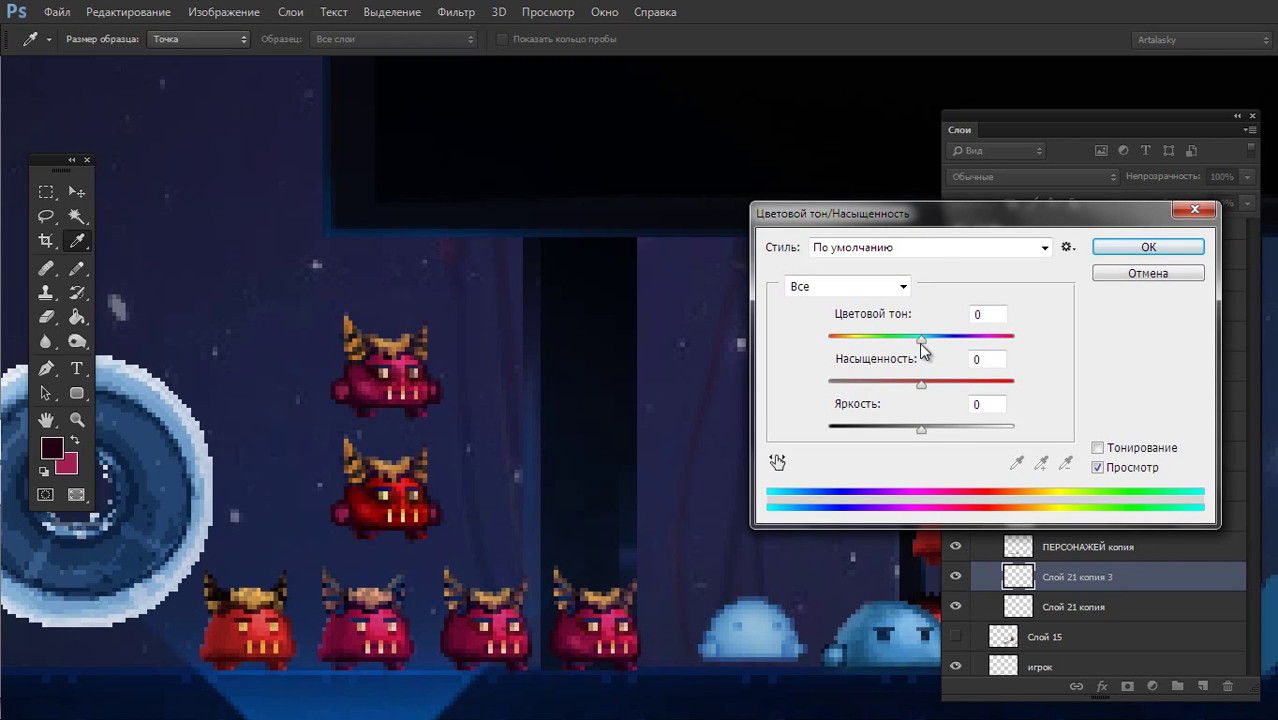
drag(921, 340, 1000, 355)
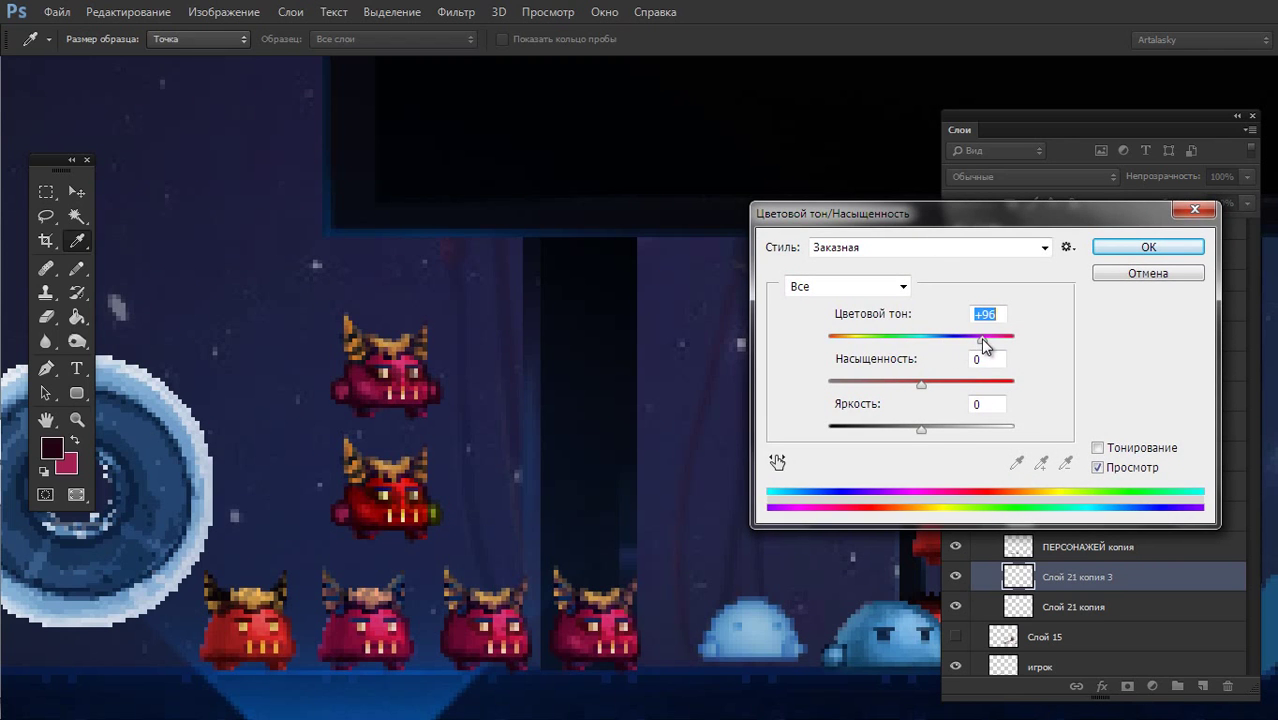
mouse_move(996, 357)
mouse_down()
mouse_move(820, 380)
mouse_move(907, 357)
mouse_move(948, 387)
mouse_move(980, 375)
mouse_up()
mouse_move(926, 429)
mouse_down()
mouse_move(818, 431)
mouse_move(942, 420)
mouse_move(923, 428)
mouse_up()
click(937, 383)
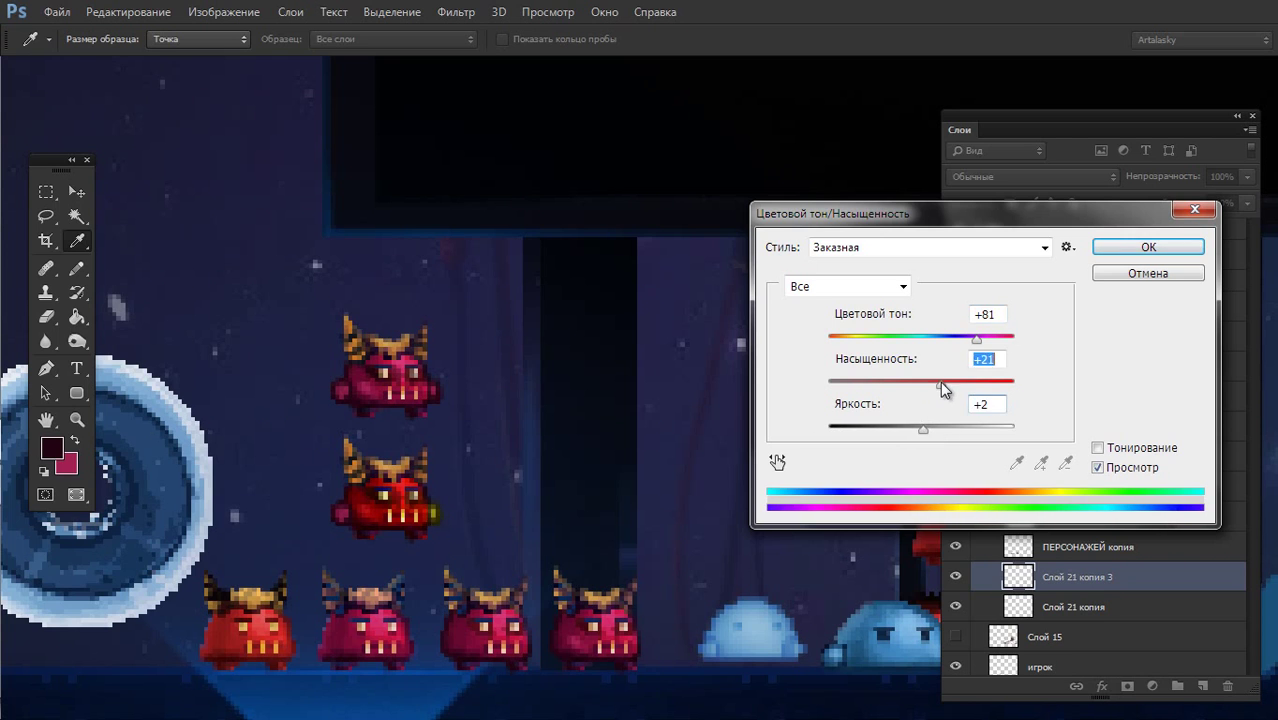
mouse_move(976, 339)
mouse_down()
mouse_move(907, 357)
mouse_move(847, 348)
mouse_move(828, 368)
mouse_move(966, 378)
mouse_up()
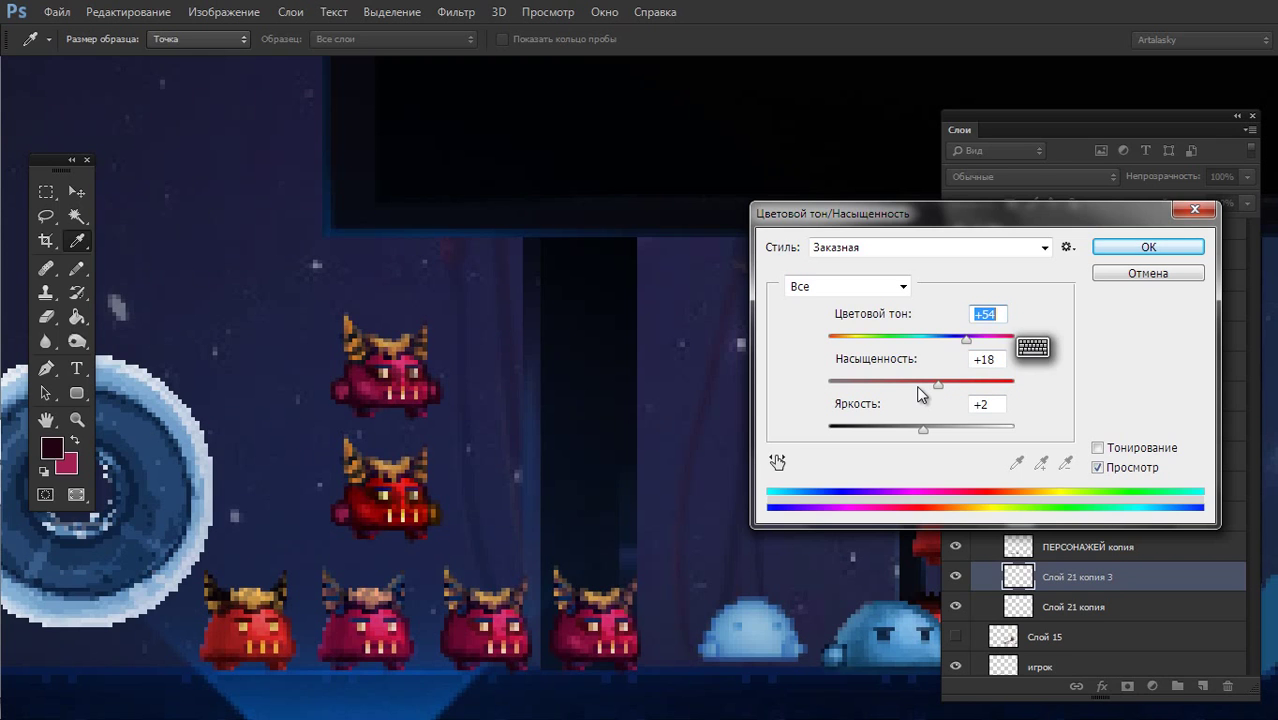
- Settle on Hue +55, Saturation +20, Lightness 0 for Слой 21 копия 3
text(5)
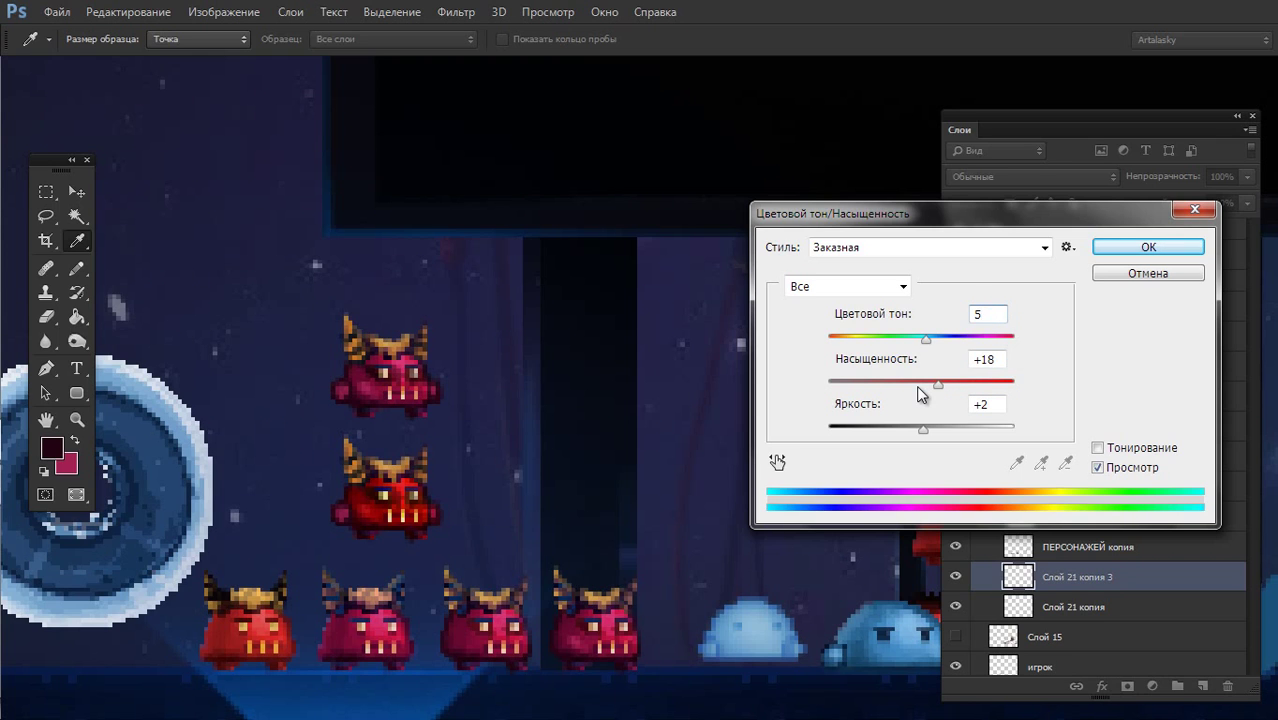
text(+5)
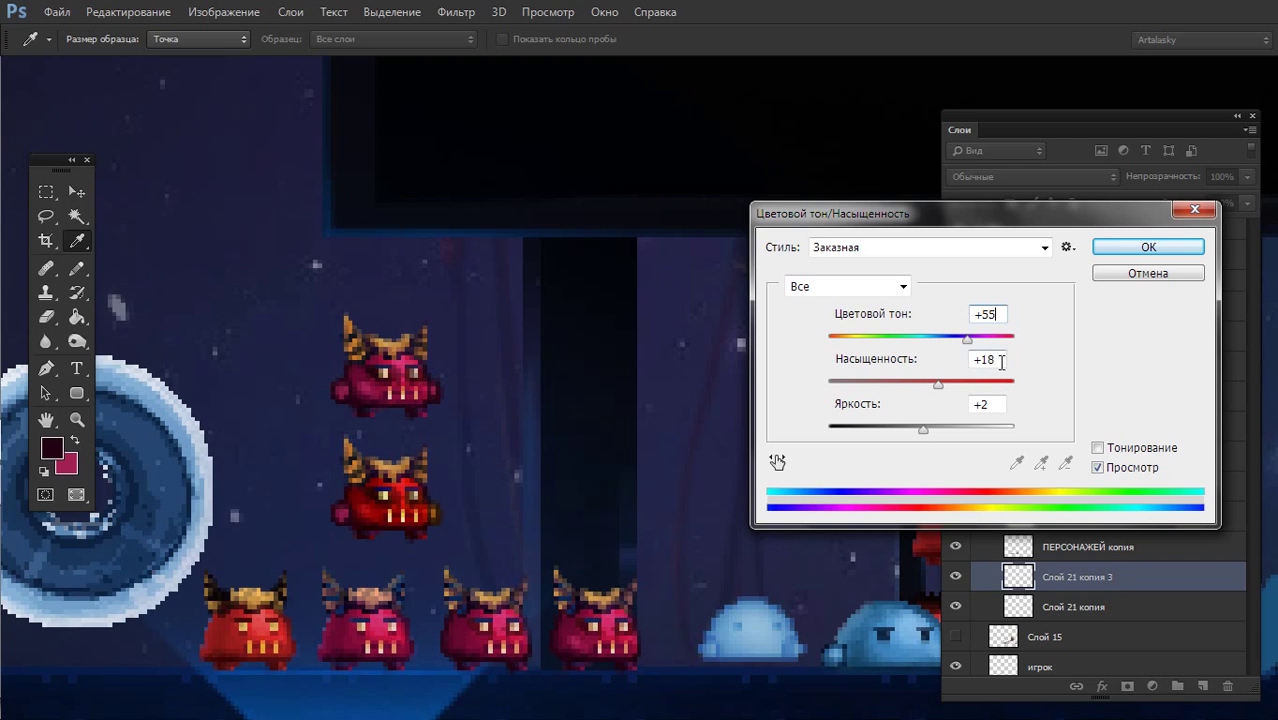
drag(1001, 362, 985, 364)
text(20)
double_click(992, 404)
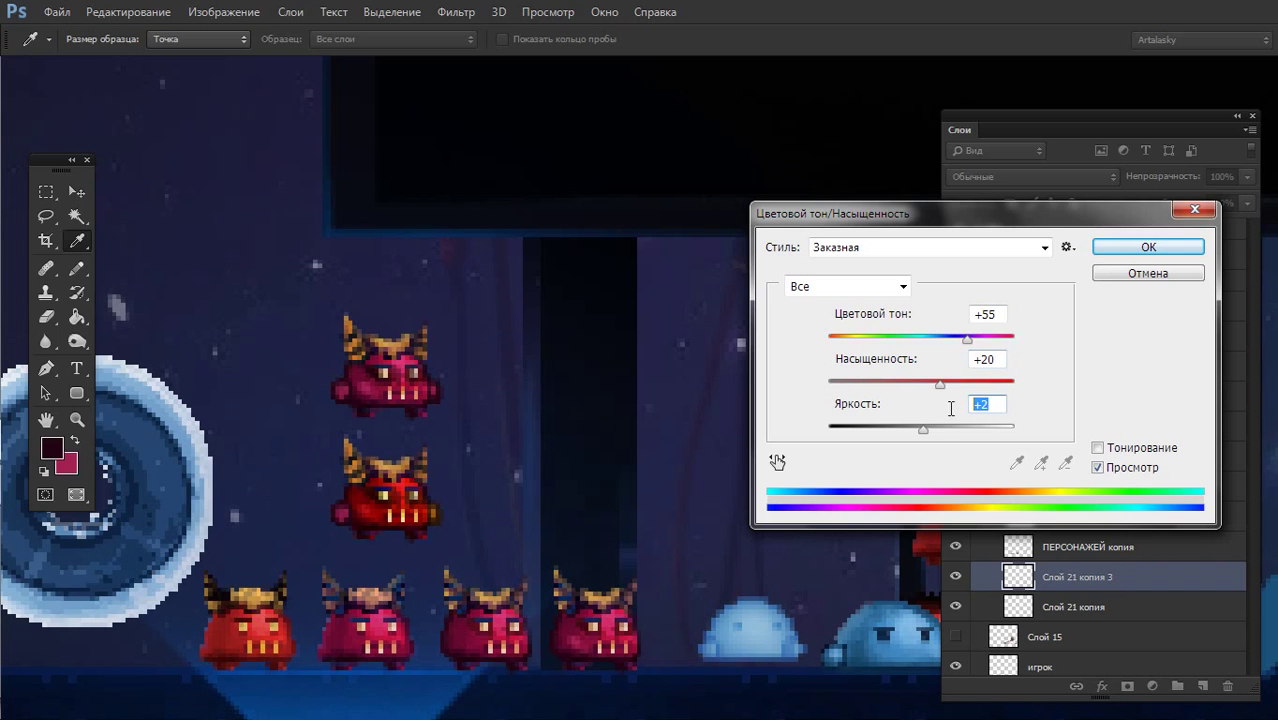
text(0)
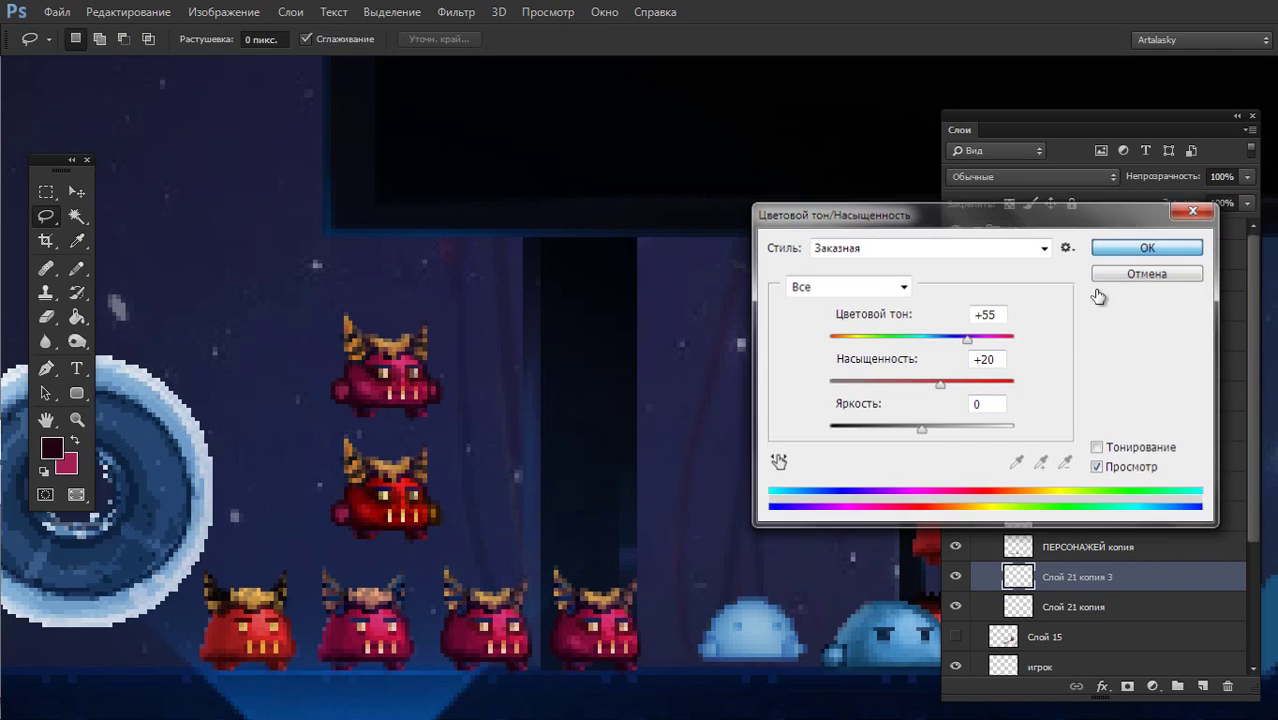
key(Return)
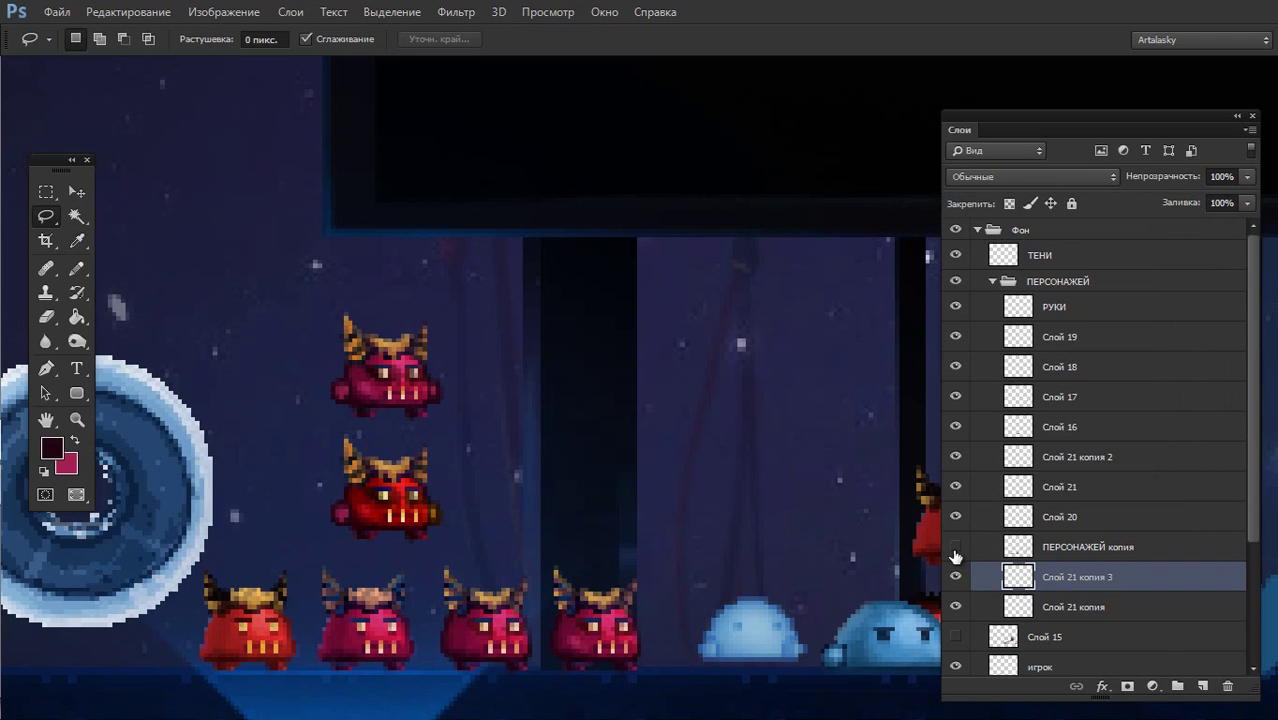
- Identify Слой 21 копия 2 by toggling layers and move it below Слой 20
click(956, 577)
click(956, 517)
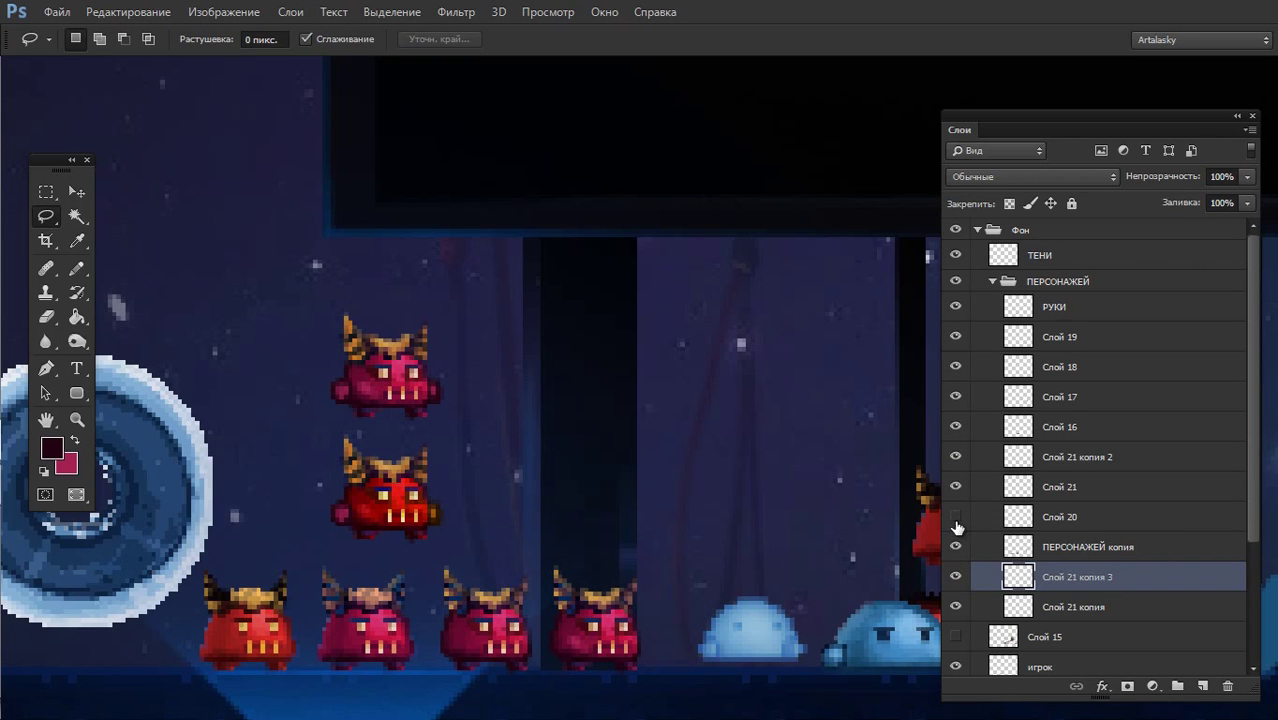
click(956, 487)
click(956, 465)
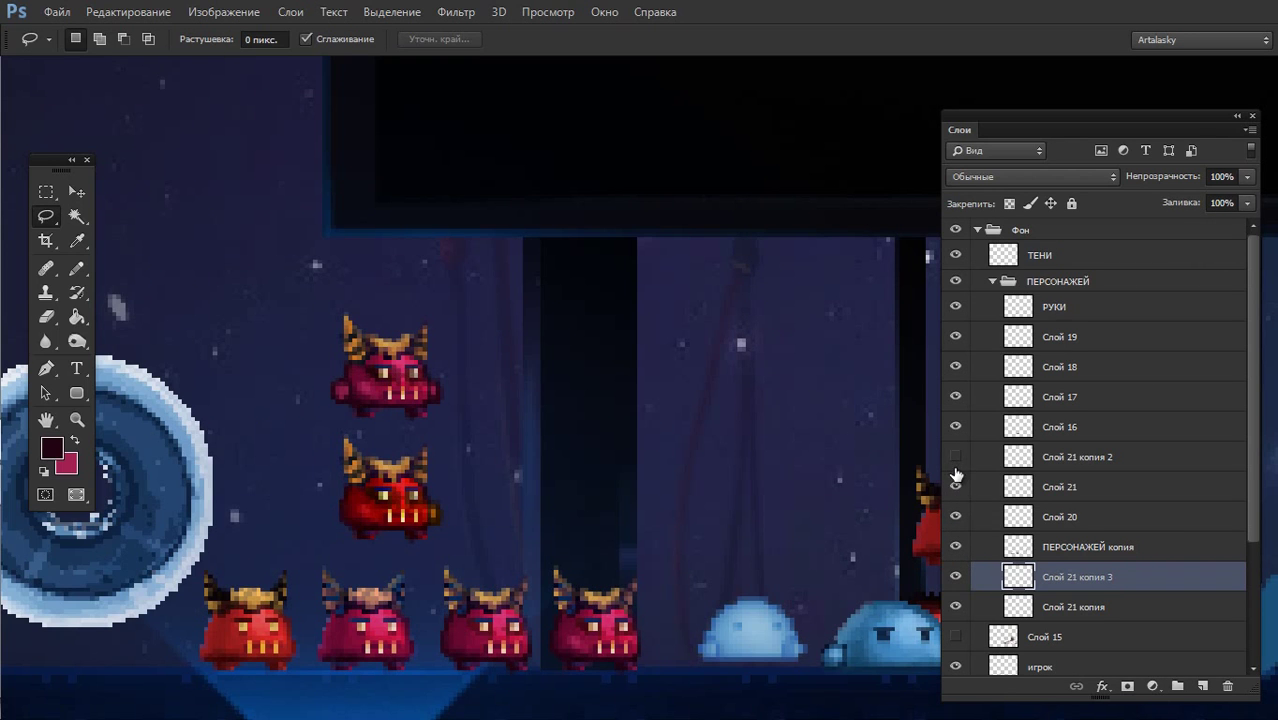
mouse_move(1005, 460)
mouse_down()
mouse_move(1000, 557)
mouse_move(1048, 520)
mouse_up()
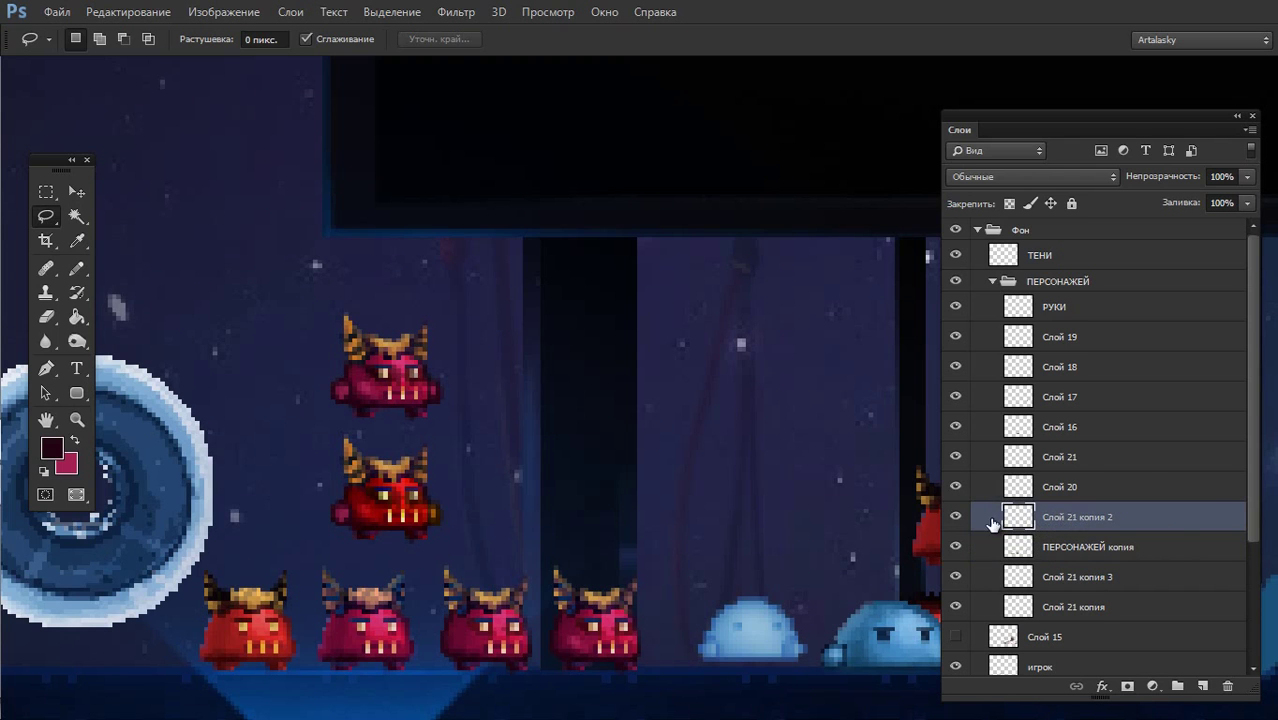
- Recolour Слой 21 копия 2 with Hue 50 and Saturation 25
key(ctrl+u)
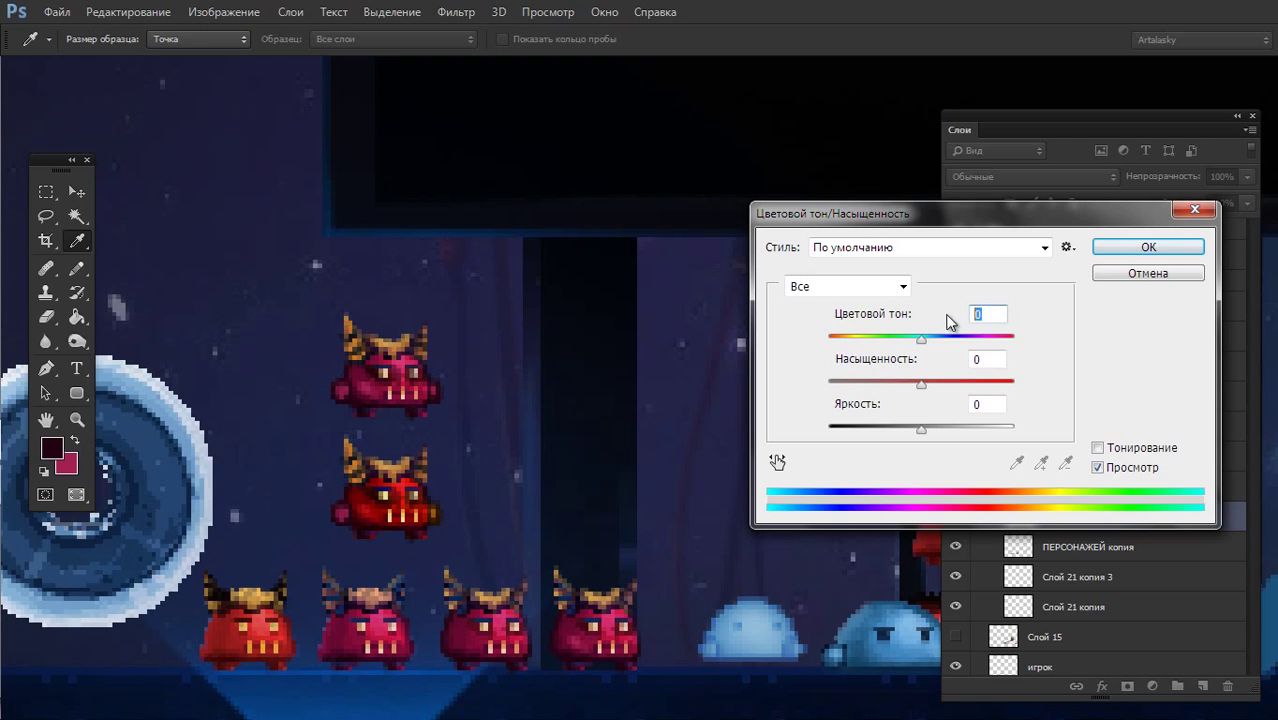
text(50)
click(976, 361)
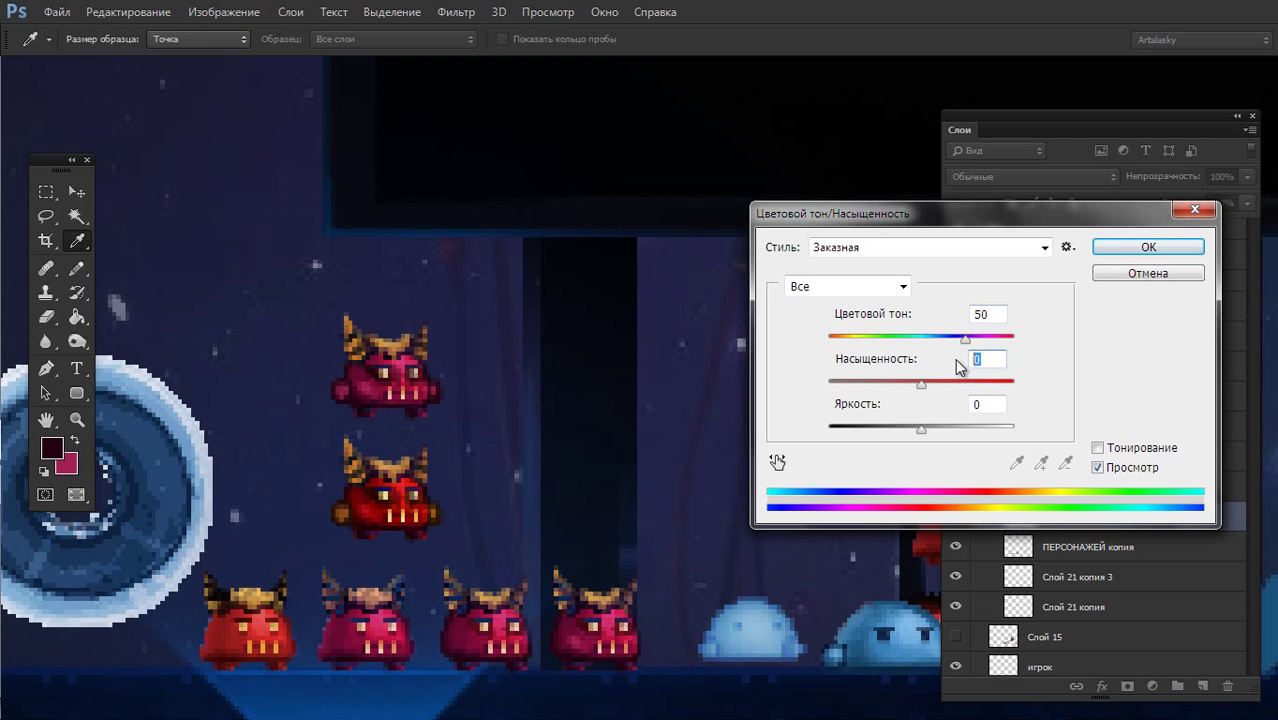
text(2)
text(5)
click(1130, 249)
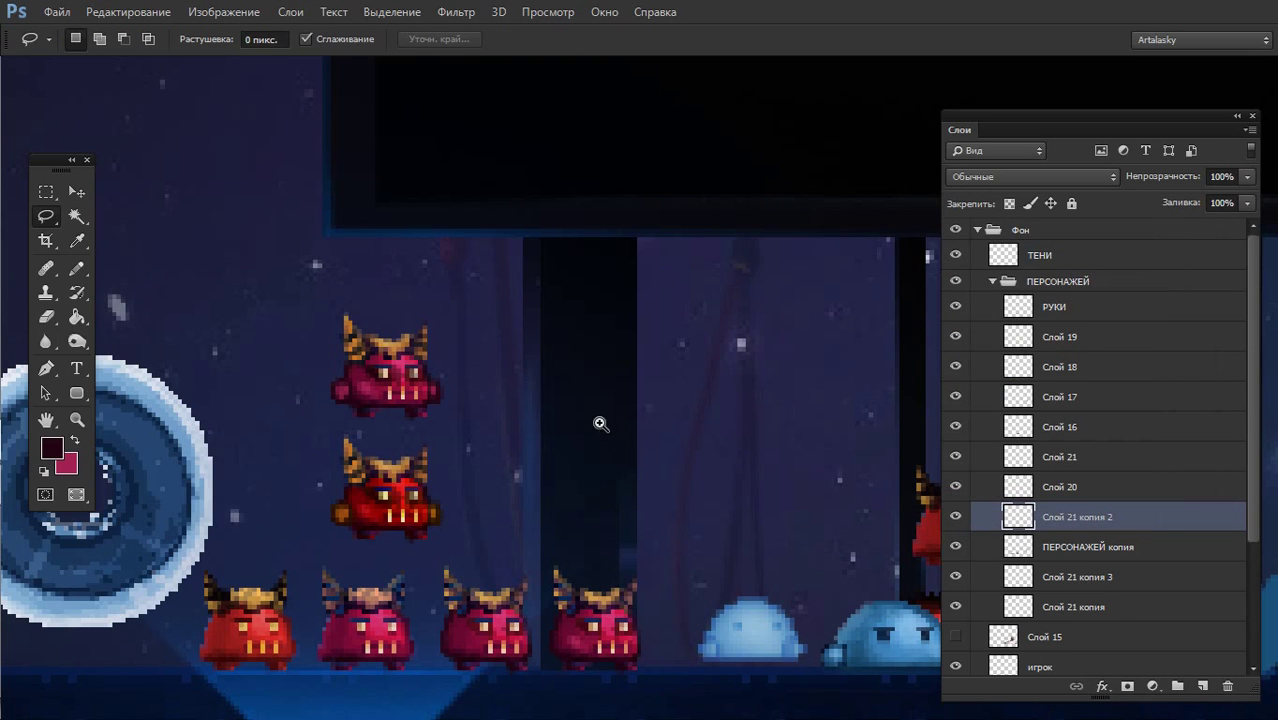
scroll(598, 422, down, 3)
- Show the scene full-screen without panels and zoom in on the floor and demons
scroll(586, 404, down, 2)
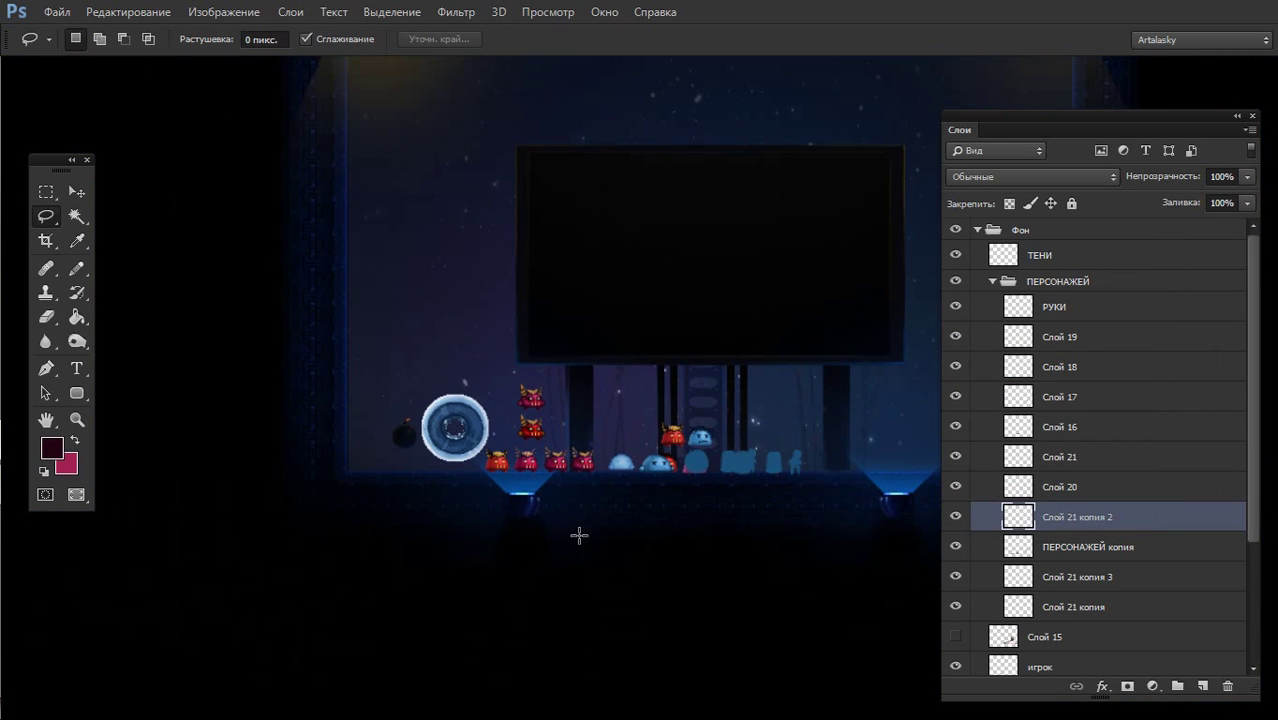
scroll(595, 368, up, 2)
key(f)
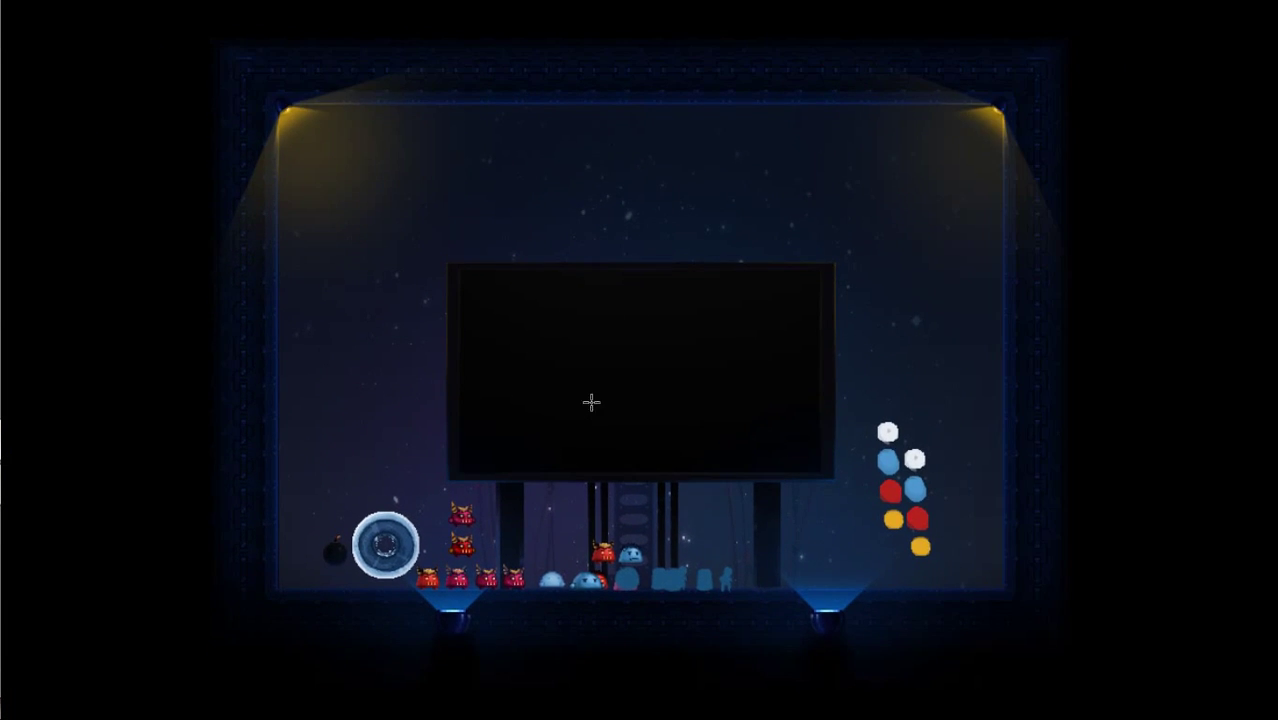
scroll(634, 365, up, 2)
scroll(634, 365, up, 1)
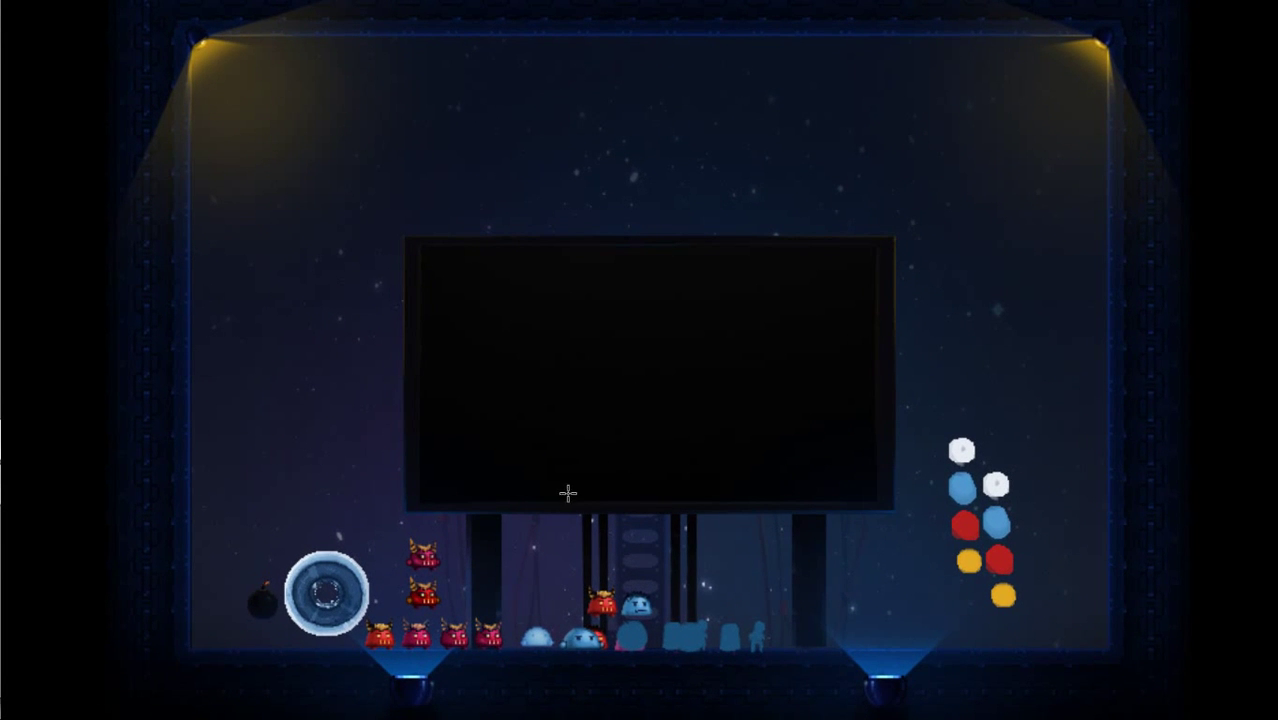
scroll(462, 600, up, 3)
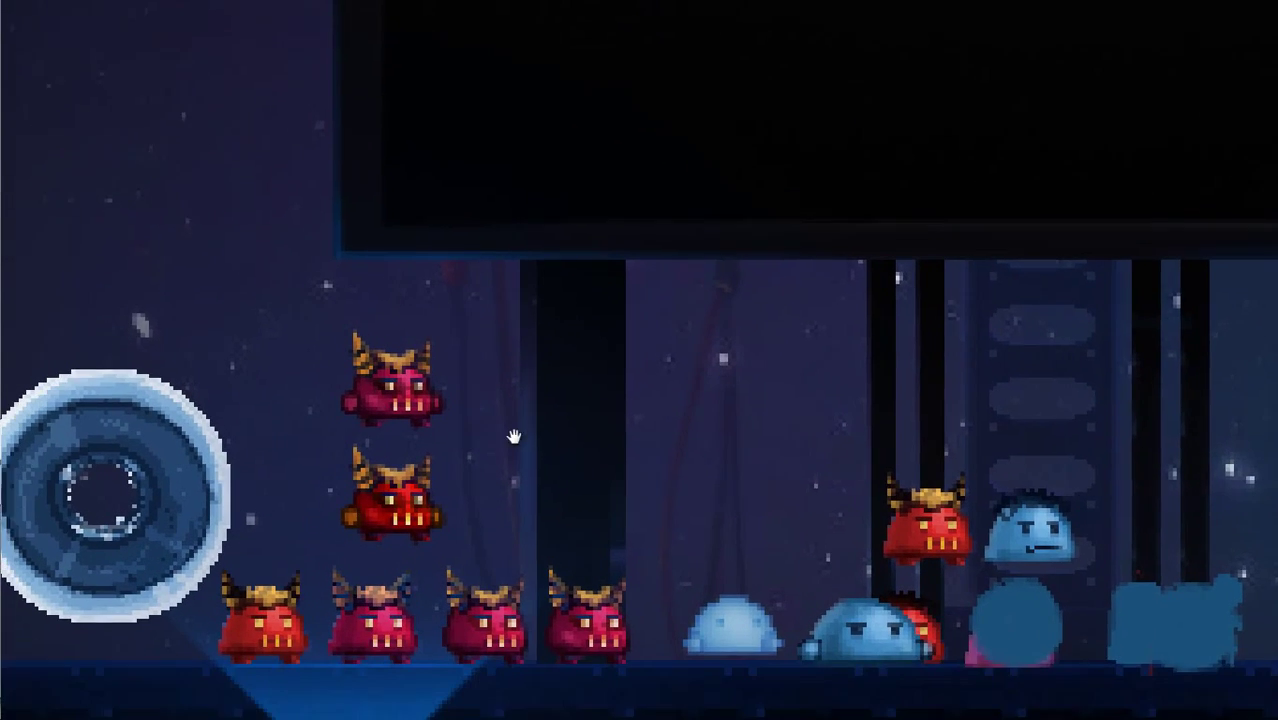
drag(506, 547, 494, 445)
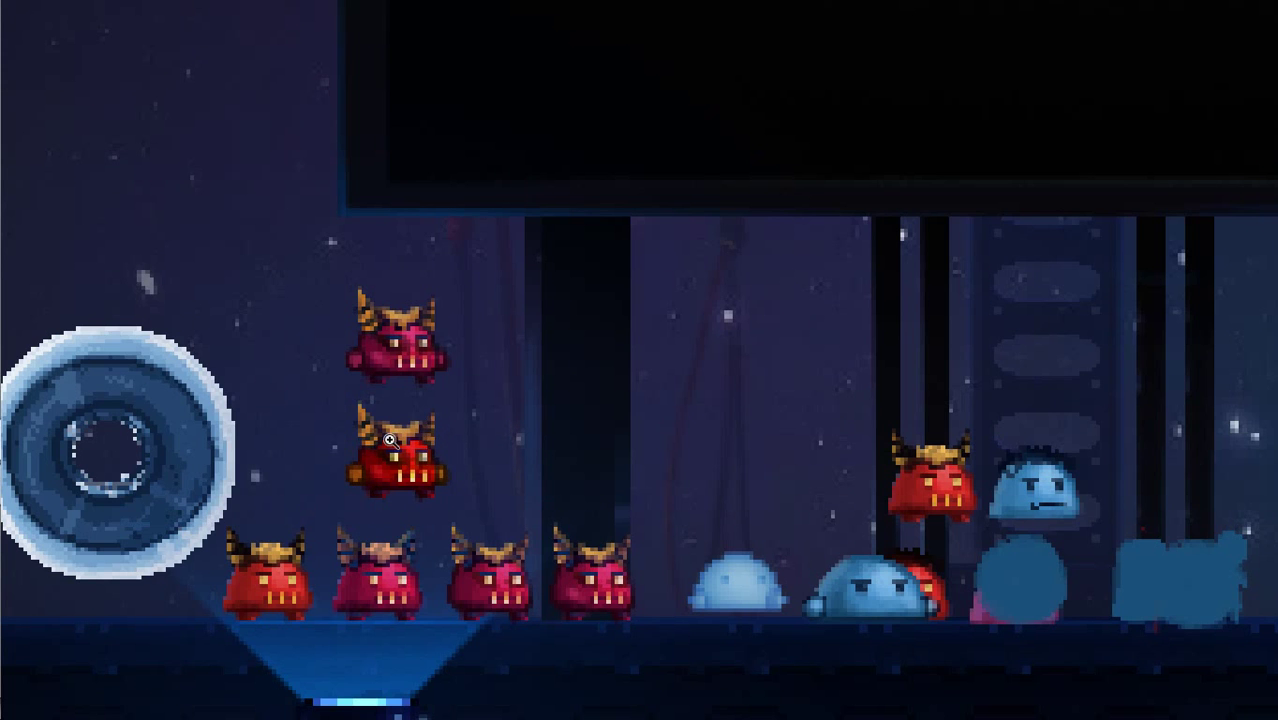
scroll(390, 440, up, 1)
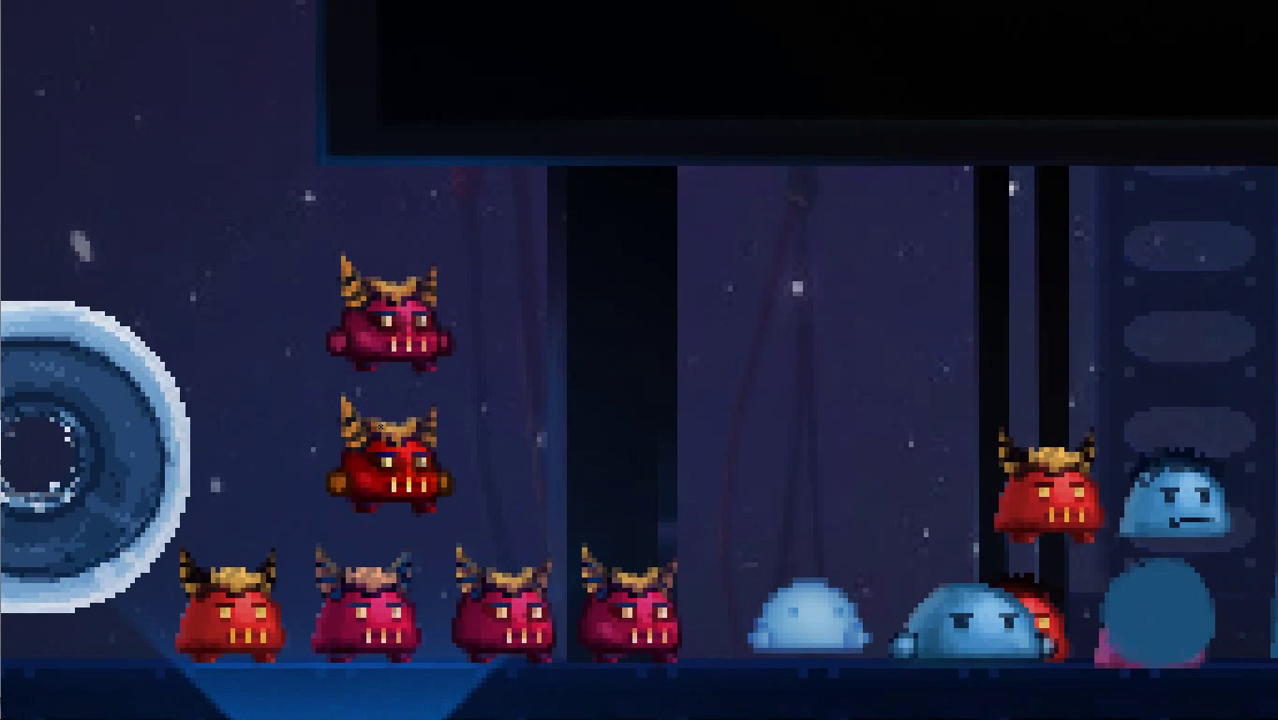
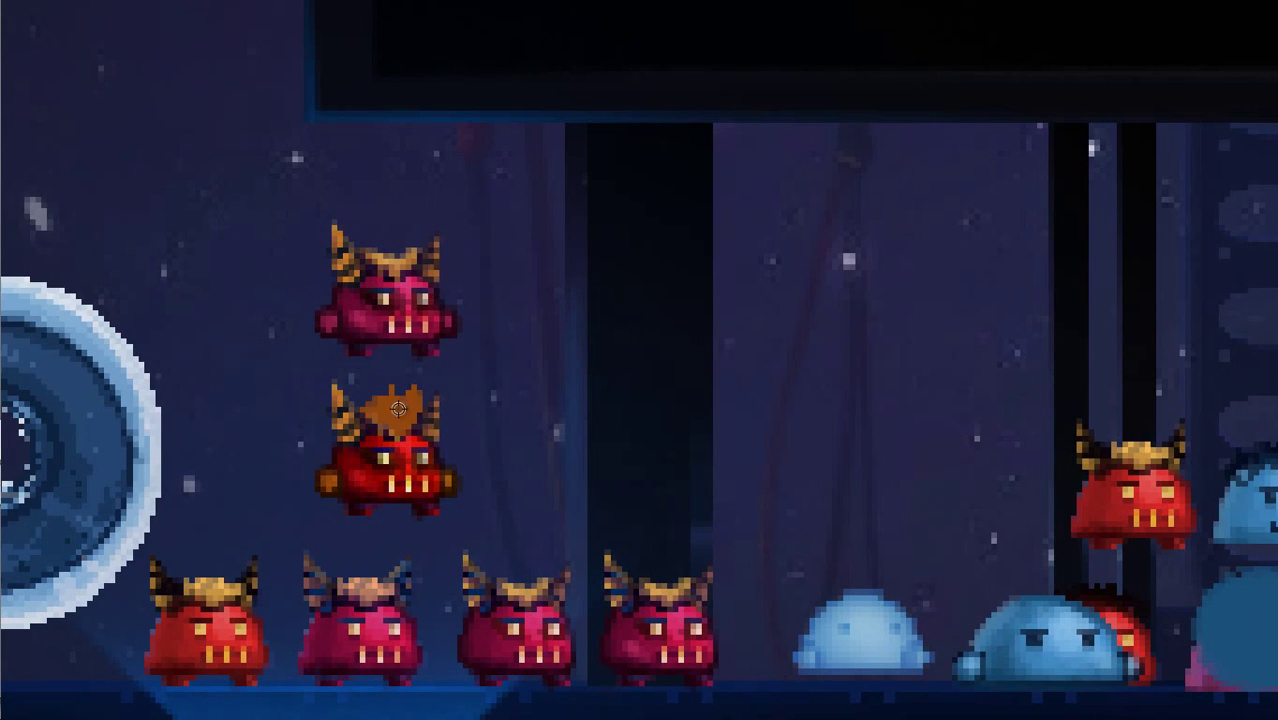
- Set the foreground colour to orange #eaa938 and paint the demon's hair tuft with the Pencil
click(398, 408)
click(52, 448)
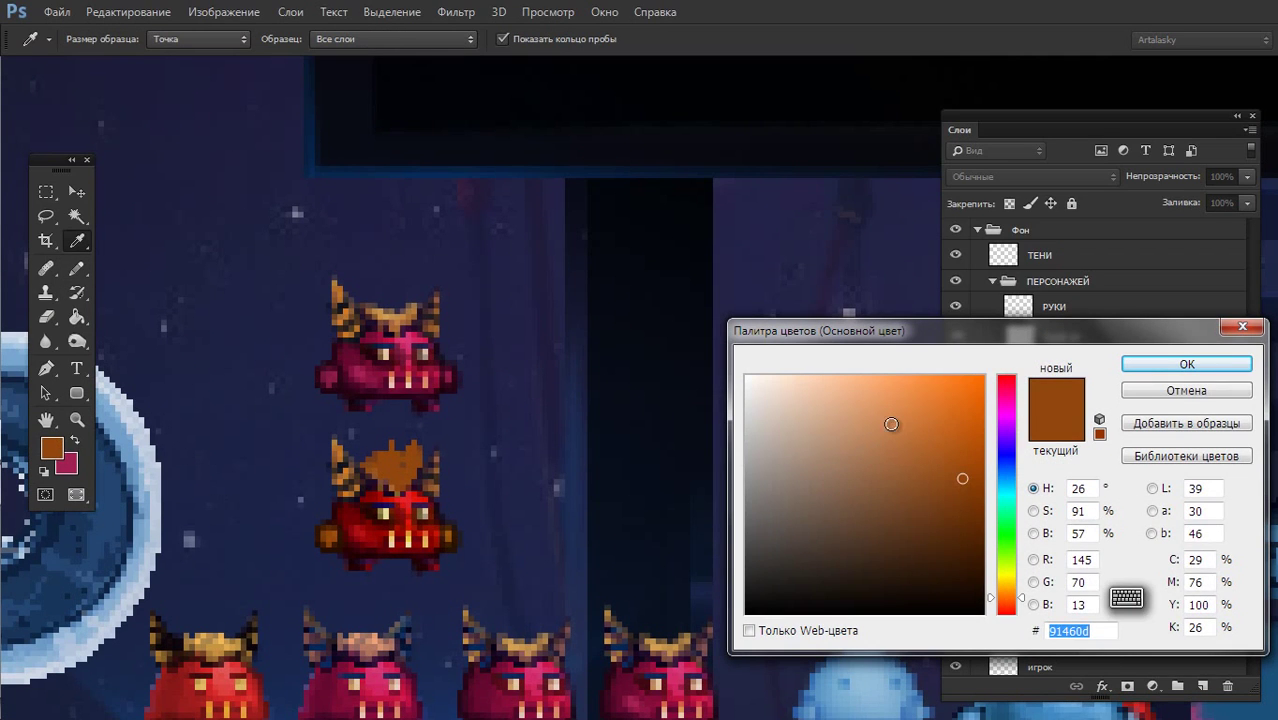
text(eaa938)
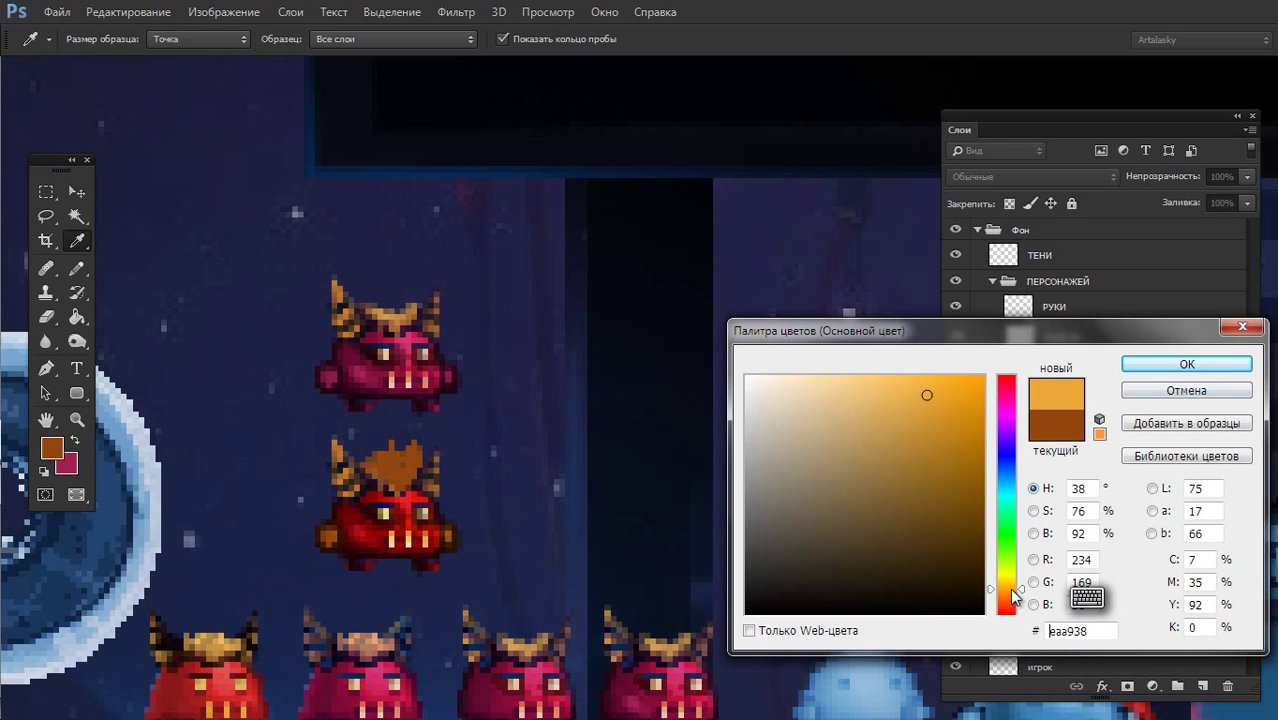
click(1186, 364)
key(b)
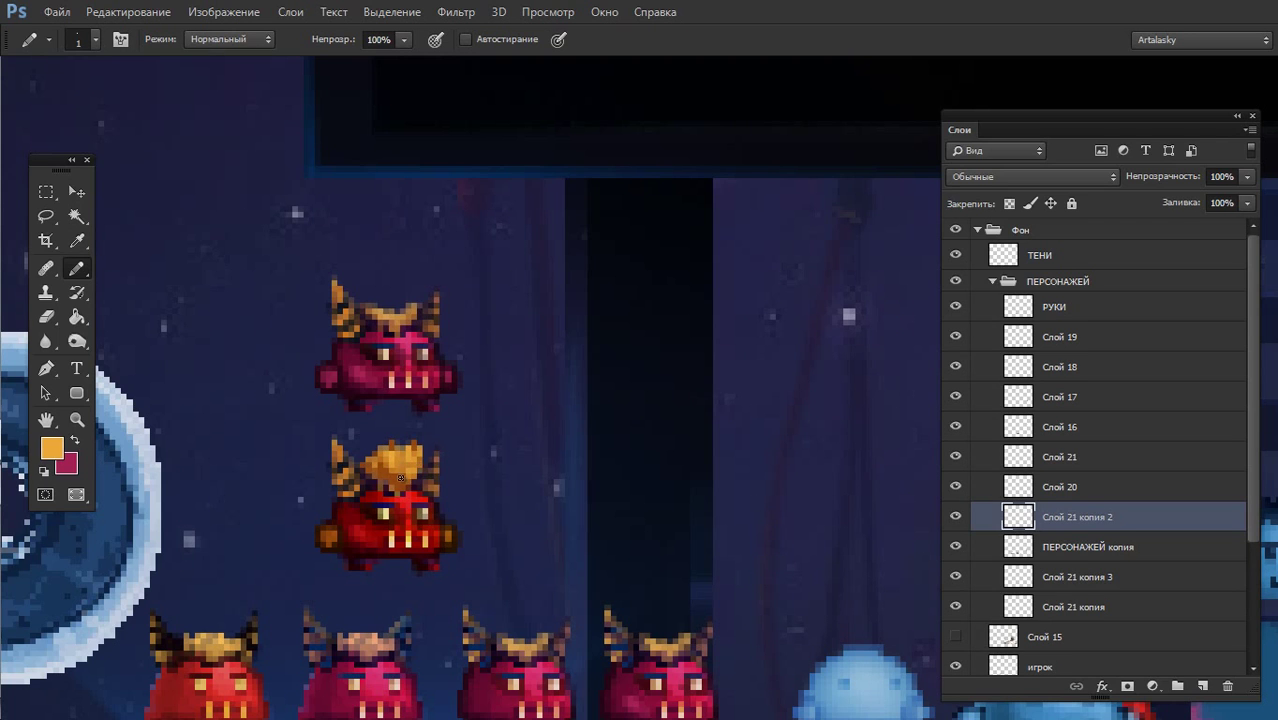
scroll(390, 480, down, 4)
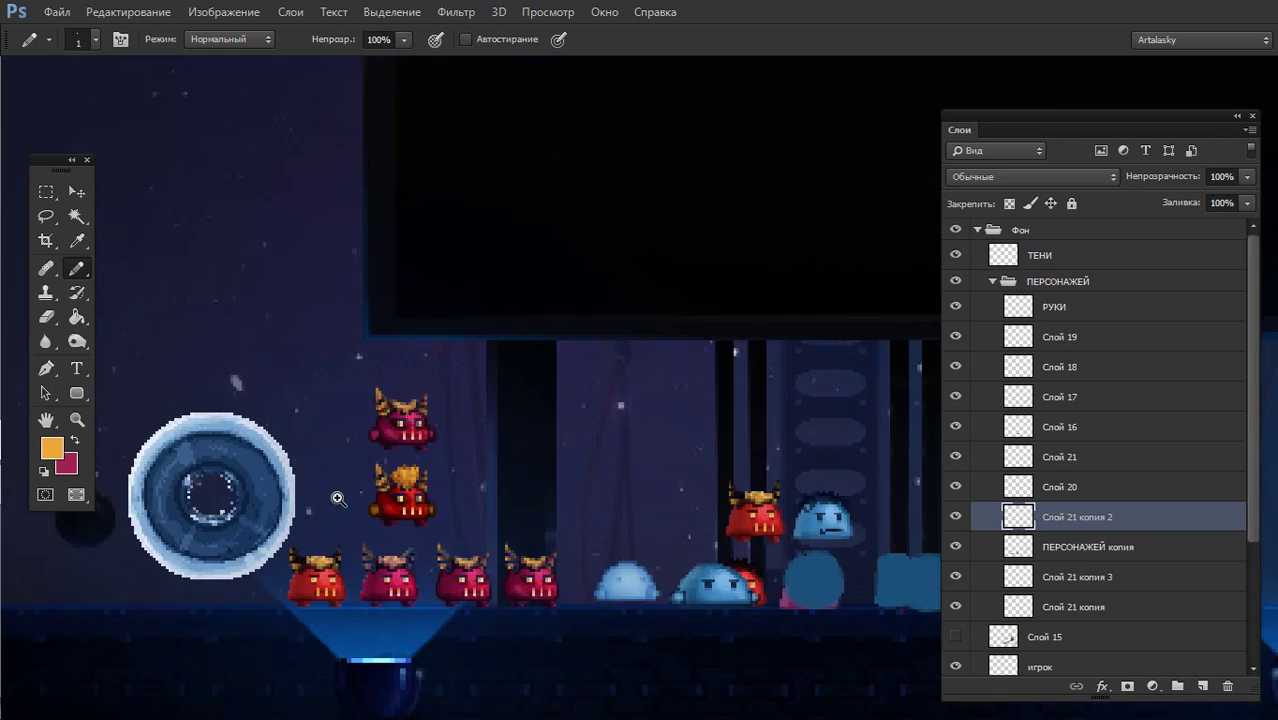
scroll(385, 490, up, 3)
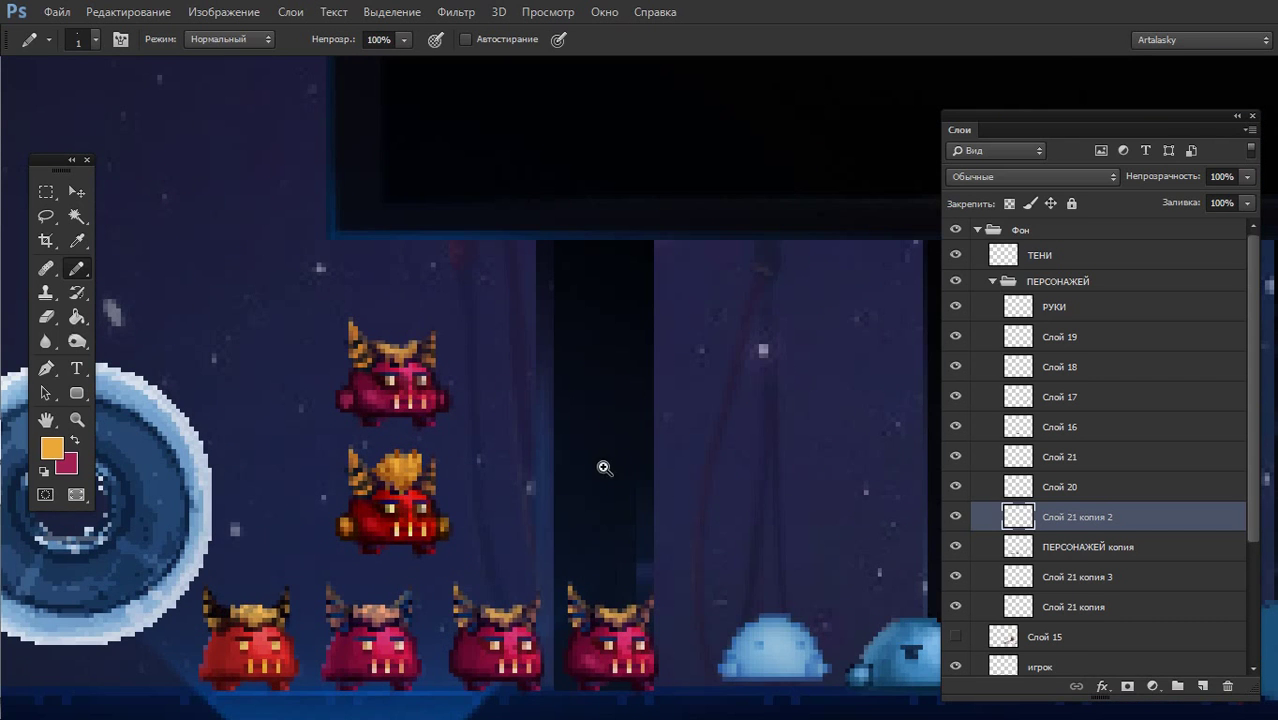
scroll(604, 468, down, 3)
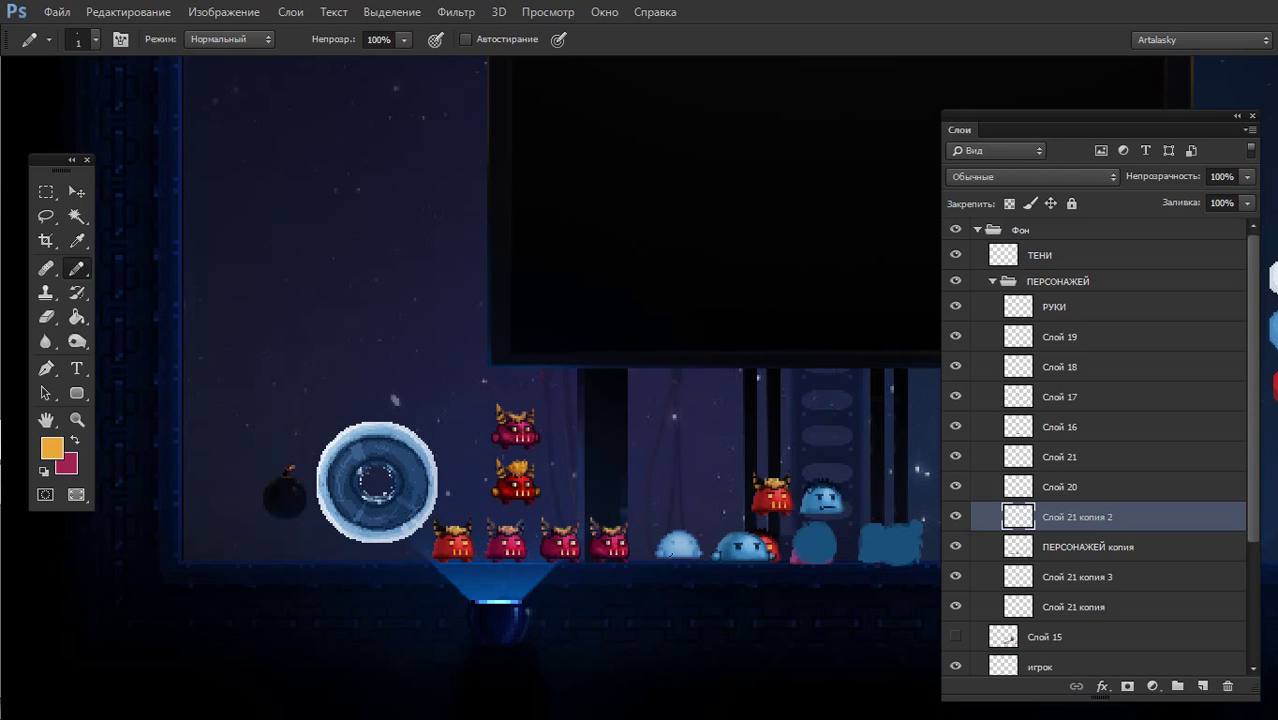
scroll(536, 492, up, 5)
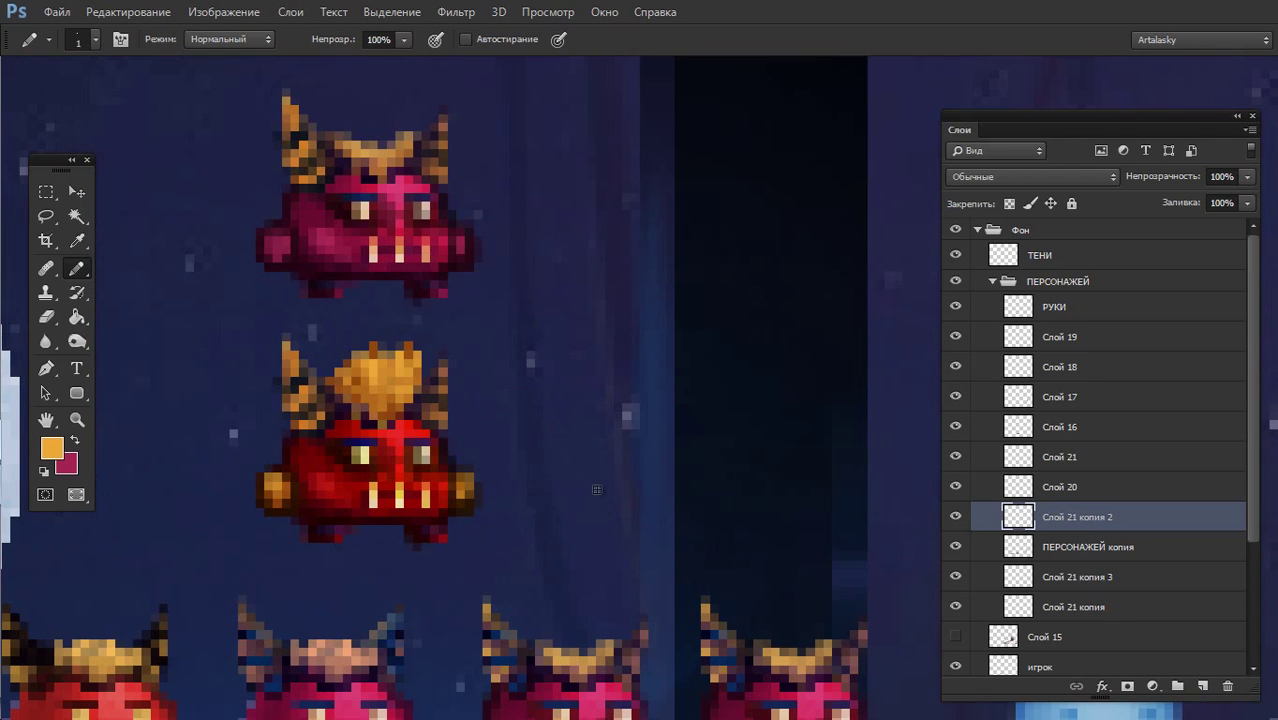
- Sample the red and dark maroon tones and darken the pixels around the demon's horns
alt+click(343, 489)
alt+click(313, 538)
scroll(447, 402, down, 2)
scroll(425, 405, up, 2)
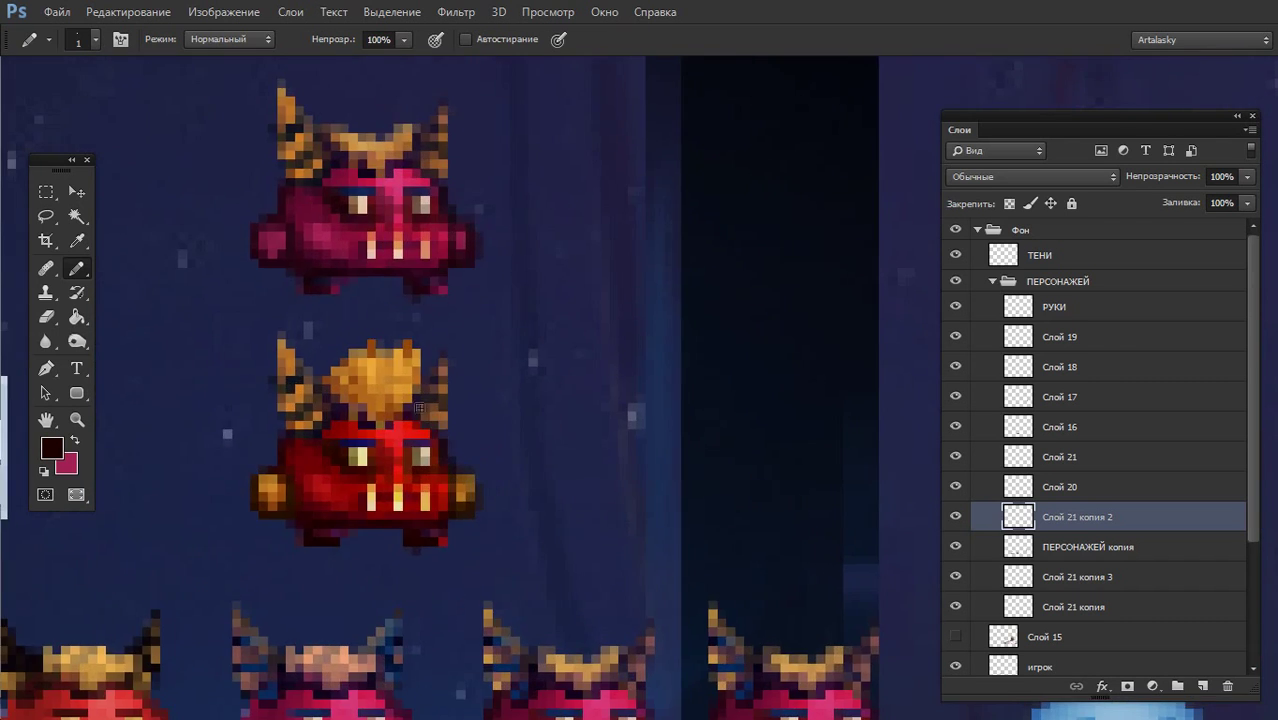
click(429, 387)
drag(300, 378, 322, 404)
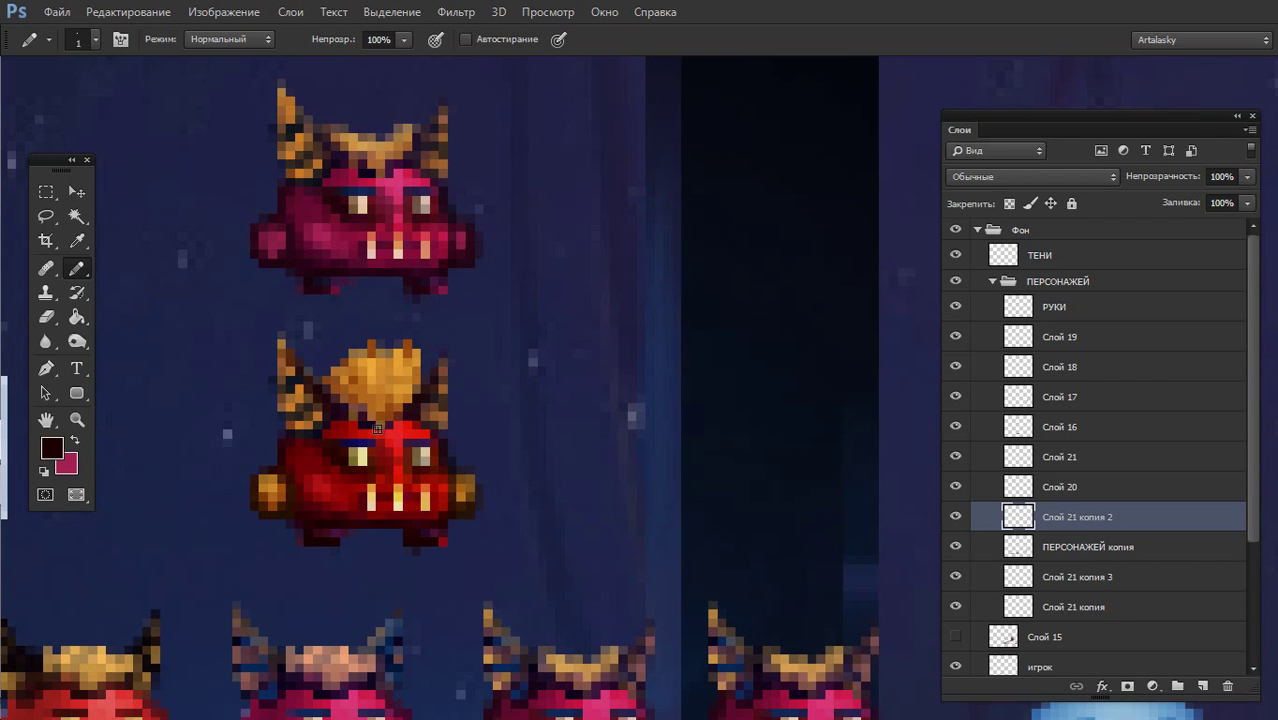
scroll(300, 427, down, 3)
scroll(250, 450, up, 2)
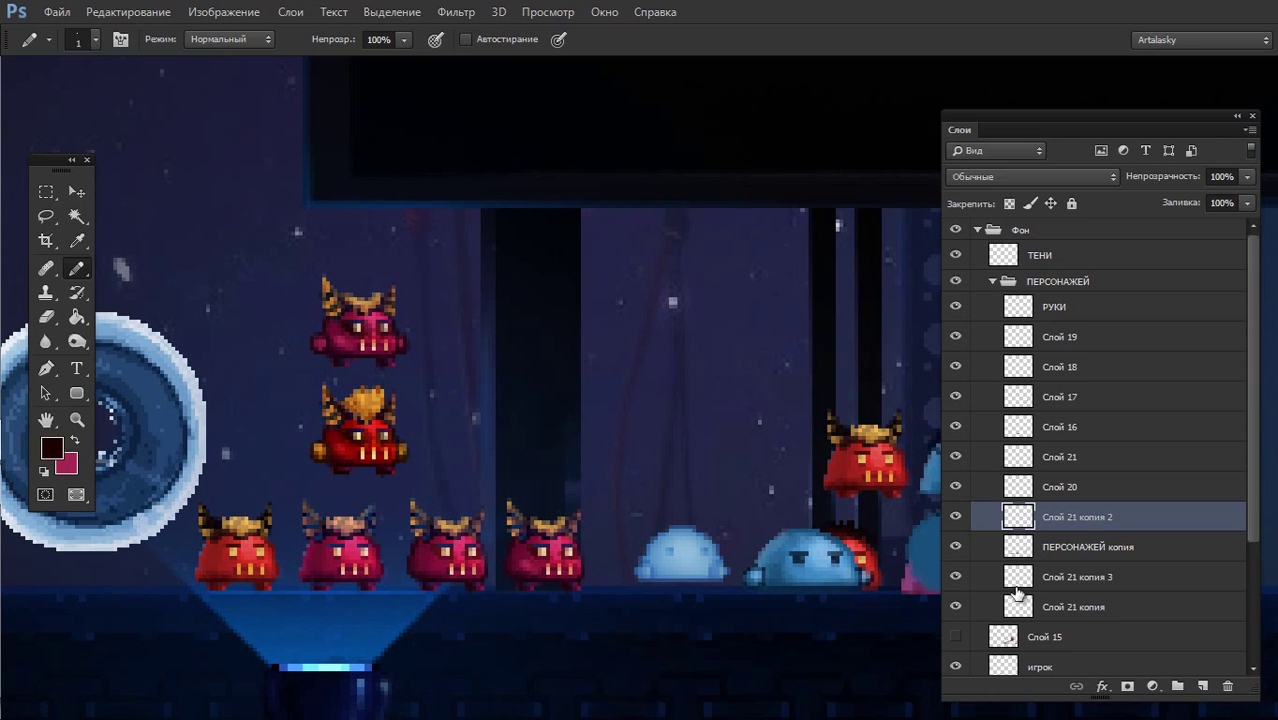
- Merge the red demon copy layers together into Слой 21 копия
shift+click(1012, 578)
mouse_move(956, 517)
mouse_down()
mouse_move(963, 568)
mouse_move(957, 517)
mouse_up()
key(ctrl+e)
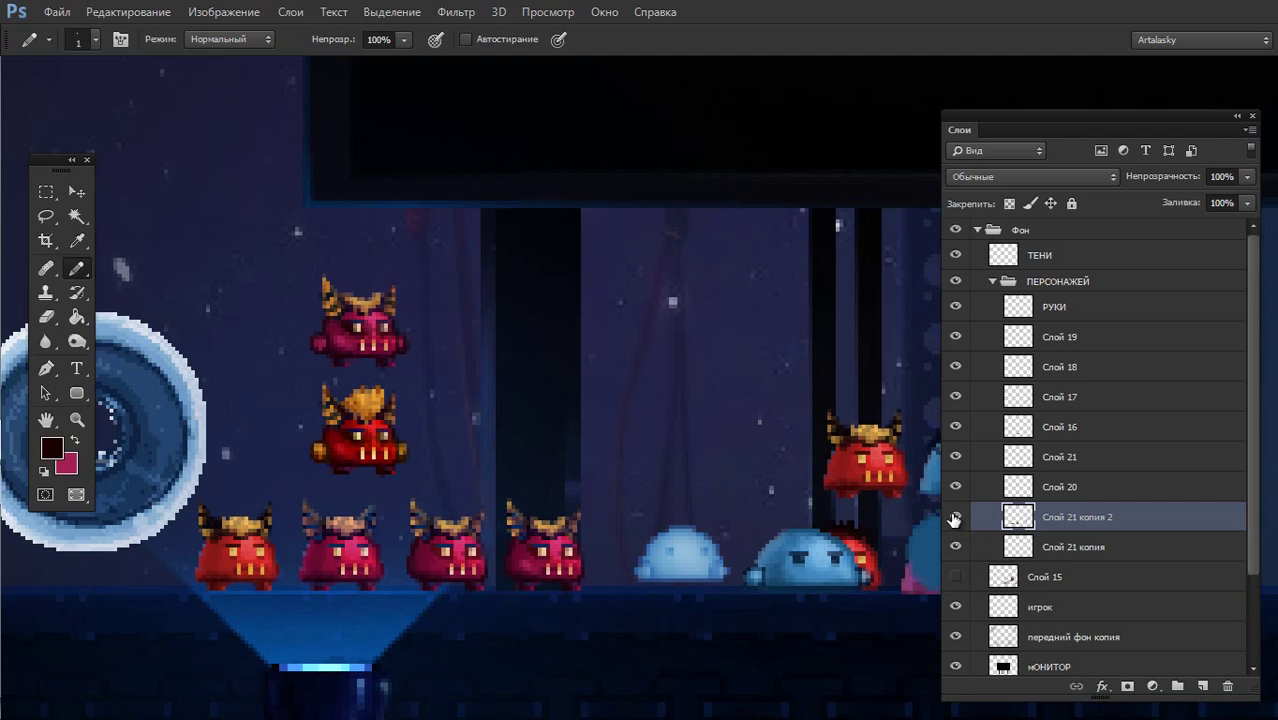
click(956, 516)
click(956, 546)
key(ctrl+e)
- Merge Слой 20 and Слой 21 into Слой 21 копия, checking visibility between merges
click(983, 487)
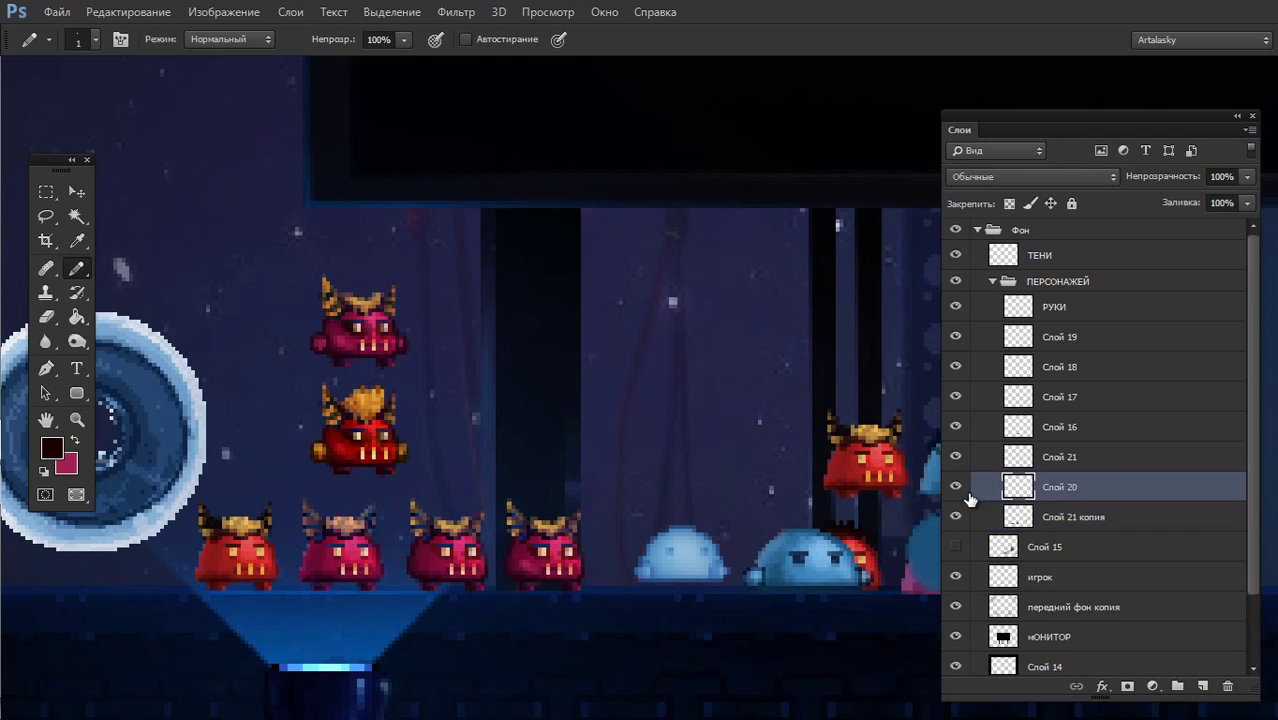
key(ctrl+e)
click(956, 487)
drag(956, 487, 953, 470)
click(956, 456)
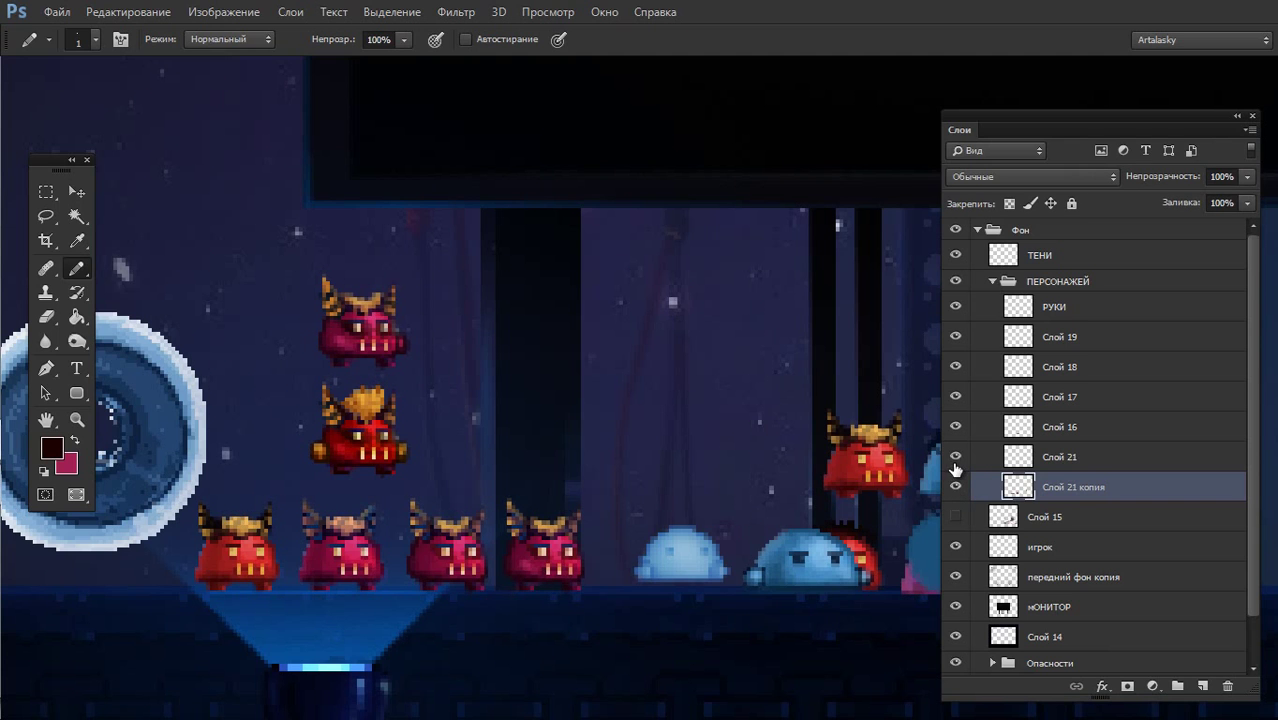
click(956, 456)
click(967, 458)
key(ctrl+e)
click(956, 456)
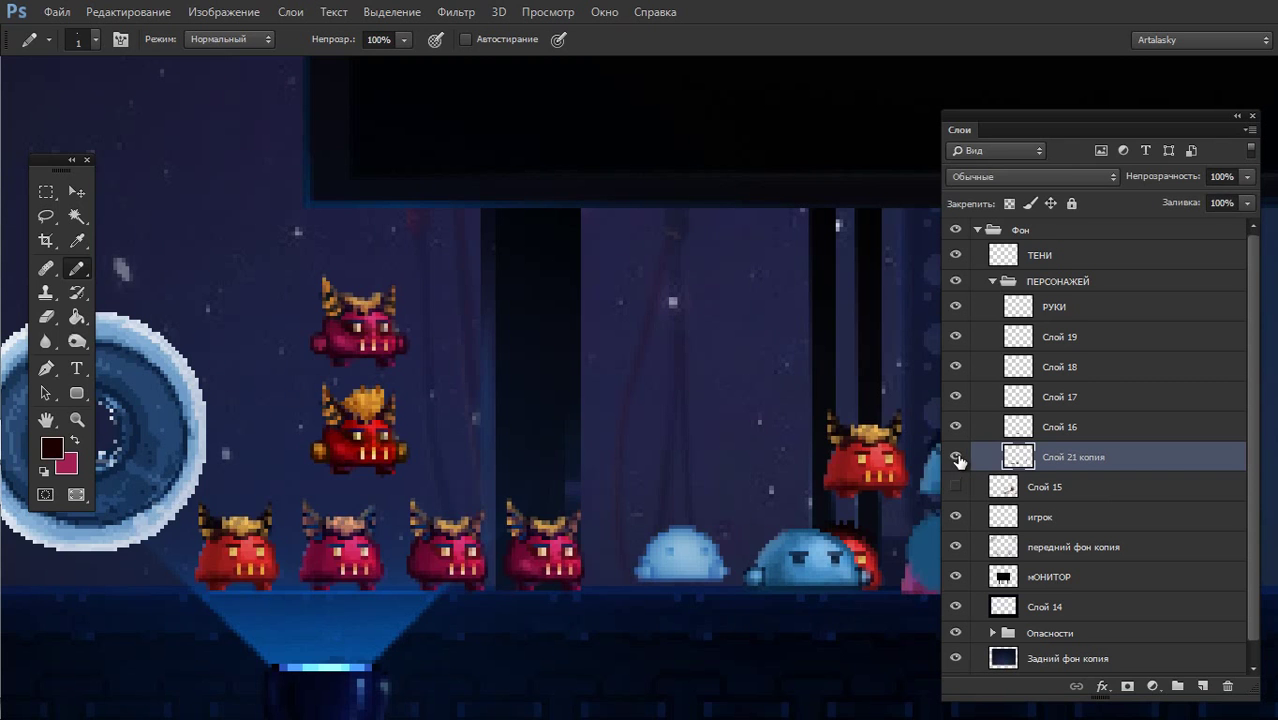
click(956, 457)
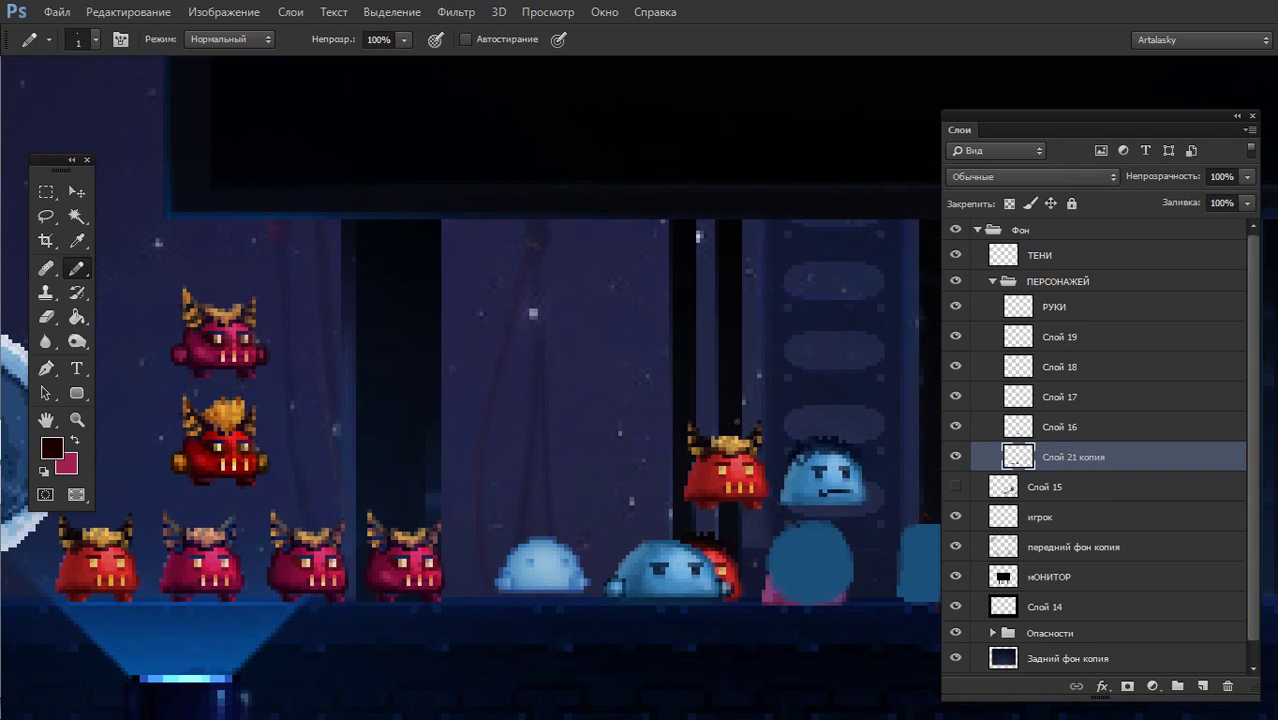
- Move the merged demon layer above the ПЕРСОНАЖЕЙ group and marquee the lower-right characters
drag(1014, 452, 1010, 300)
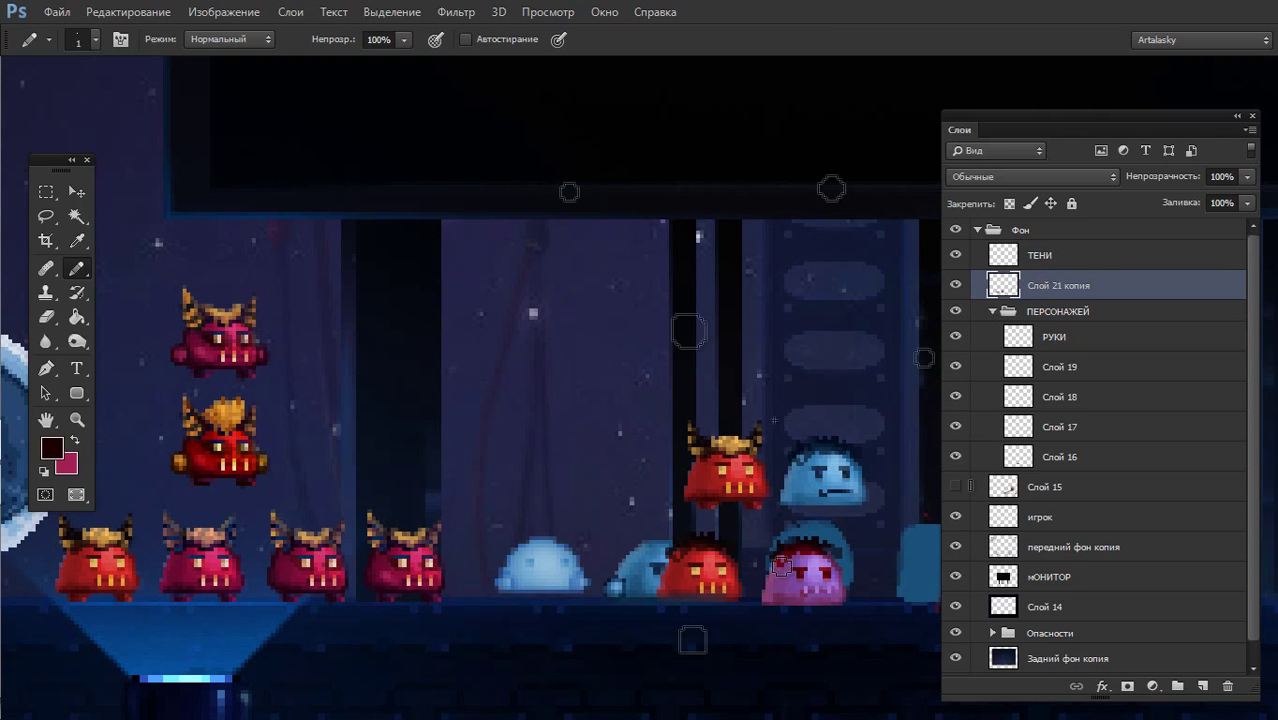
key(m)
mouse_move(657, 384)
mouse_down()
mouse_move(834, 646)
mouse_move(880, 632)
mouse_up()
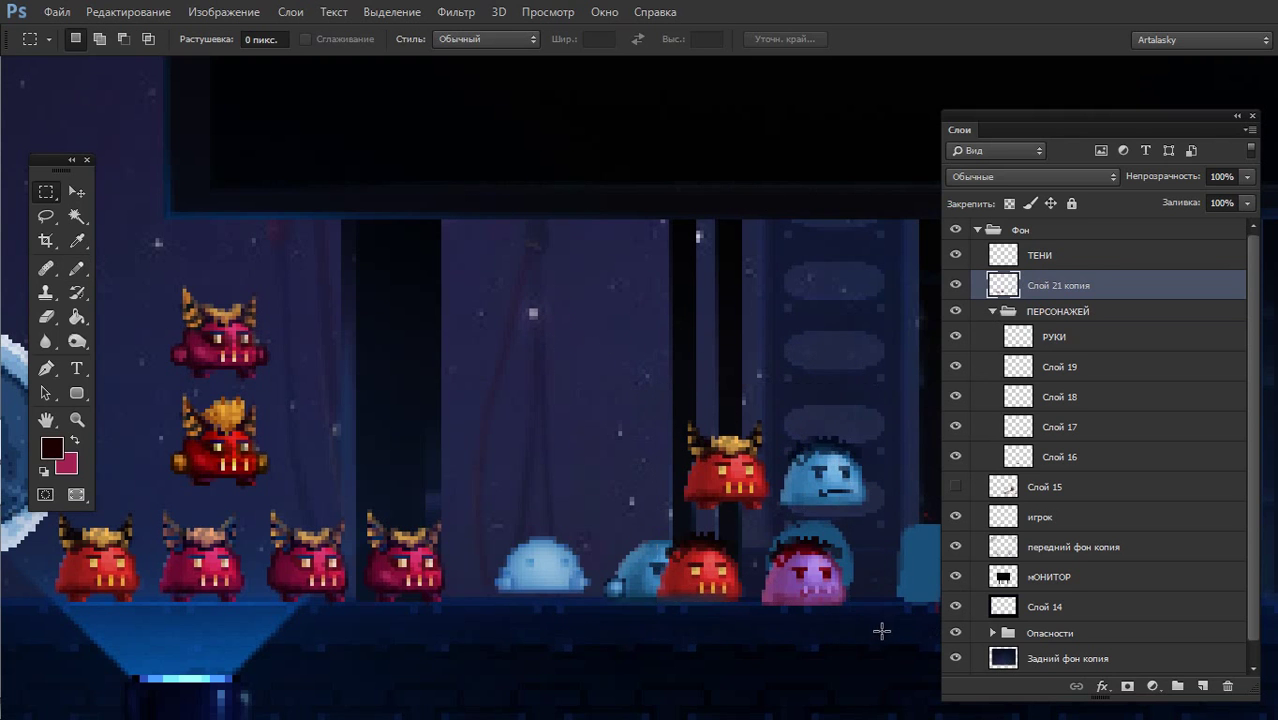
- Delete the selected lower-right characters and zoom in on the row of monitor demons
key(Delete)
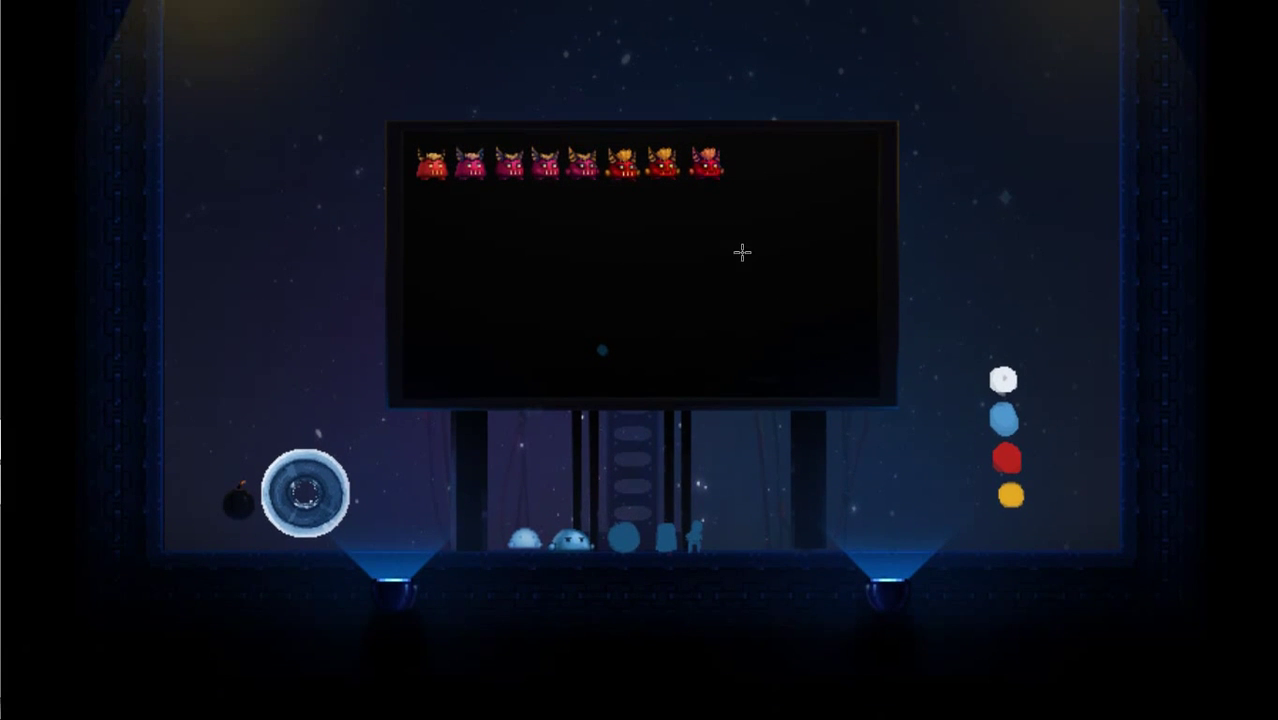
drag(733, 203, 736, 307)
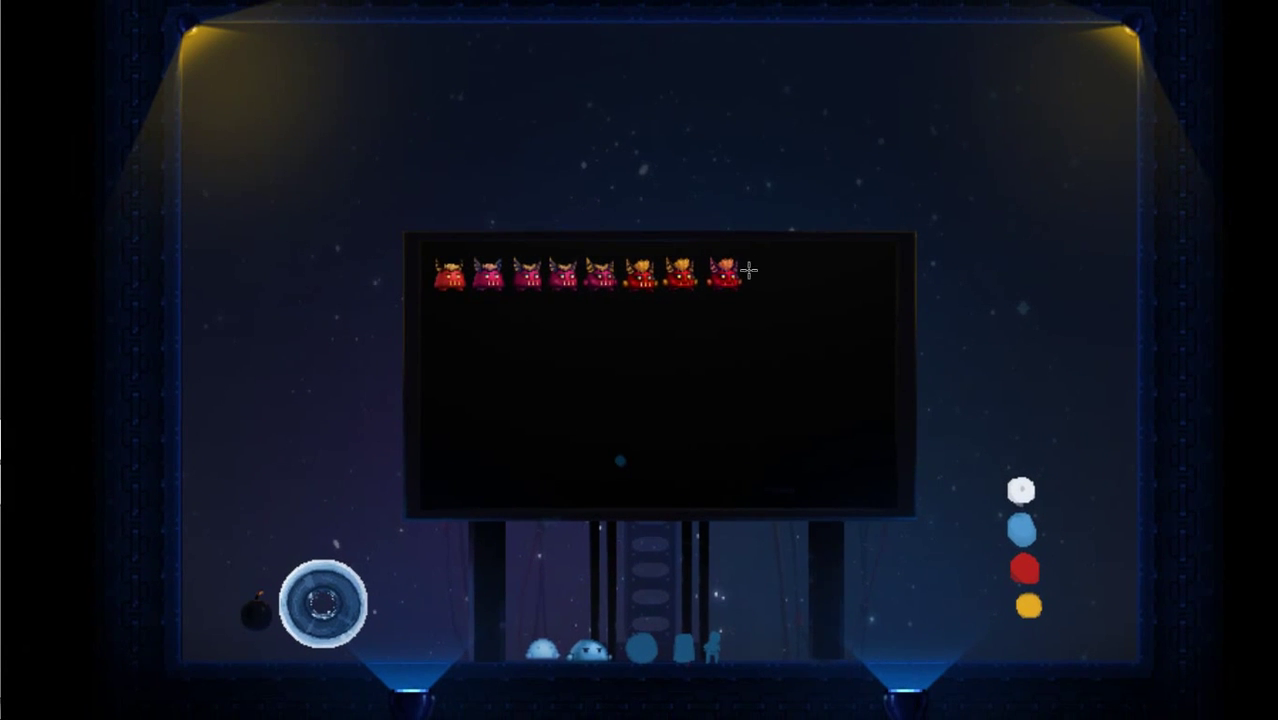
click(724, 282)
click(634, 272)
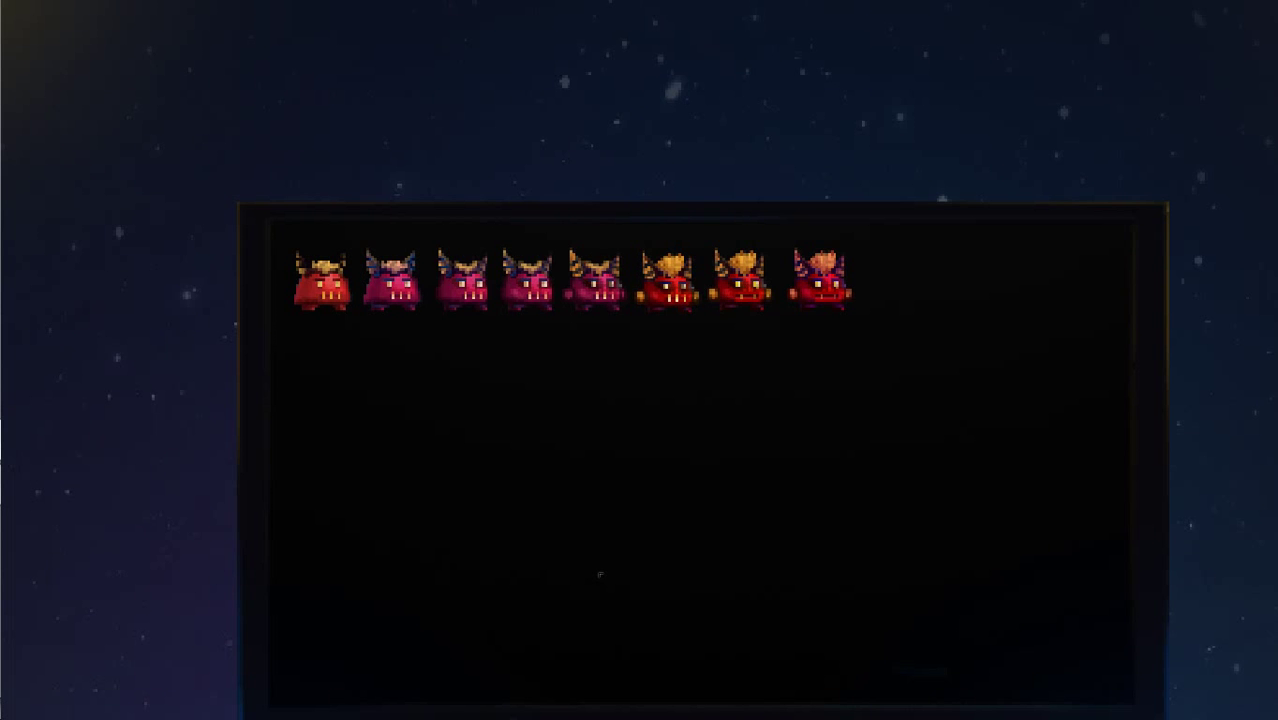
scroll(652, 325, up, 2)
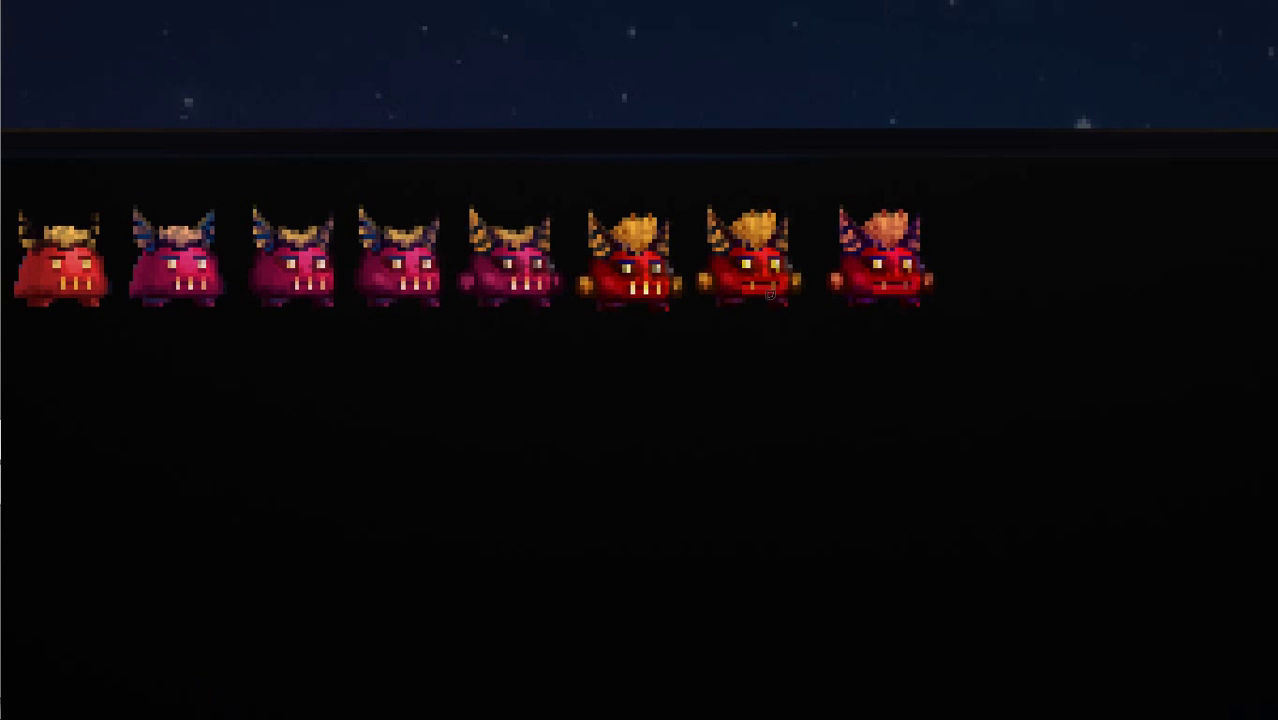
scroll(707, 363, down, 2)
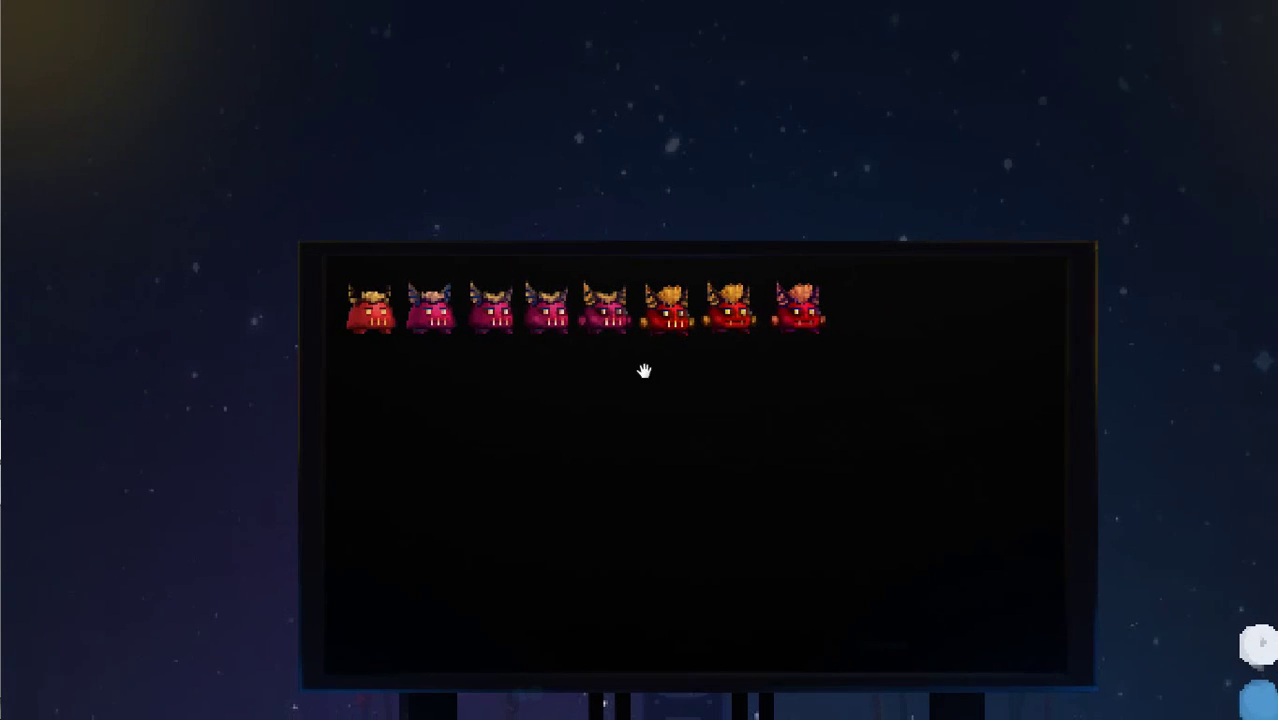
- Copy the last monitor demon down onto the floor beside the blue characters
mouse_move(792, 277)
mouse_down()
mouse_move(829, 338)
mouse_move(757, 350)
mouse_up()
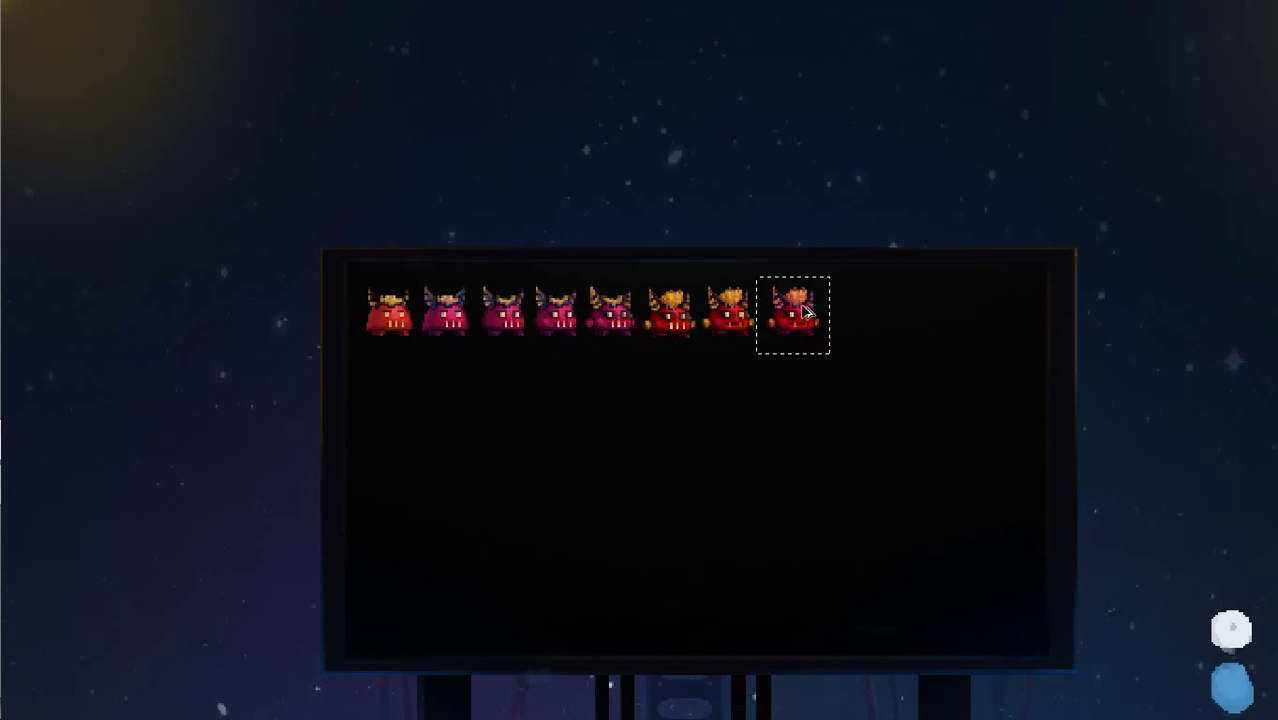
drag(795, 312, 288, 633)
drag(541, 539, 596, 294)
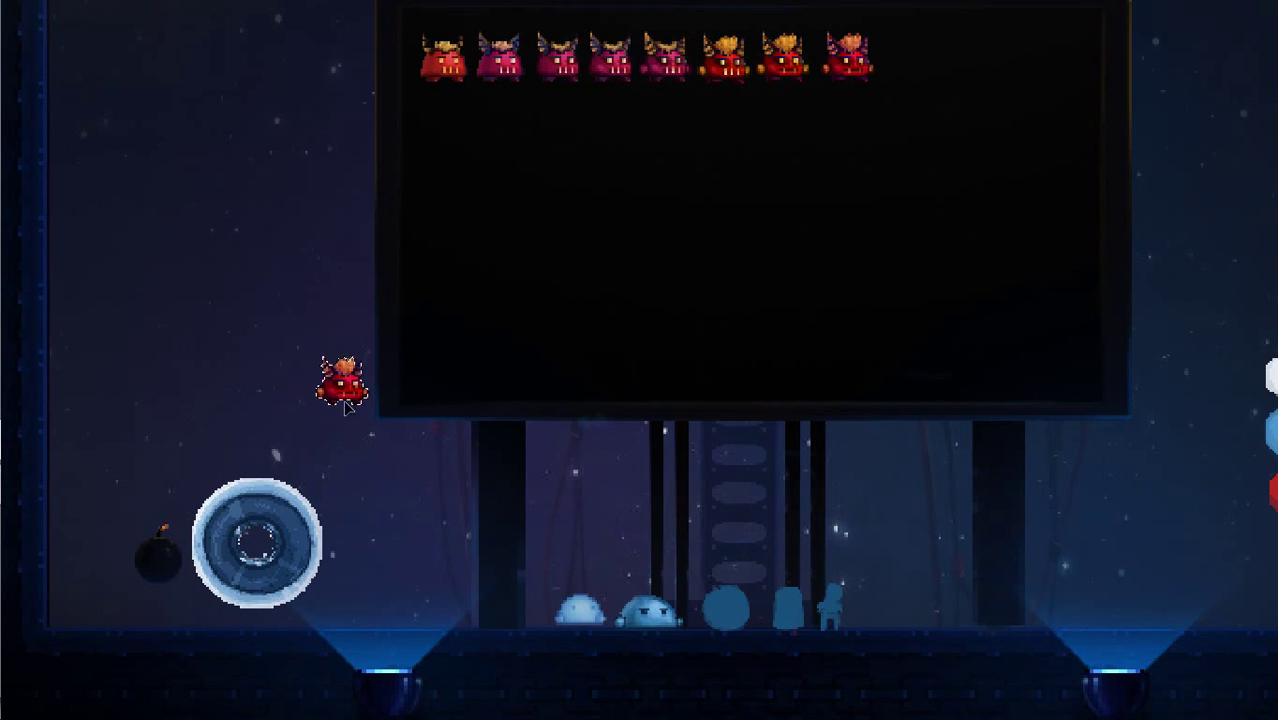
mouse_move(342, 385)
mouse_down()
mouse_move(413, 618)
mouse_move(905, 612)
mouse_up()
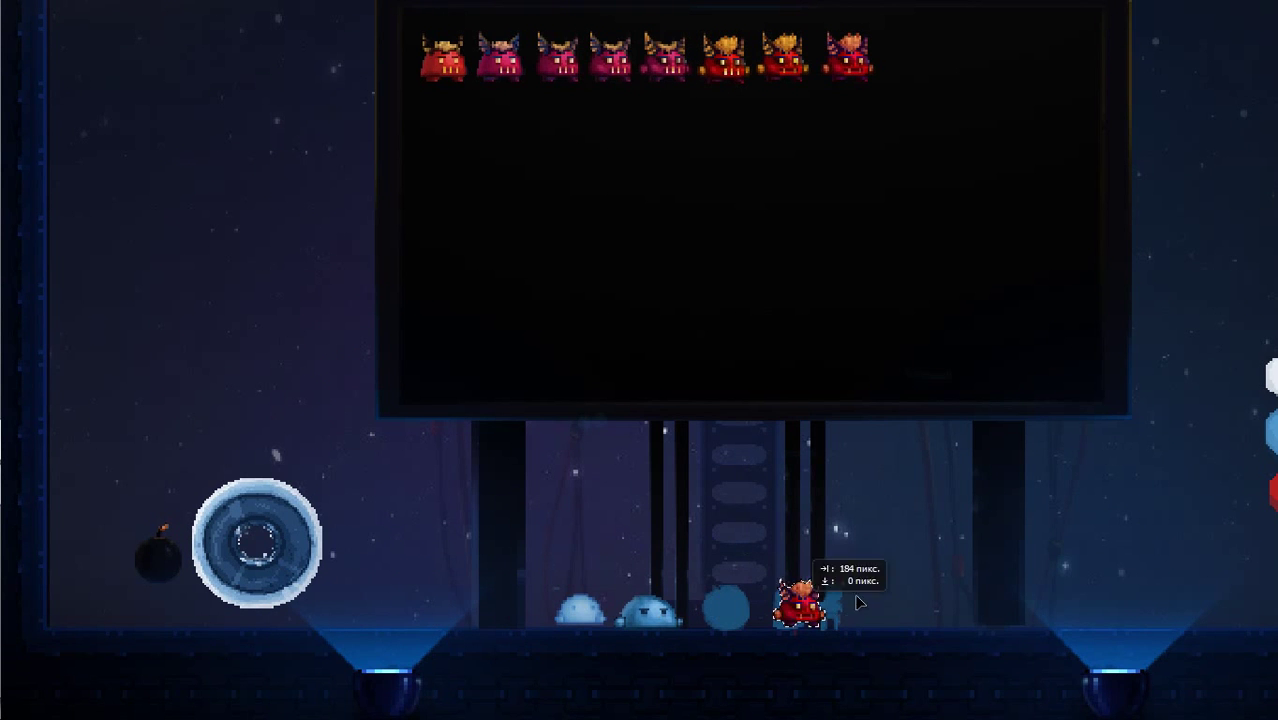
scroll(847, 380, down, 1)
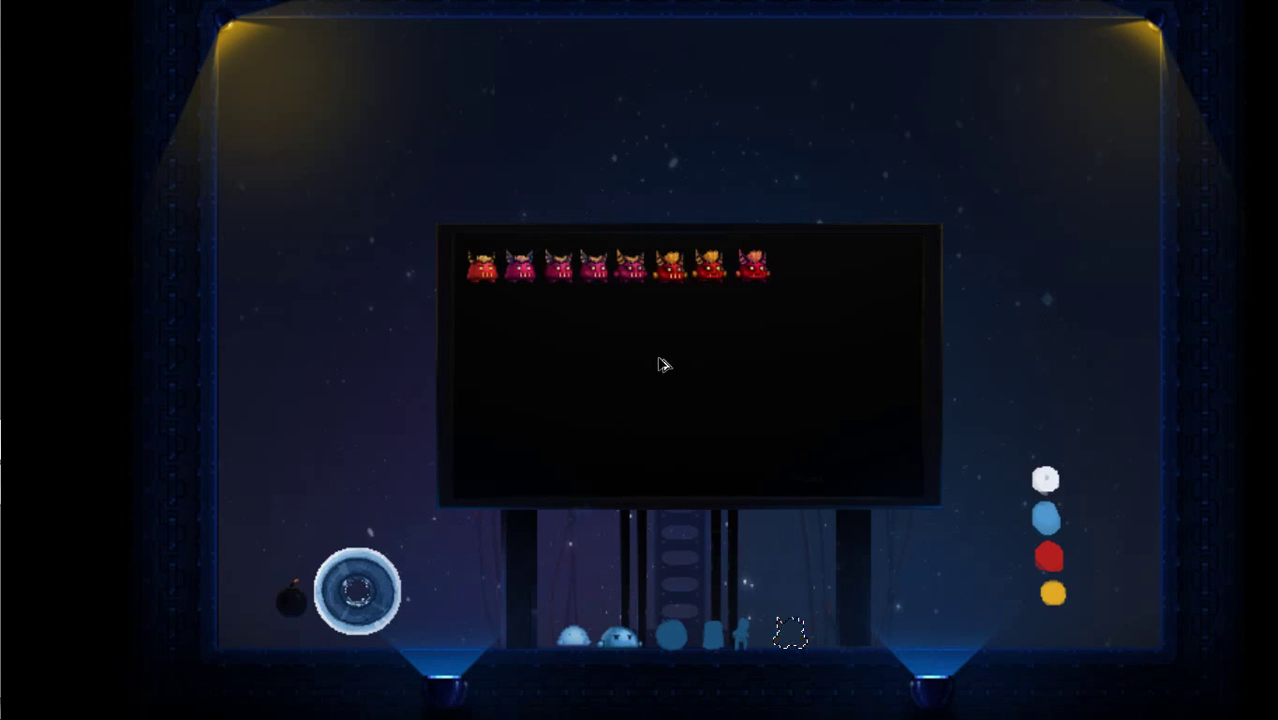
- Restore the full workspace and rename layer Слой 21 копия to 'демон'
key(f)
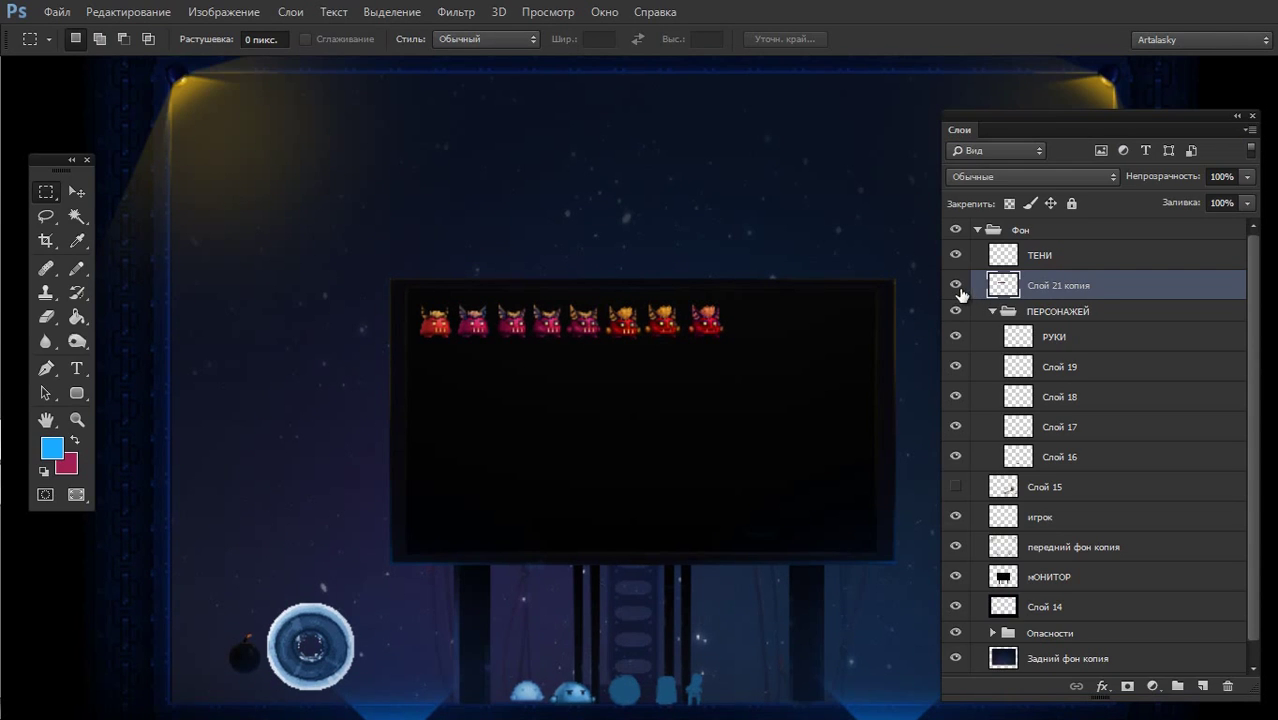
click(955, 285)
double_click(1057, 286)
text(демон)
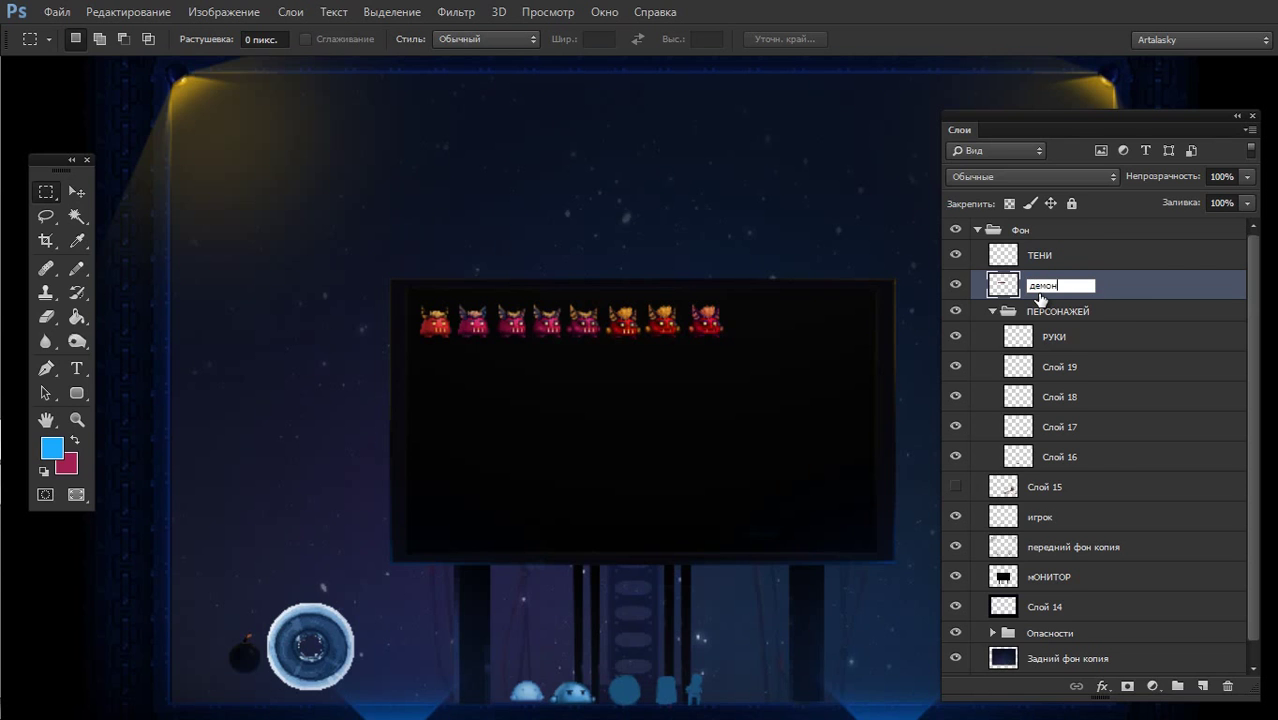
key(Return)
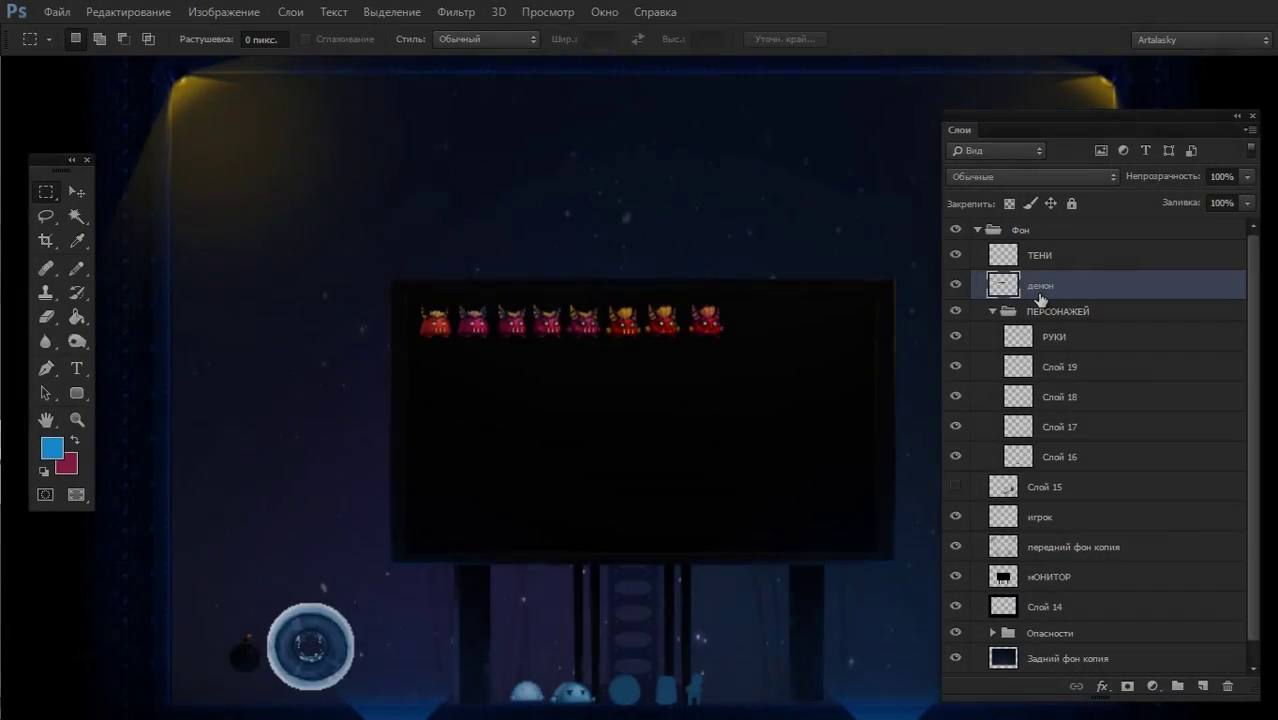
- Duplicate the last demon sprite to its right on the демон layer, then deselect
mouse_move(742, 281)
mouse_down()
mouse_move(702, 336)
mouse_move(460, 408)
mouse_move(562, 417)
mouse_up()
key(ctrl+d)
drag(442, 313, 302, 445)
drag(376, 408, 557, 408)
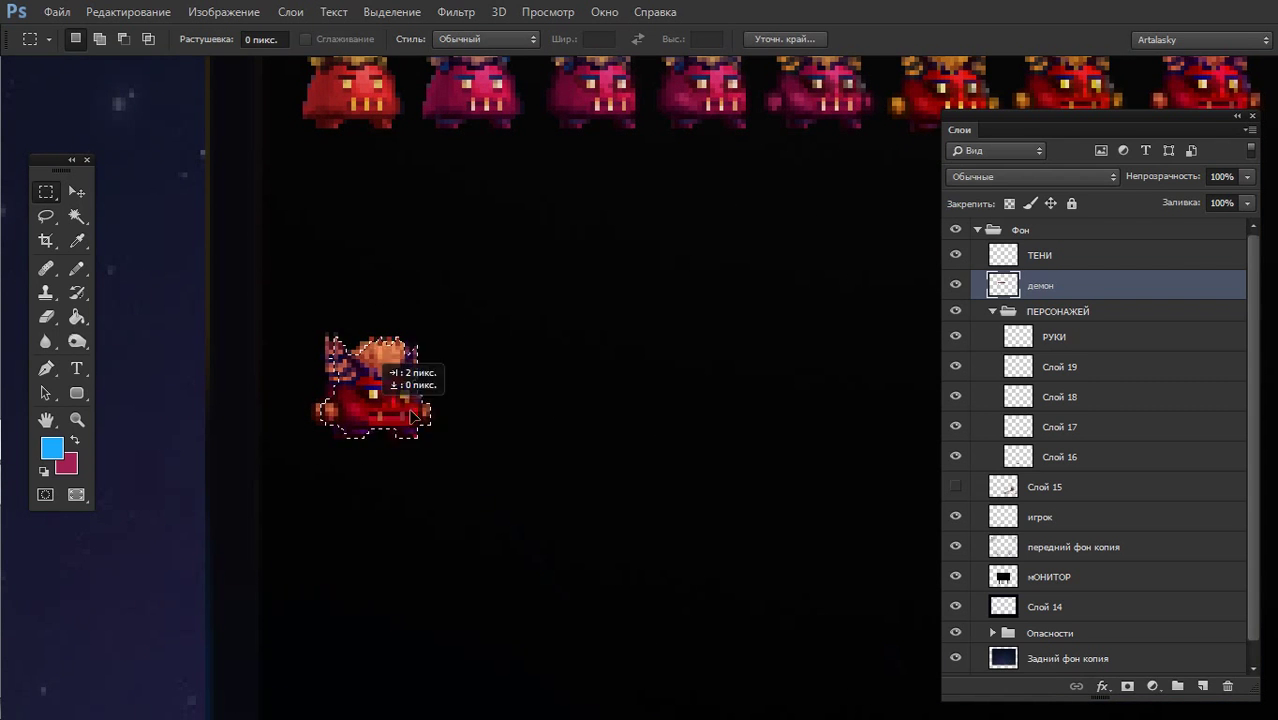
key(ctrl+d)
key(b)
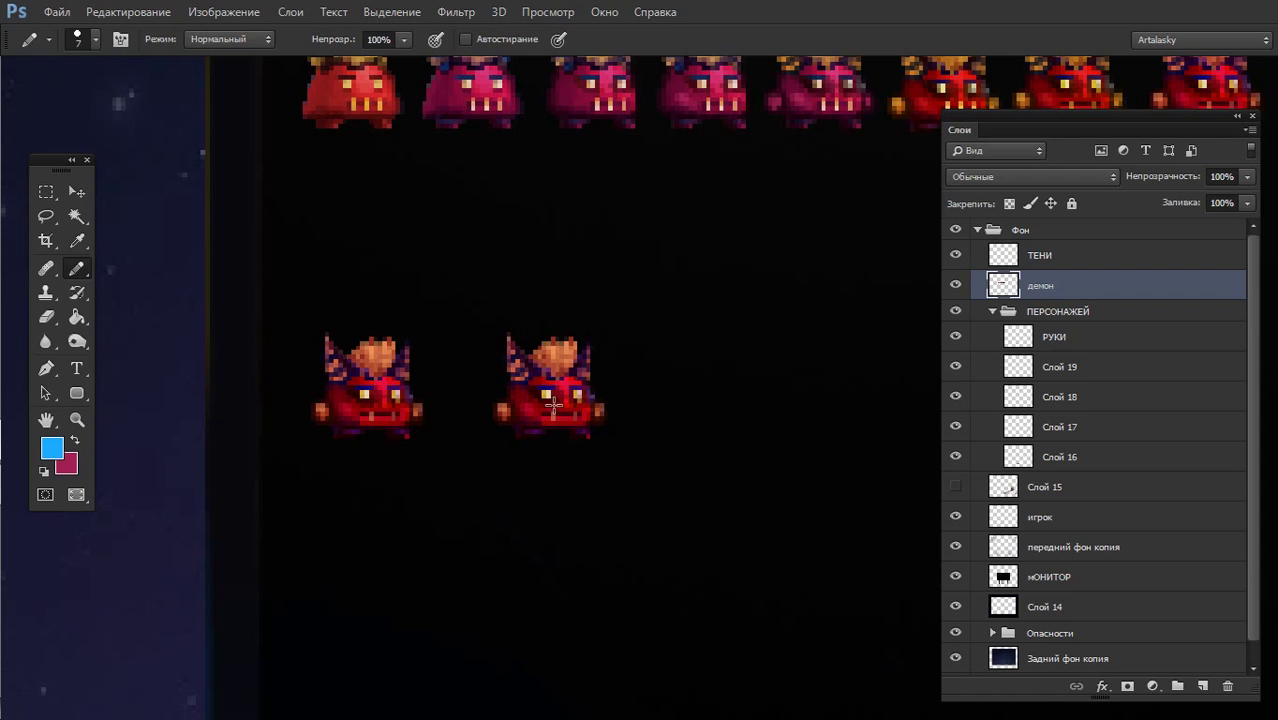
key(alt)
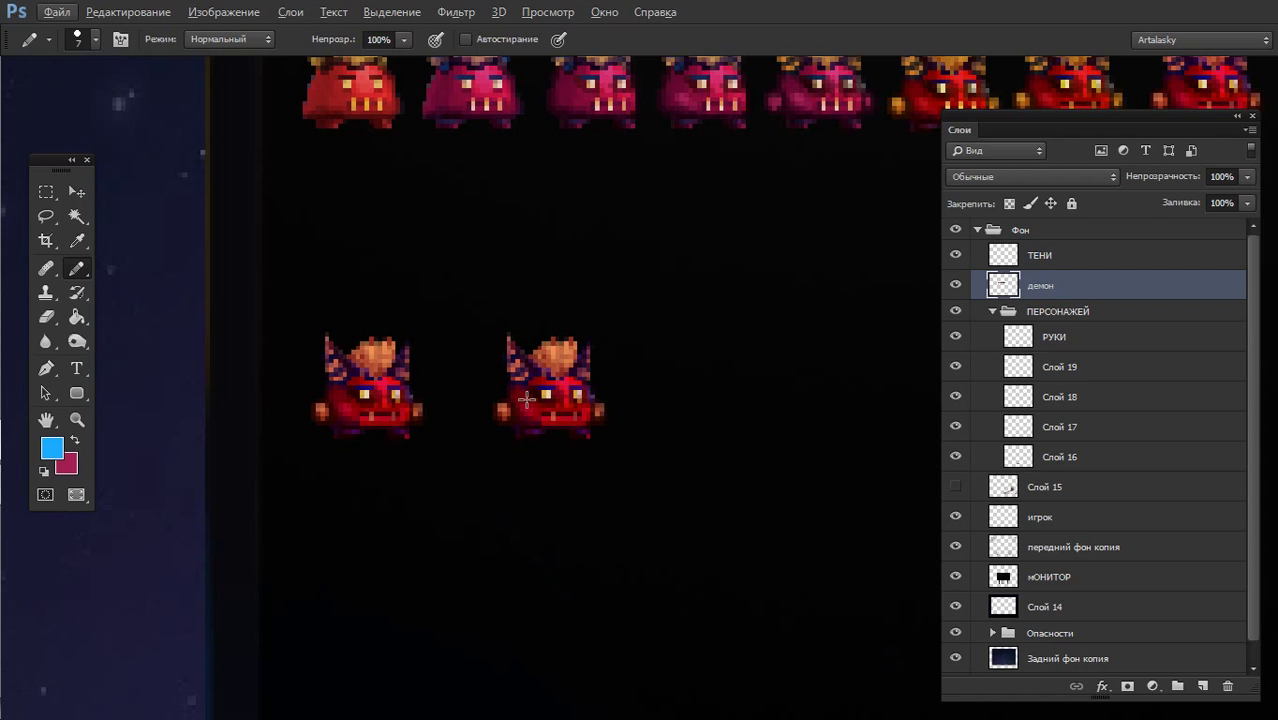
key(e)
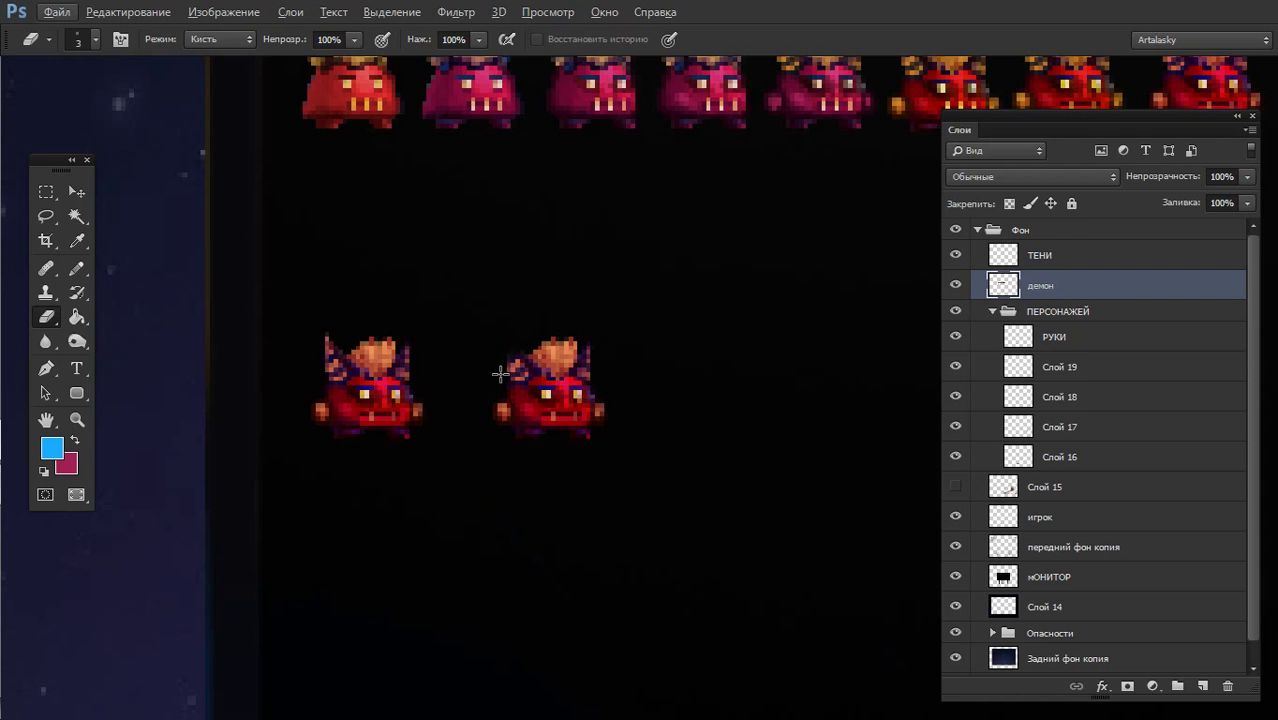
- Erase the copy's tall orange tuft and redraw shorter hair with a 1 px Pencil
key(alt)
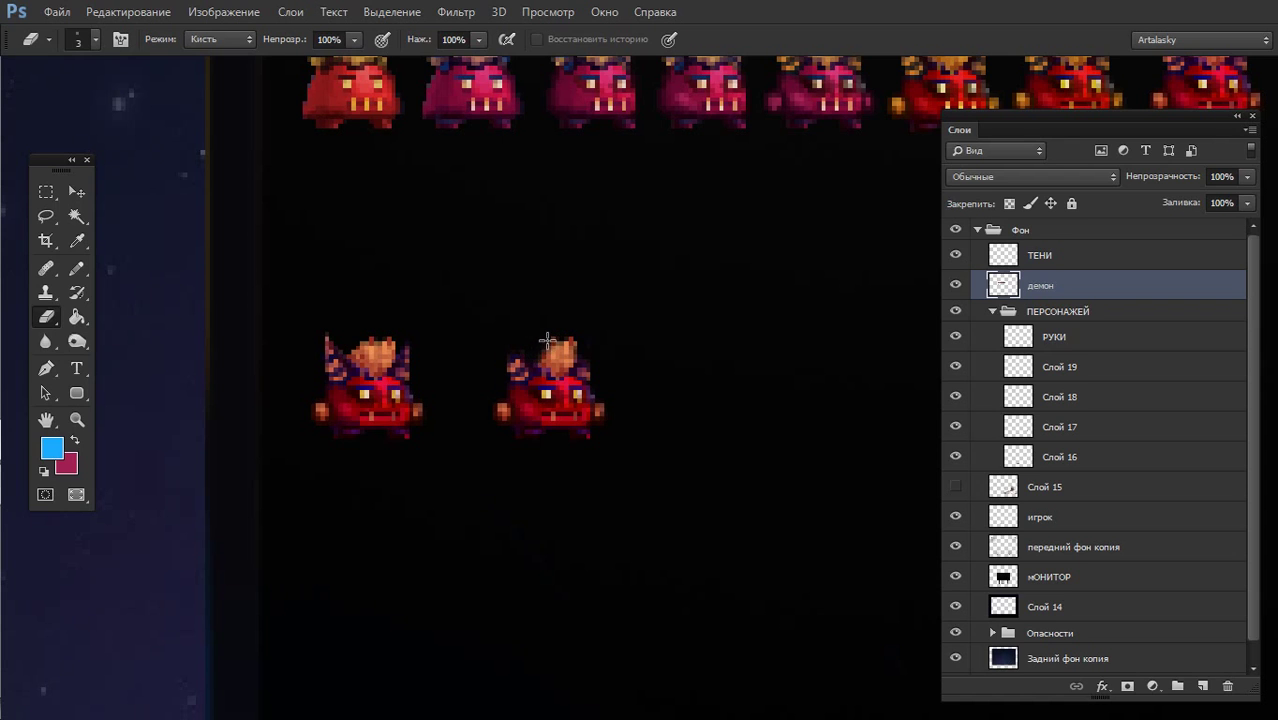
mouse_move(547, 347)
mouse_down()
mouse_move(570, 346)
mouse_move(545, 355)
mouse_move(568, 361)
mouse_move(550, 363)
mouse_move(558, 354)
mouse_up()
key(b)
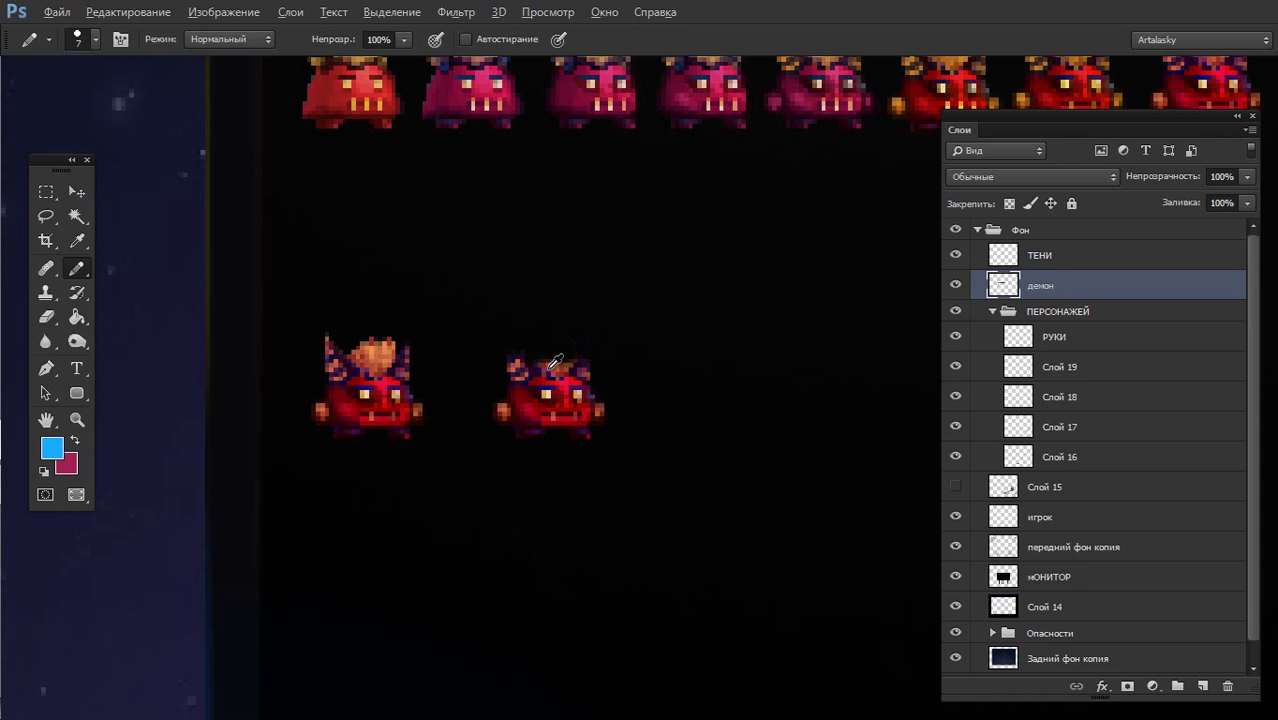
alt+click(540, 364)
right_click(572, 358)
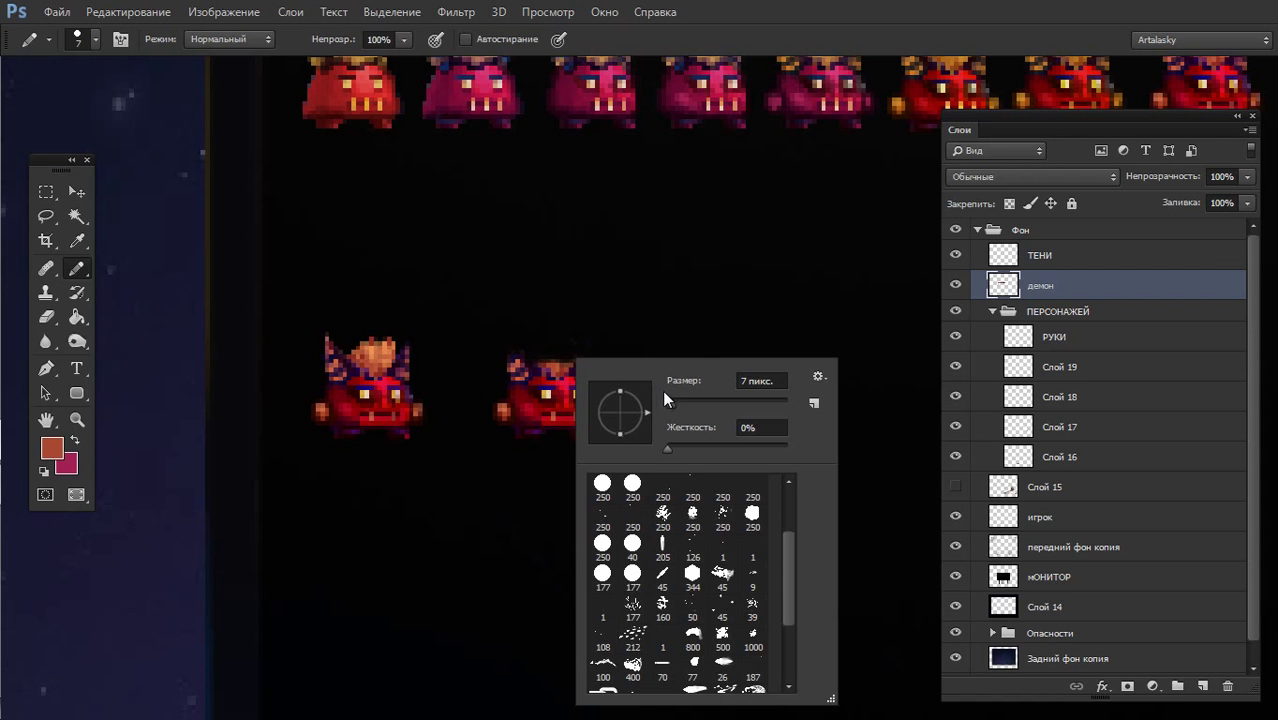
key(Return)
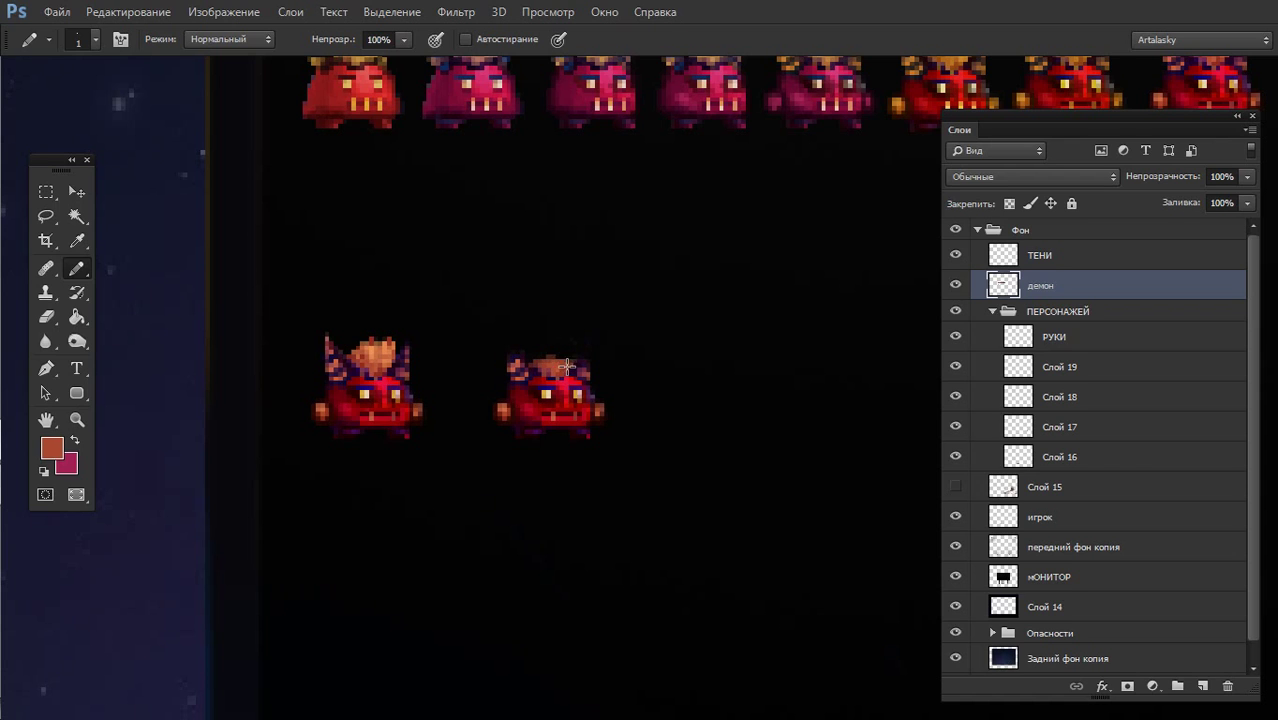
alt+click(582, 362)
alt+click(584, 368)
mouse_move(602, 377)
mouse_down()
mouse_move(508, 404)
mouse_move(619, 402)
mouse_move(585, 385)
mouse_move(585, 365)
mouse_up()
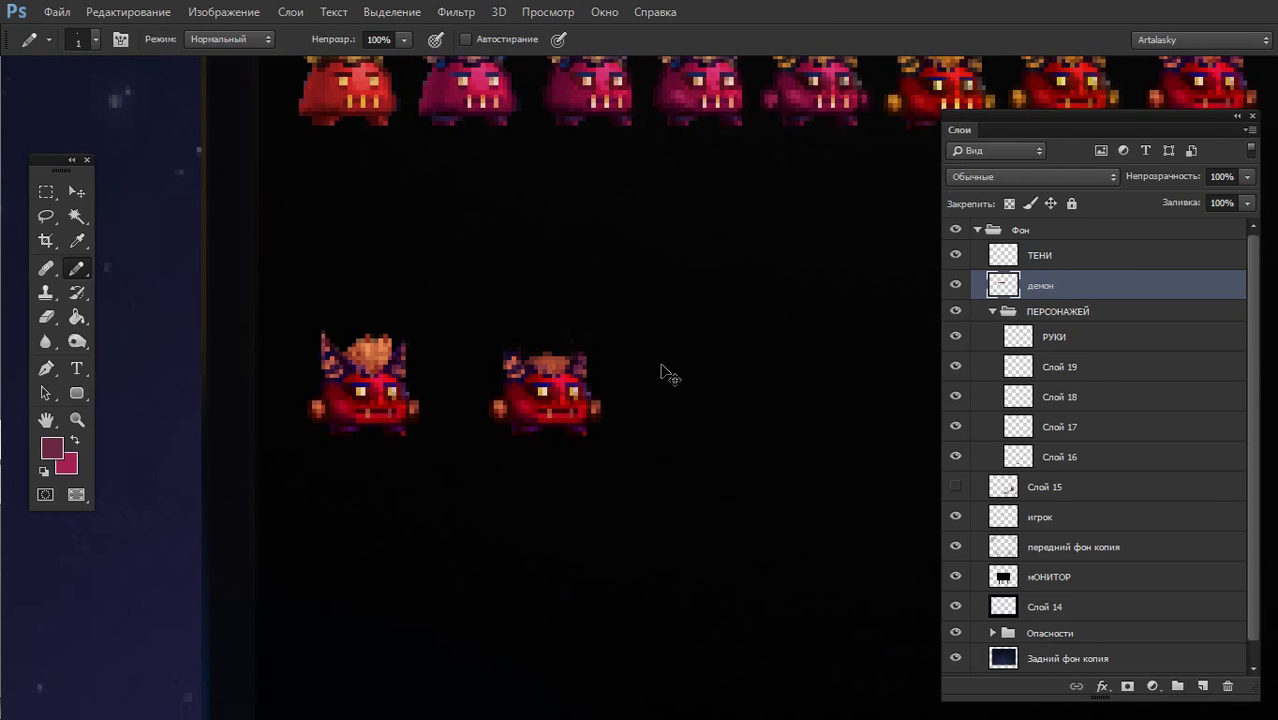
key(i)
key(ctrl+u)
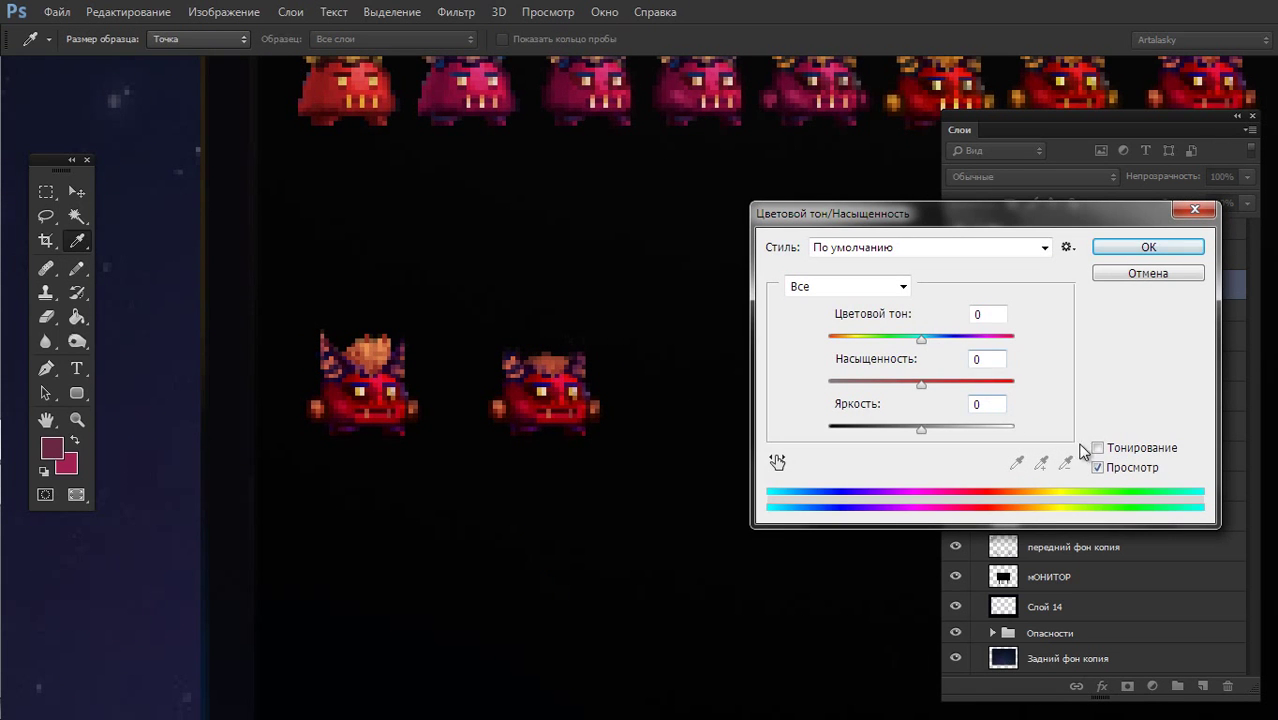
drag(921, 338, 989, 345)
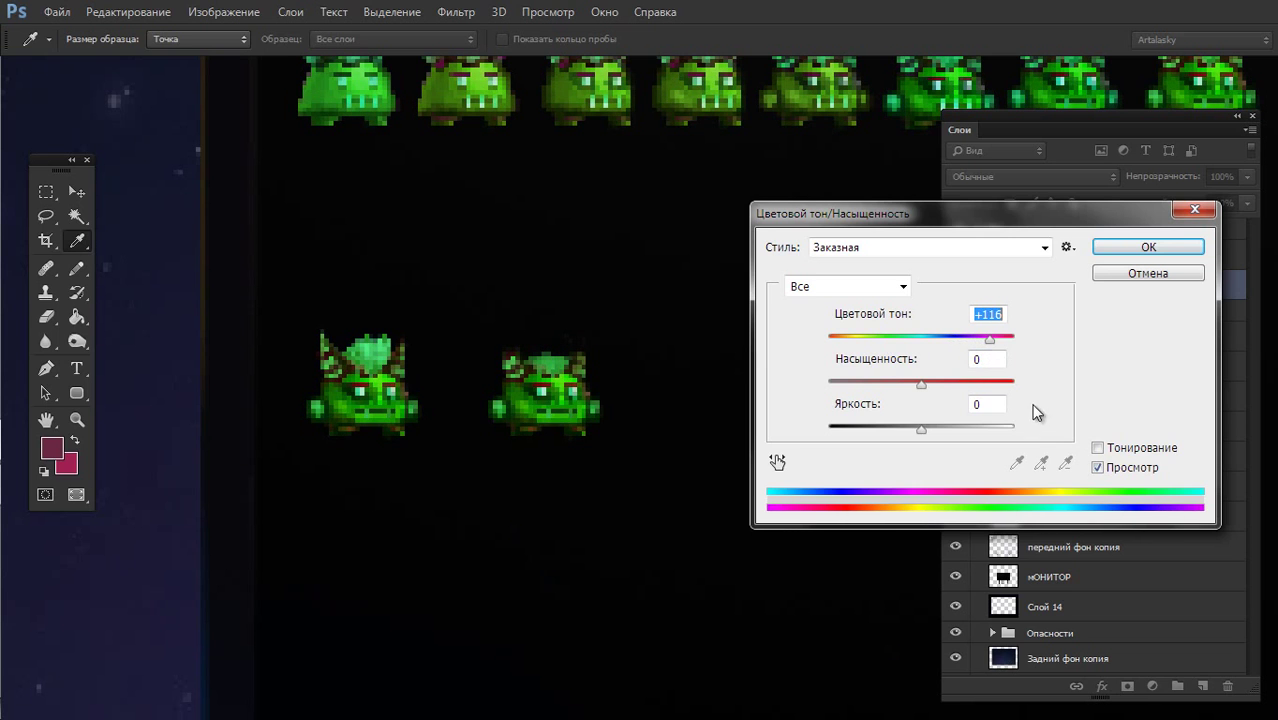
click(1097, 448)
drag(903, 388, 934, 386)
drag(1002, 338, 967, 342)
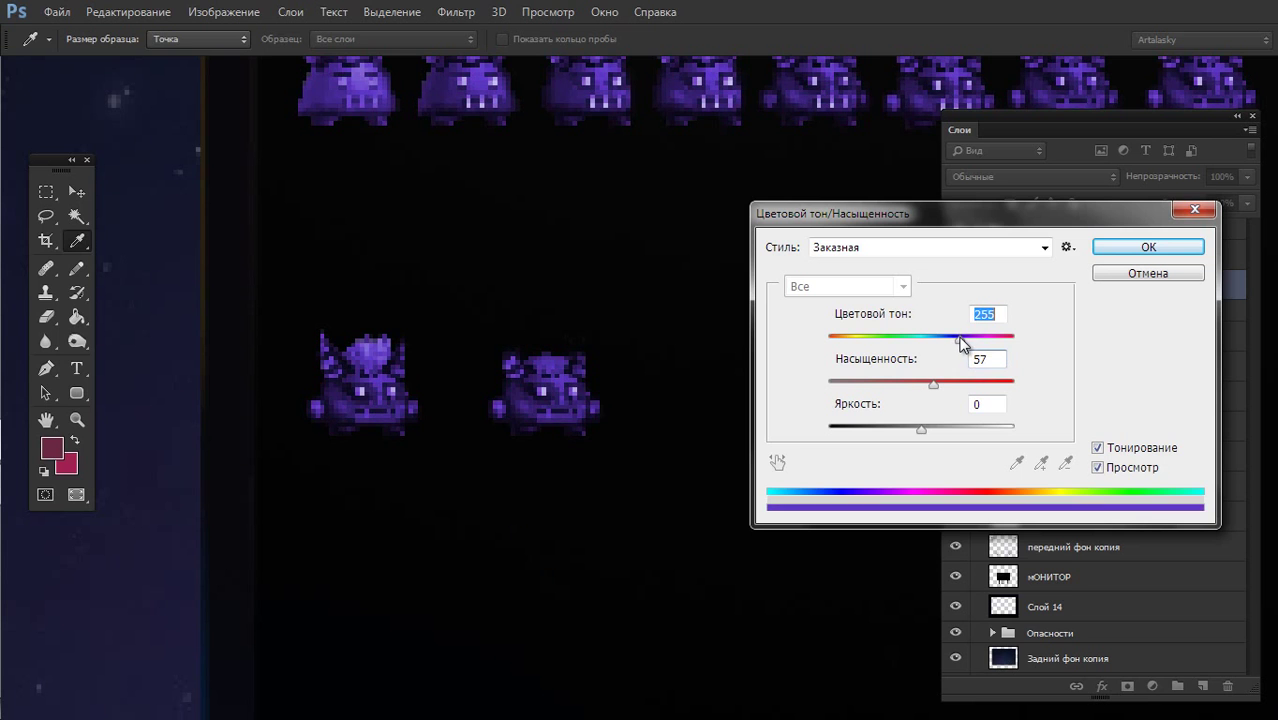
click(1148, 273)
- Marquee-select the short-haired demon copy, opening and cancelling Color Balance
key(m)
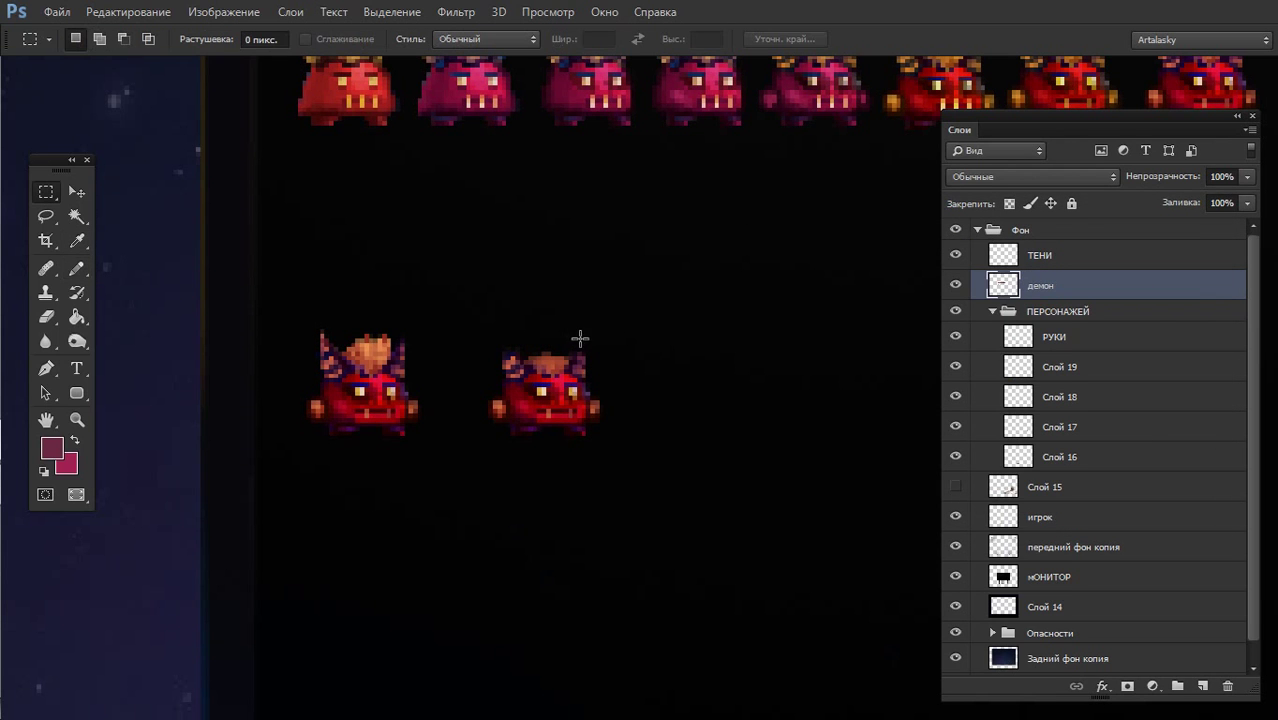
drag(622, 316, 471, 453)
key(i)
key(ctrl+b)
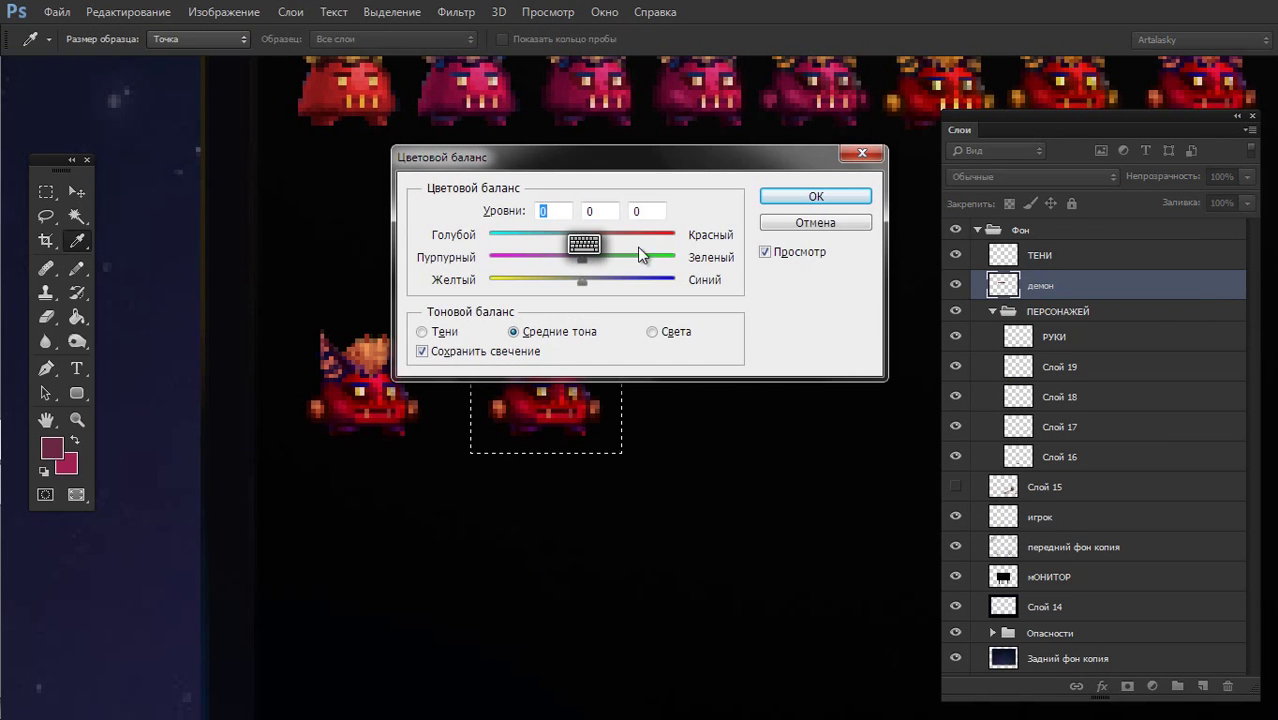
key(Escape)
key(m)
- Colorize the selected copy blue in Hue/Saturation: hue 251, saturation 73, lightness +10
key(i)
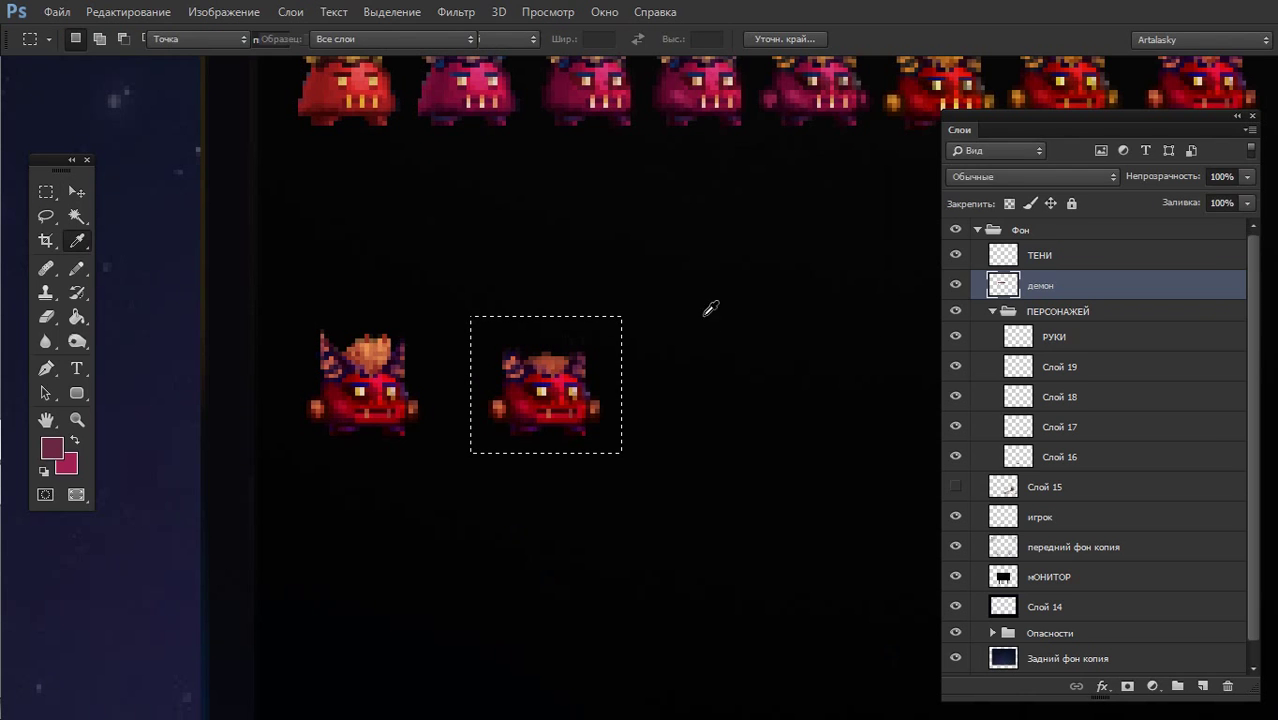
key(ctrl+u)
click(1098, 448)
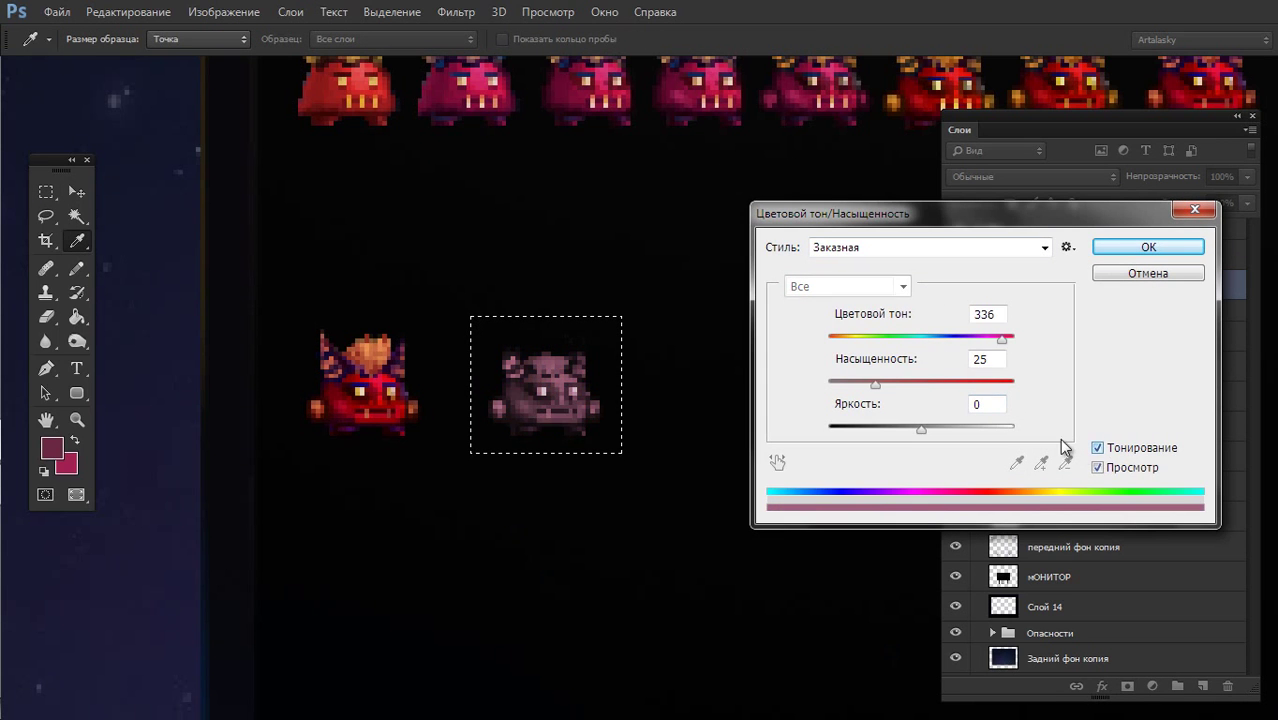
key(Up)
key(Up)
key(Up)
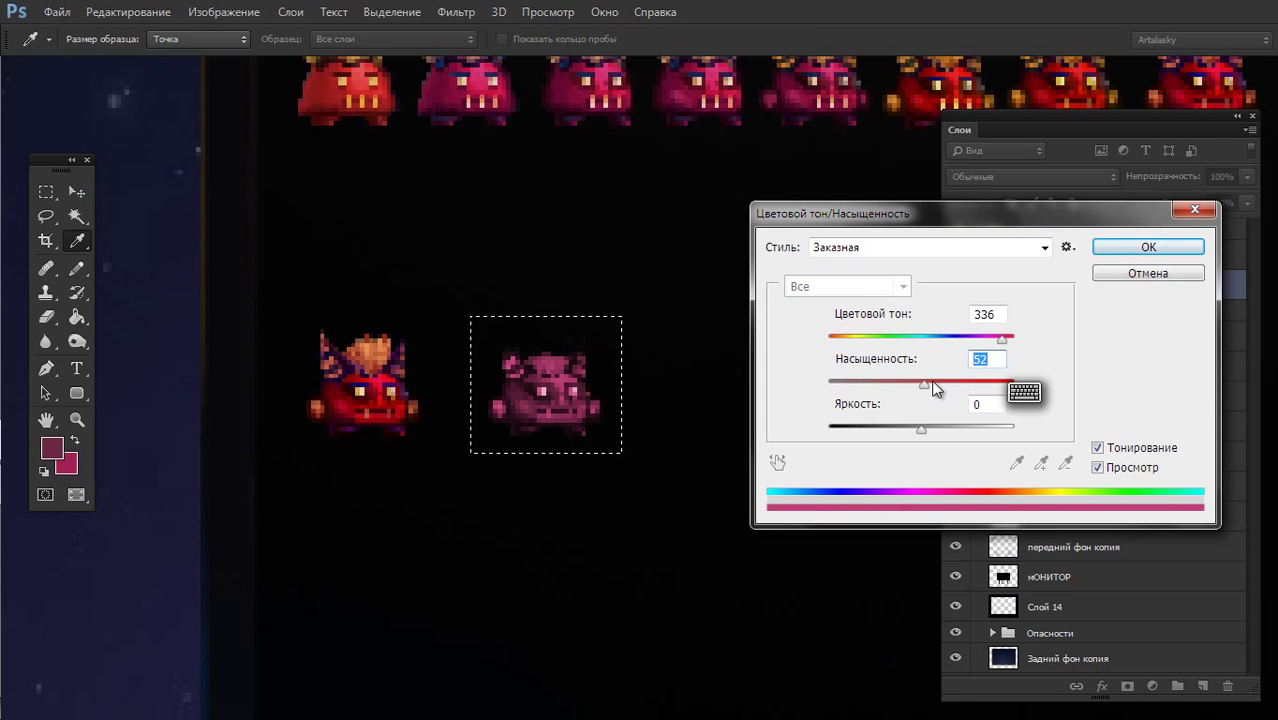
drag(1004, 339, 961, 337)
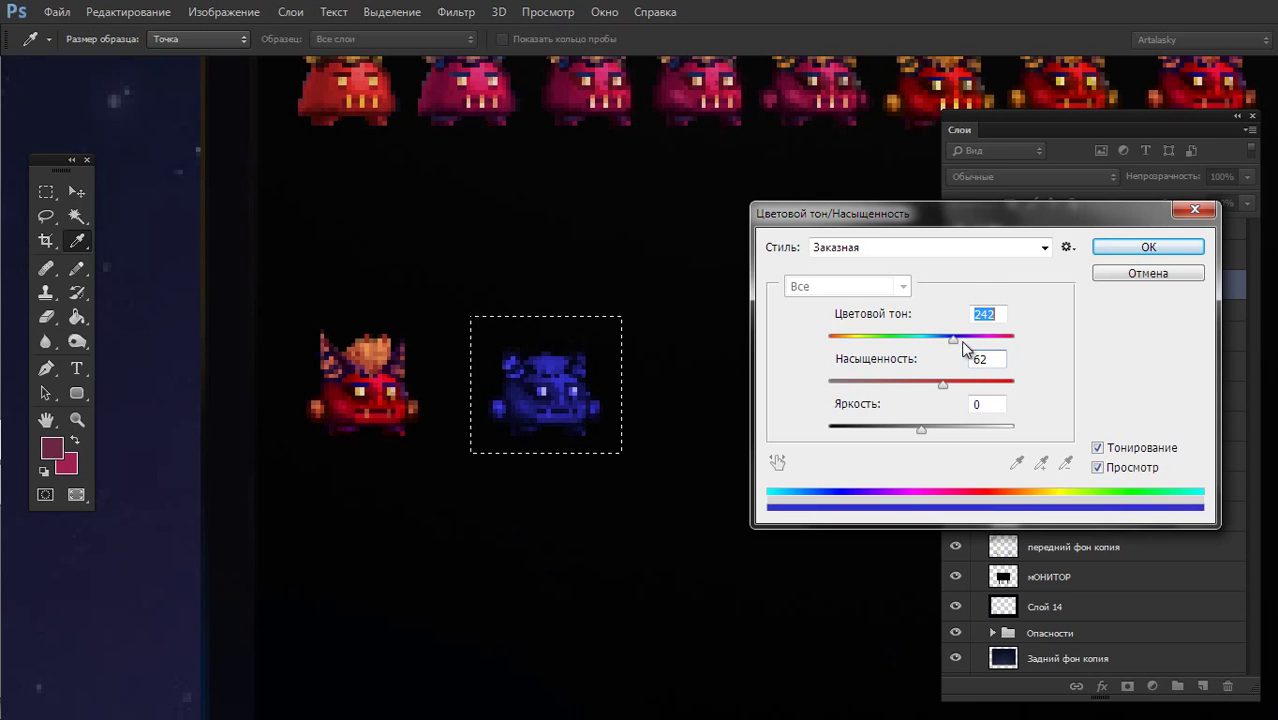
drag(961, 343, 958, 340)
drag(943, 384, 955, 386)
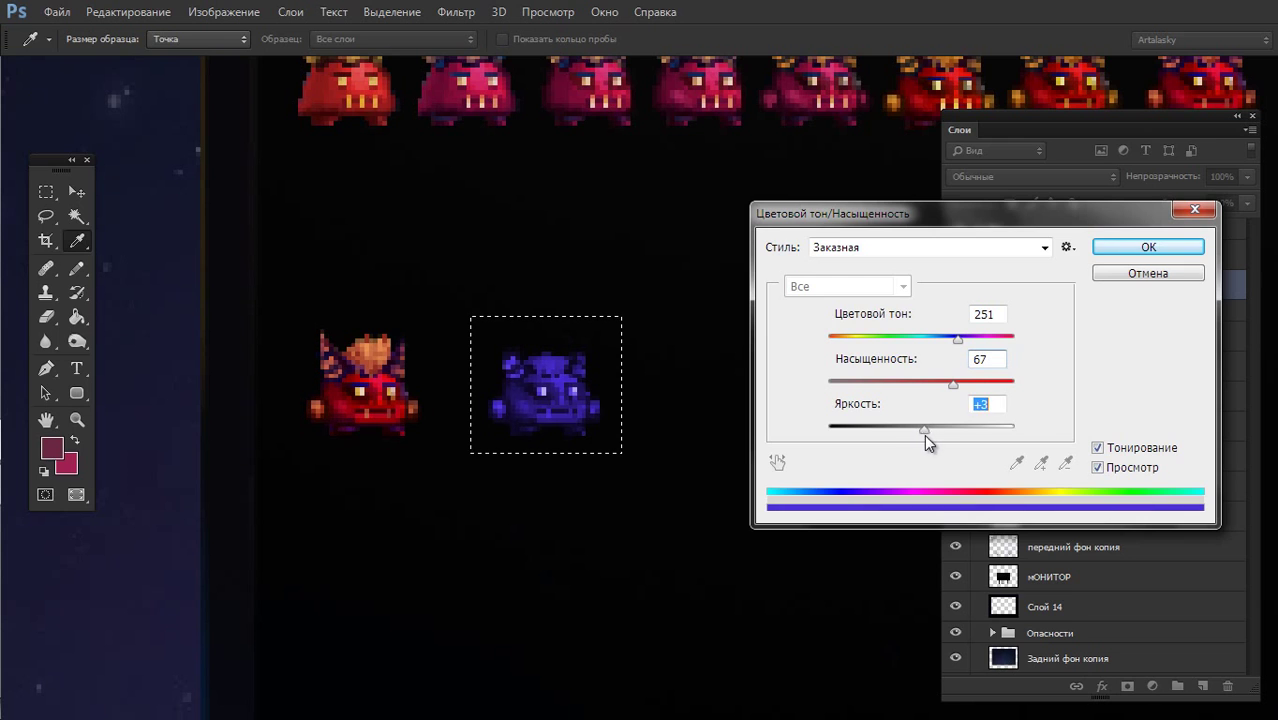
drag(922, 432, 932, 443)
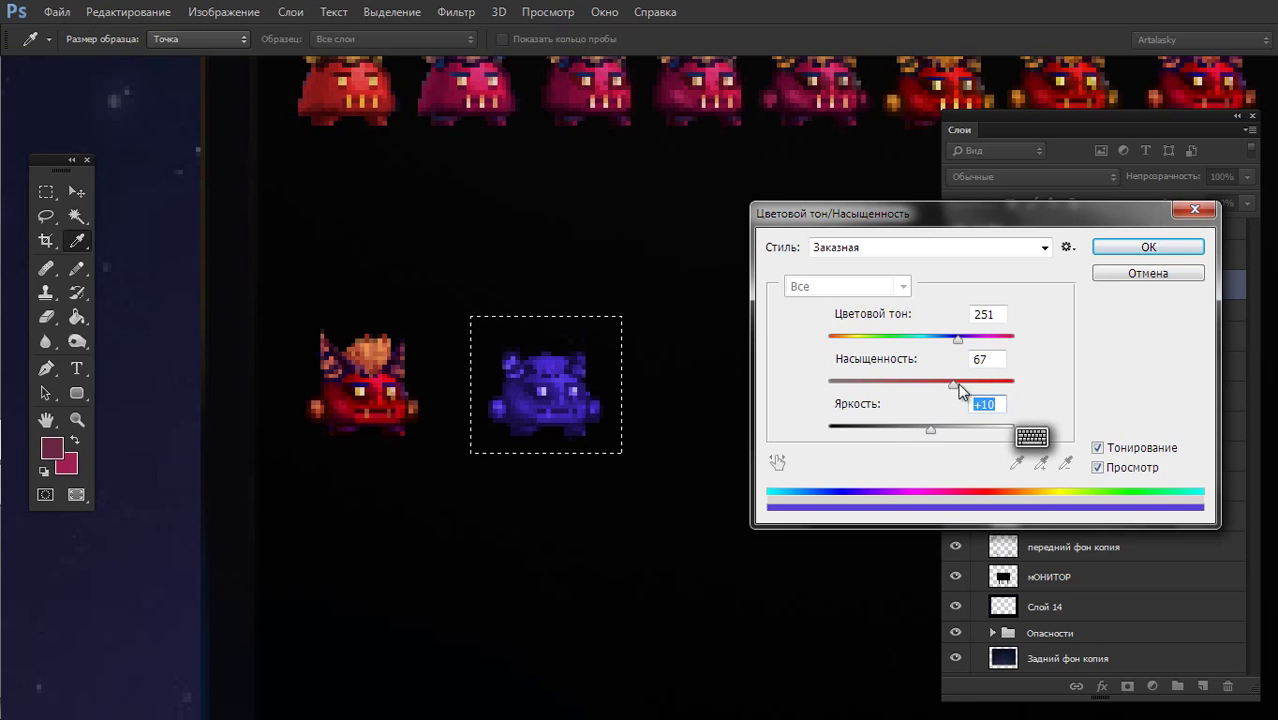
drag(952, 386, 941, 387)
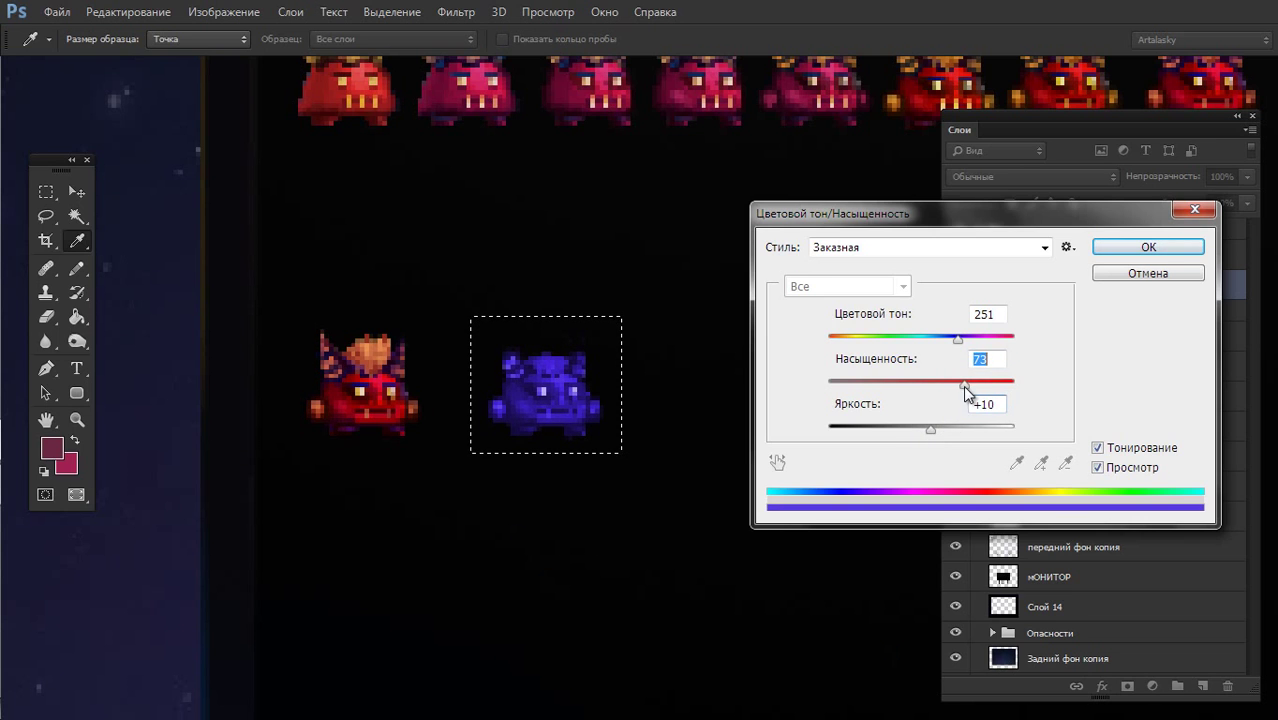
- Apply the blue tint, move the blue demon down onto the floor and boost its saturation
click(1148, 247)
key(m)
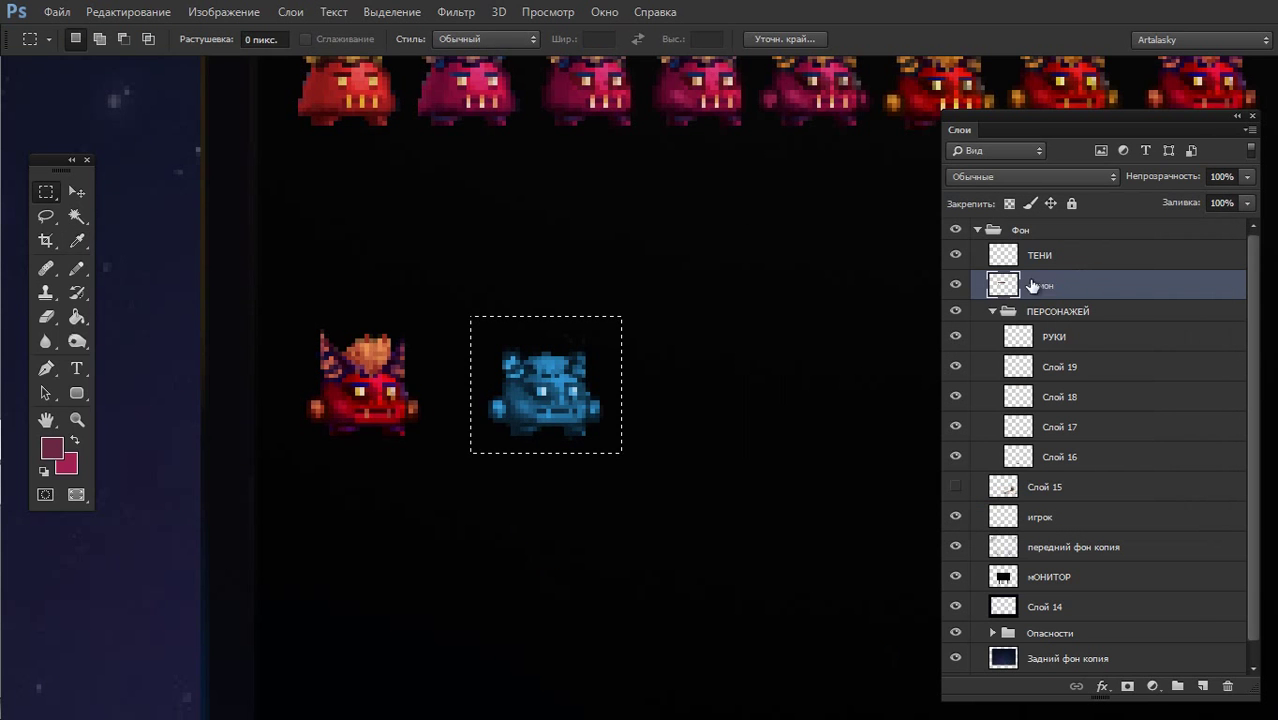
key(ctrl+d)
scroll(590, 438, down, 3)
drag(639, 476, 565, 402)
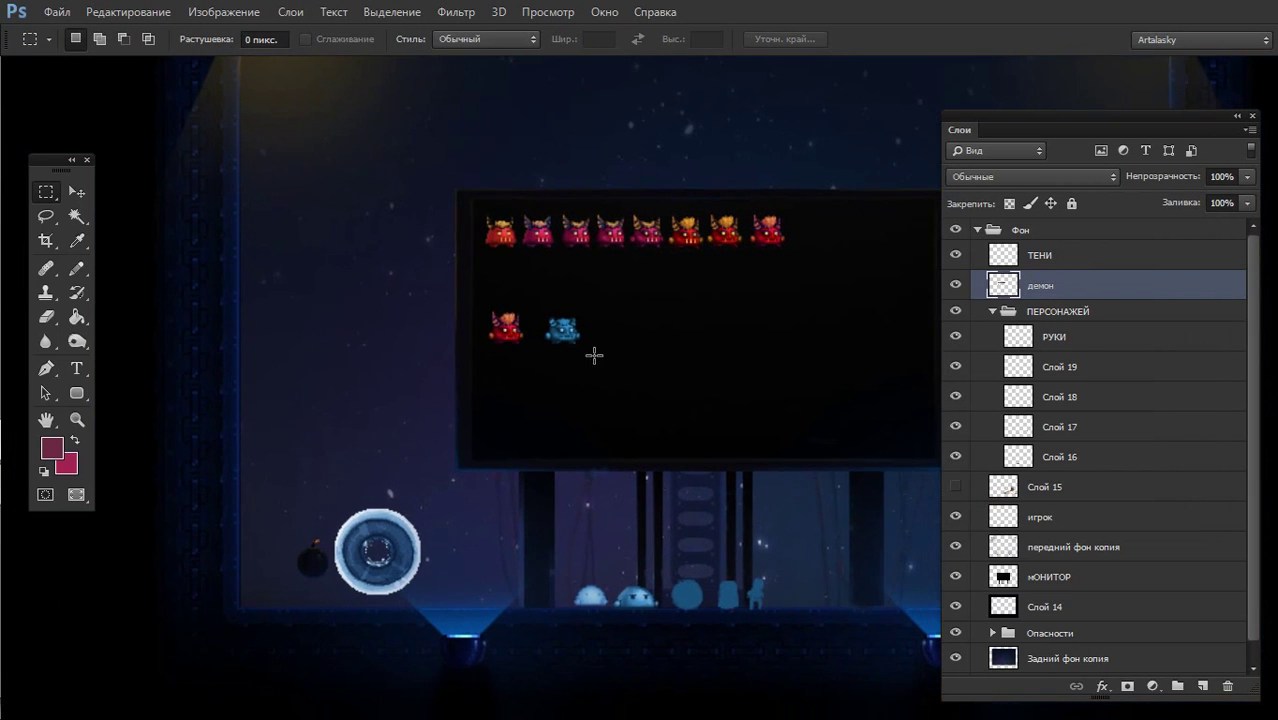
mouse_move(602, 298)
mouse_down()
mouse_move(530, 371)
mouse_move(509, 597)
mouse_move(535, 616)
mouse_up()
key(ctrl+d)
key(ctrl+u)
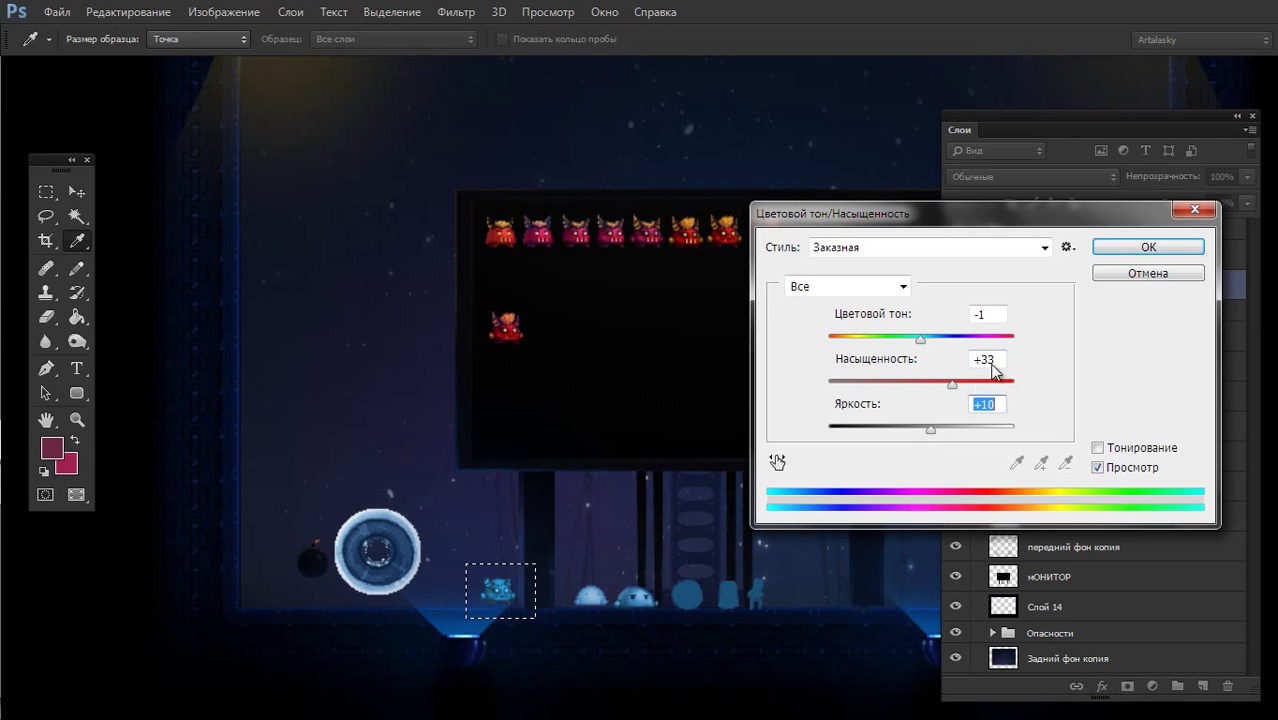
click(1143, 252)
- Apply Levels 35 / 0,92 / 181 to the blue demon for stronger contrast
key(ctrl+l)
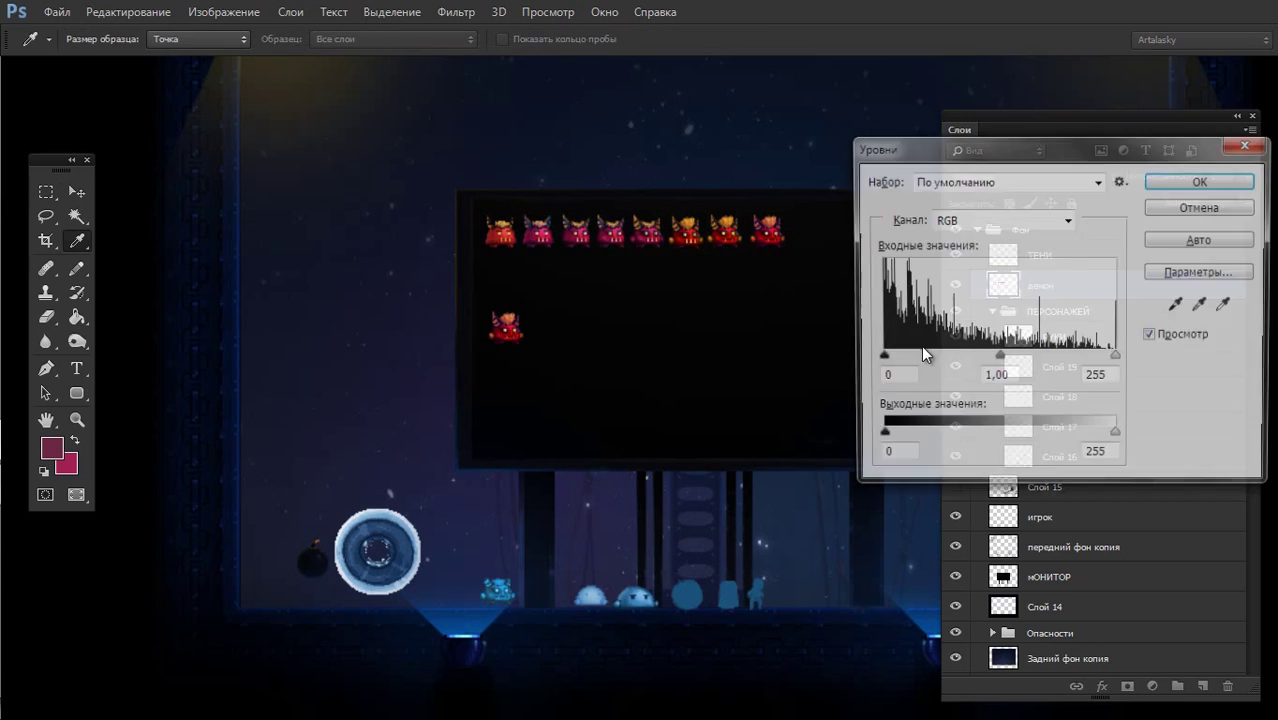
drag(879, 358, 906, 366)
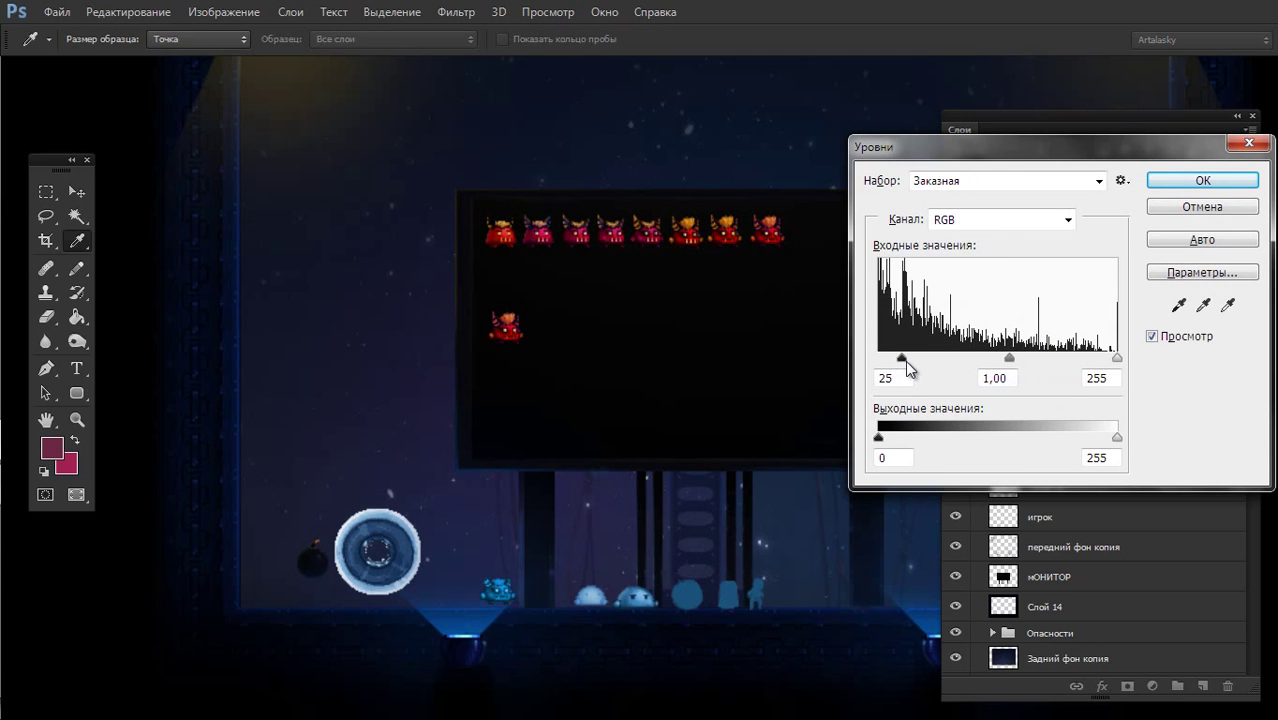
drag(1117, 358, 1086, 362)
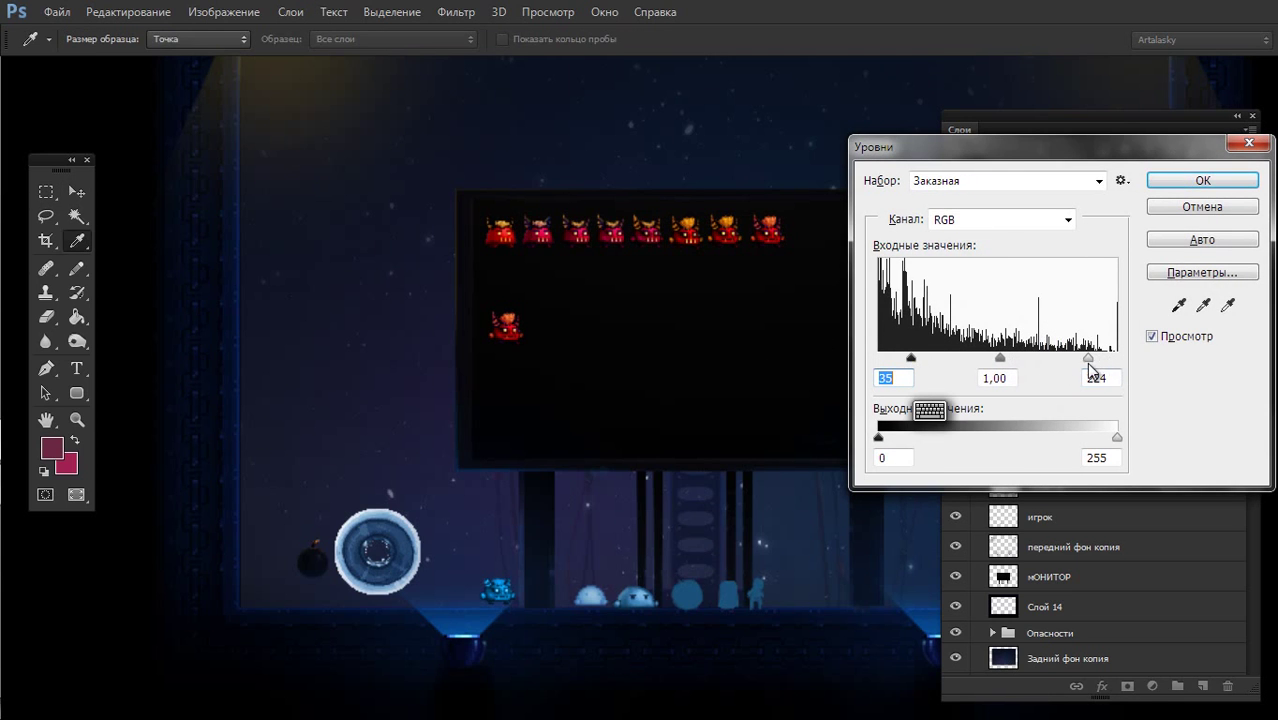
drag(998, 360, 984, 360)
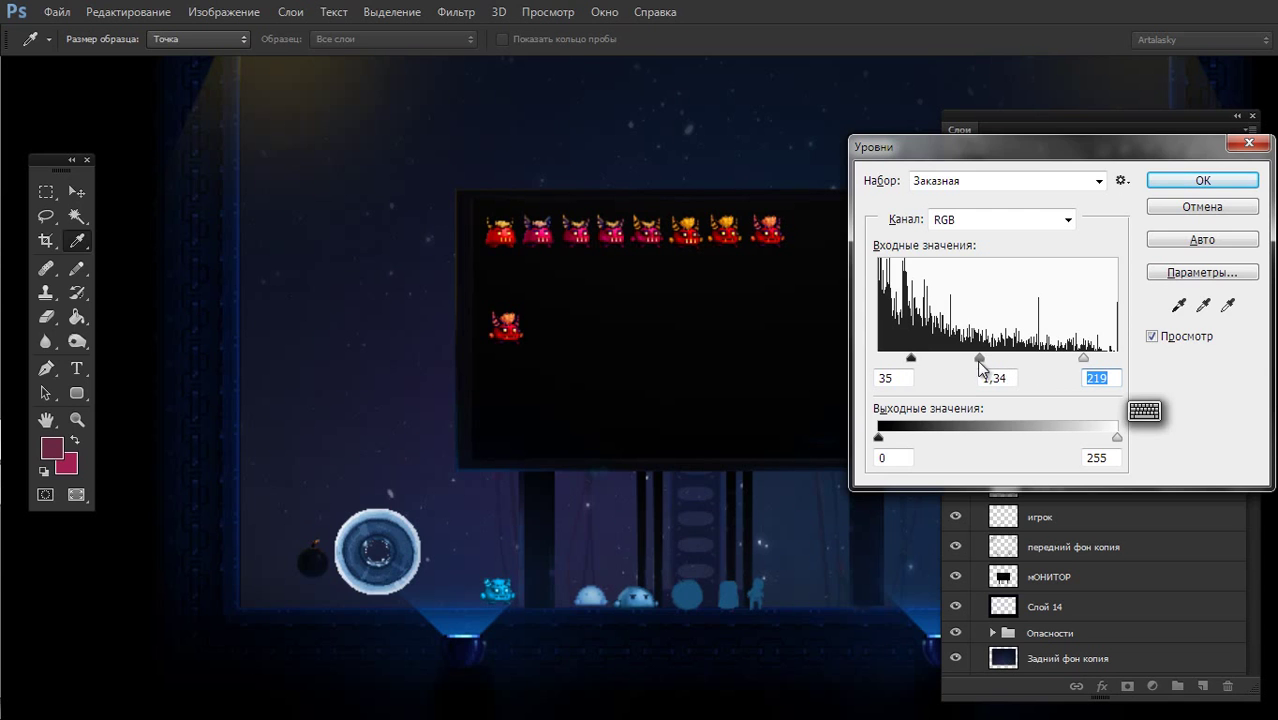
drag(1084, 358, 1047, 358)
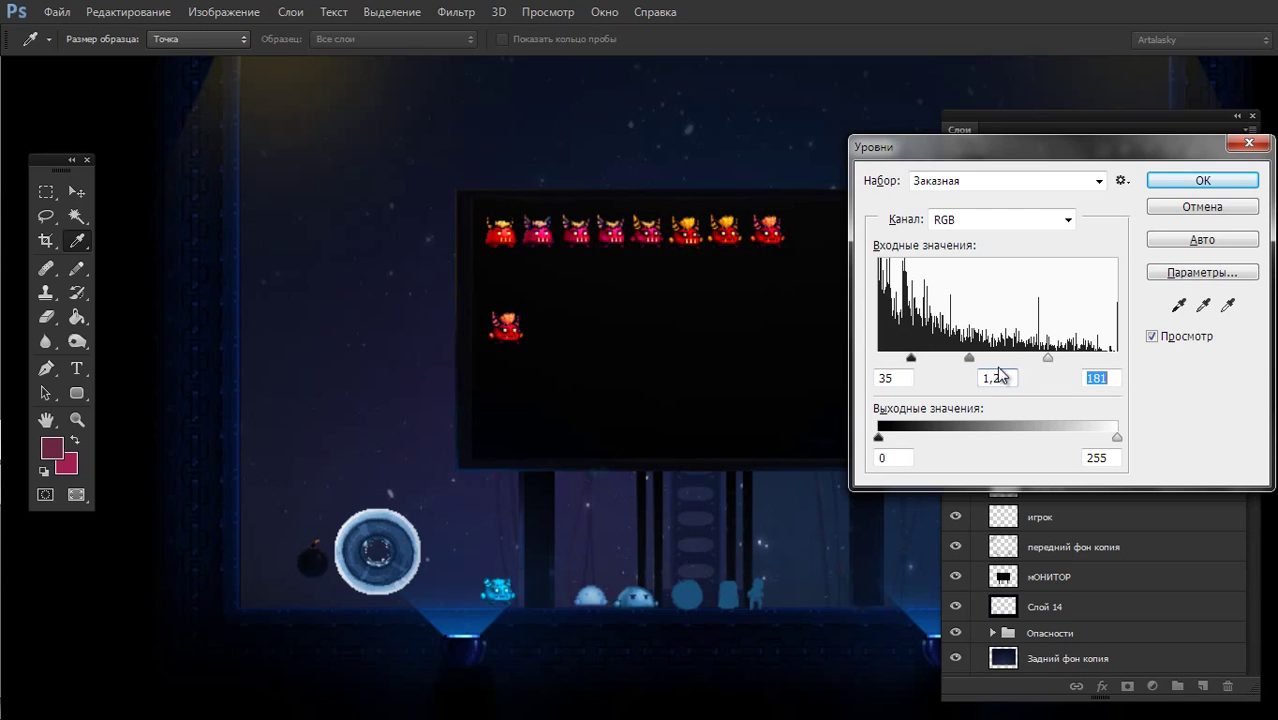
mouse_move(969, 360)
mouse_down()
mouse_move(956, 360)
mouse_move(984, 360)
mouse_up()
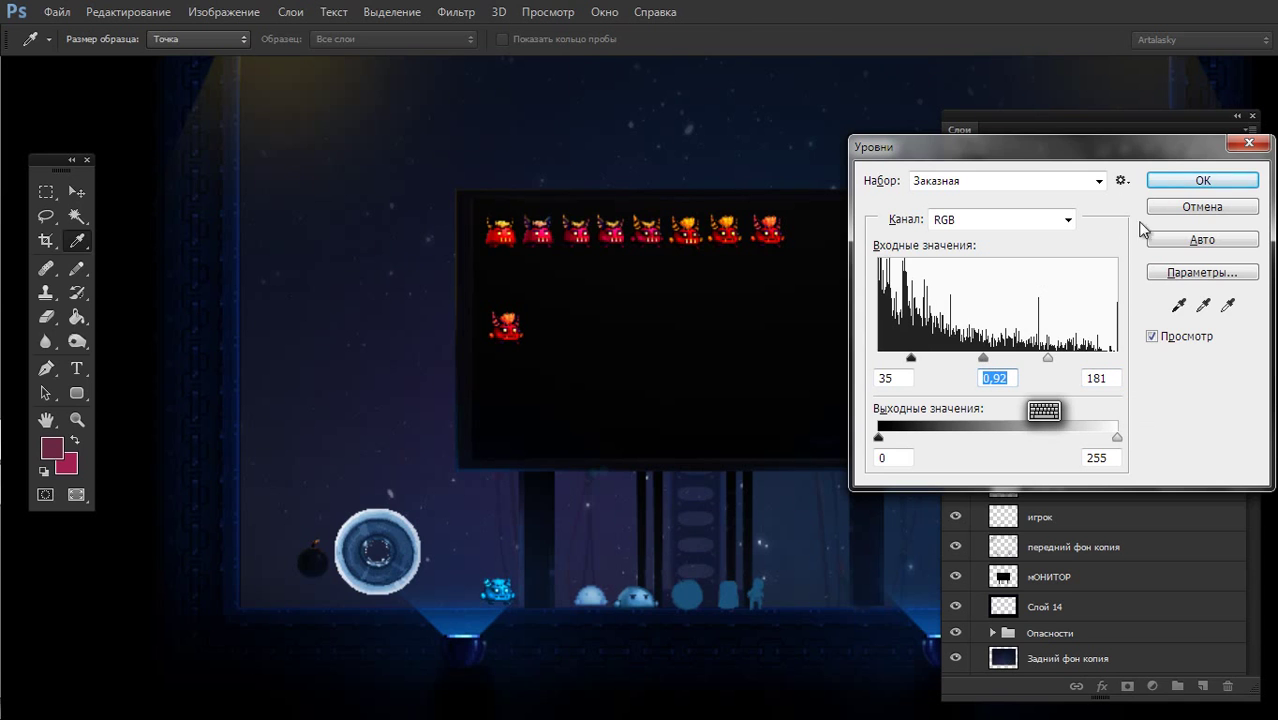
click(1200, 180)
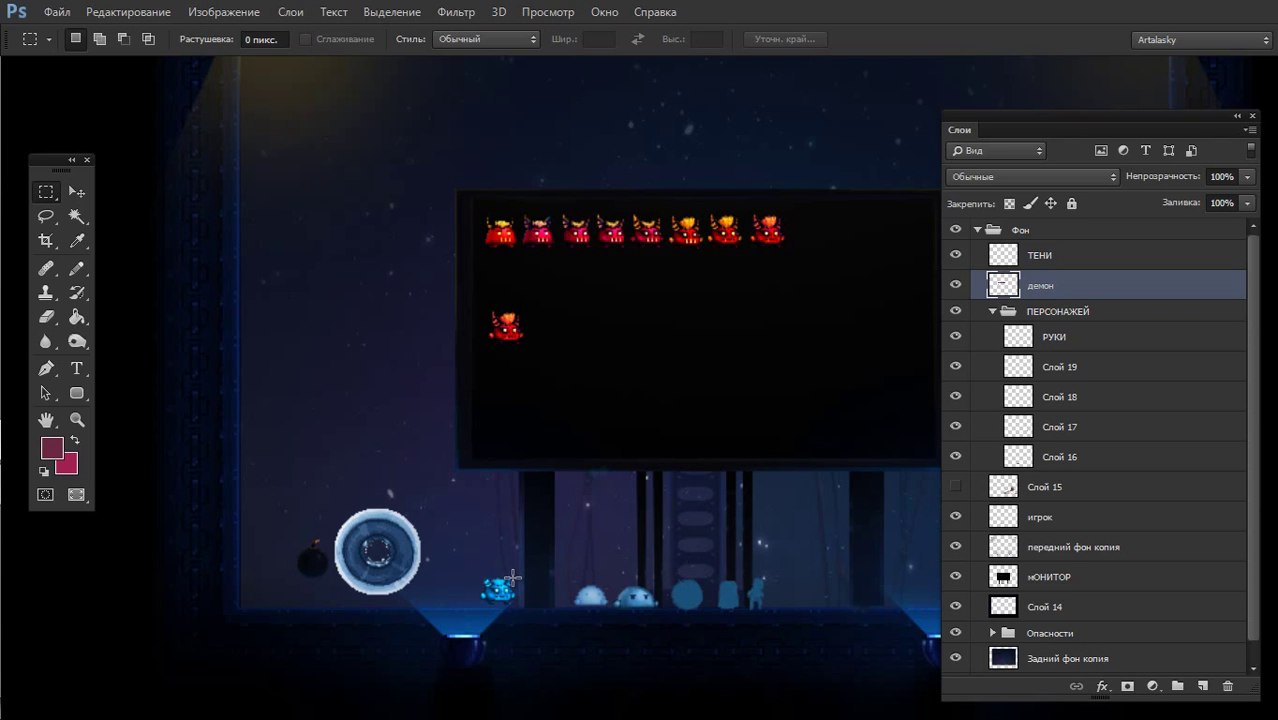
- Hide the panels, test-move the red demon and undo it, then marquee the blue floor character
scroll(516, 593, up, 3)
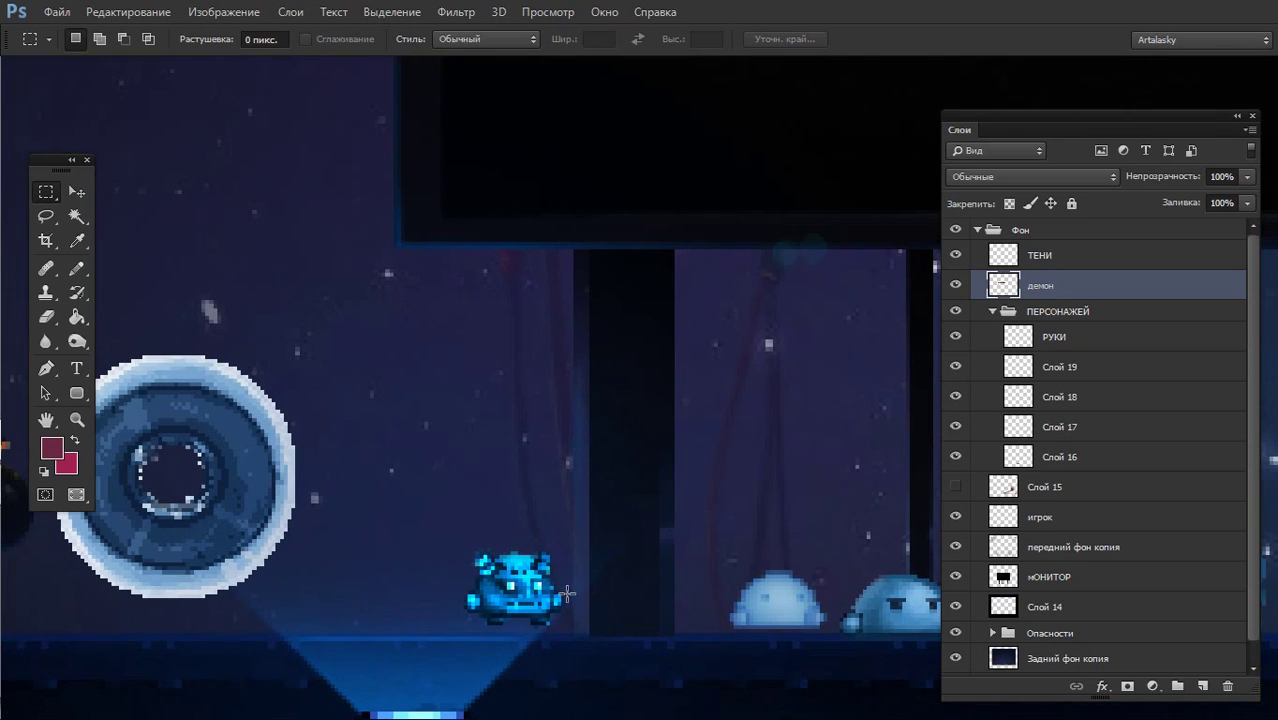
scroll(556, 528, down, 3)
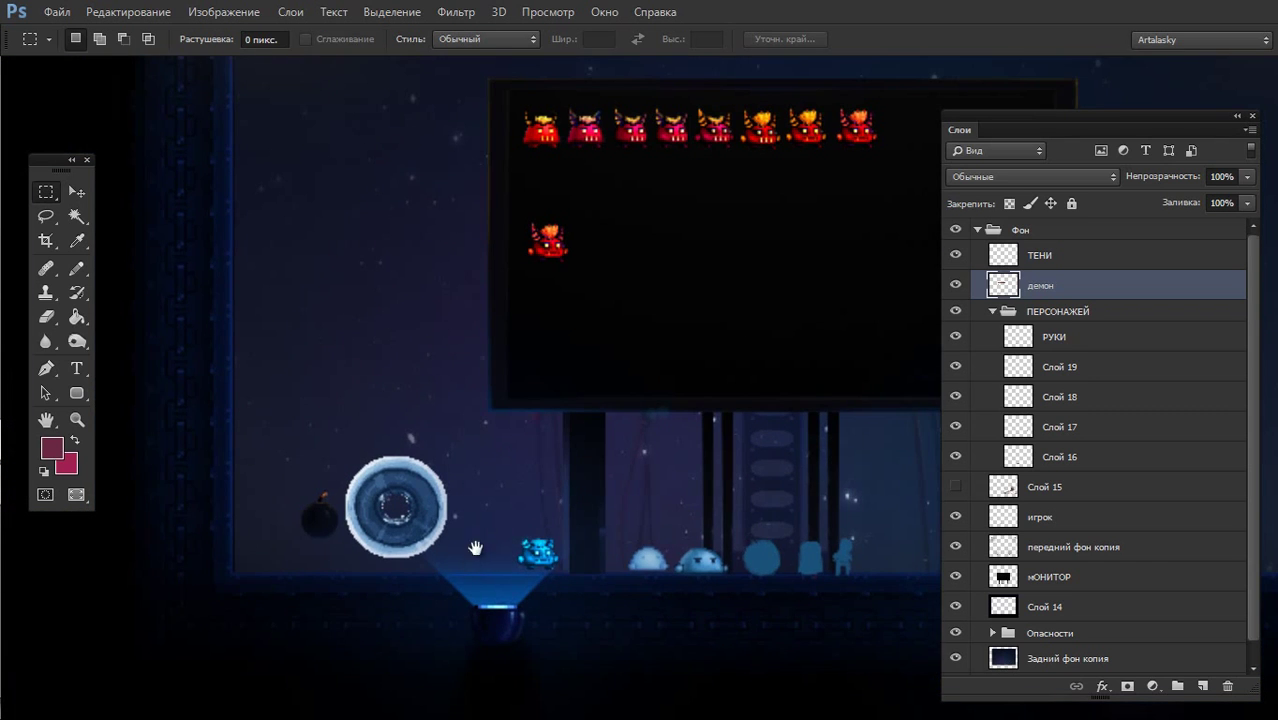
key(Tab)
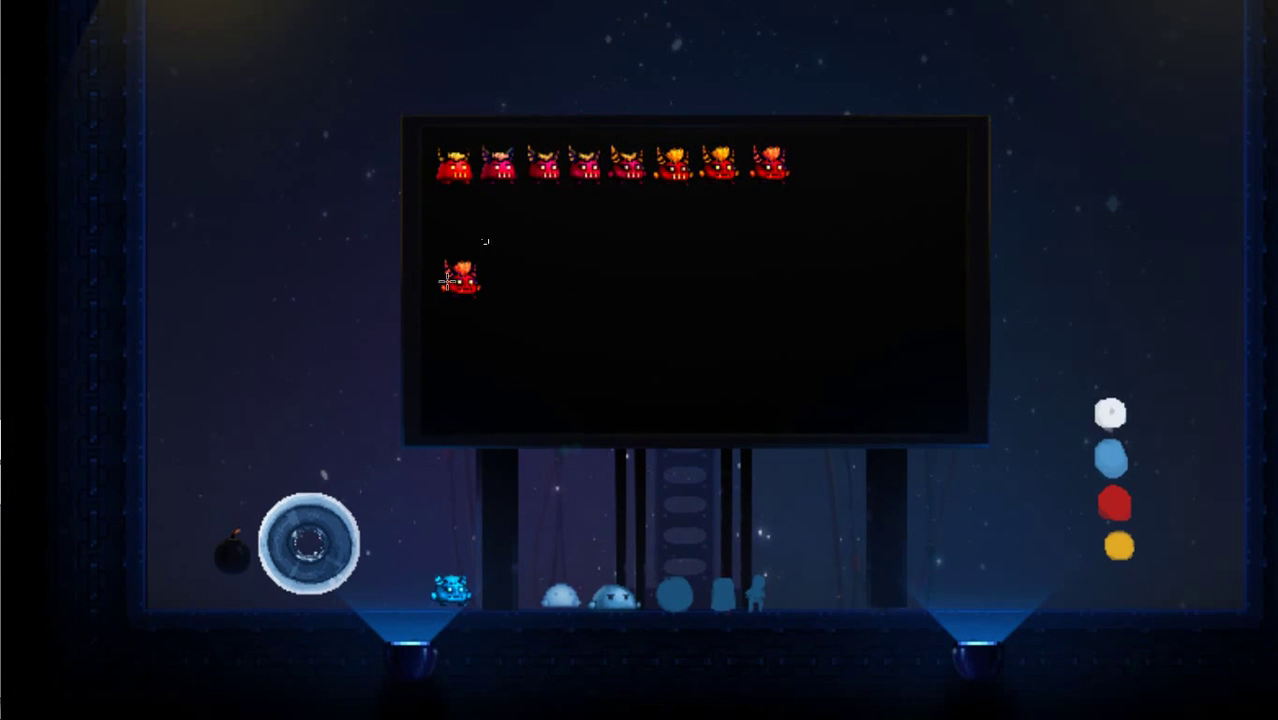
drag(448, 300, 416, 610)
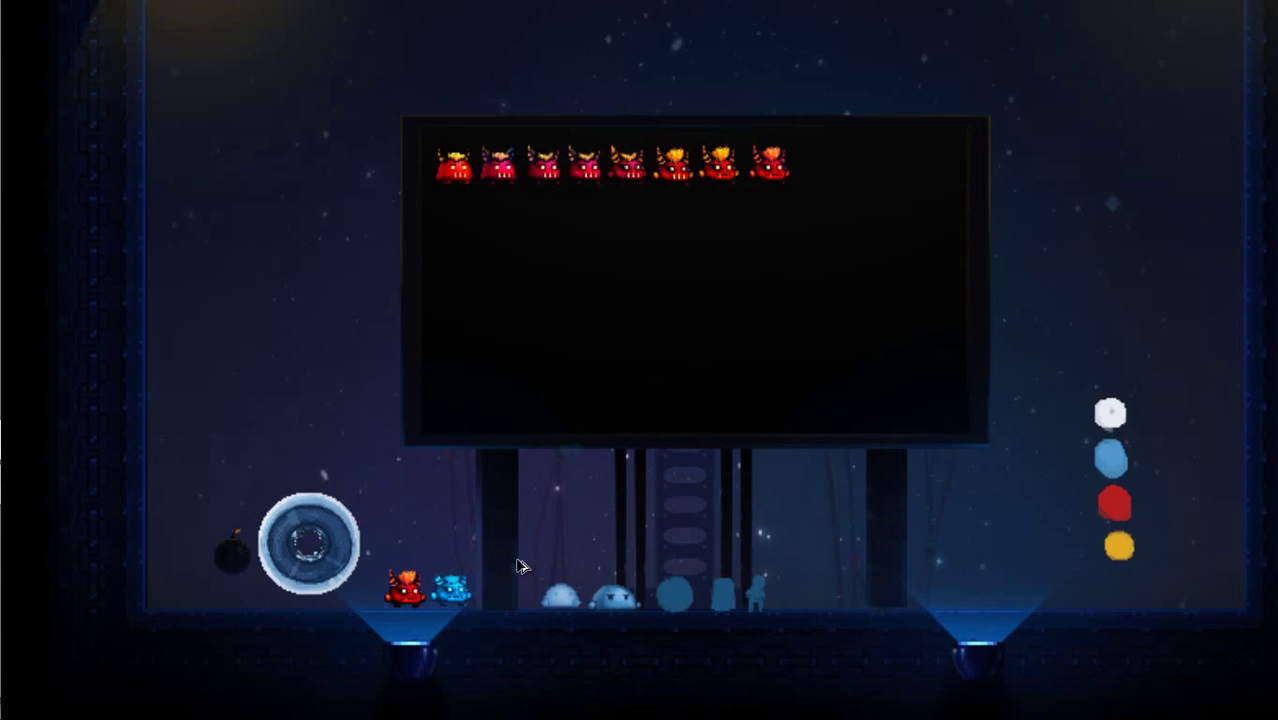
key(ctrl+z)
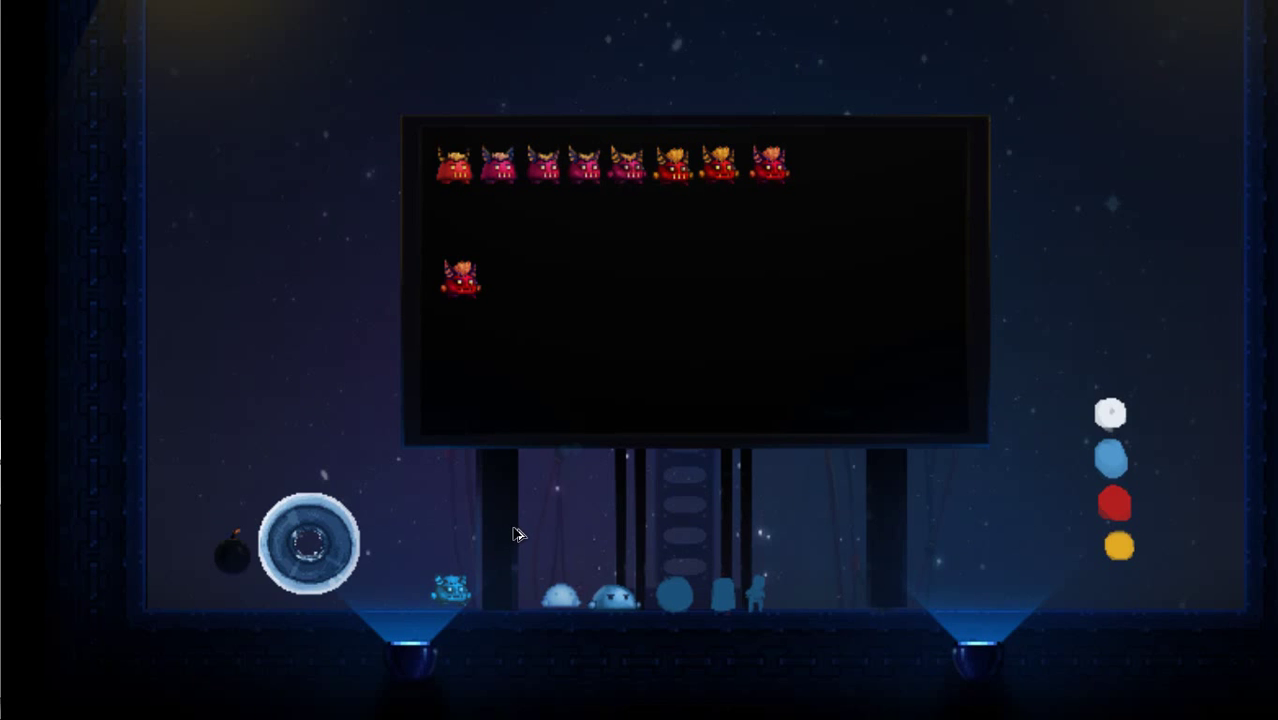
drag(413, 550, 494, 616)
- Apply a Curves S-curve (46→29, 153→198) to the selected blue demon
key(f)
click(294, 20)
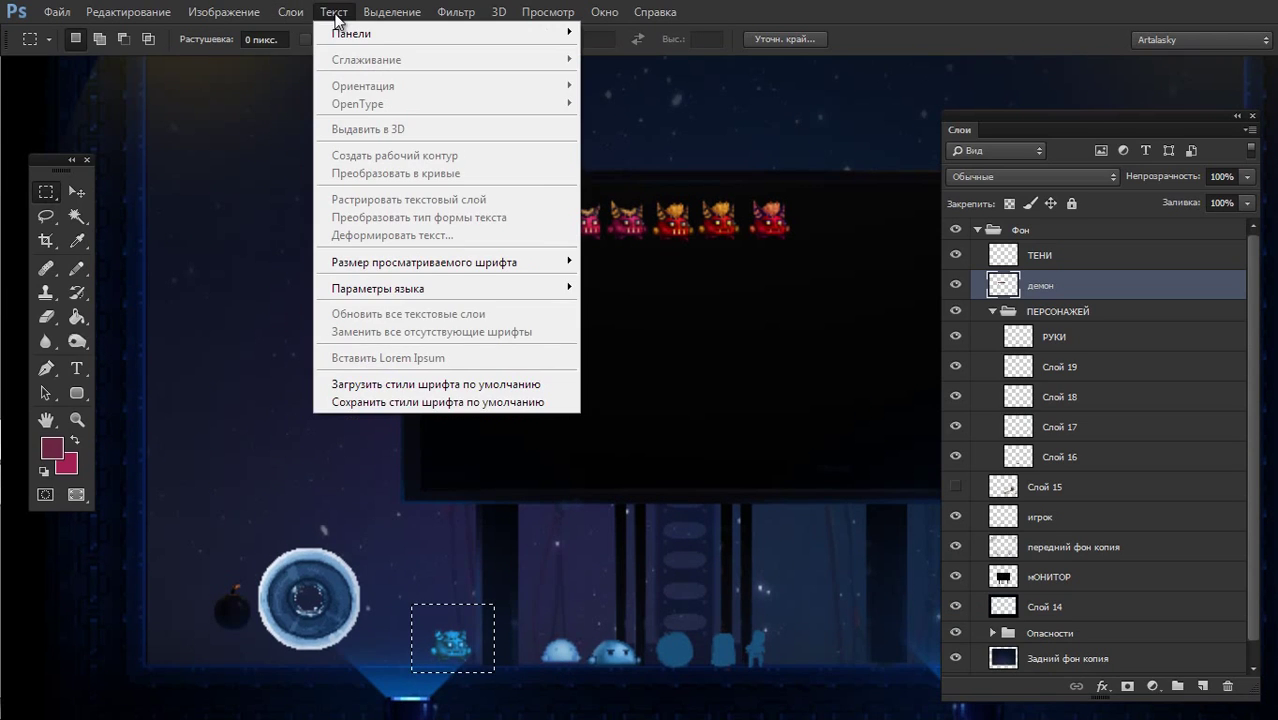
mouse_move(228, 59)
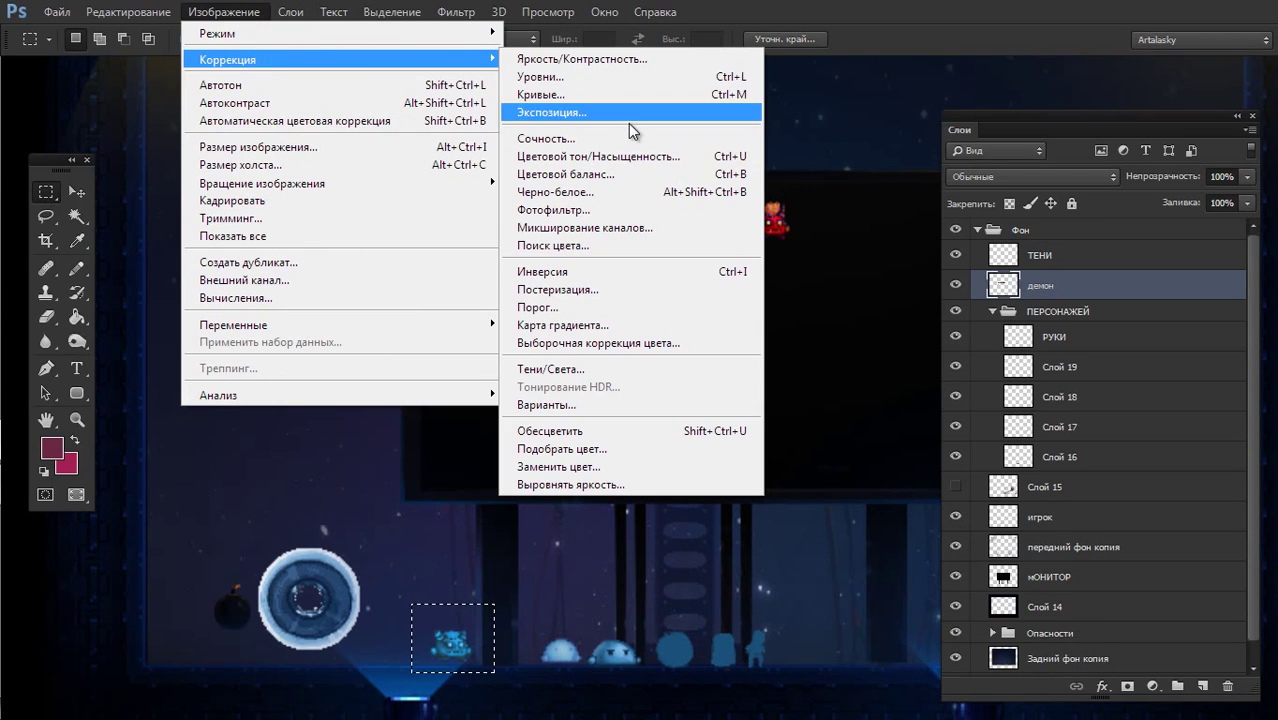
click(604, 90)
drag(345, 125, 903, 125)
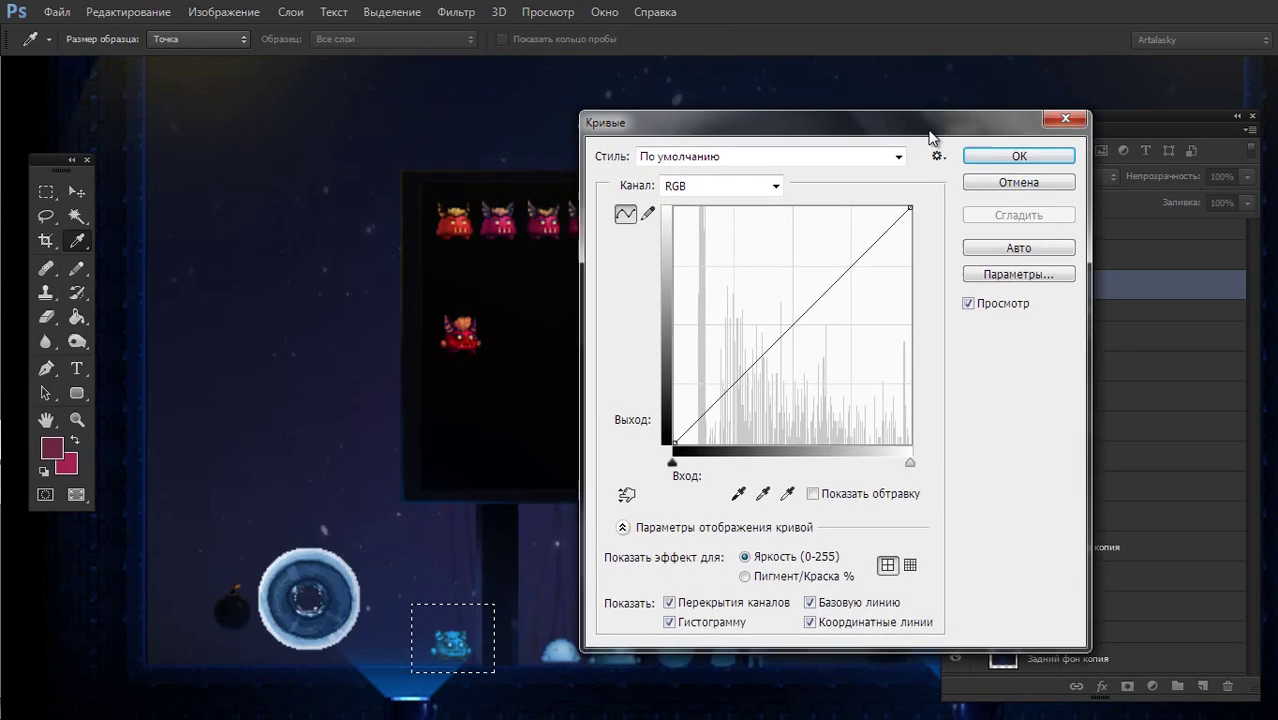
drag(732, 390, 726, 415)
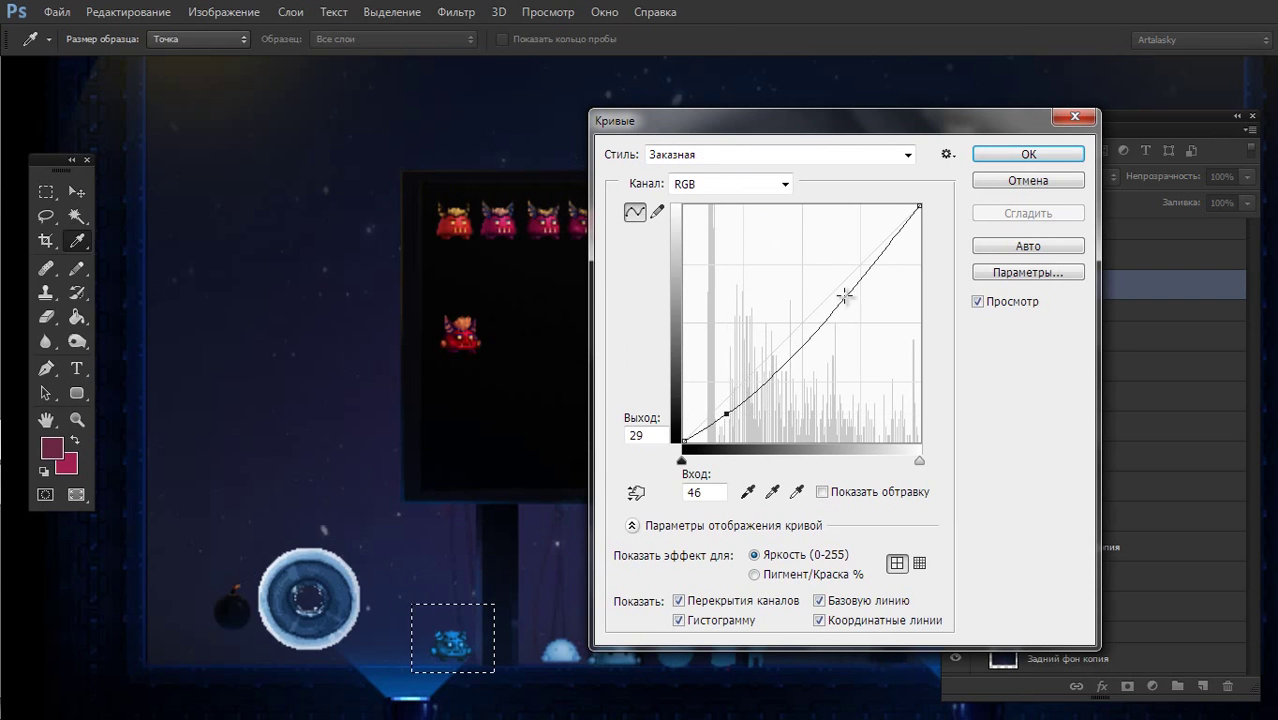
drag(844, 296, 825, 258)
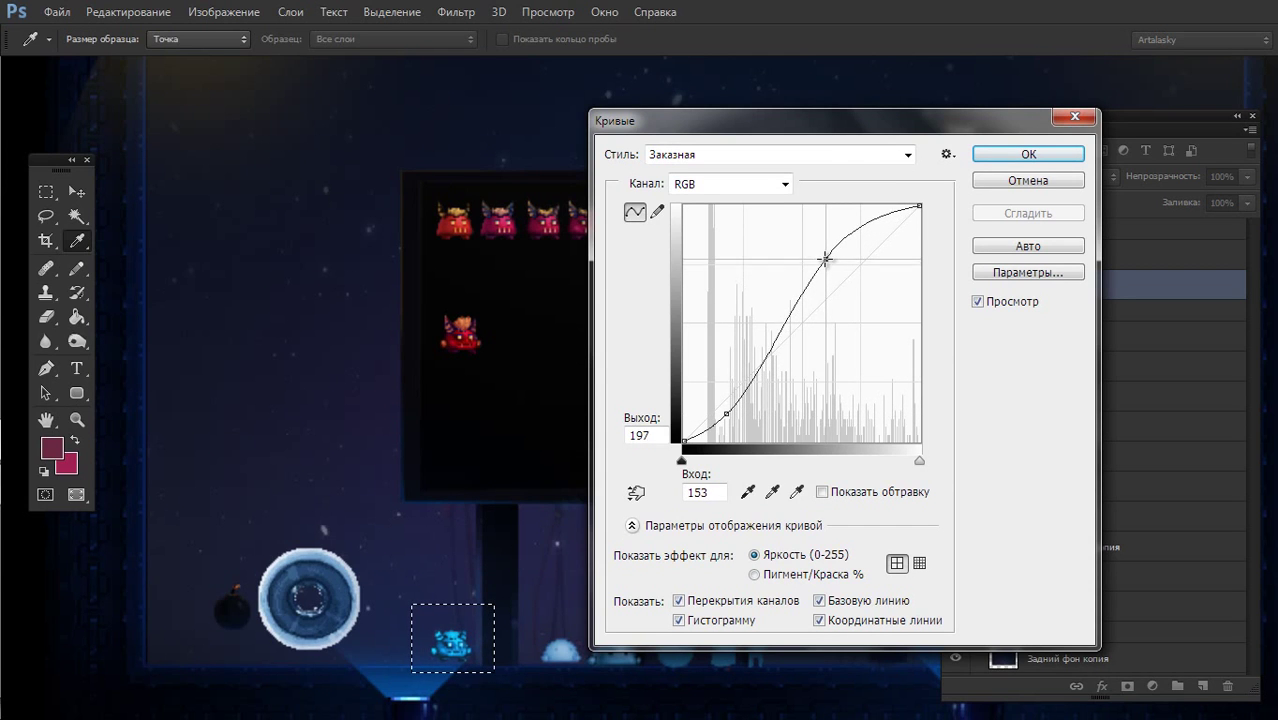
click(1030, 155)
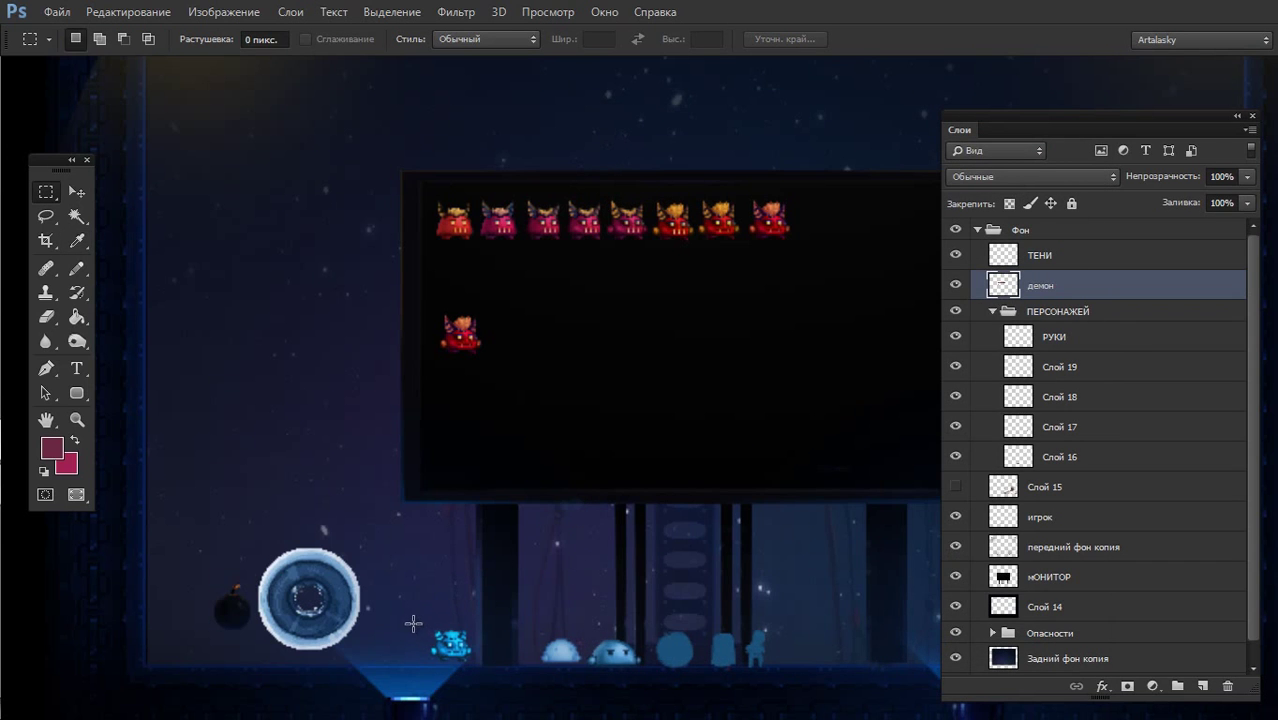
- Copy the blue character onto the monitor beside the red demon and sample its colours
mouse_move(420, 613)
mouse_down()
mouse_move(481, 671)
mouse_move(531, 378)
mouse_move(516, 332)
mouse_up()
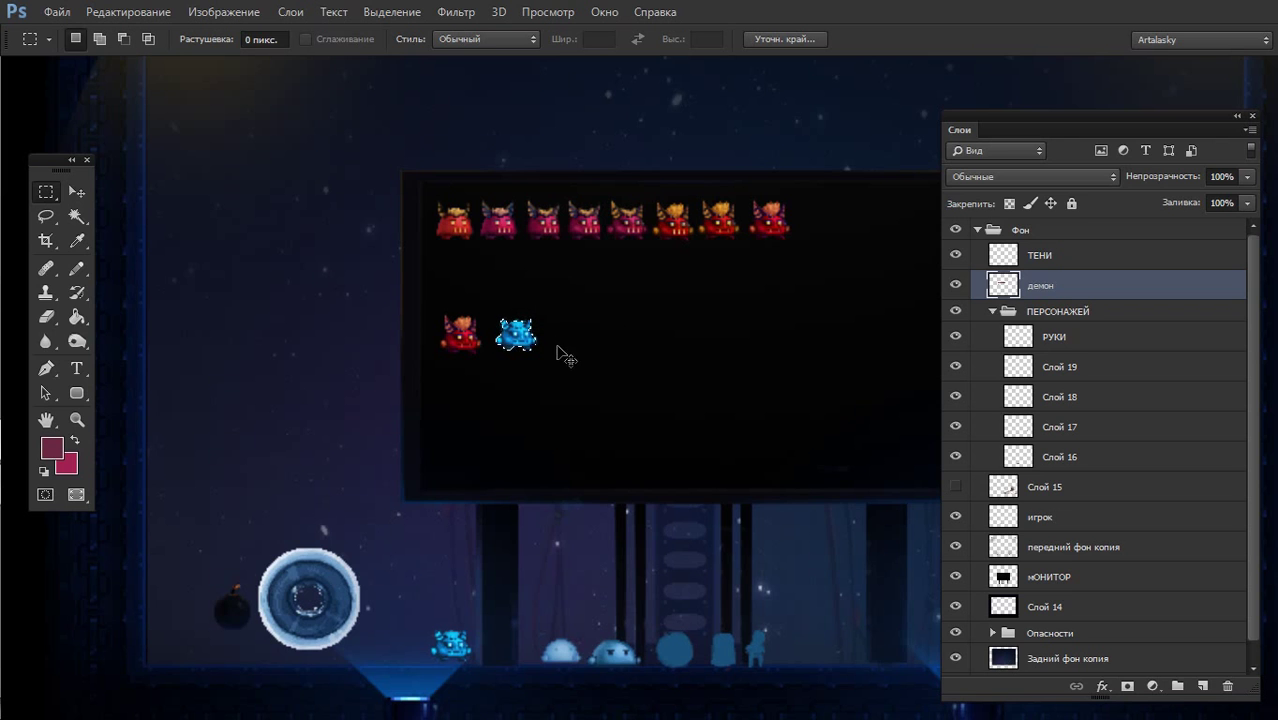
click(510, 339)
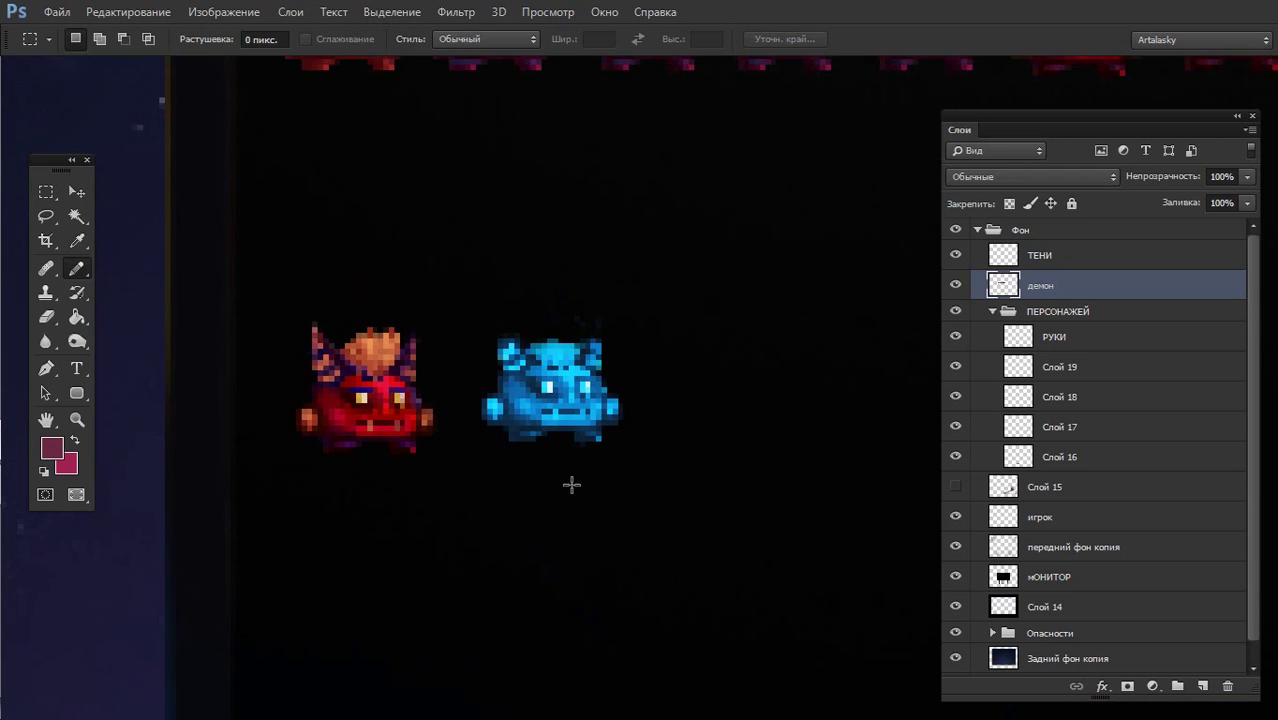
key(b)
alt+click(530, 386)
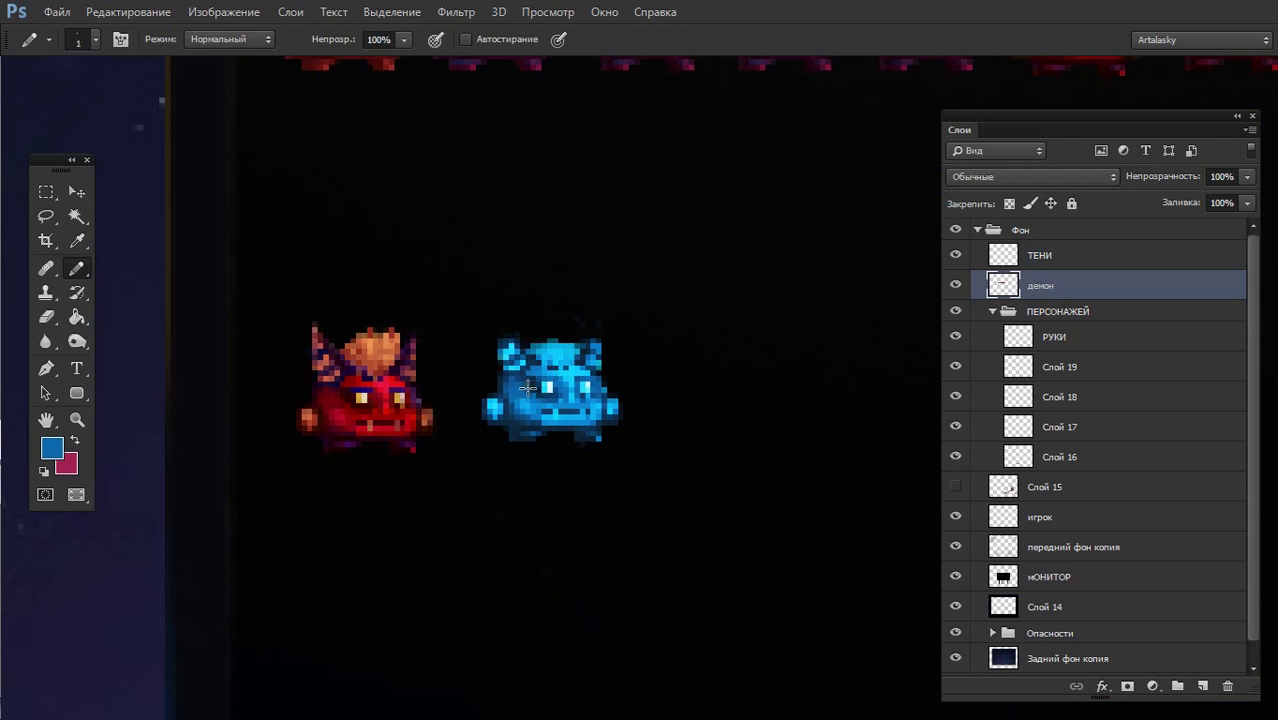
alt+click(545, 370)
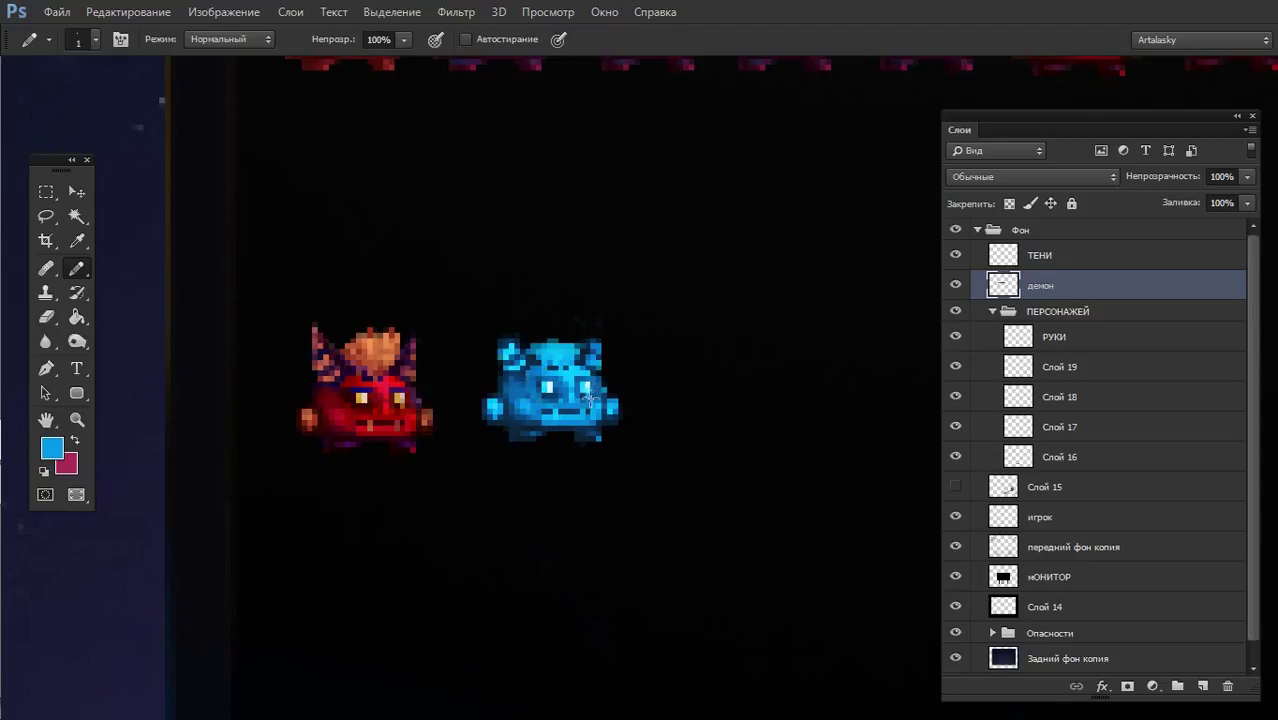
alt+click(537, 363)
alt+click(373, 339)
- Set the drawing colour to orange #f1a616 and pencil hair pixels on the copy's head
click(50, 450)
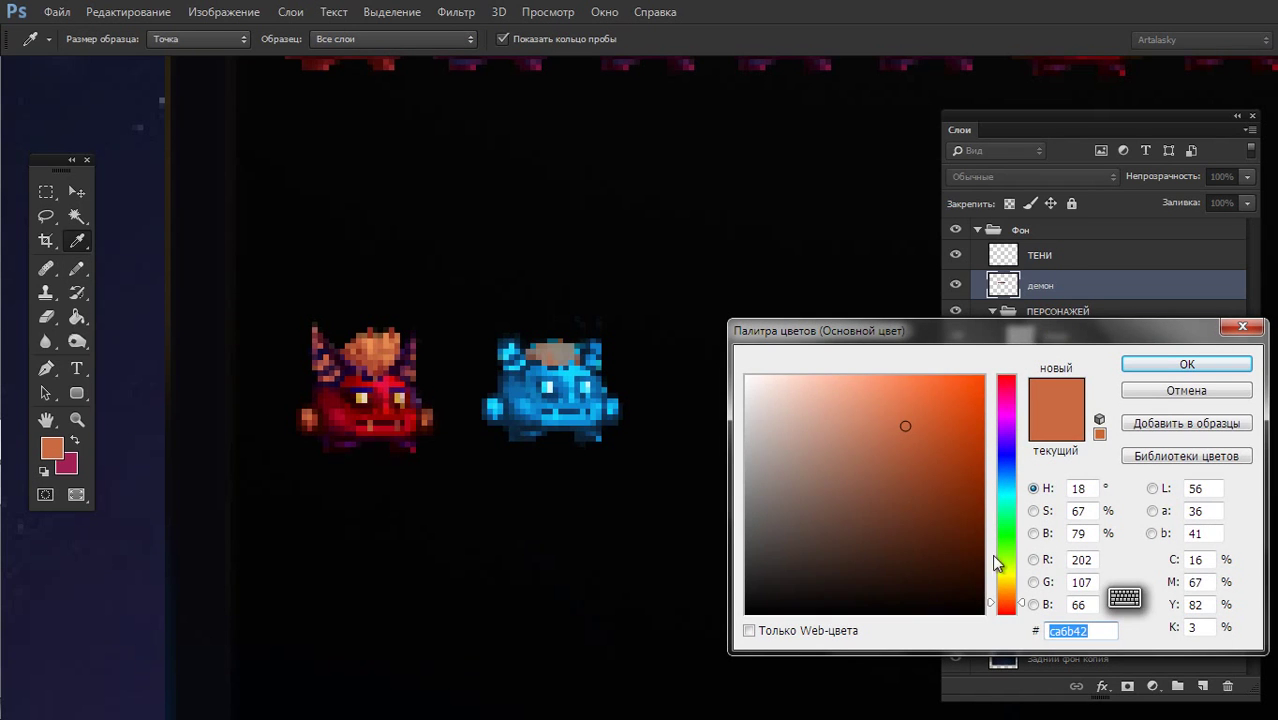
click(1006, 580)
click(962, 388)
click(1006, 588)
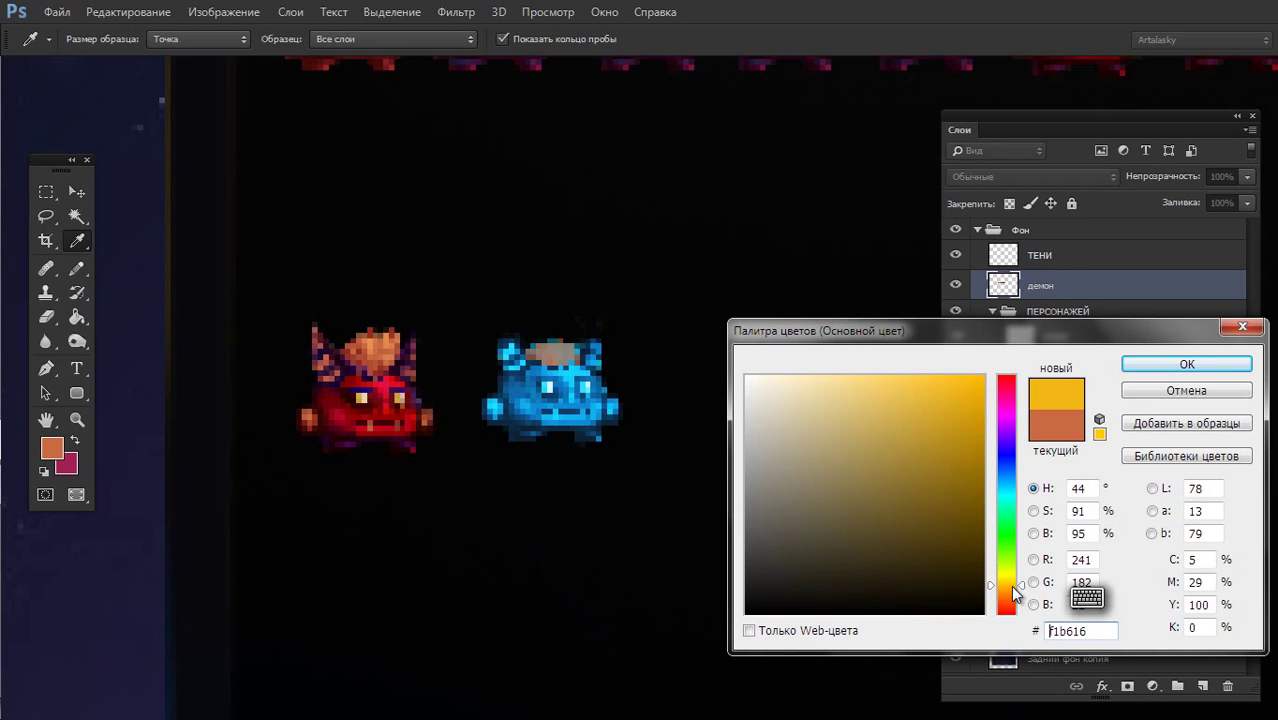
click(1180, 364)
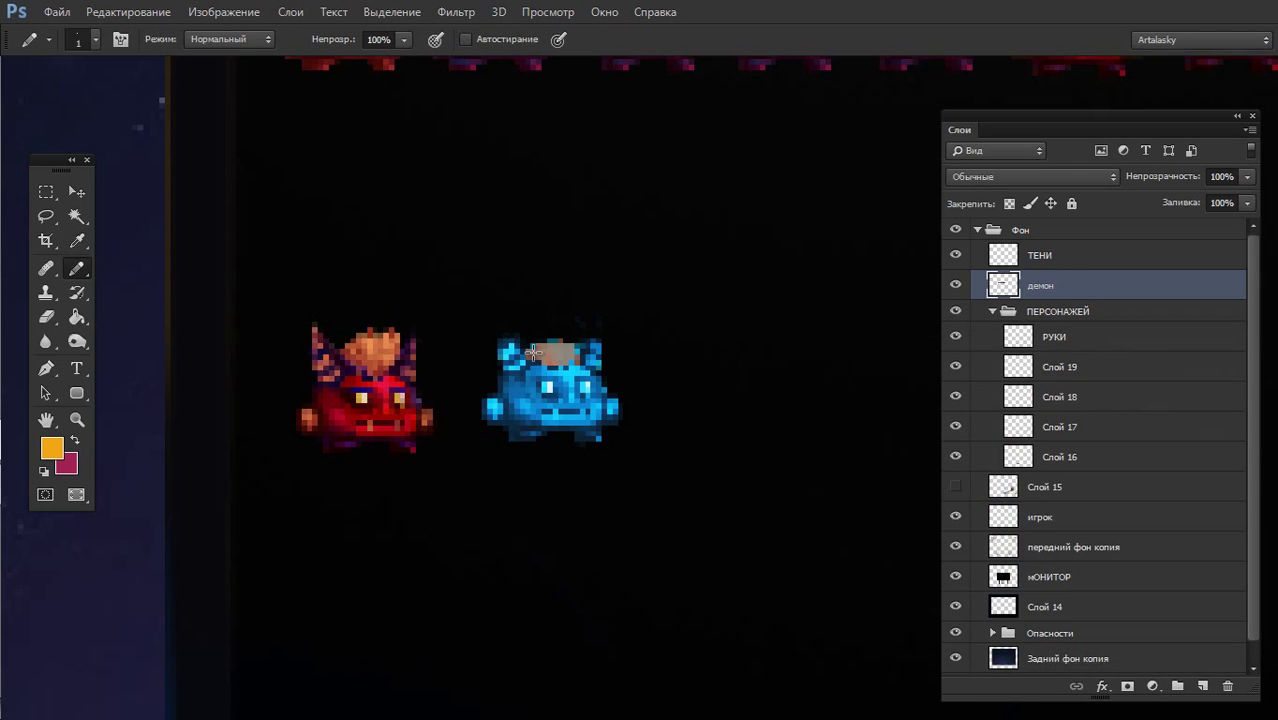
drag(550, 358, 551, 354)
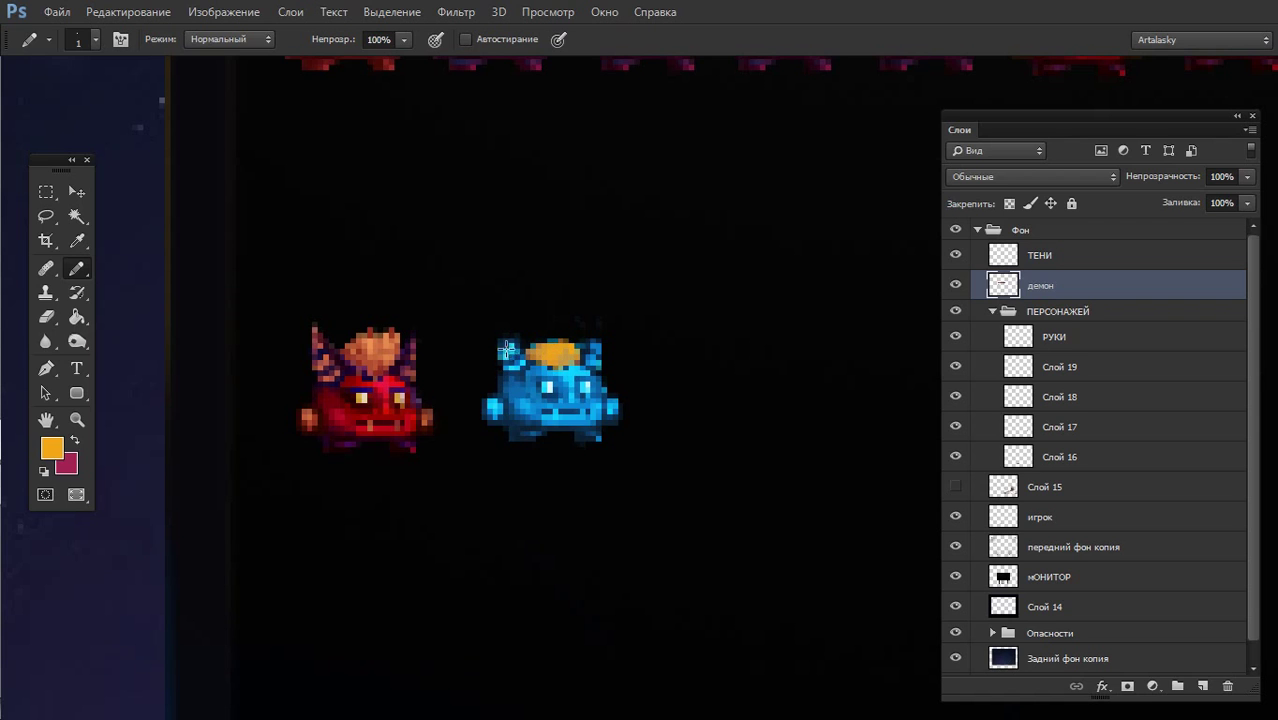
- Pick a pale cream colour, pencil the horn tips and erase stray pixels
key(i)
click(51, 448)
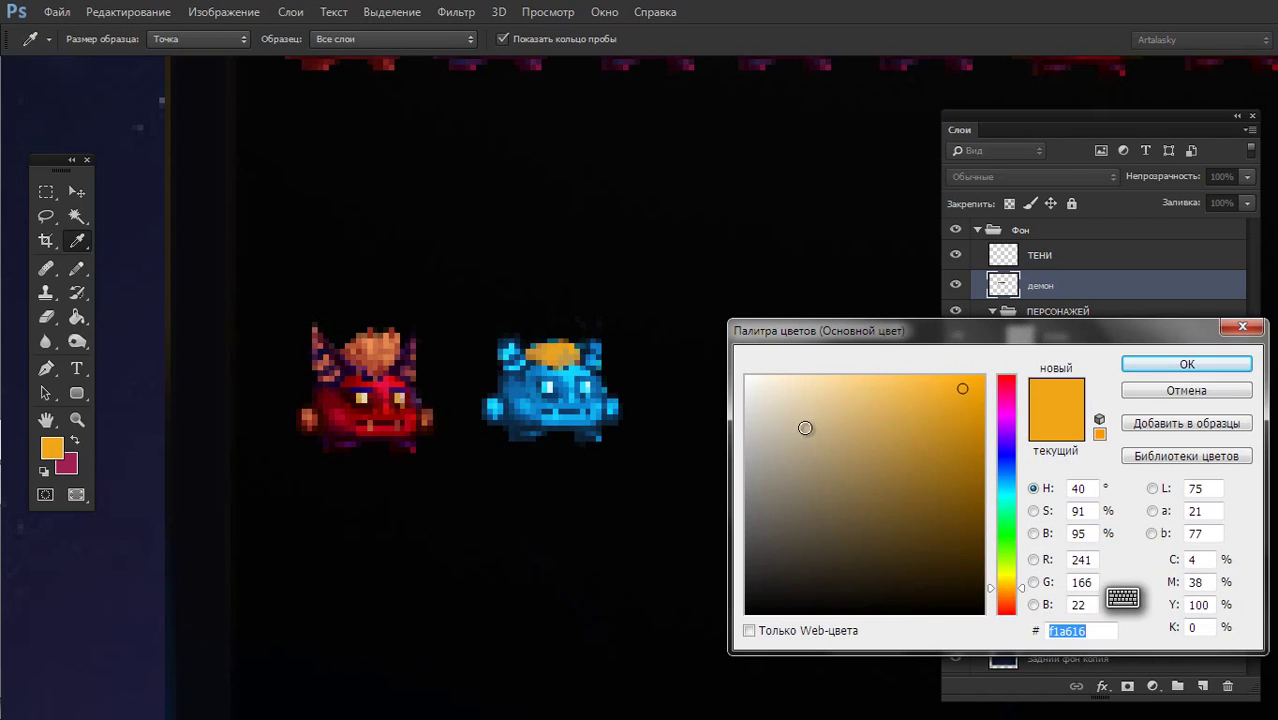
click(765, 376)
click(1186, 364)
key(b)
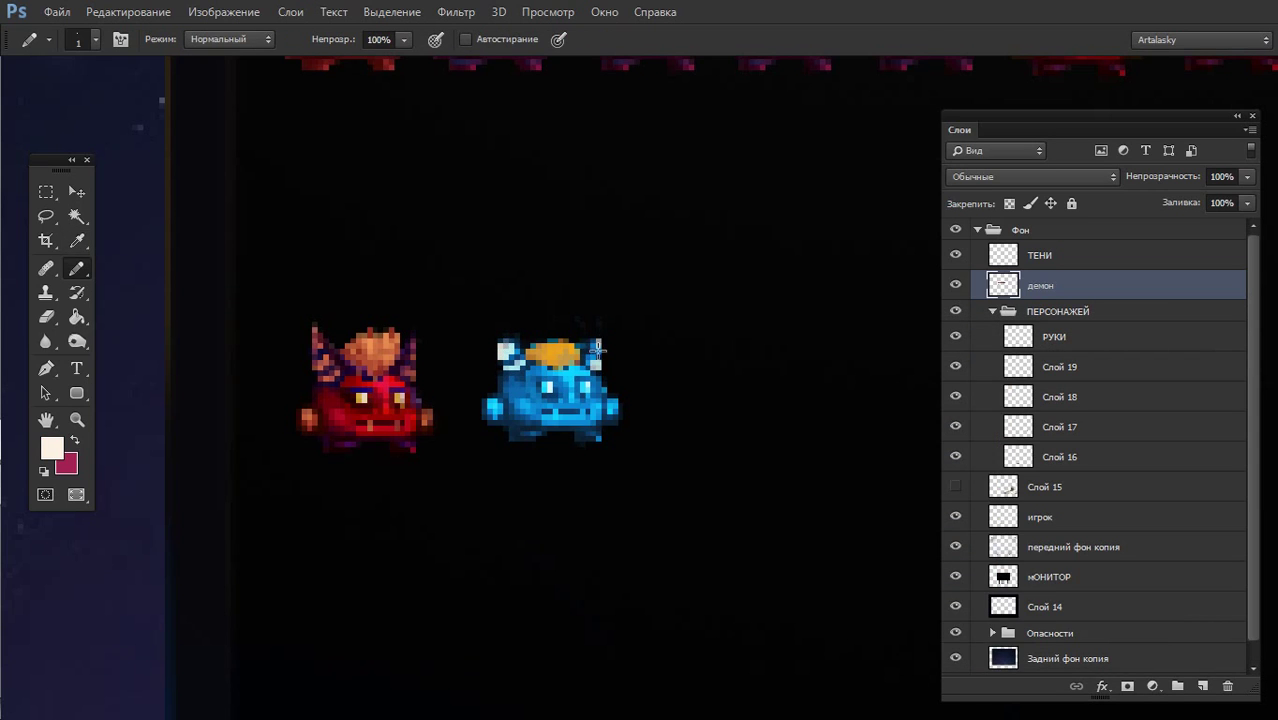
key(e)
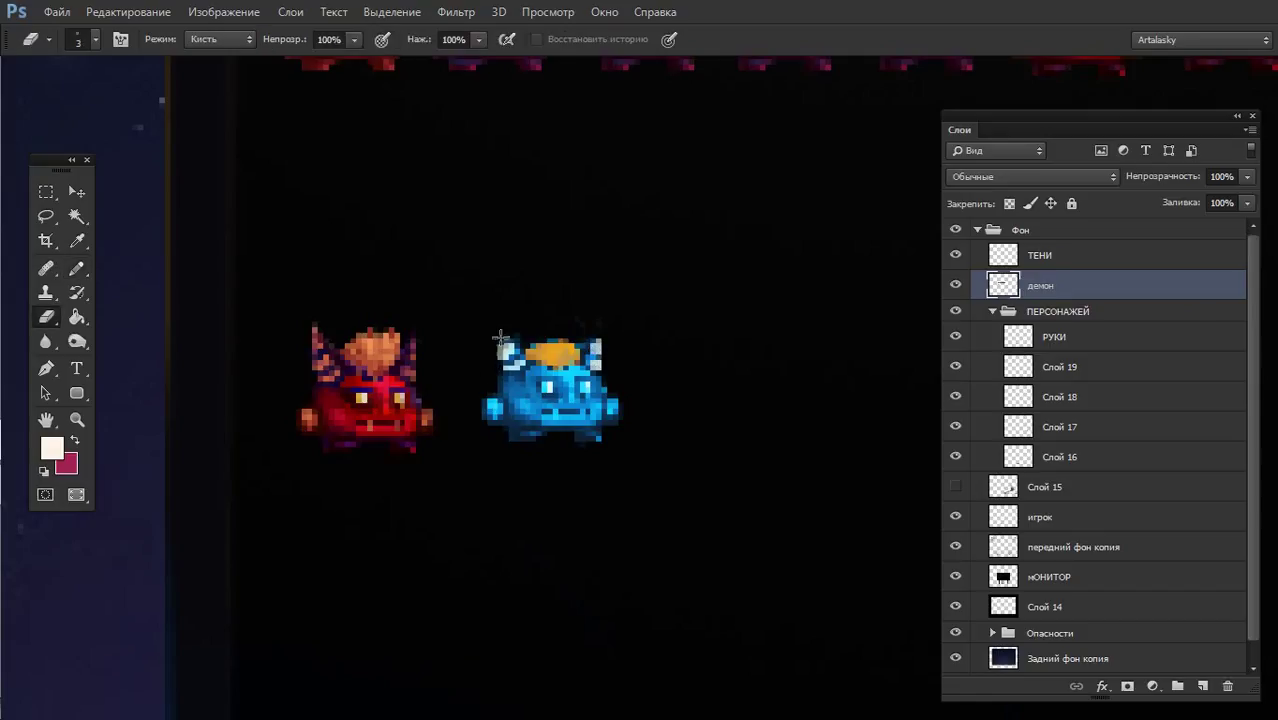
key(b)
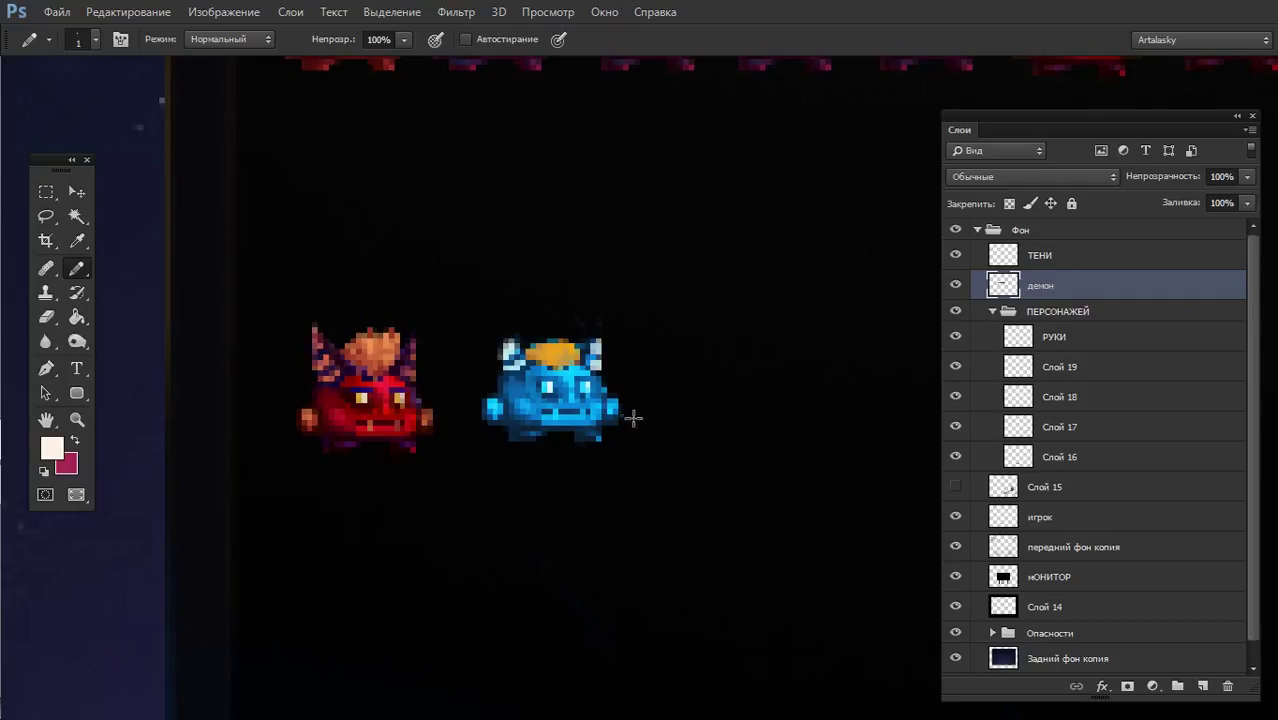
- Sample hair and body colours, make white the drawing colour, and paint large eyes
alt+click(545, 352)
alt+click(547, 383)
key(d)
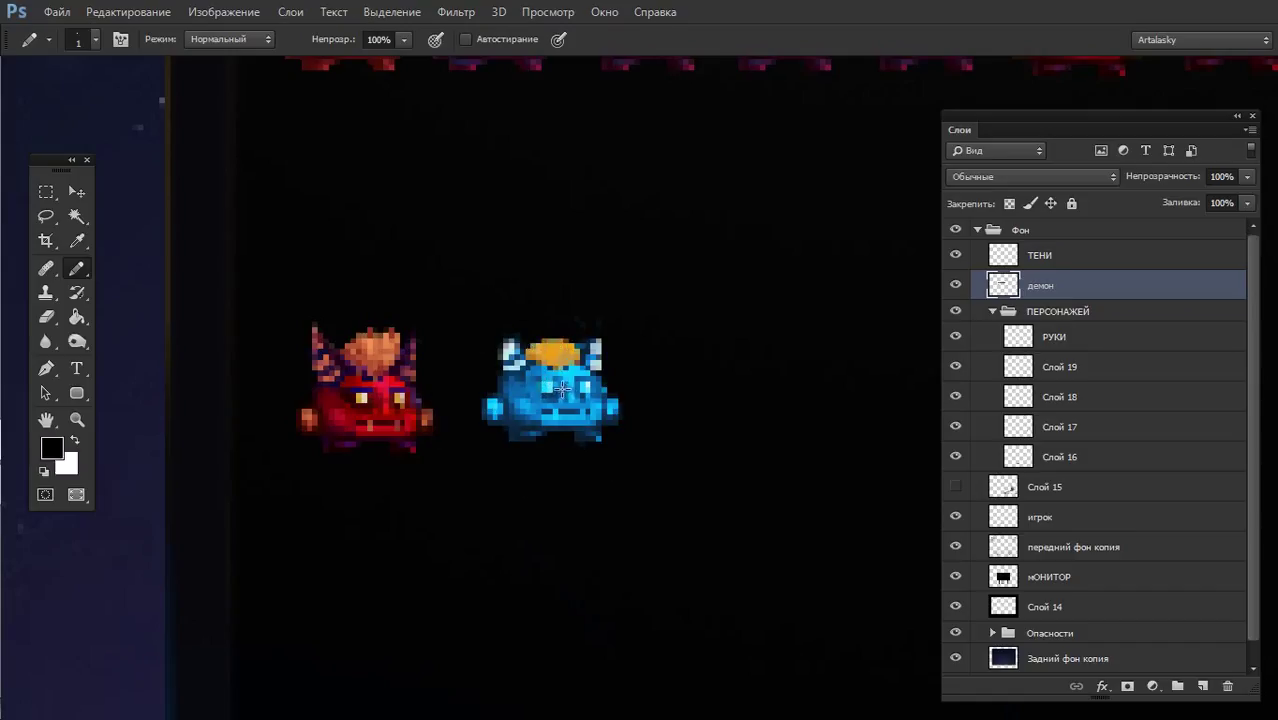
key(x)
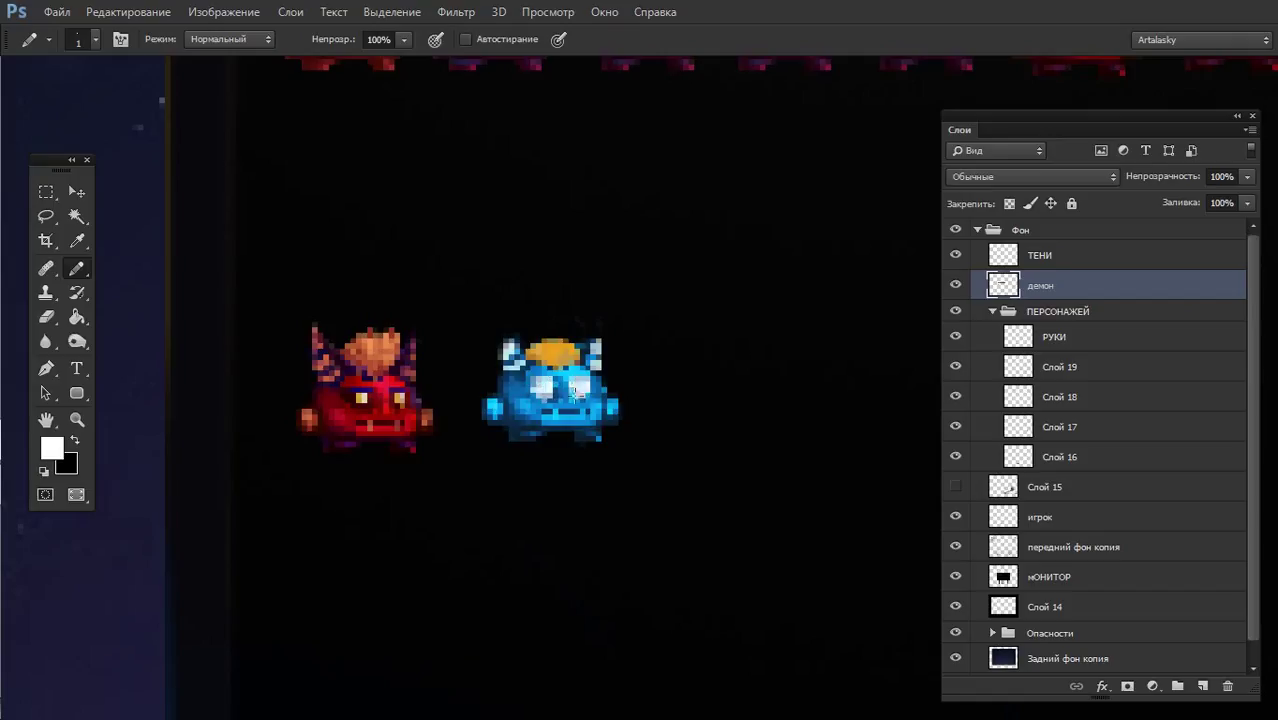
key(alt)
key(alt)
alt+click(533, 393)
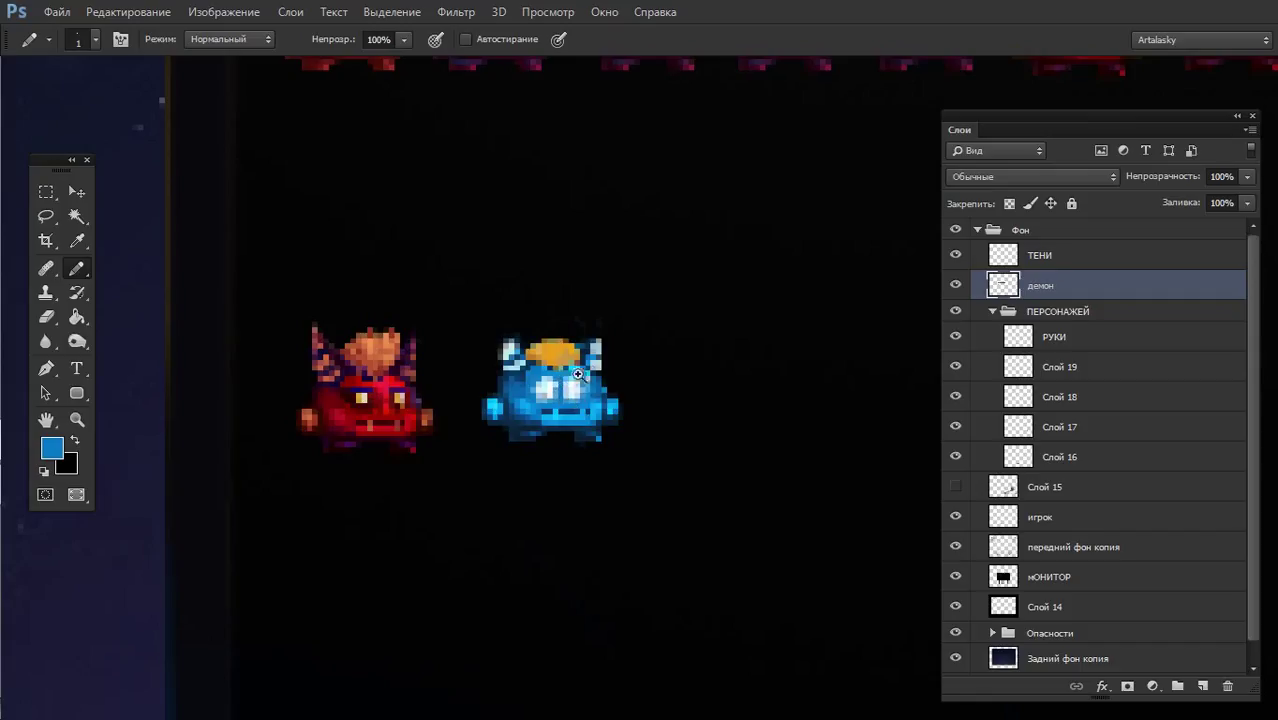
scroll(578, 374, up, 3)
alt+click(502, 395)
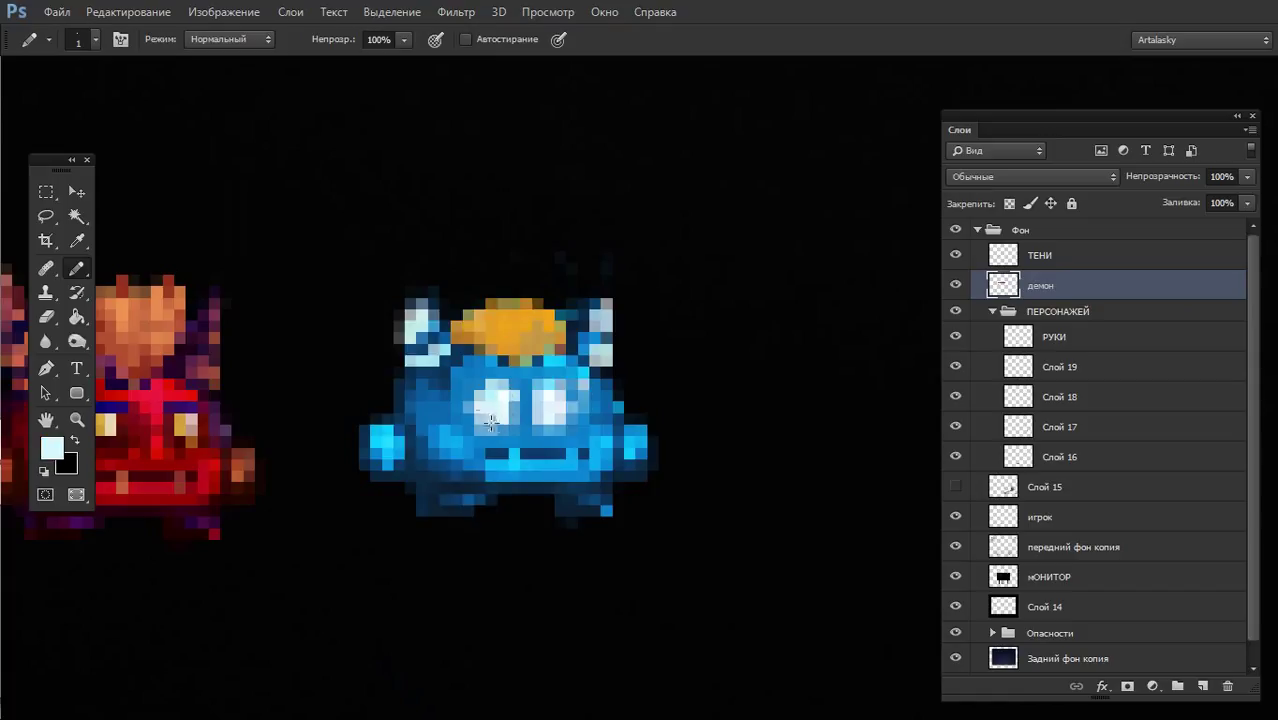
- Fill out the left eye in white and sample several blues from the demon
mouse_move(492, 402)
mouse_down()
mouse_move(506, 426)
mouse_move(539, 399)
mouse_move(541, 427)
mouse_up()
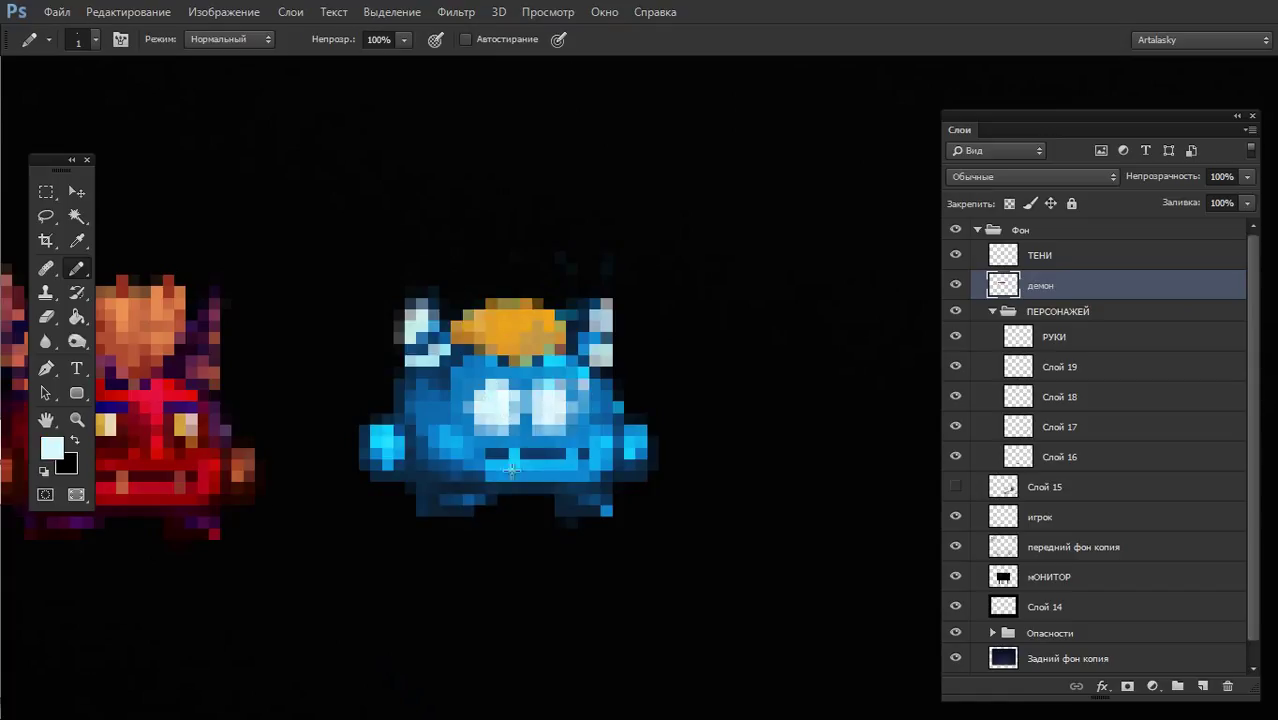
alt+click(516, 460)
alt+click(478, 447)
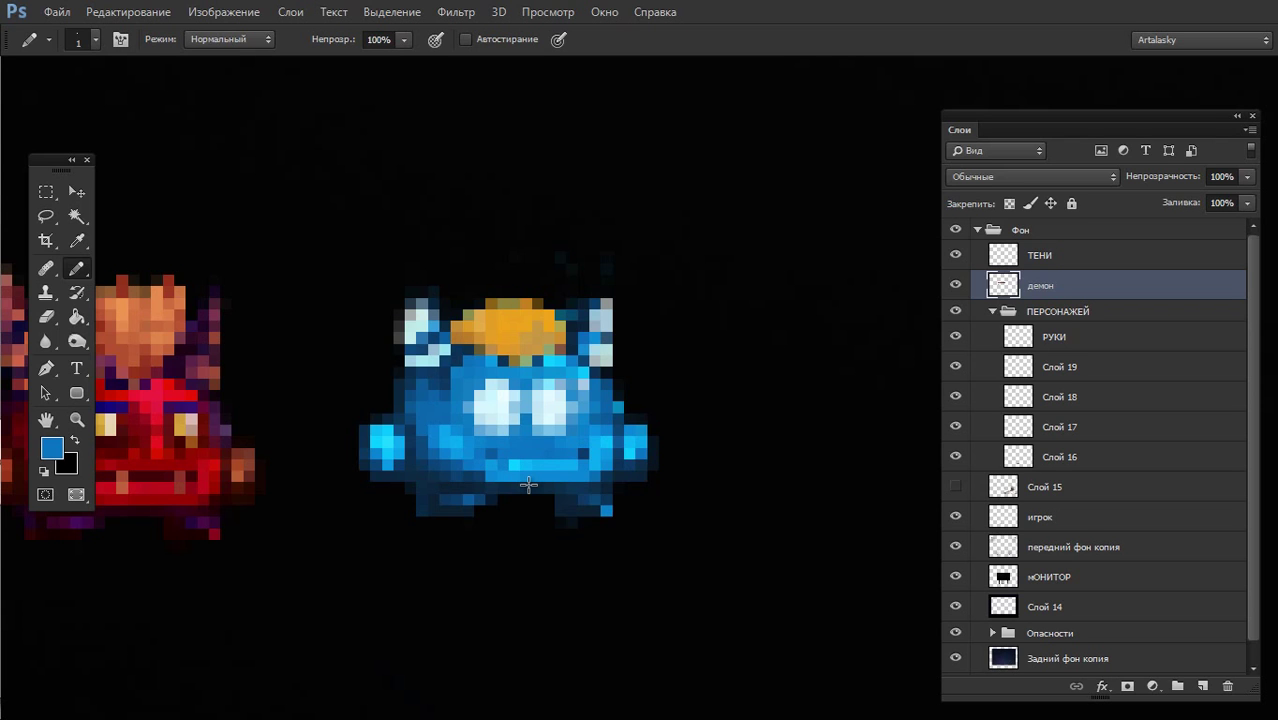
scroll(528, 485, down, 1)
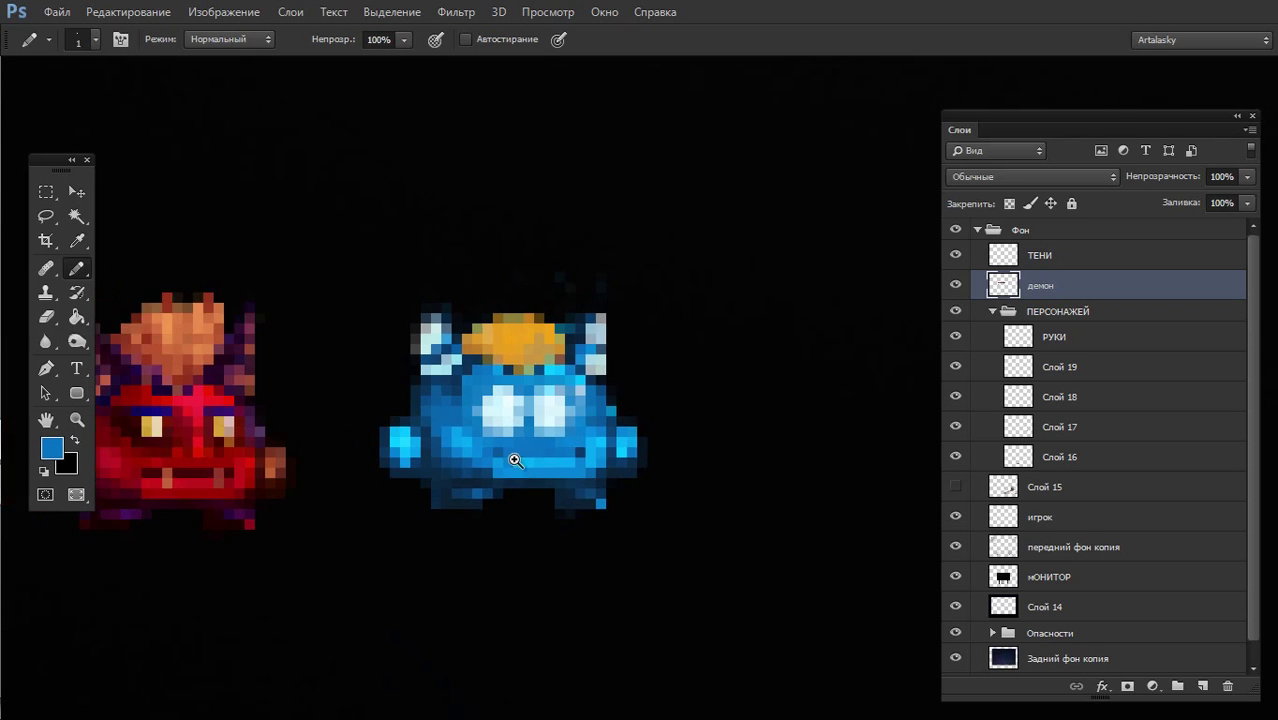
scroll(513, 456, down, 3)
scroll(442, 499, up, 2)
scroll(516, 504, up, 3)
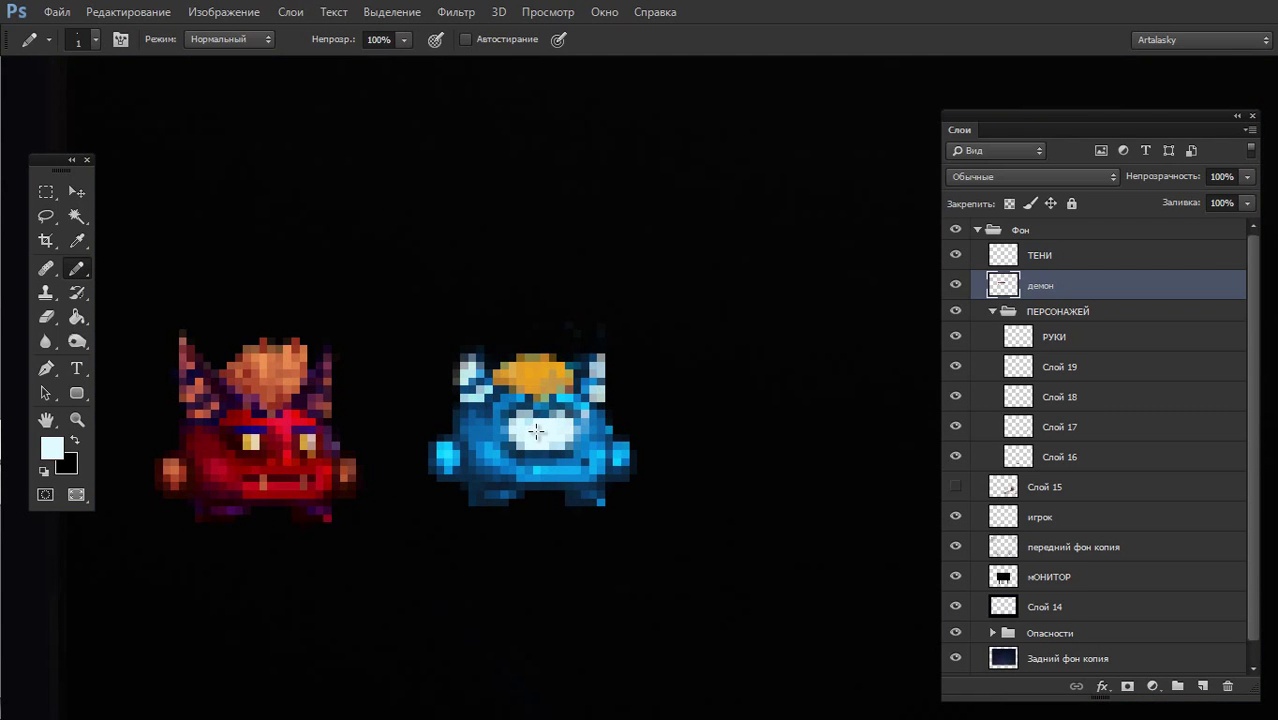
alt+click(543, 420)
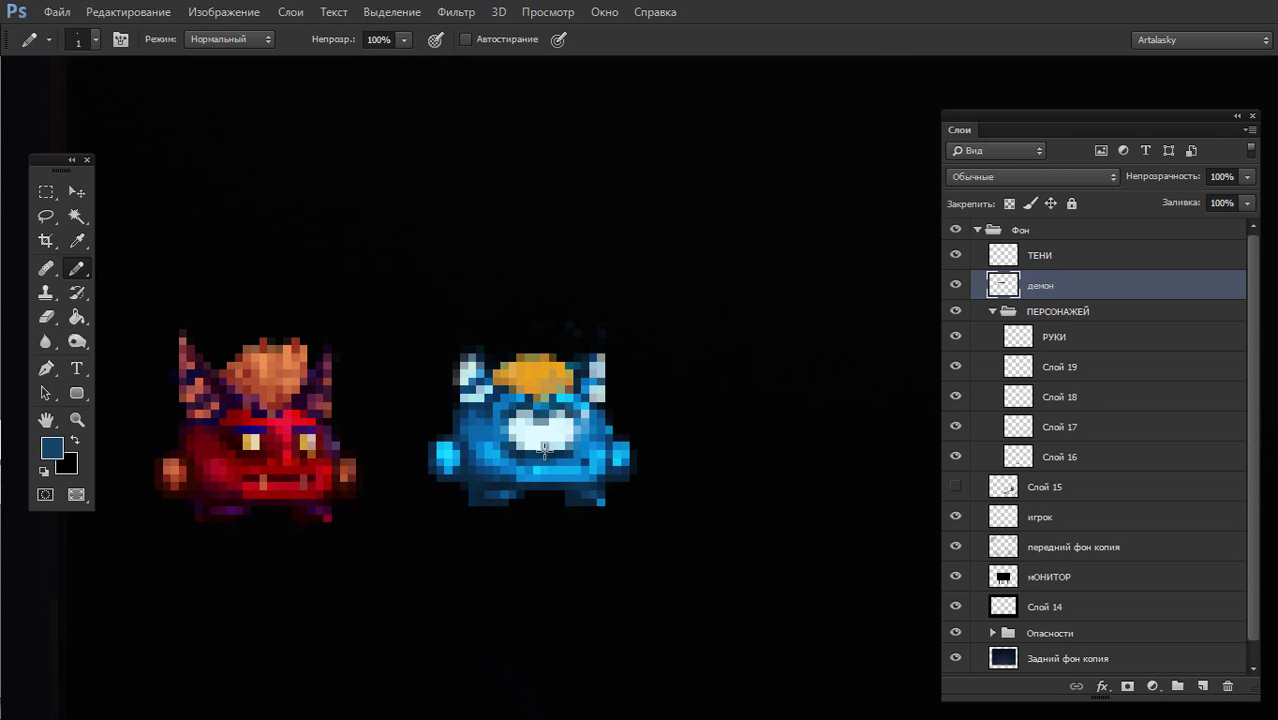
- Reset colours to black and white, sample the eye's light blue, and view the full scene
key(z)
mouse_move(605, 519)
mouse_down()
mouse_move(436, 539)
mouse_move(474, 546)
mouse_move(555, 468)
mouse_up()
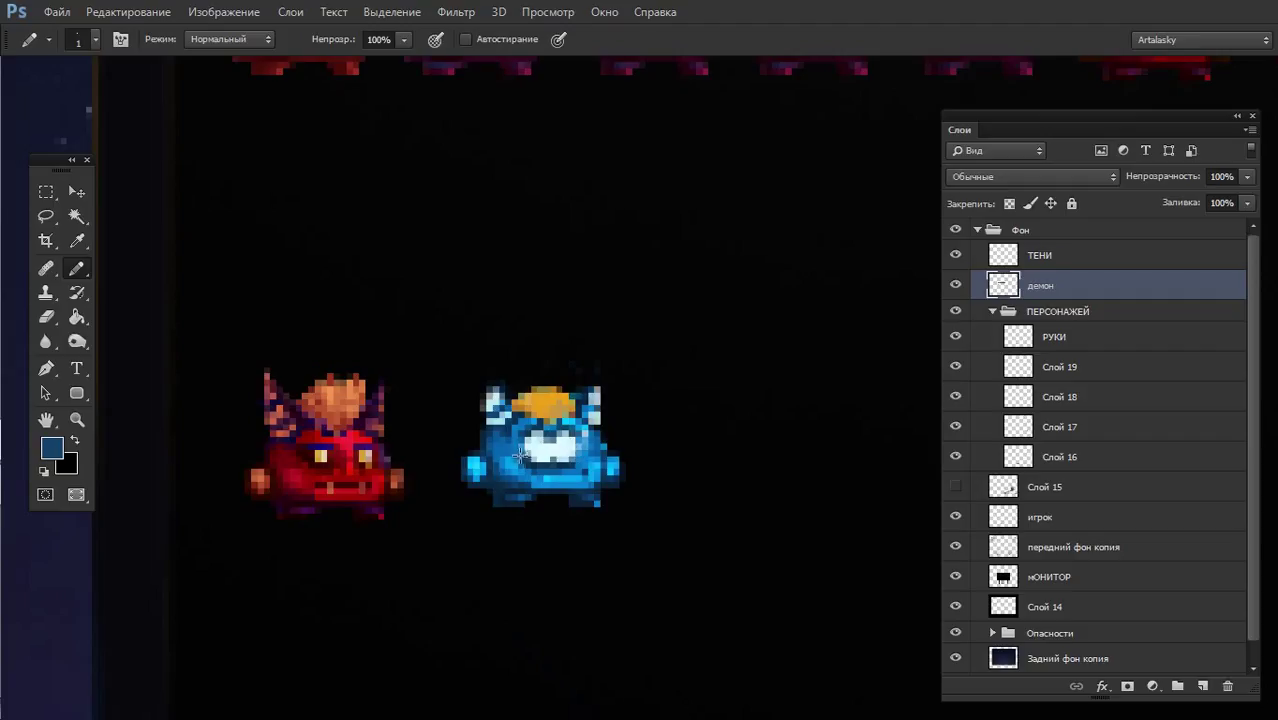
alt+click(514, 449)
key(d)
key(z)
drag(567, 483, 416, 503)
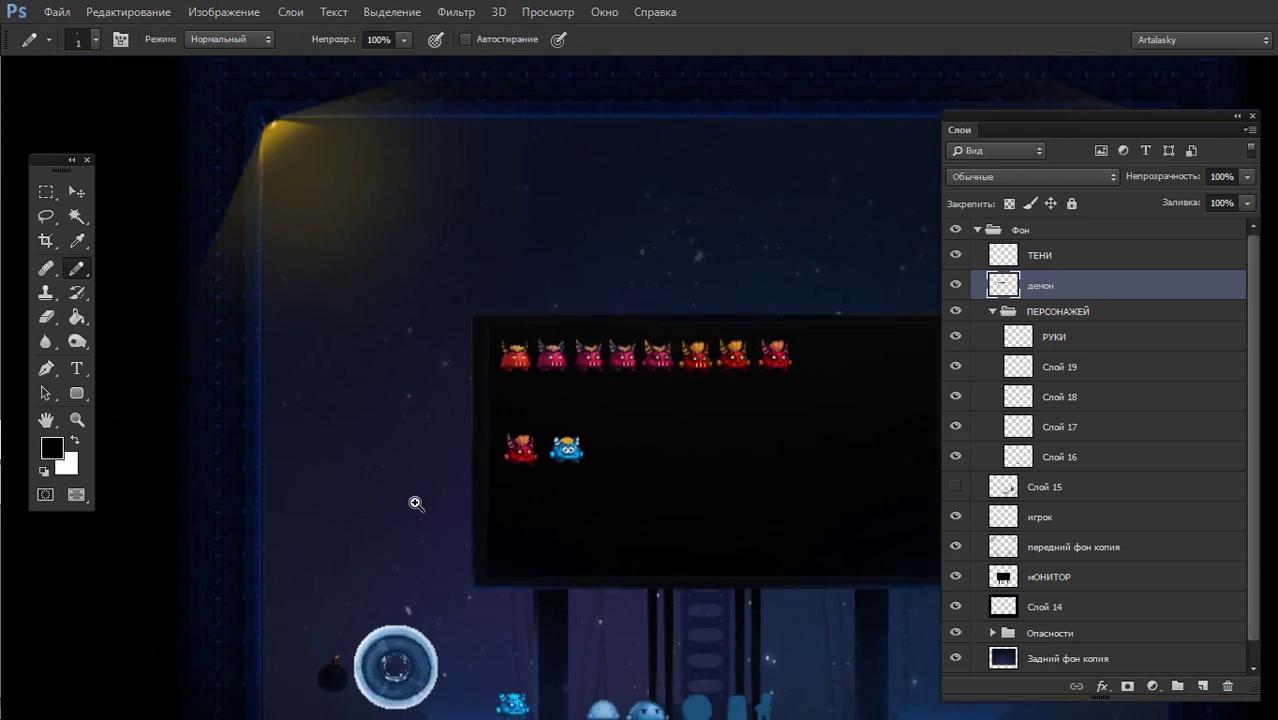
drag(566, 450, 549, 436)
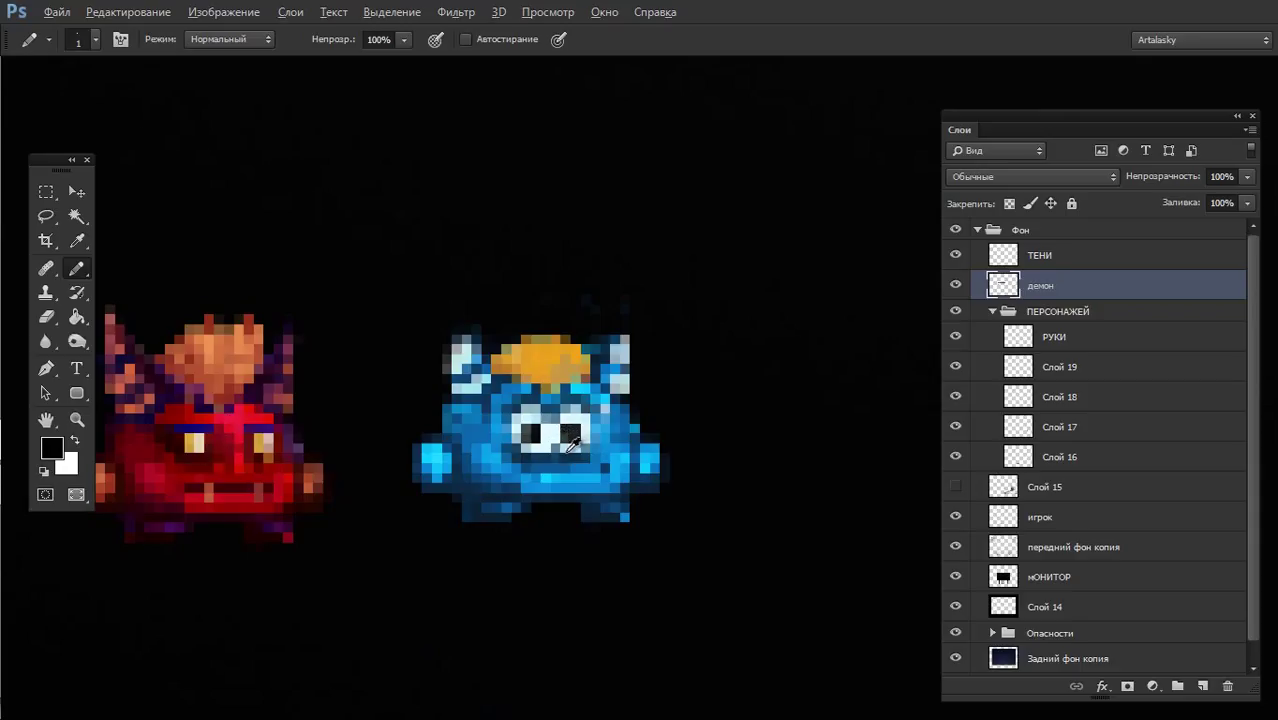
alt+click(565, 436)
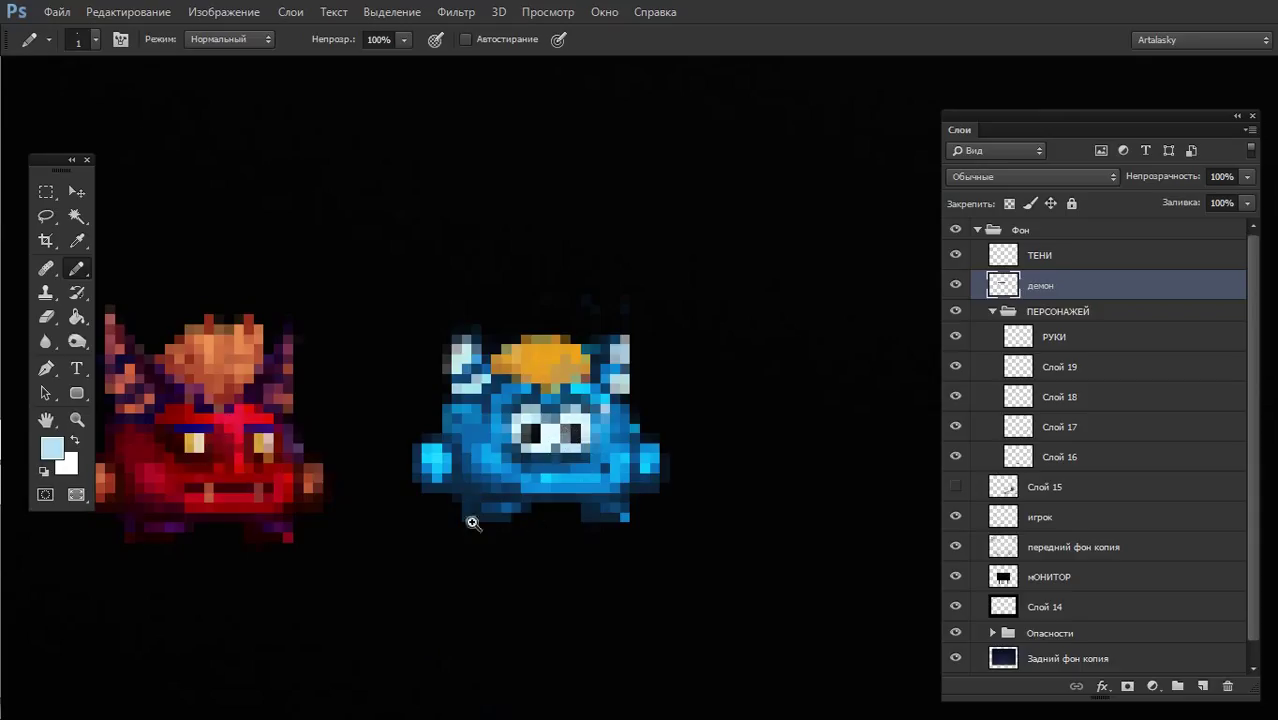
drag(471, 516, 379, 533)
scroll(600, 450, down, 3)
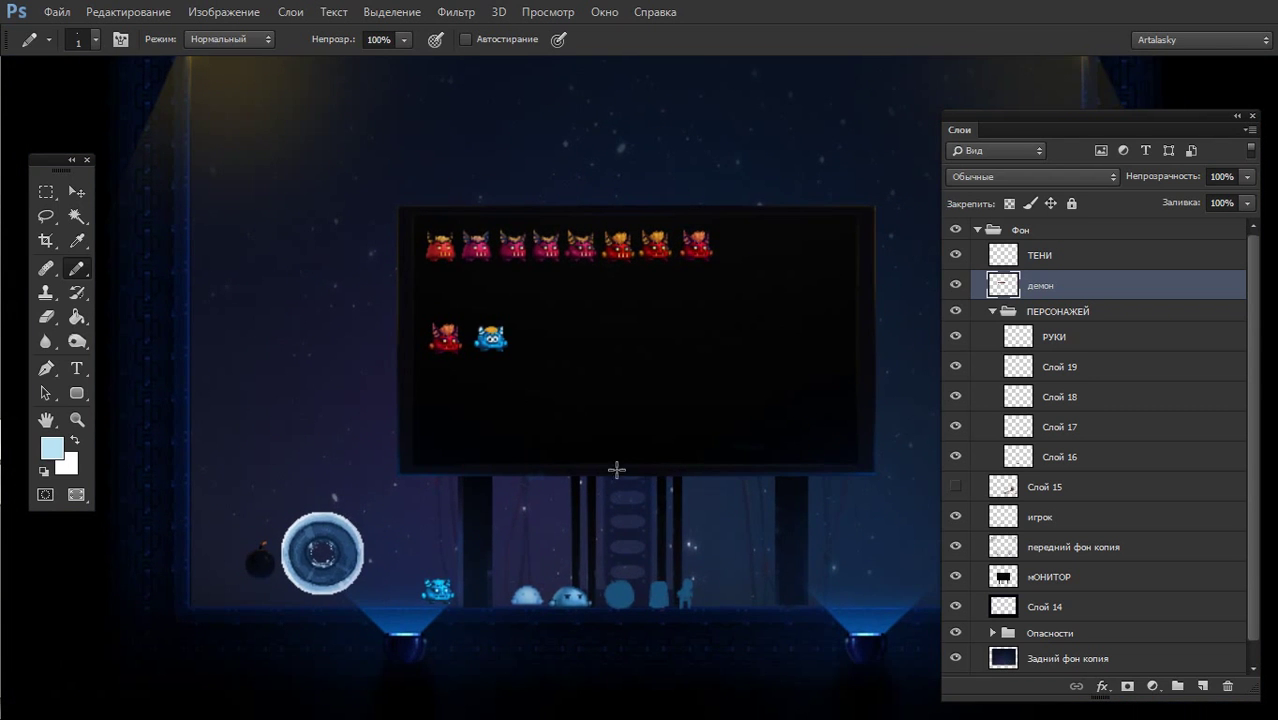
- Paint over the blue demon's left eye with its body blue
alt+scroll(476, 345, up, 5)
key(d)
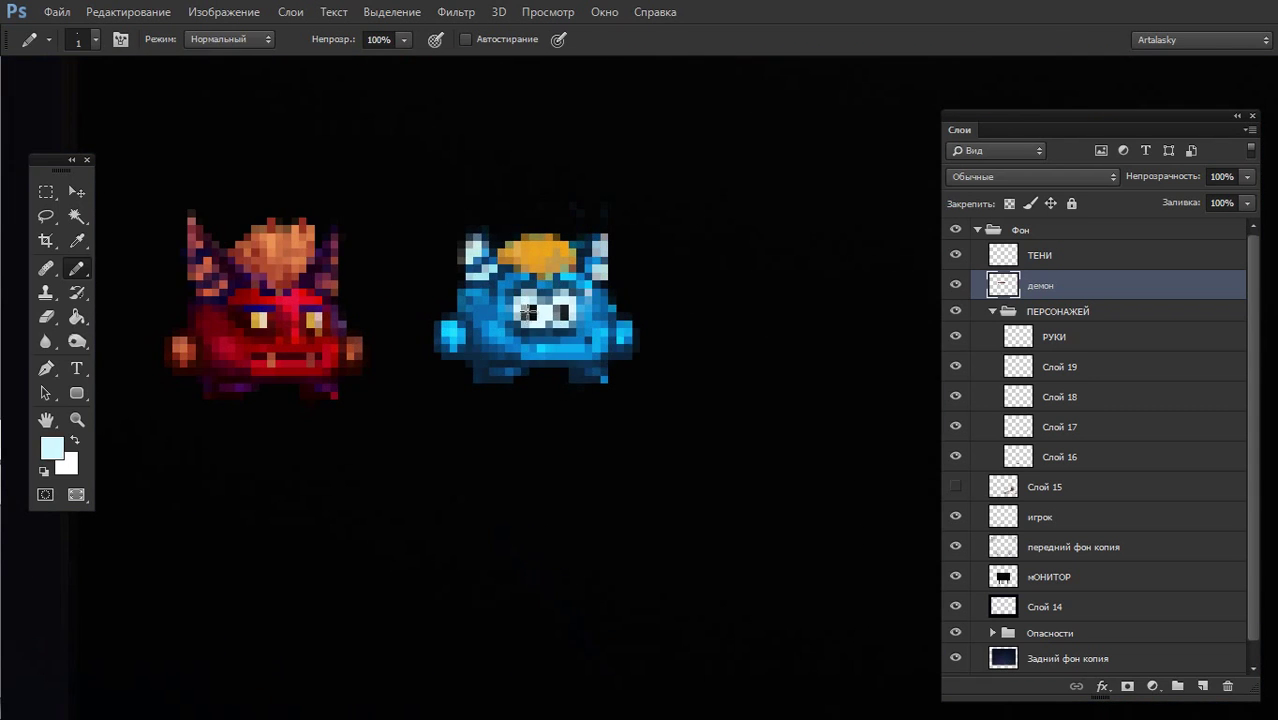
scroll(525, 310, down, 5)
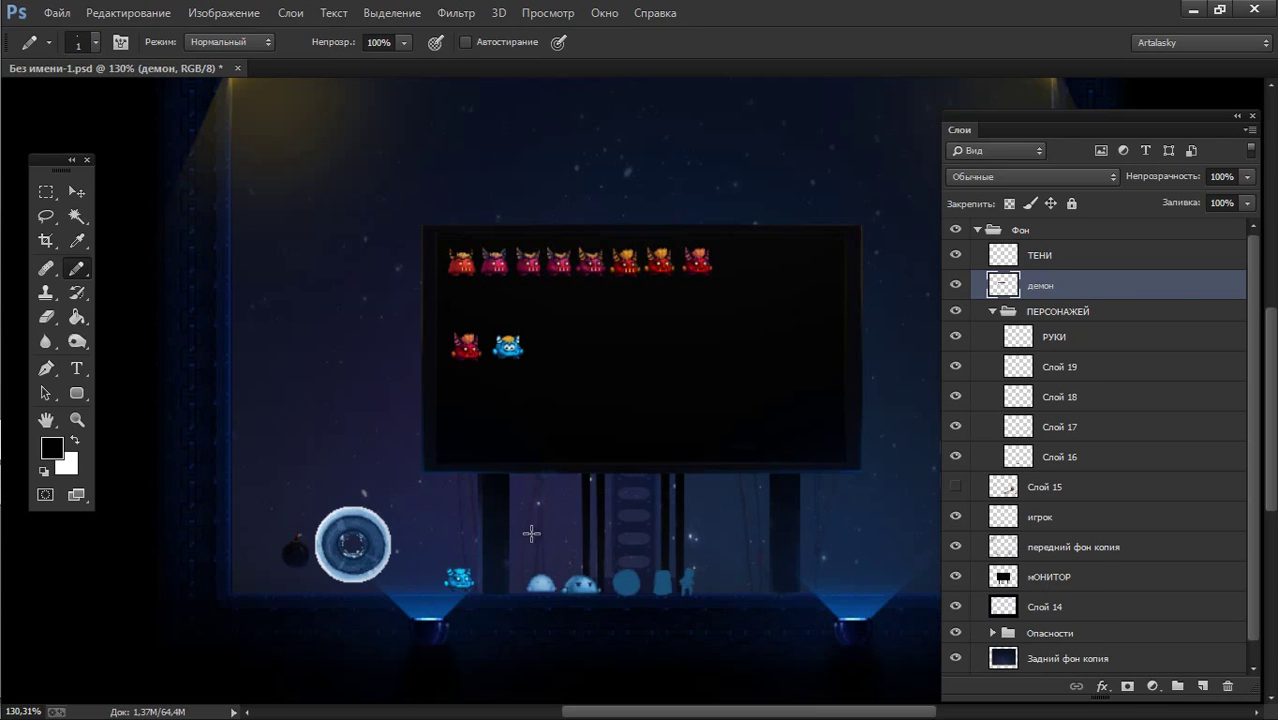
alt+scroll(505, 352, up, 3)
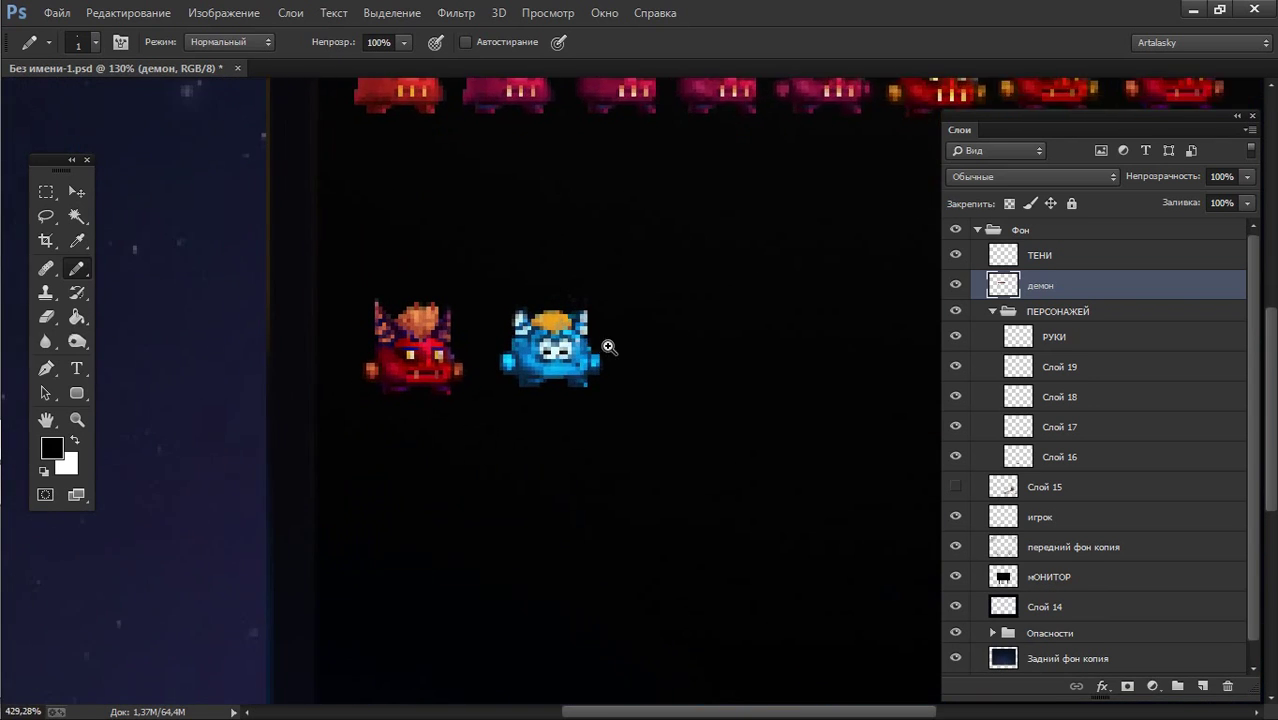
alt+scroll(600, 355, up, 3)
alt+click(575, 342)
drag(582, 350, 631, 336)
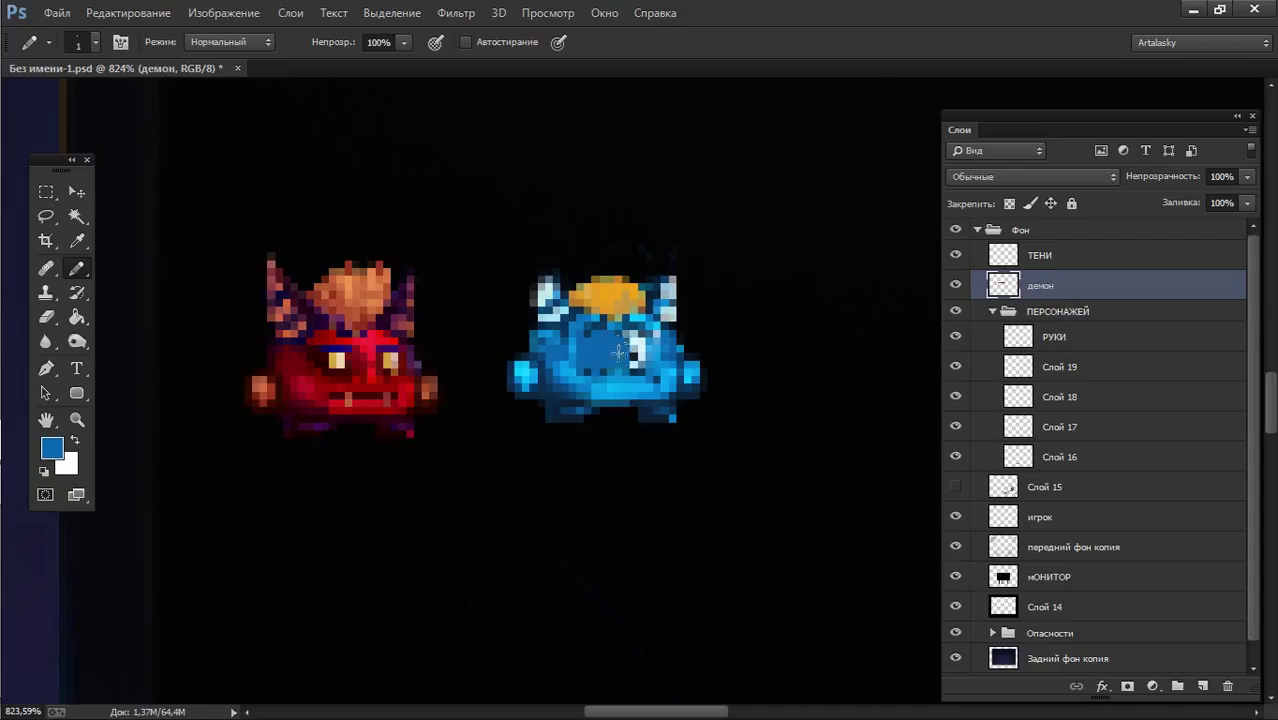
- Repaint the demon's body in lighter cyan and fit the canvas on screen
alt+click(575, 343)
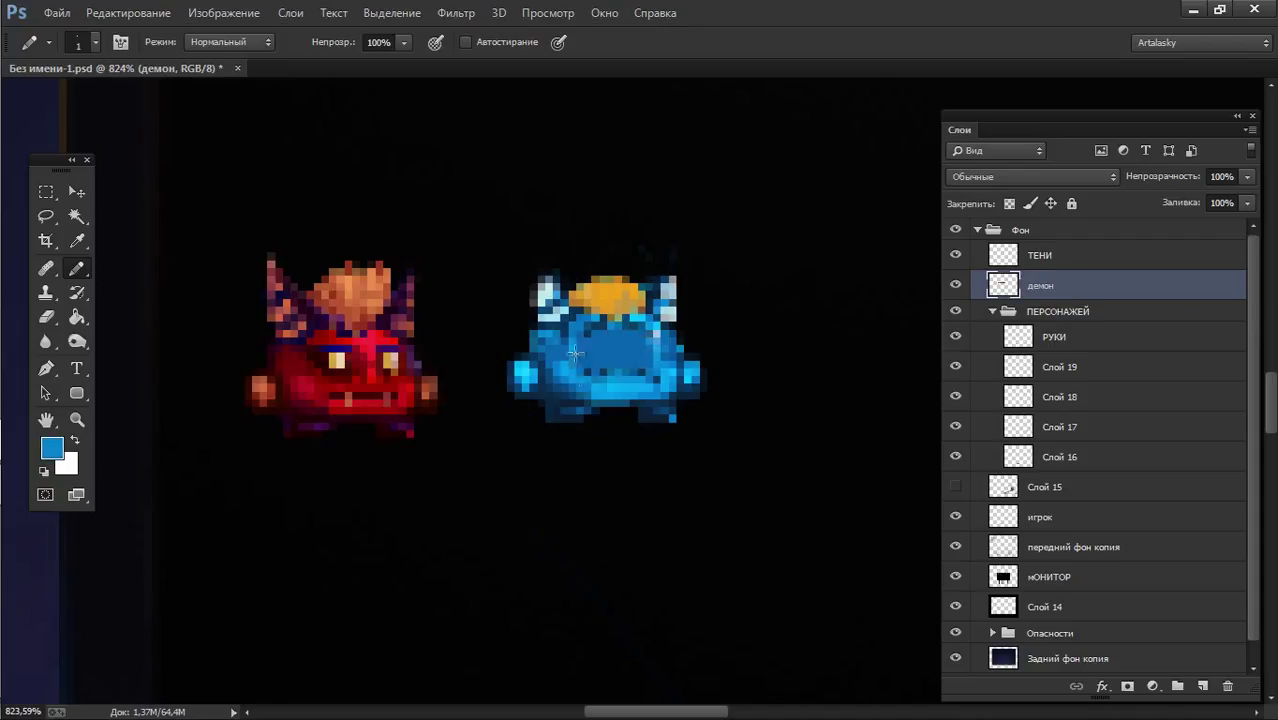
mouse_move(575, 345)
mouse_down()
mouse_move(640, 348)
mouse_move(615, 338)
mouse_move(580, 365)
mouse_move(590, 333)
mouse_move(588, 388)
mouse_move(631, 375)
mouse_up()
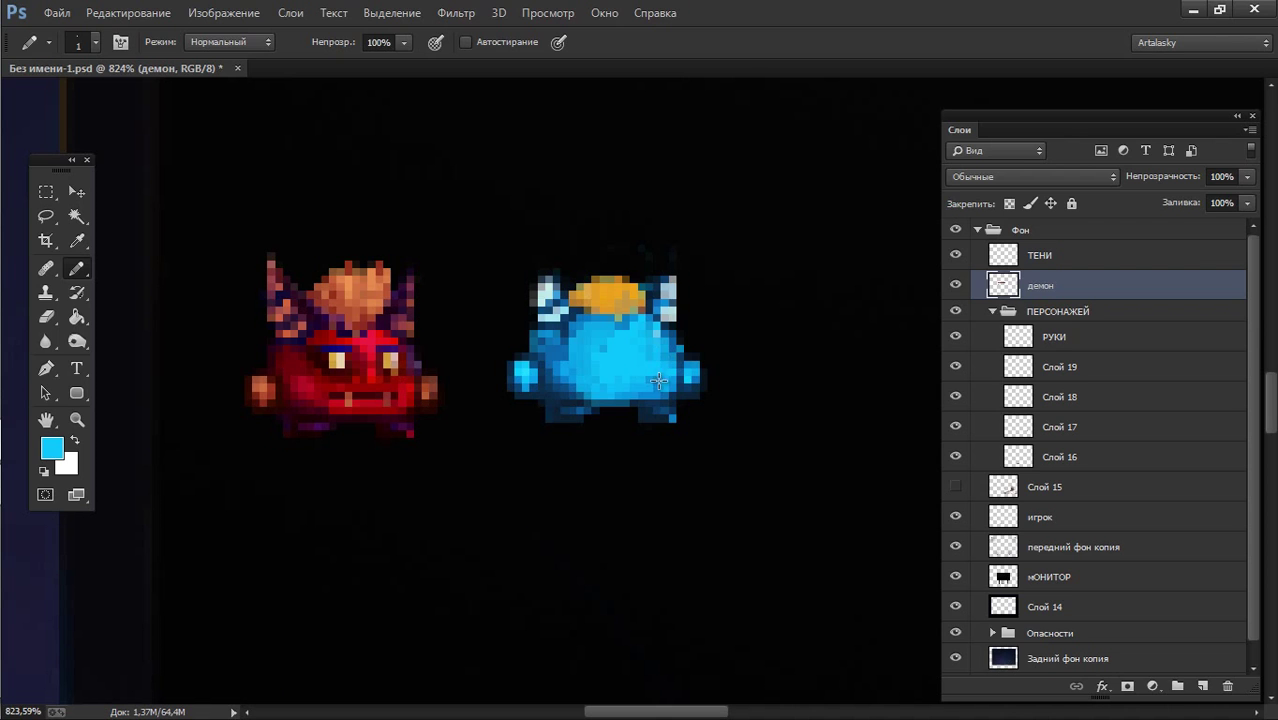
key(d)
key(ctrl+0)
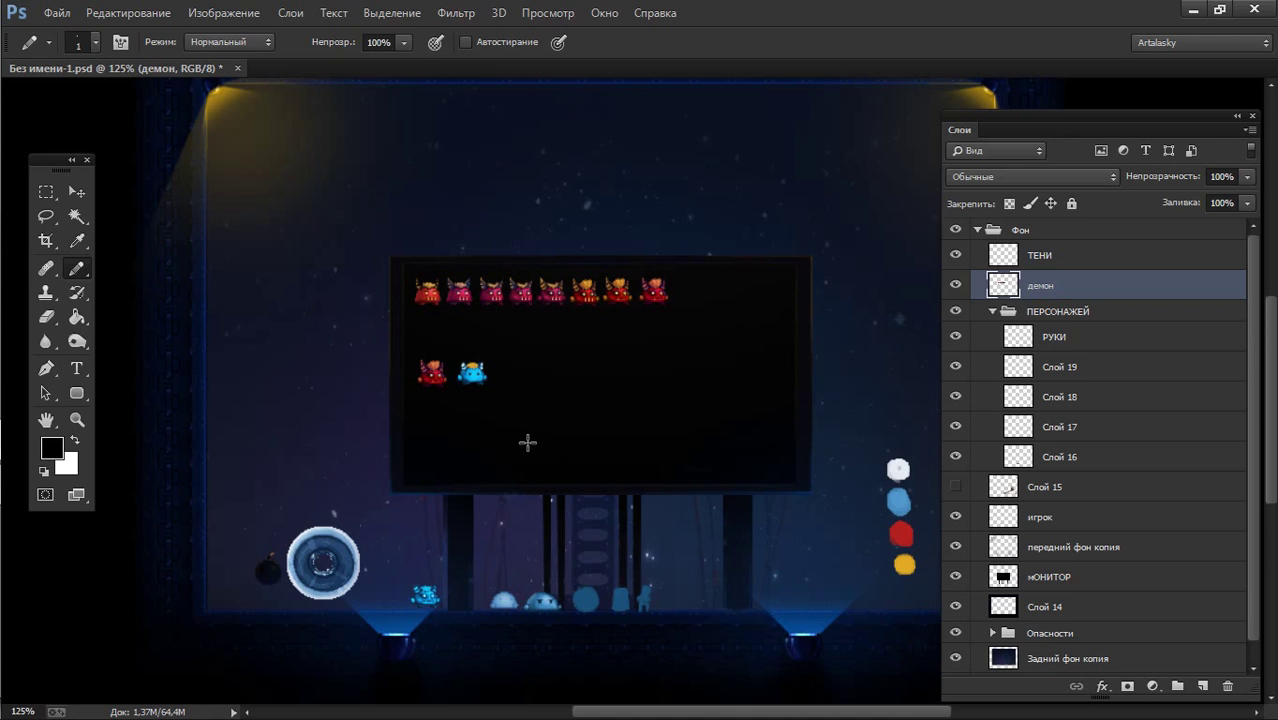
- Sample yellow from the colour dots and paint the demon's left eye yellow
scroll(539, 402, up, 3)
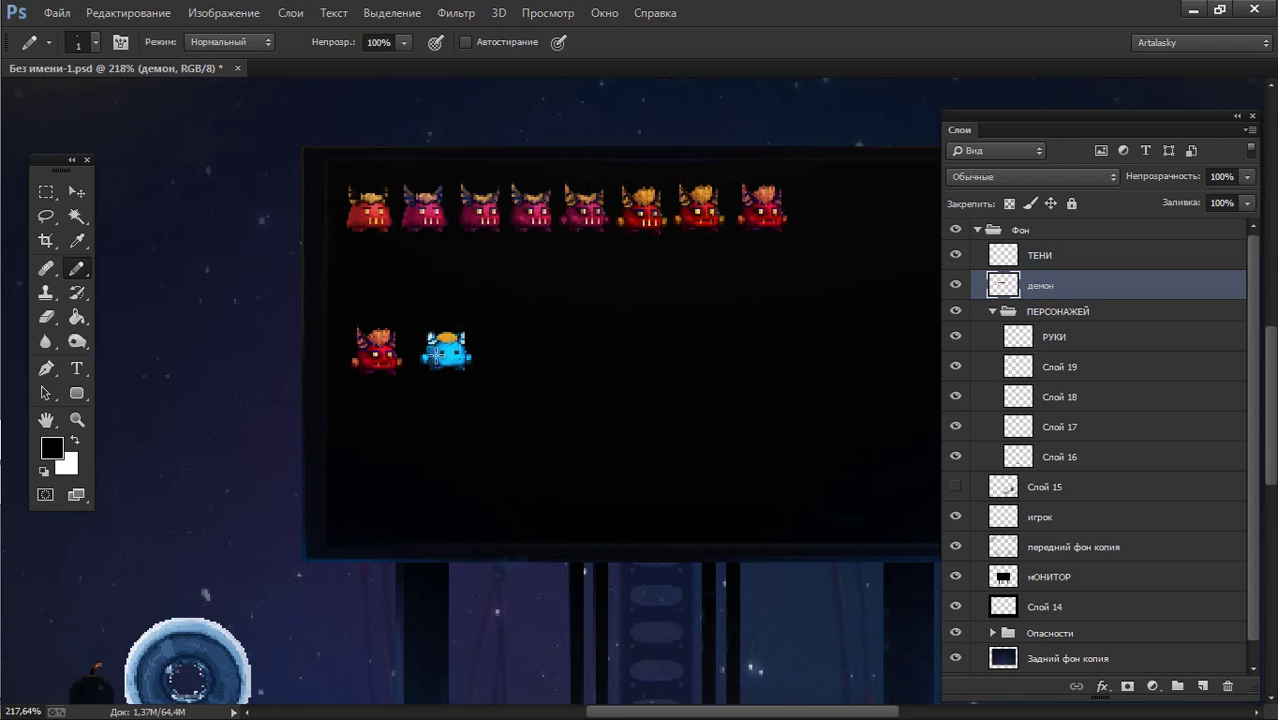
scroll(447, 352, up, 3)
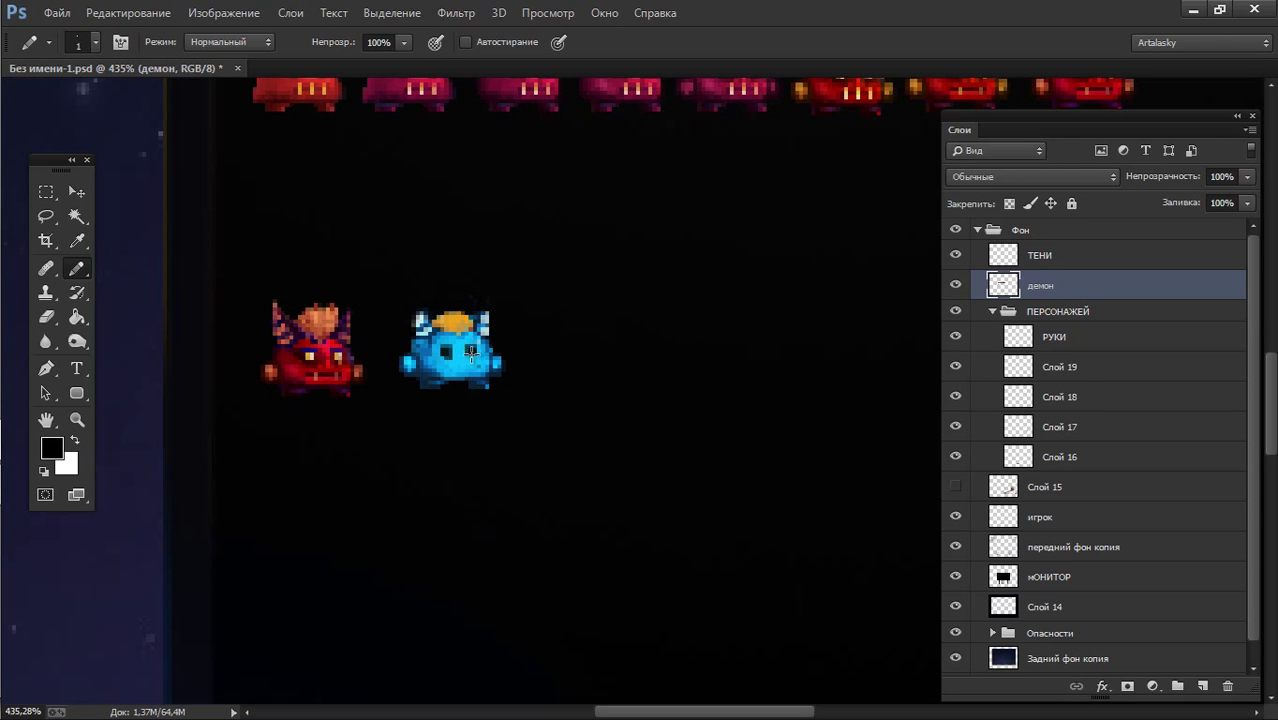
scroll(451, 431, down, 4)
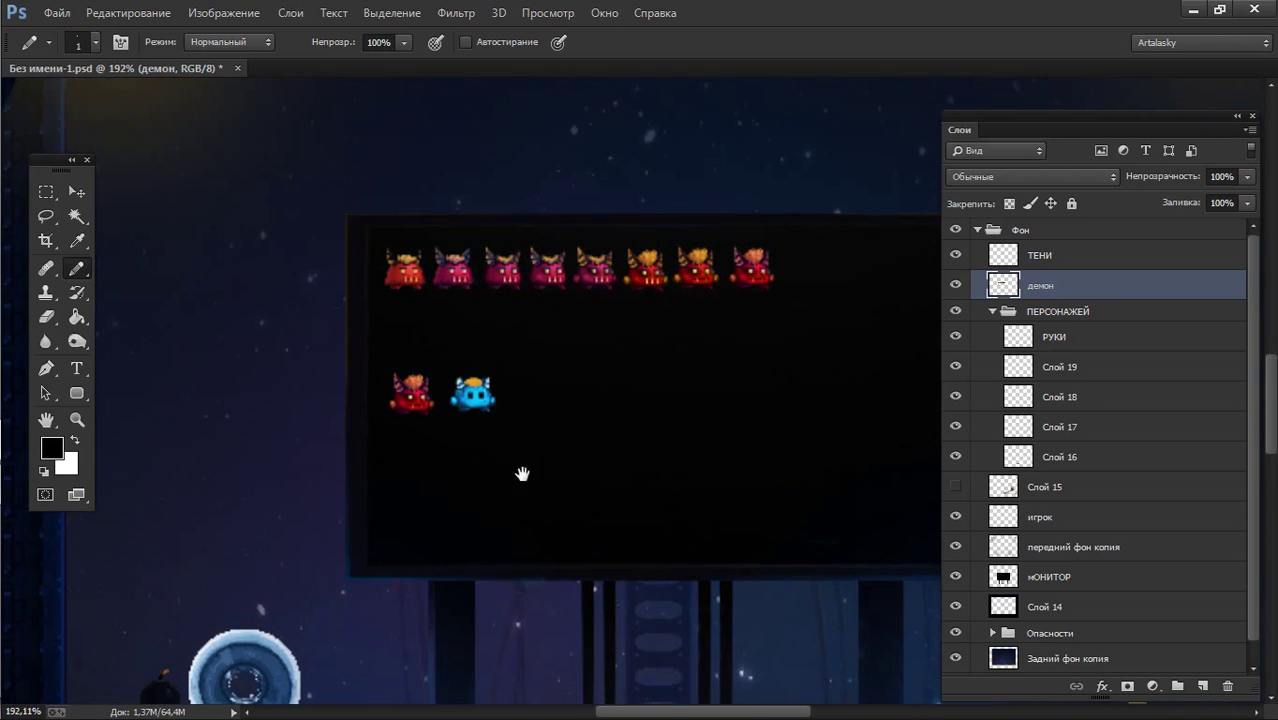
scroll(600, 430, down, 3)
scroll(600, 430, right, 5)
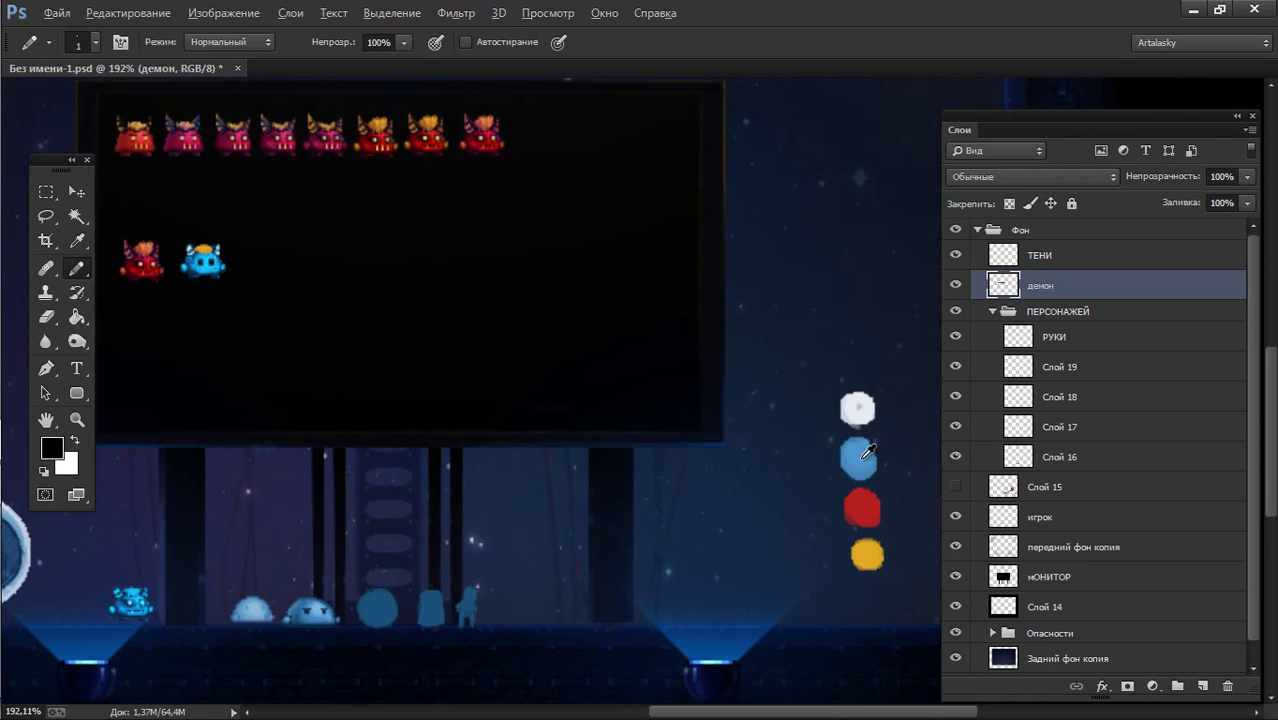
alt+click(867, 553)
scroll(175, 300, up, 4)
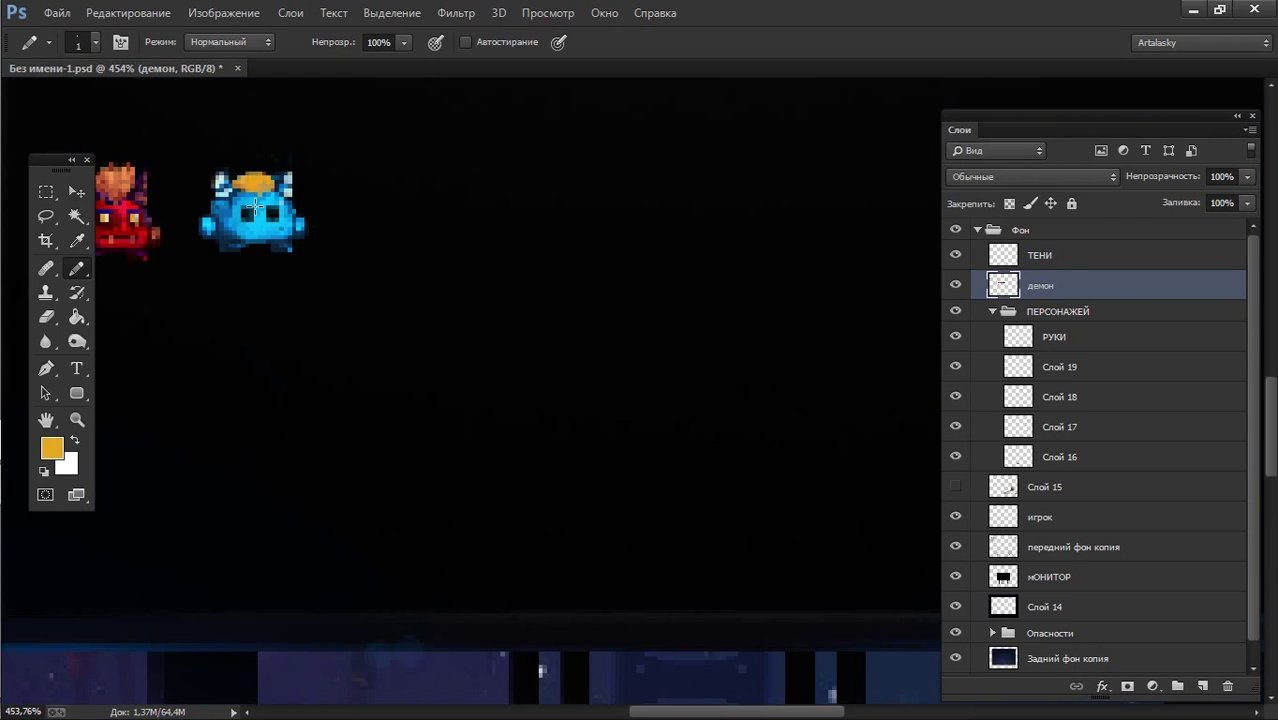
drag(243, 211, 248, 217)
- Reset colours to black and white and paint the demon's eyes solid black
scroll(354, 374, down, 2)
scroll(400, 482, down, 3)
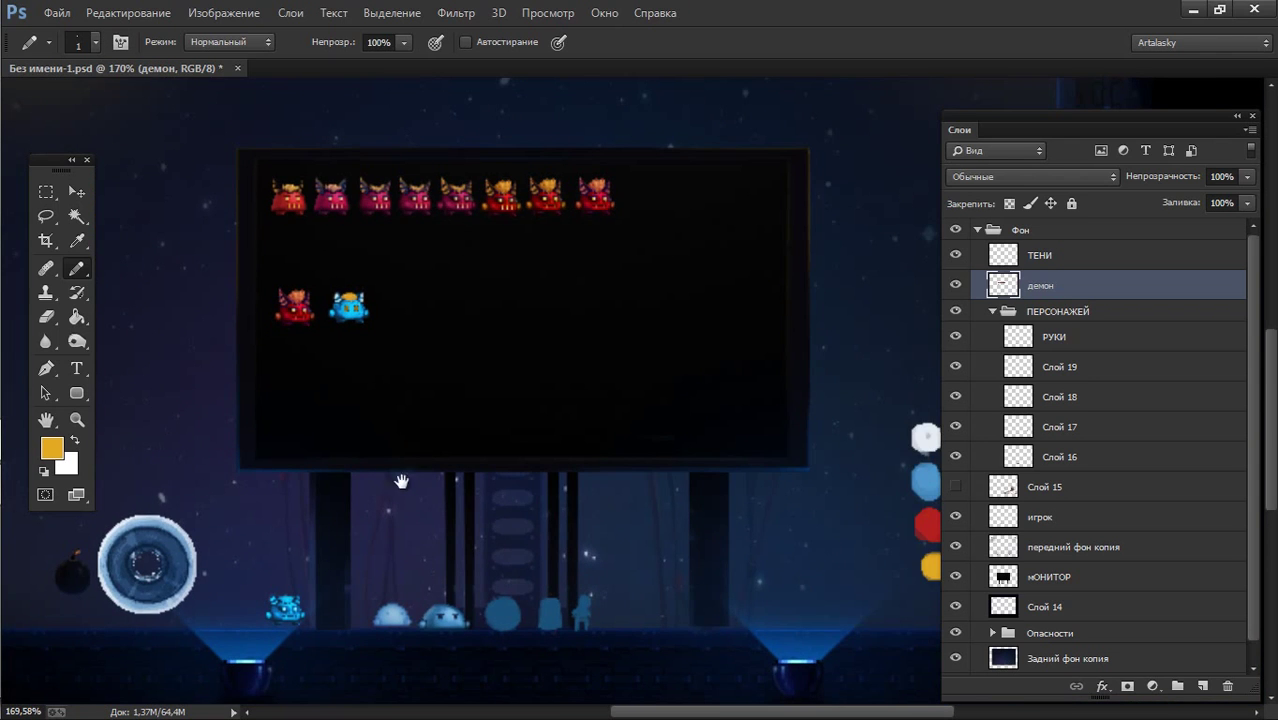
scroll(433, 271, up, 1)
key(x)
scroll(420, 265, up, 4)
key(d)
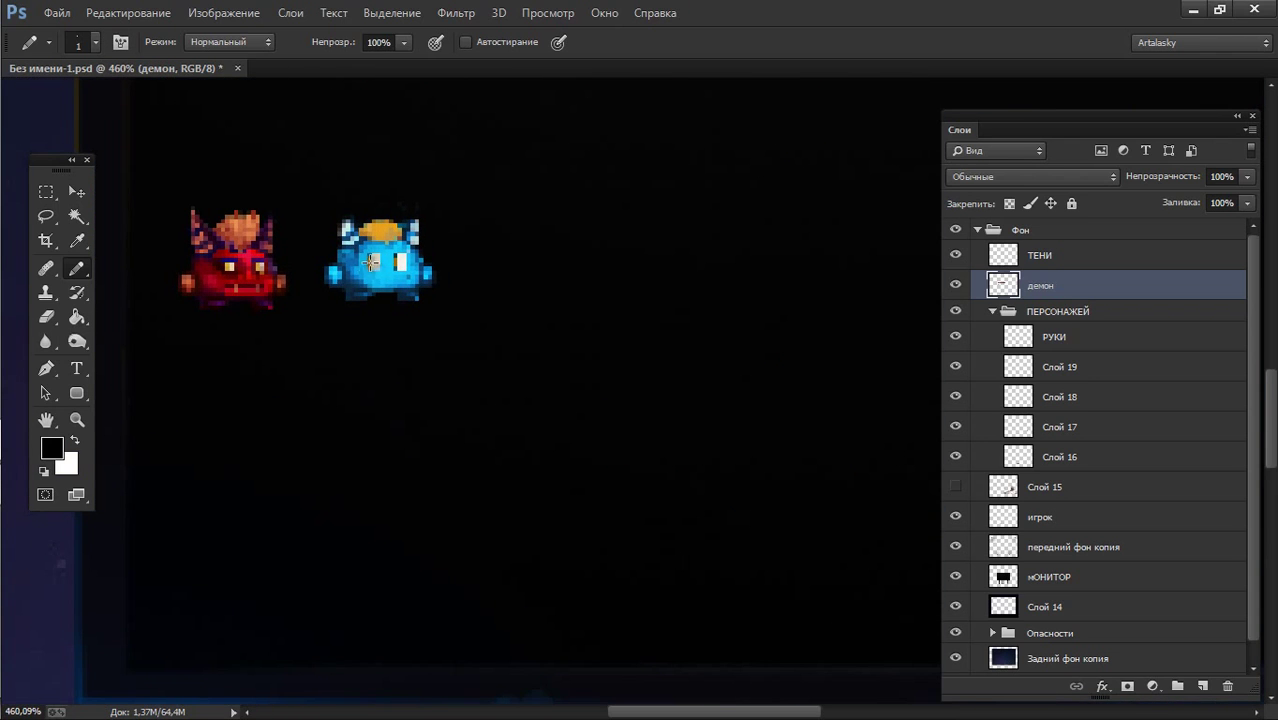
drag(372, 260, 375, 270)
- Add a single white highlight pixel to each eye
scroll(390, 380, down, 5)
scroll(562, 402, up, 1)
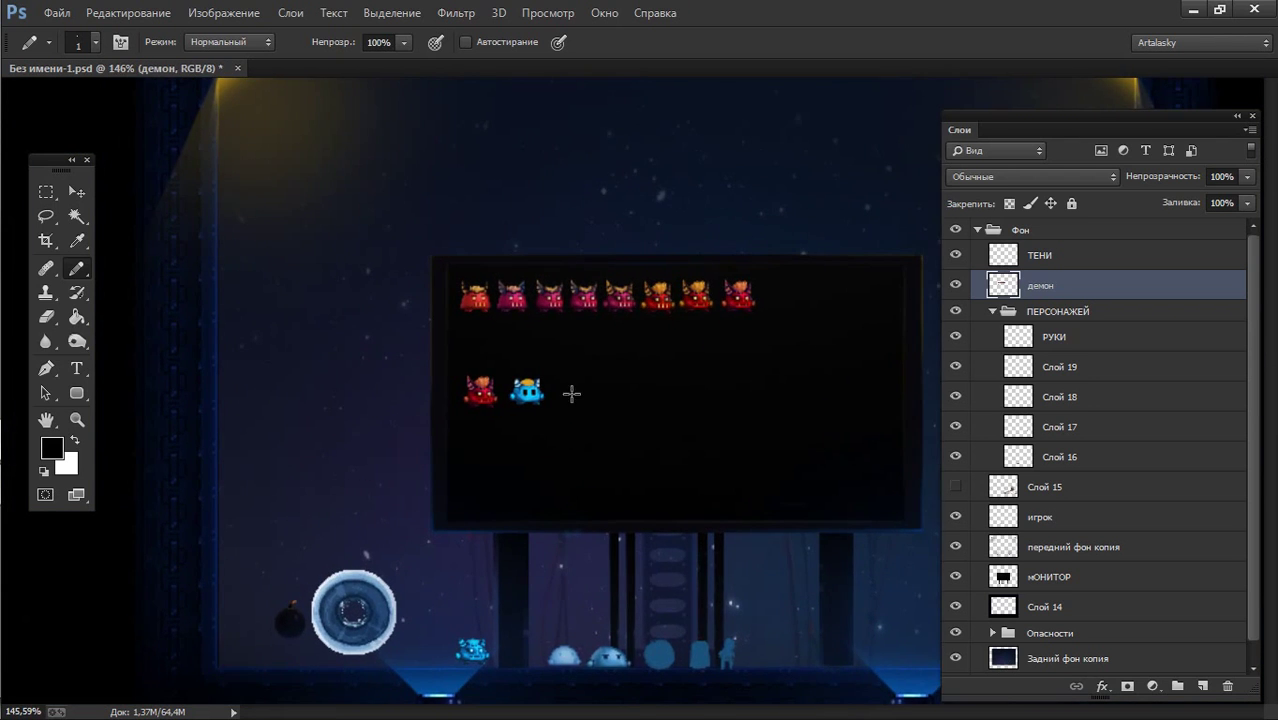
scroll(573, 393, up, 2)
scroll(585, 371, up, 2)
key(x)
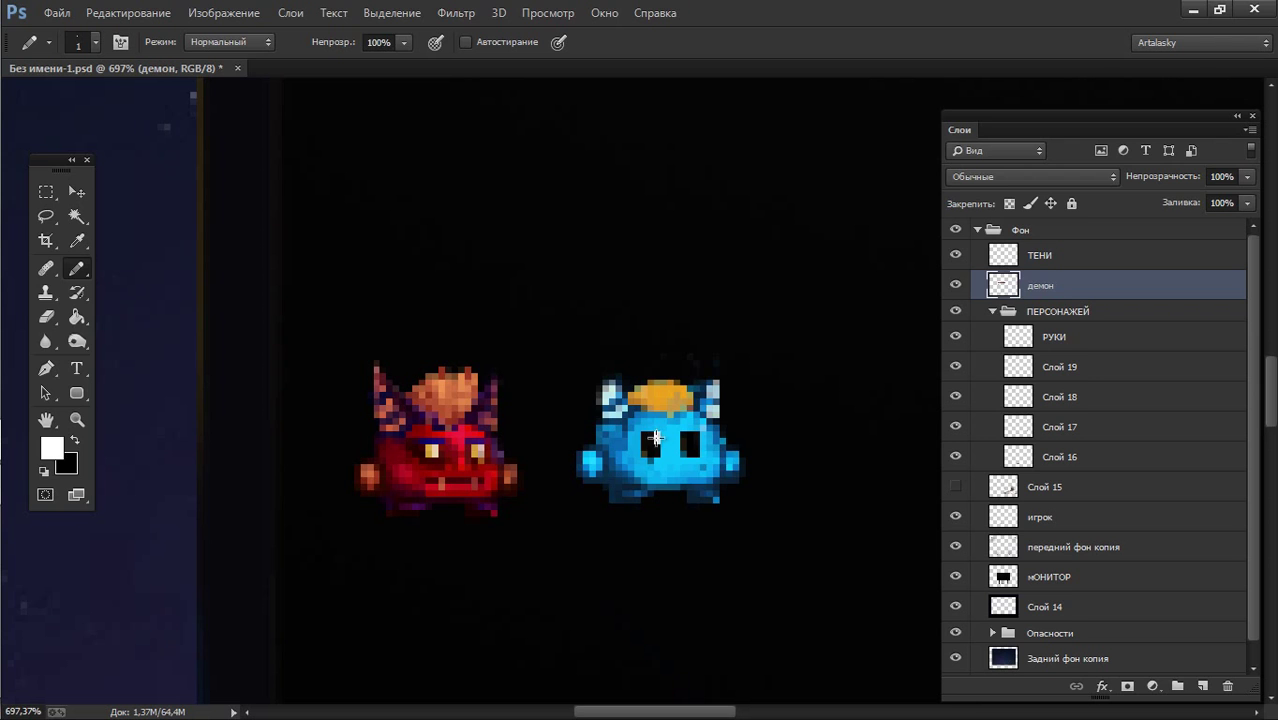
click(654, 437)
click(694, 436)
scroll(694, 436, down, 3)
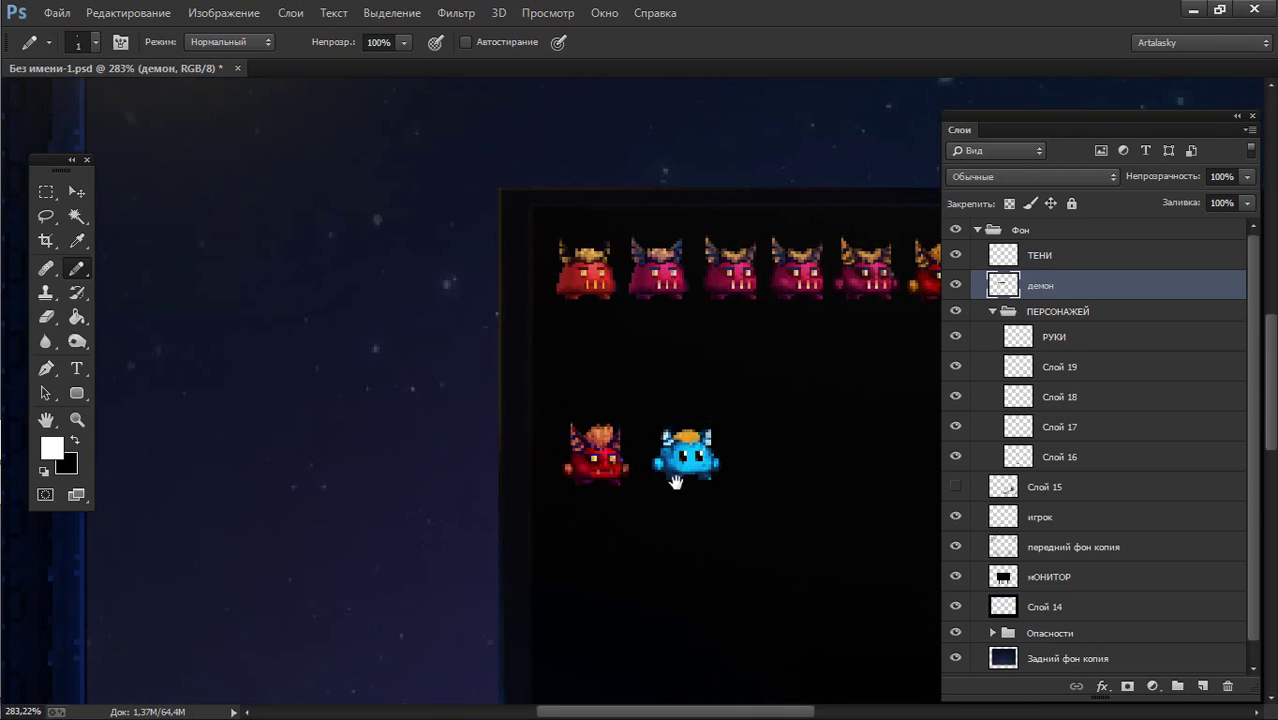
scroll(516, 371, down, 2)
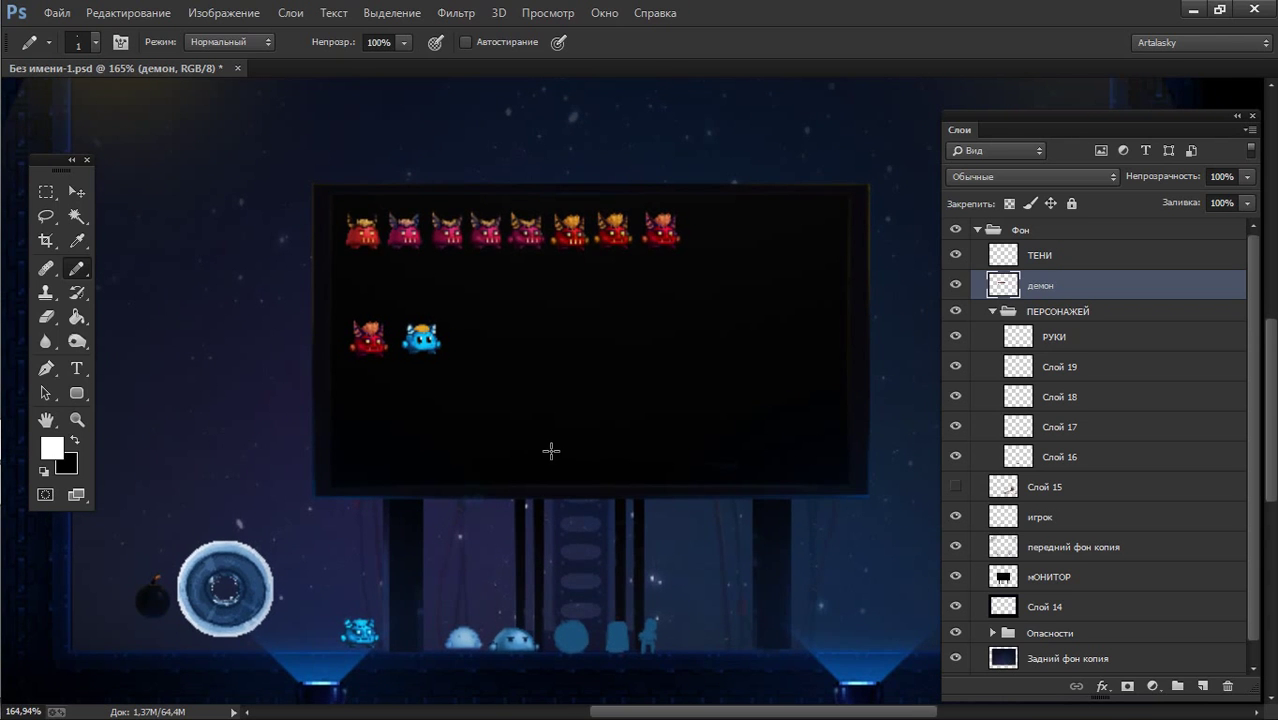
scroll(448, 354, up, 5)
- Sample a dark blue, pan to show the red demon, and reset colours to black and white
alt+click(298, 342)
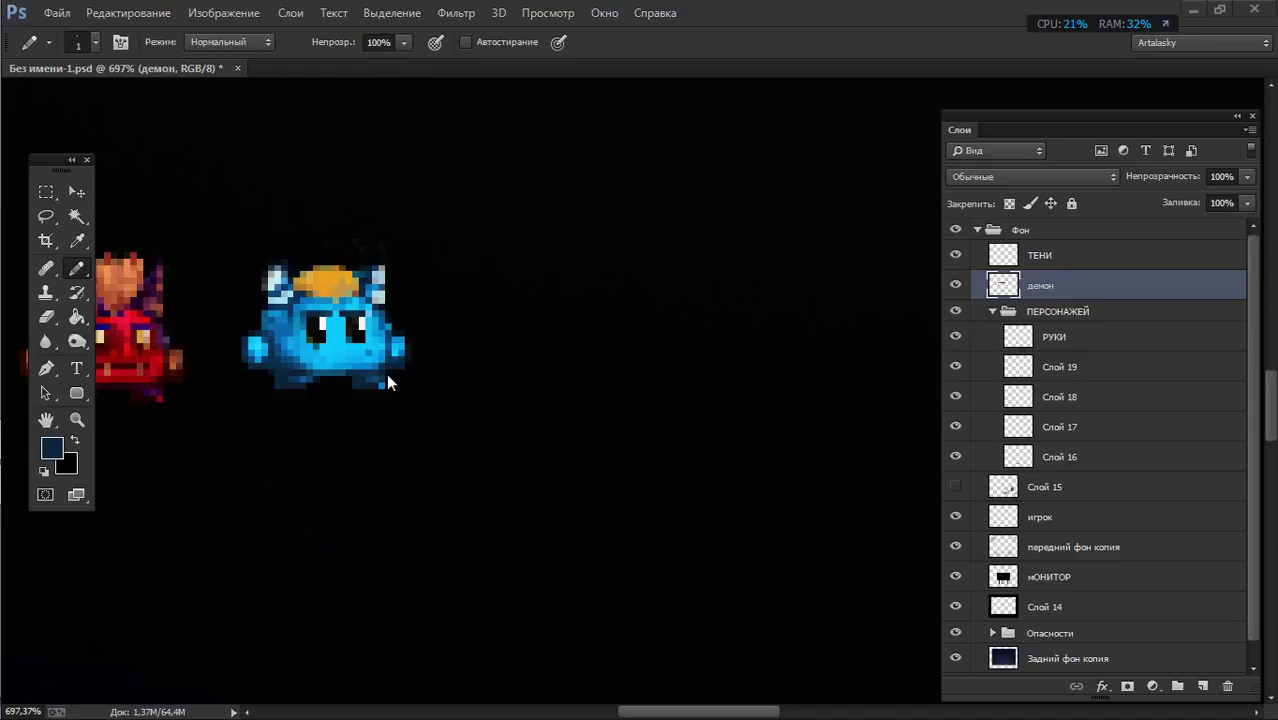
drag(434, 377, 569, 378)
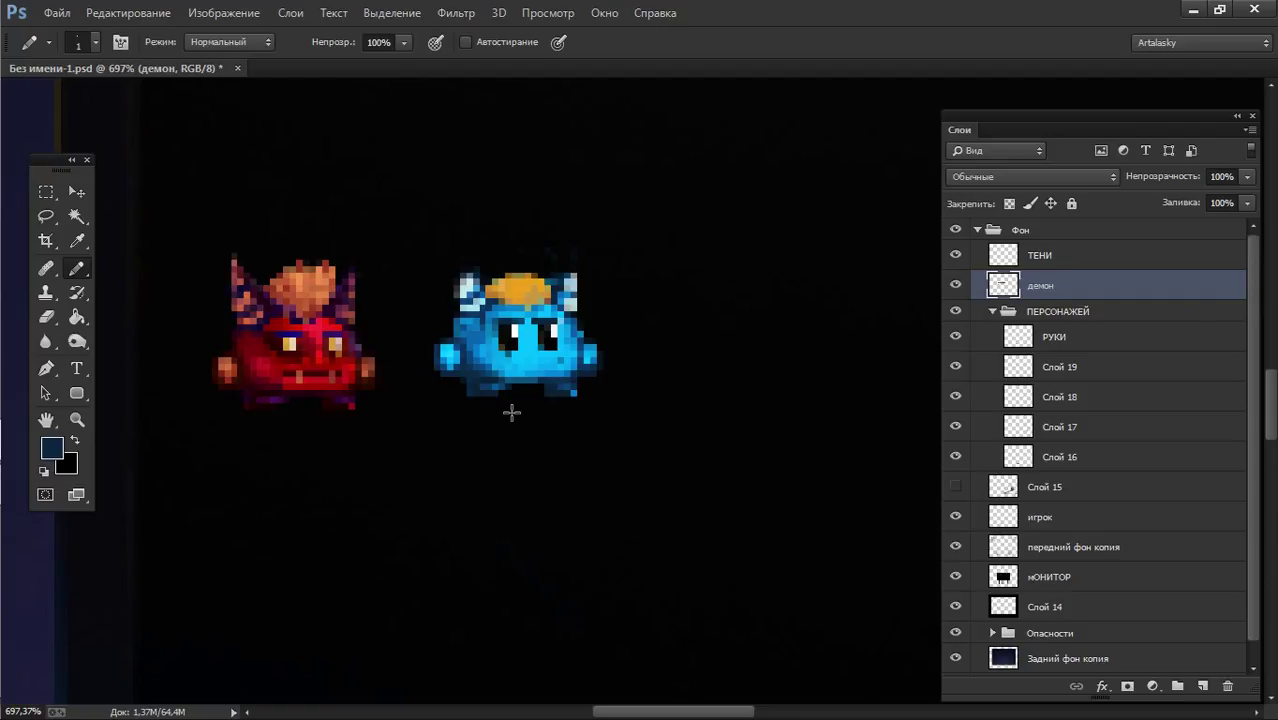
key(f)
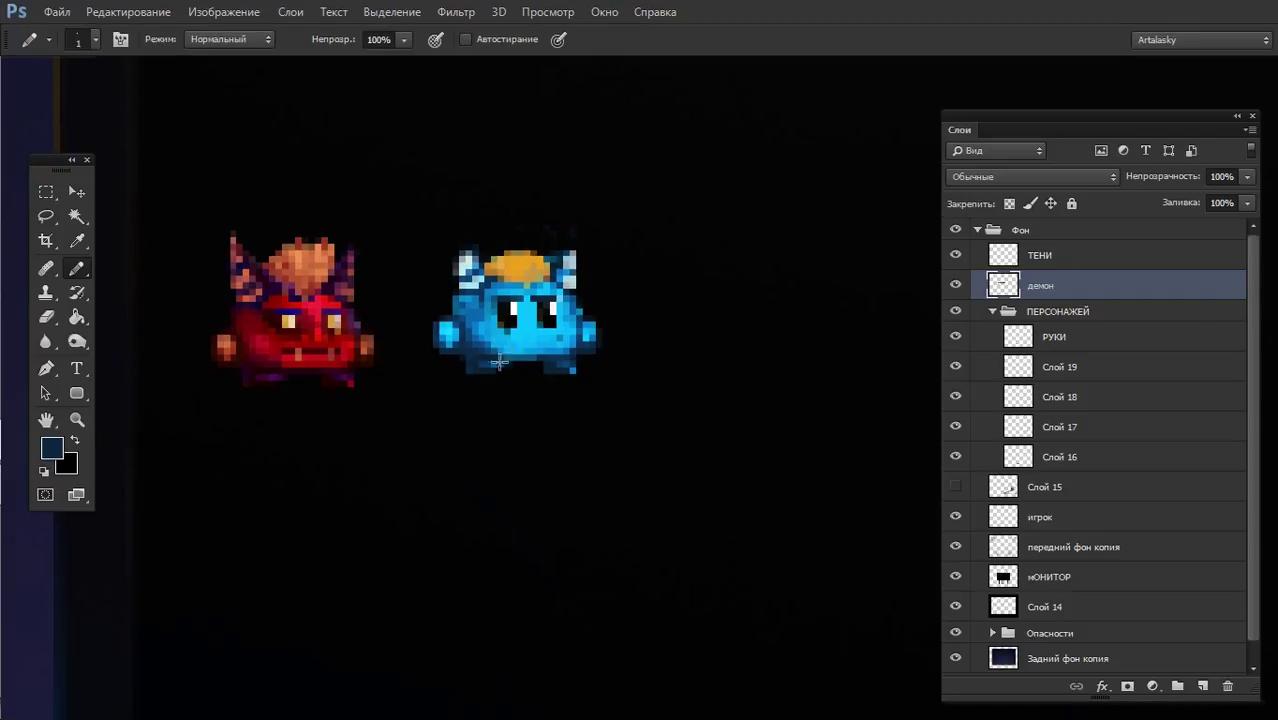
key(x)
key(d)
key(x)
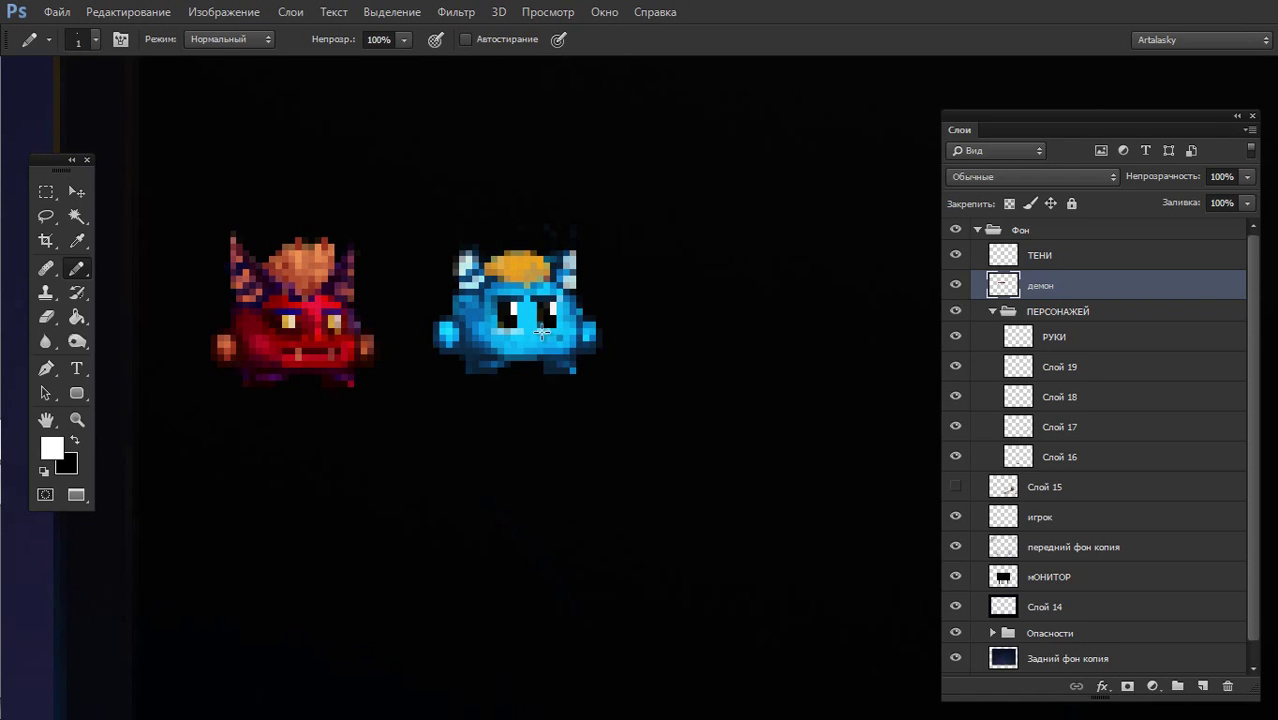
- Sample the blue demon's dark blue and light blue as drawing colours
scroll(628, 348, down, 3)
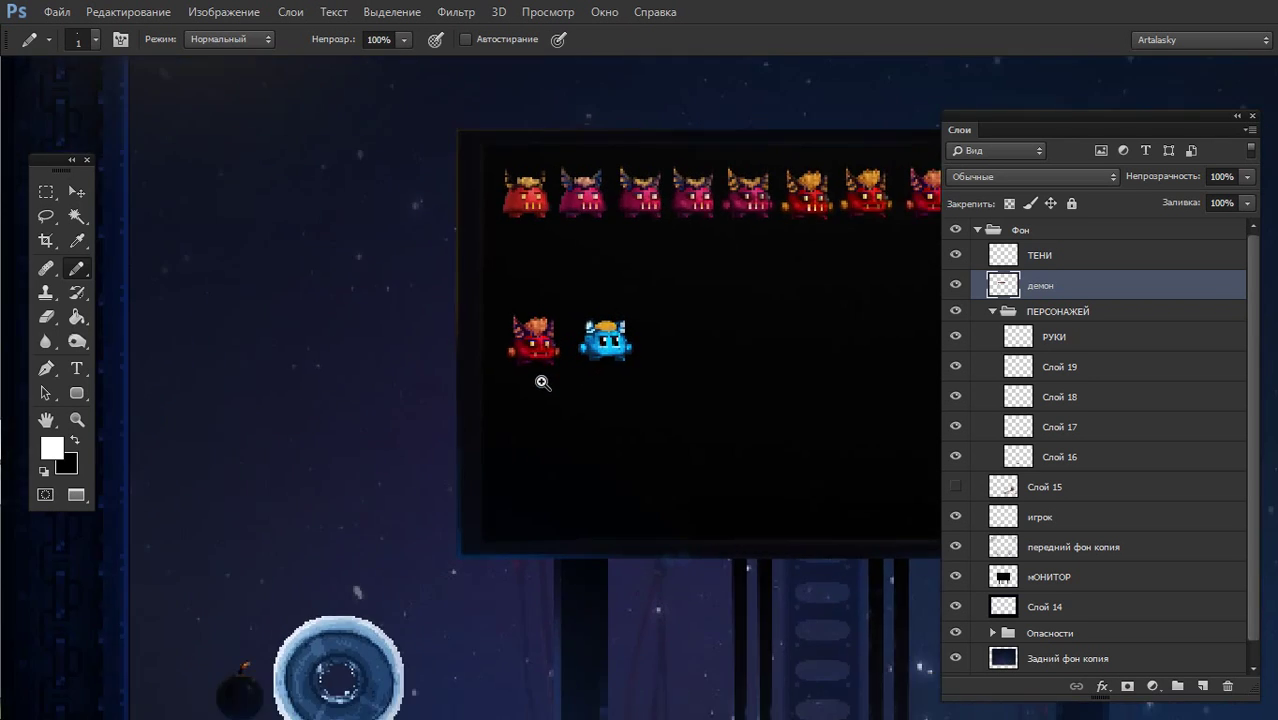
scroll(536, 377, down, 1)
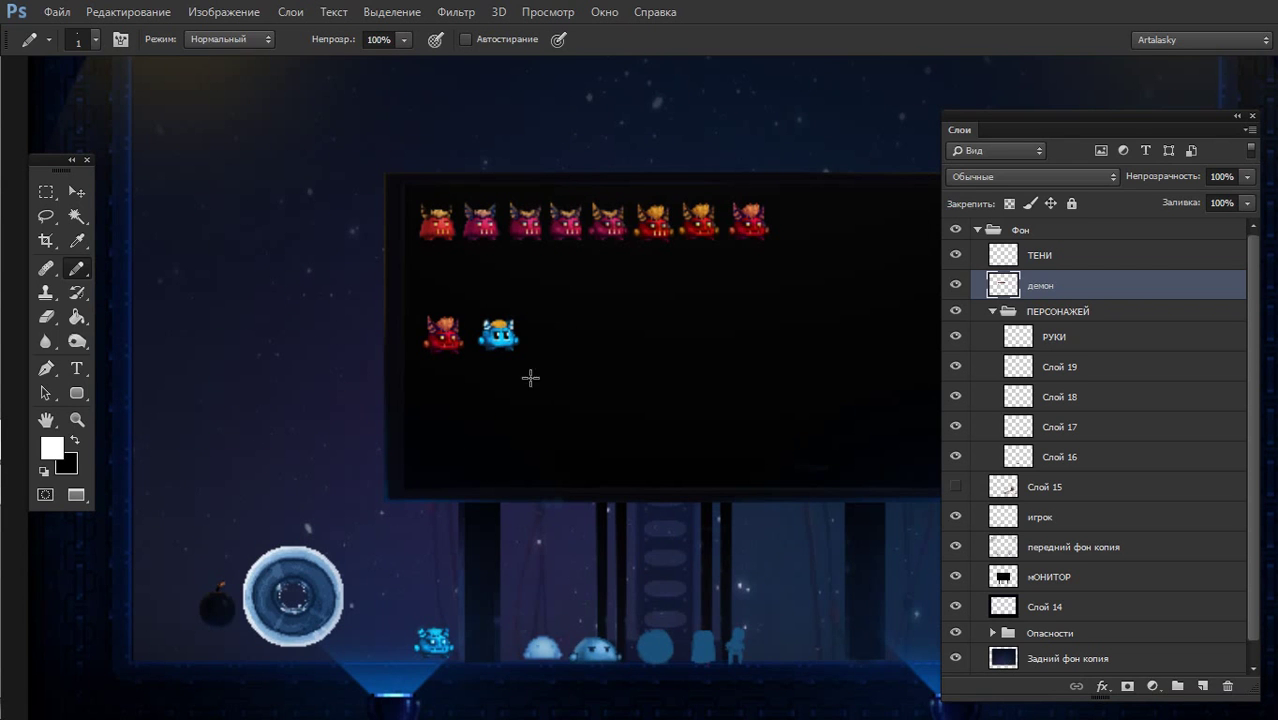
scroll(502, 339, up, 1)
scroll(542, 338, up, 1)
key(x)
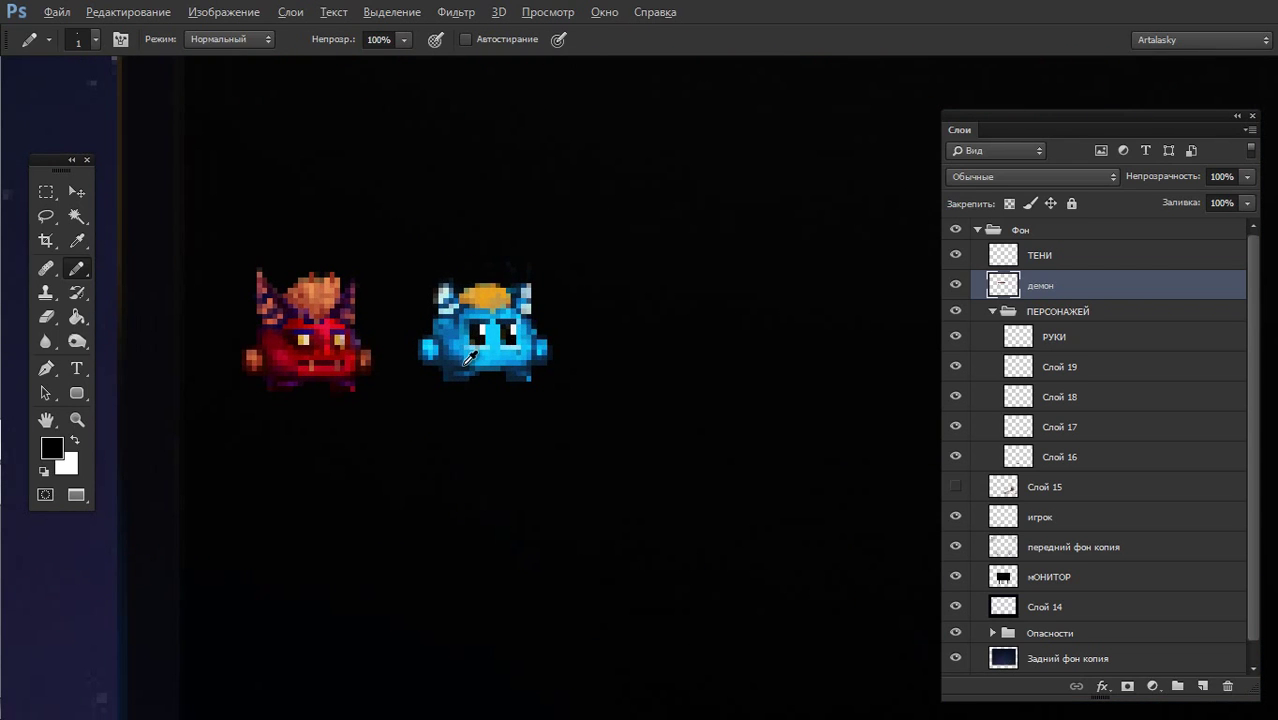
alt+click(466, 352)
scroll(496, 421, down, 1)
scroll(496, 421, down, 3)
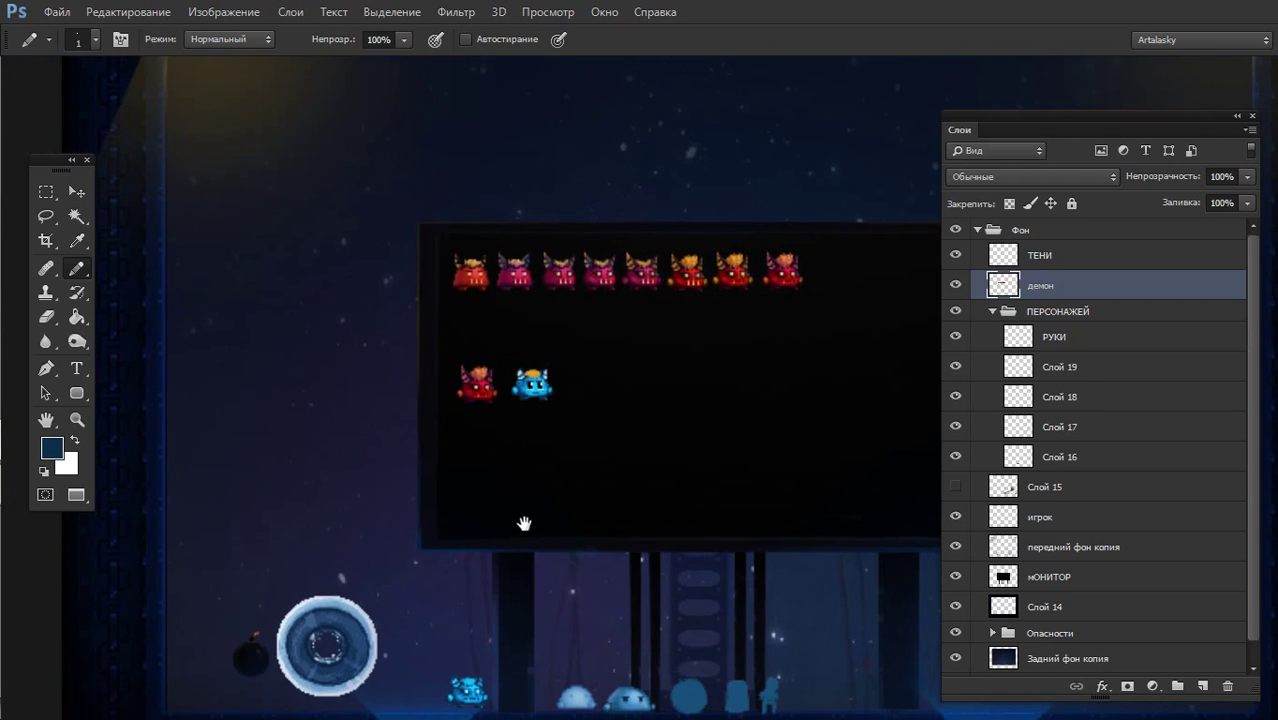
scroll(502, 423, up, 1)
scroll(519, 318, up, 3)
key(x)
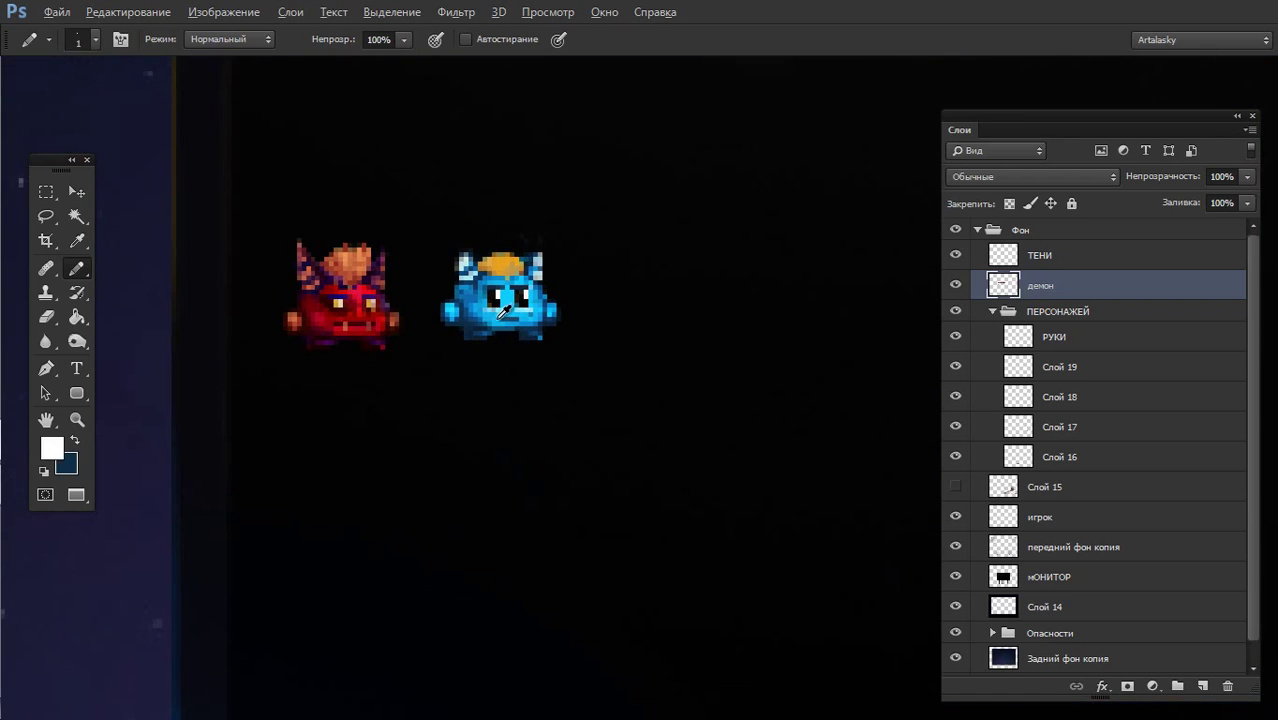
alt+click(500, 316)
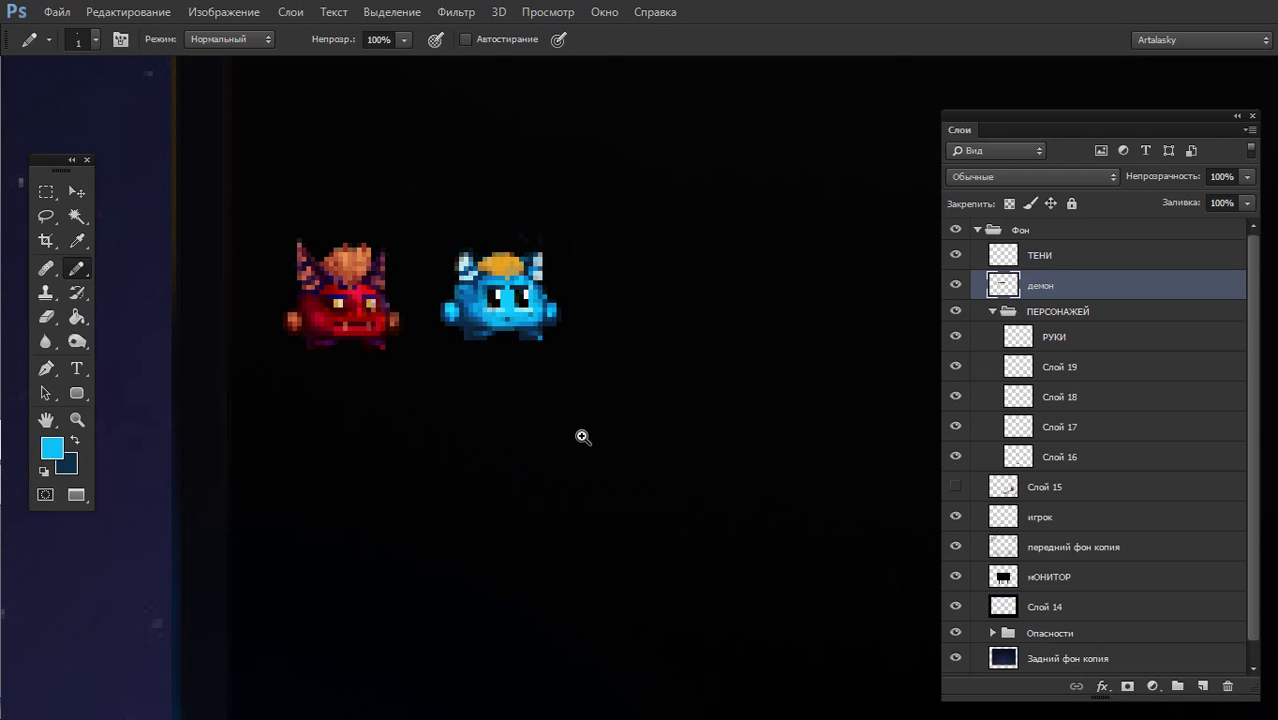
- Zoom out to the whole monitor scene and sample orange from the sprite's hair
scroll(582, 434, down, 3)
drag(522, 517, 481, 487)
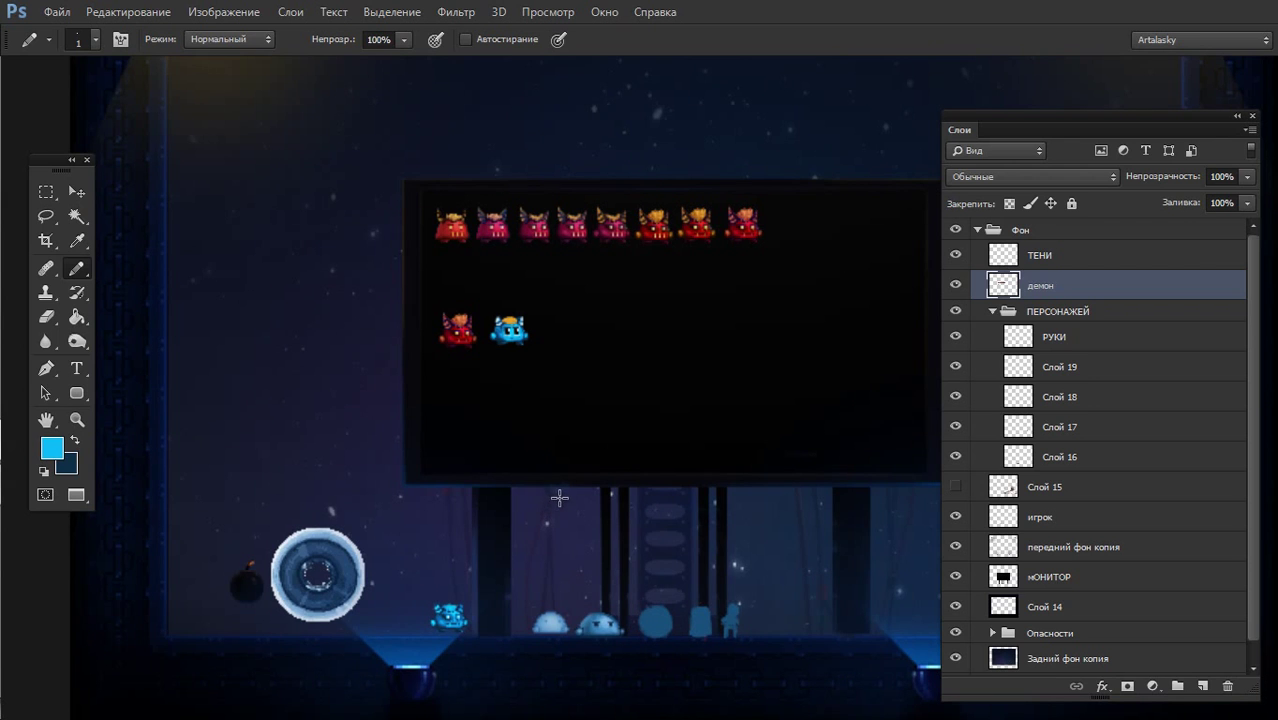
scroll(490, 365, up, 3)
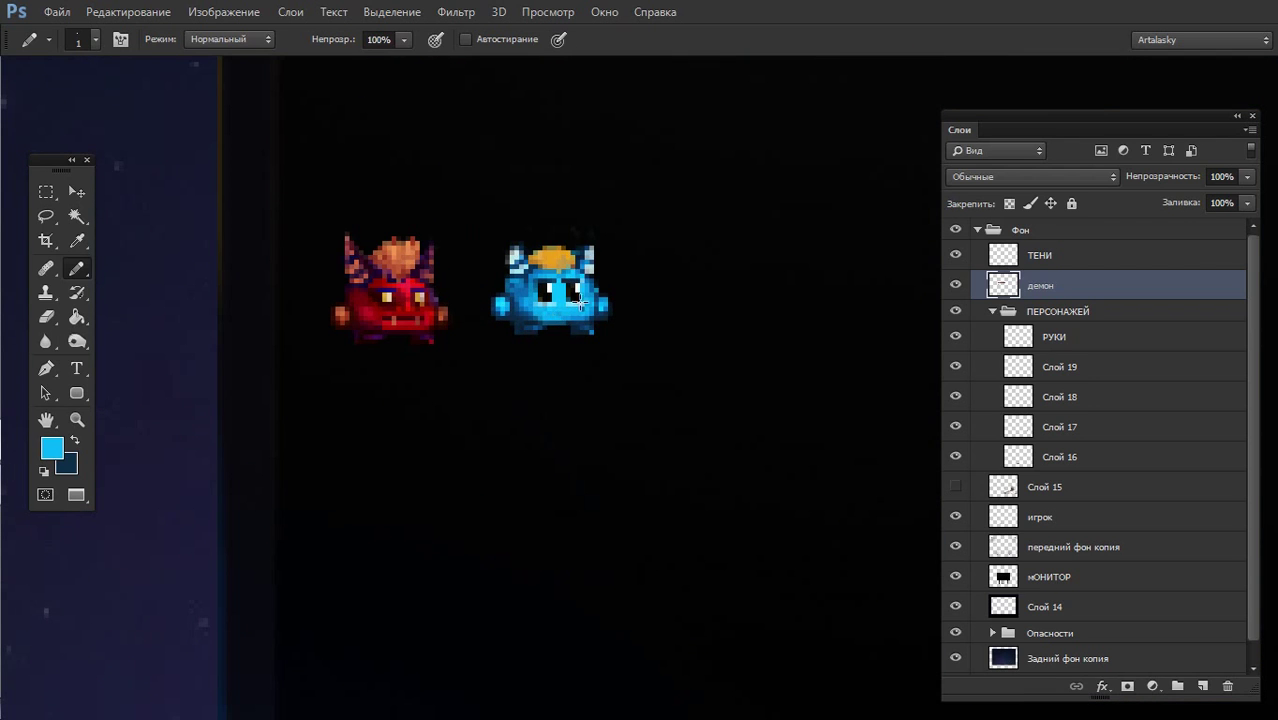
scroll(496, 423, down, 2)
scroll(497, 430, down, 2)
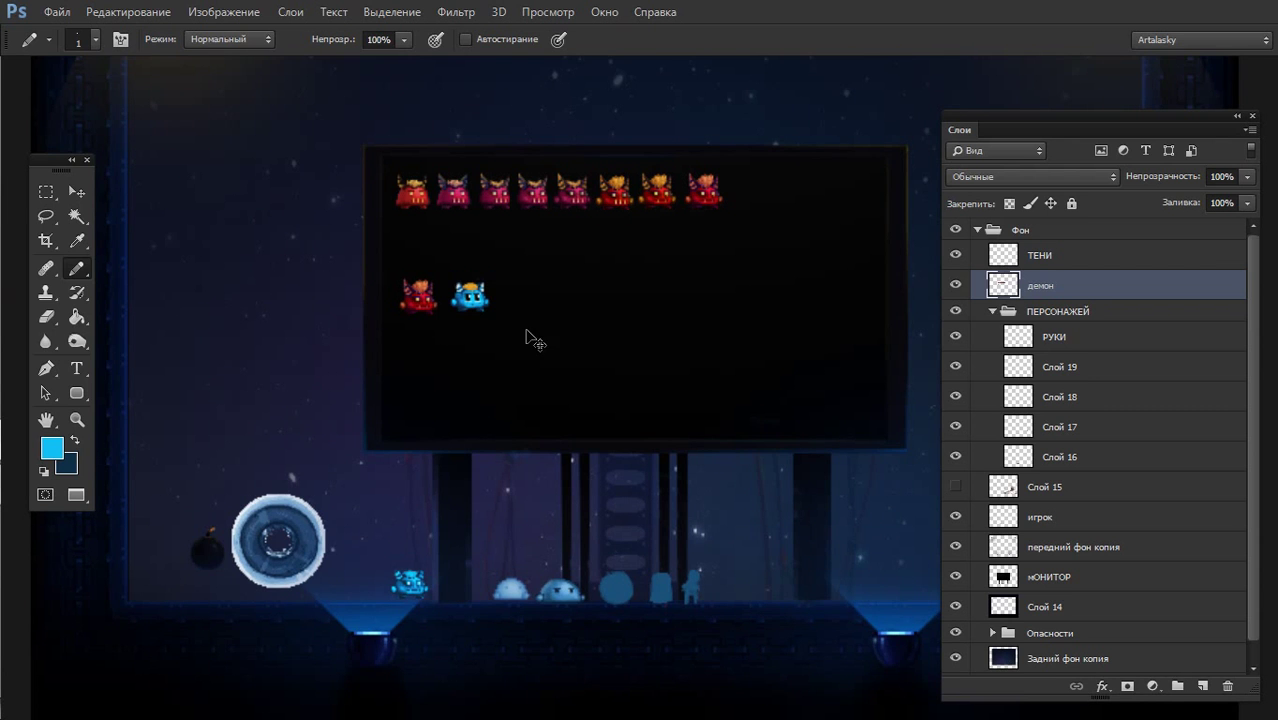
scroll(485, 295, up, 3)
alt+click(447, 258)
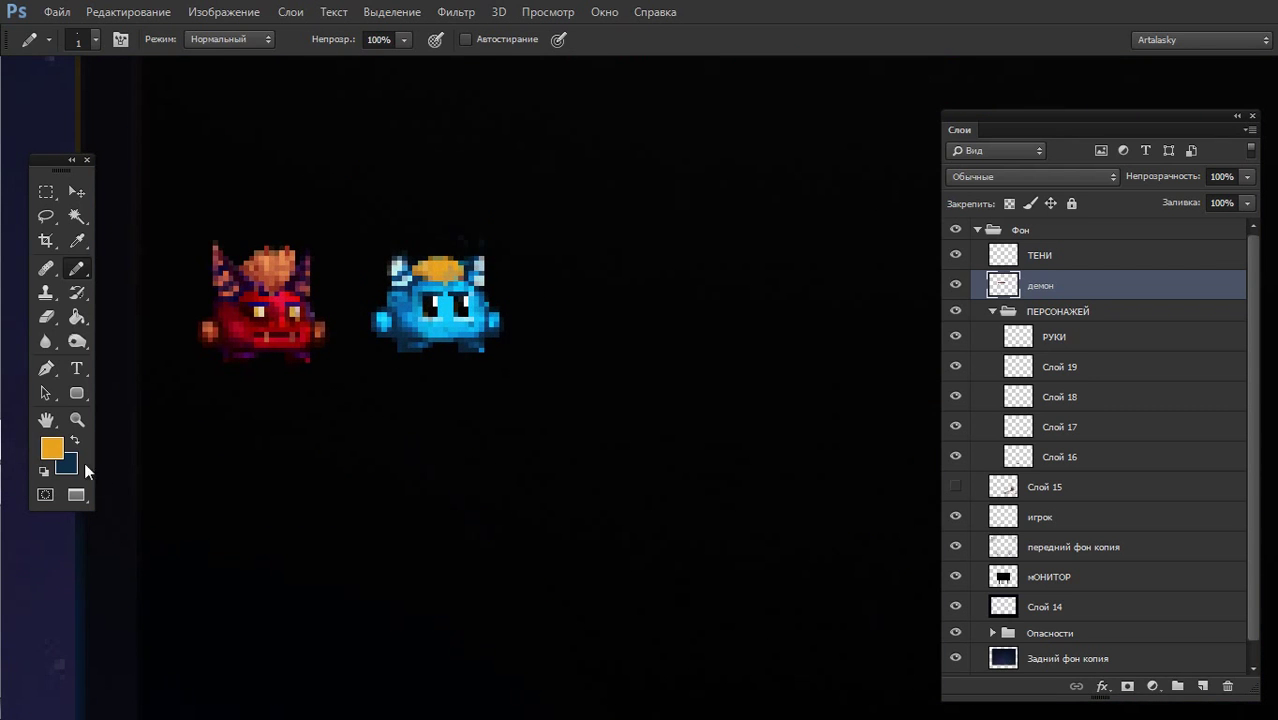
- Try a brown foreground colour, hex 62440b, in the Color Picker
click(53, 452)
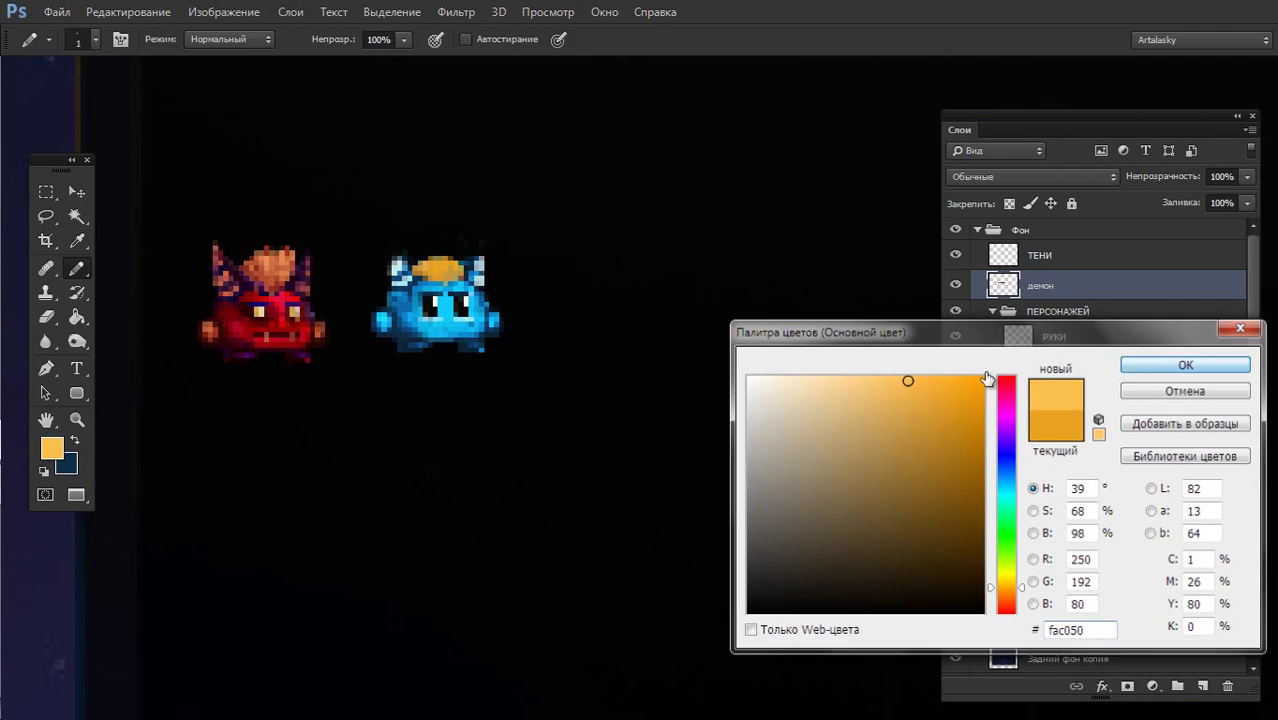
click(1186, 364)
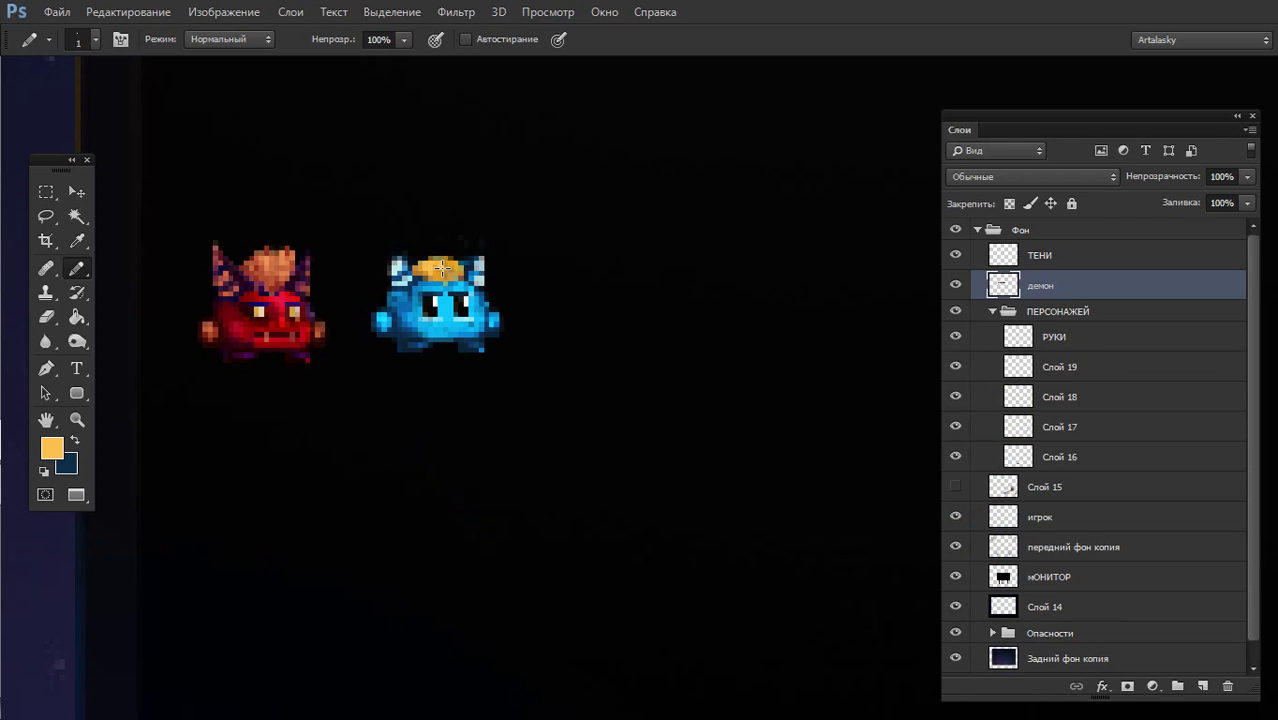
click(53, 450)
text(62440b)
click(1155, 366)
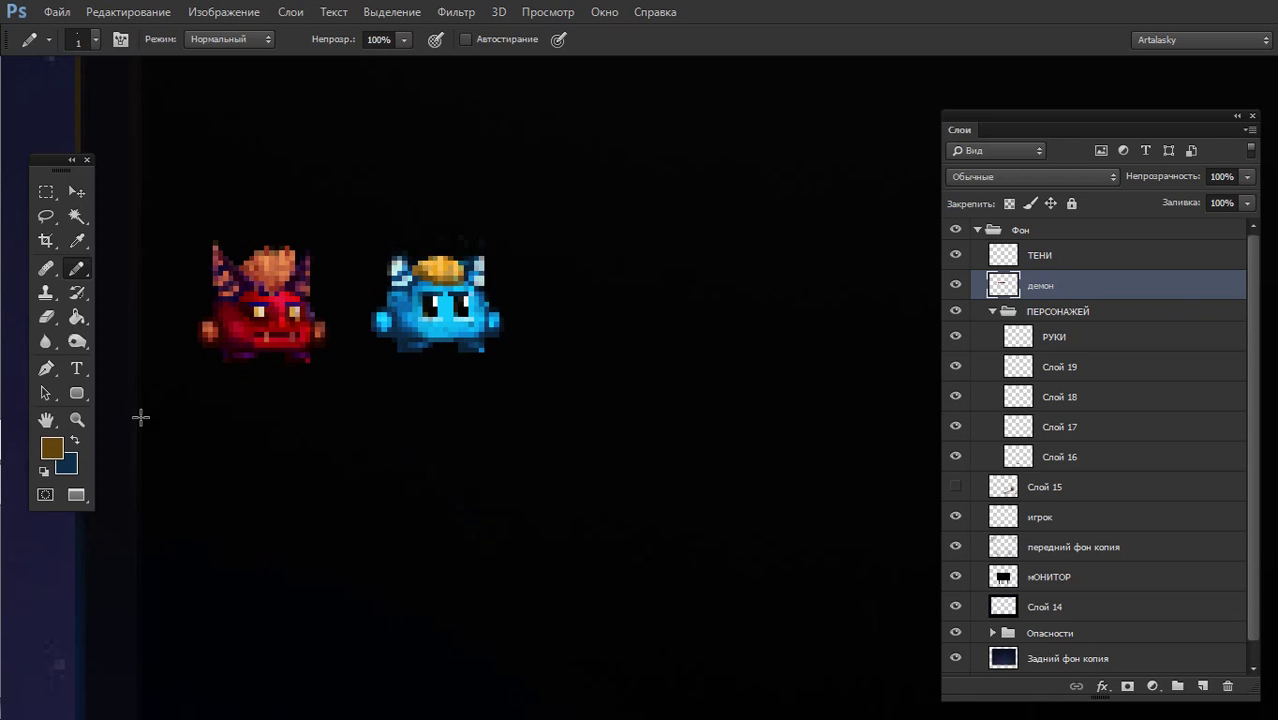
- Try 7a550d, then settle on bright orange f0a71c as the foreground colour
click(51, 448)
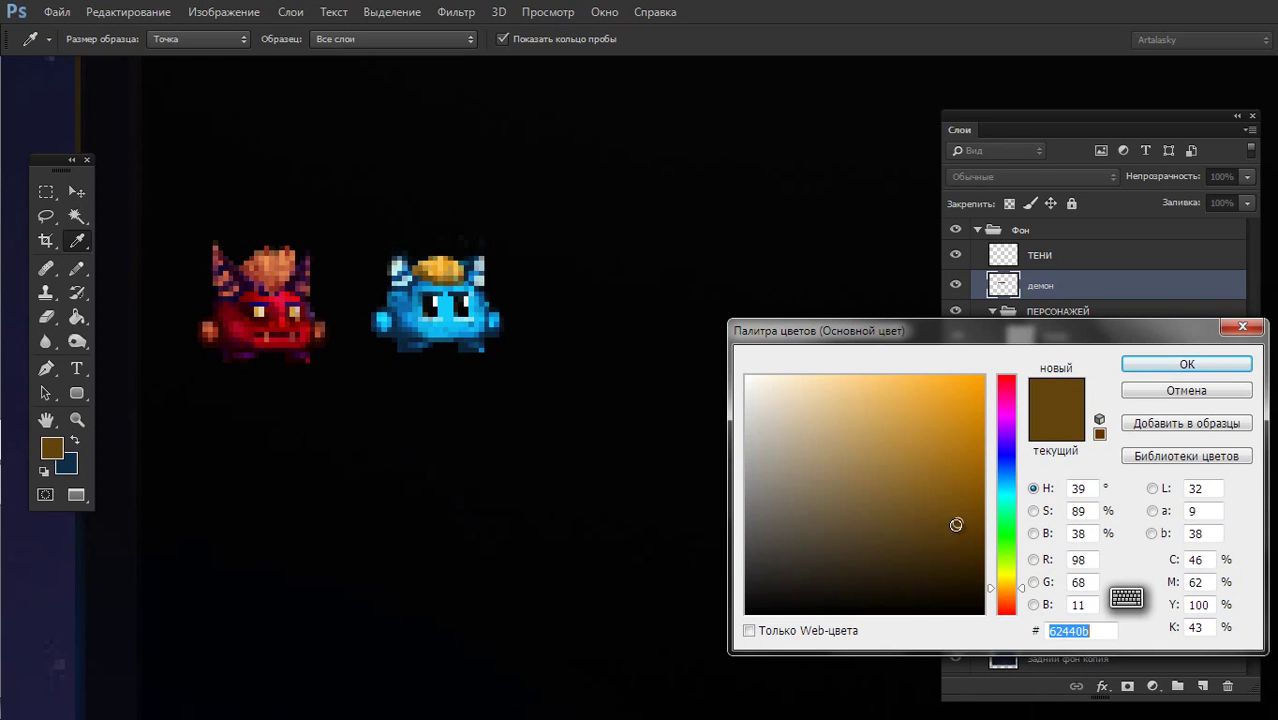
text(7a550d)
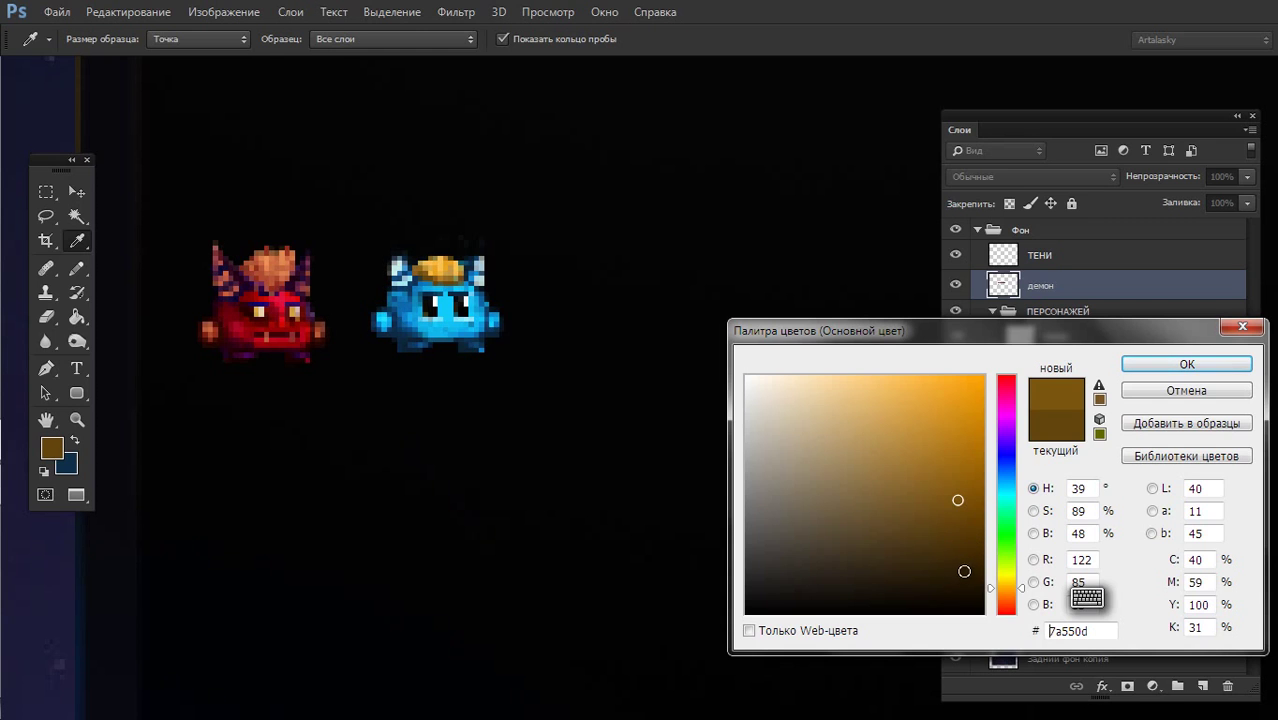
click(964, 571)
click(950, 472)
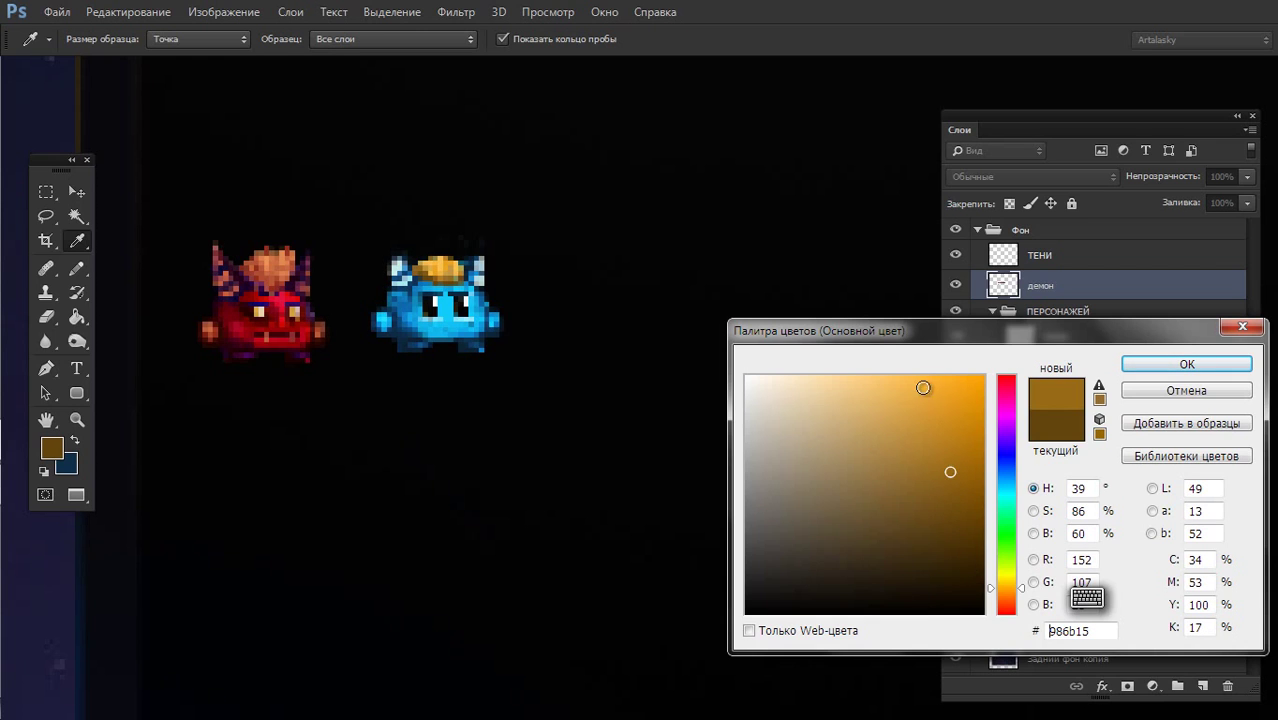
click(956, 390)
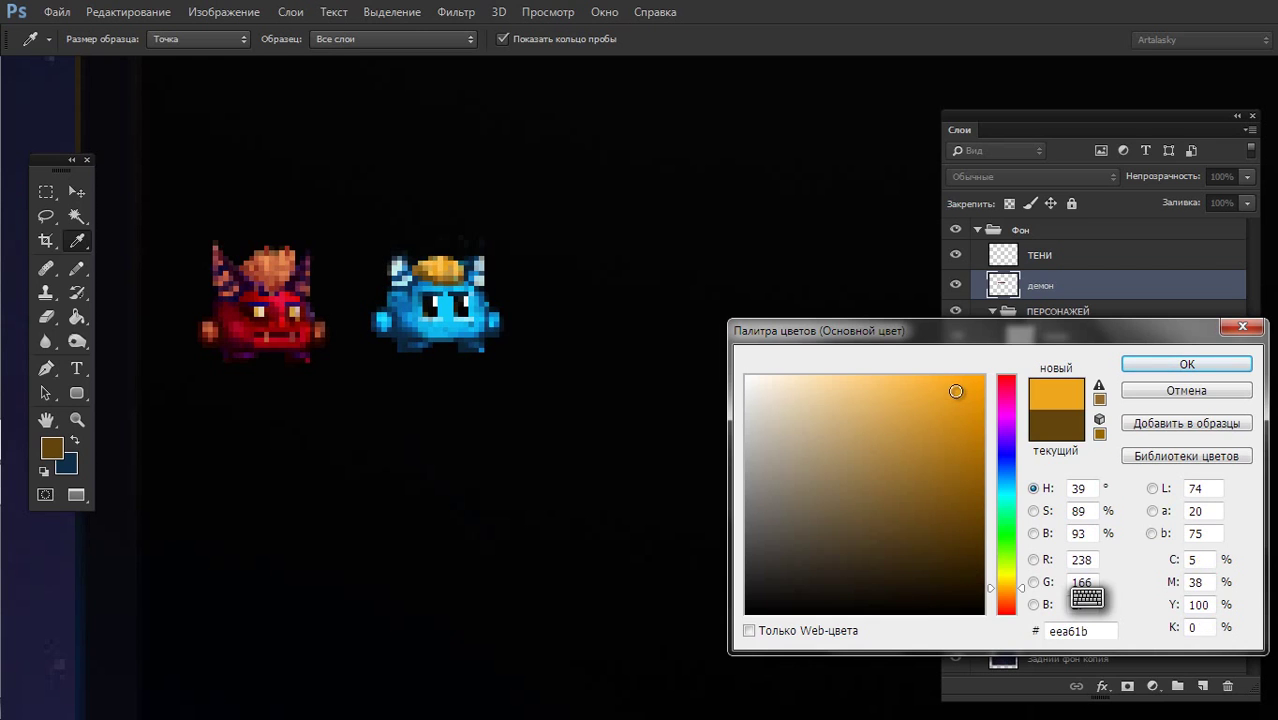
key(b)
click(1143, 366)
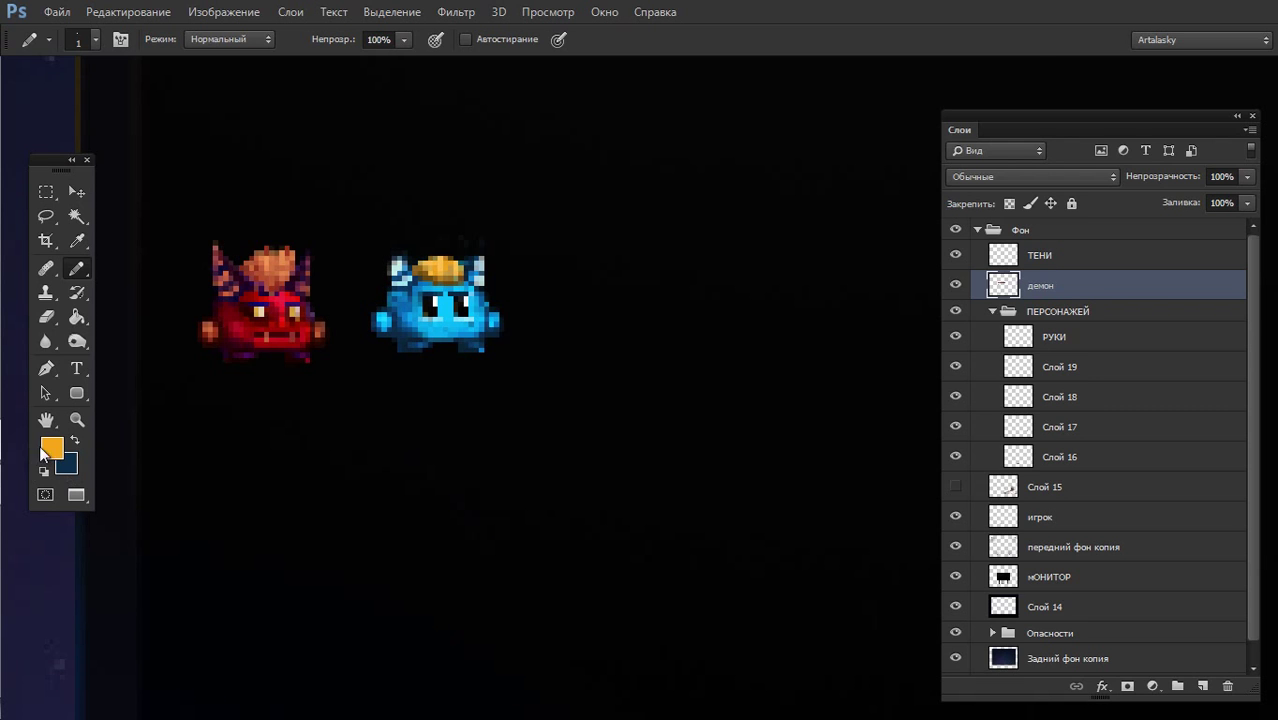
- Switch to Full Screen Mode and zoom to show the eight demons, red demon and blue demon
scroll(567, 320, up, 3)
scroll(505, 290, up, 1)
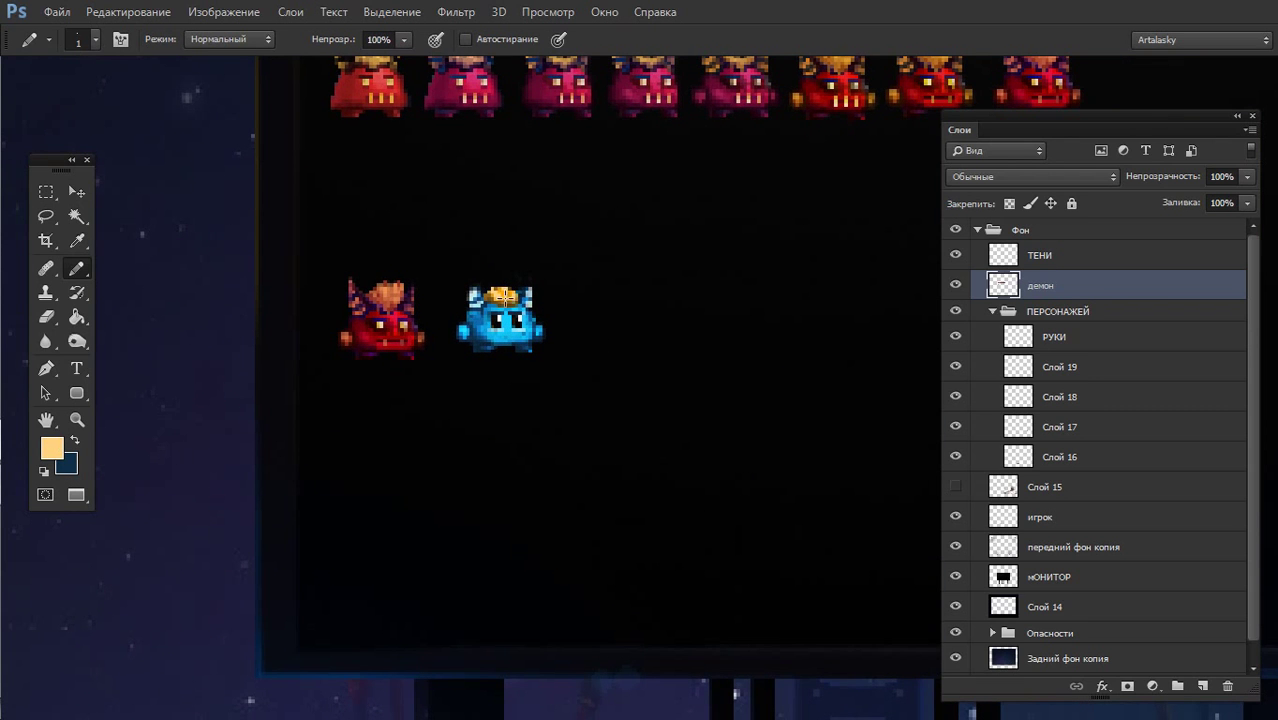
scroll(626, 405, down, 1)
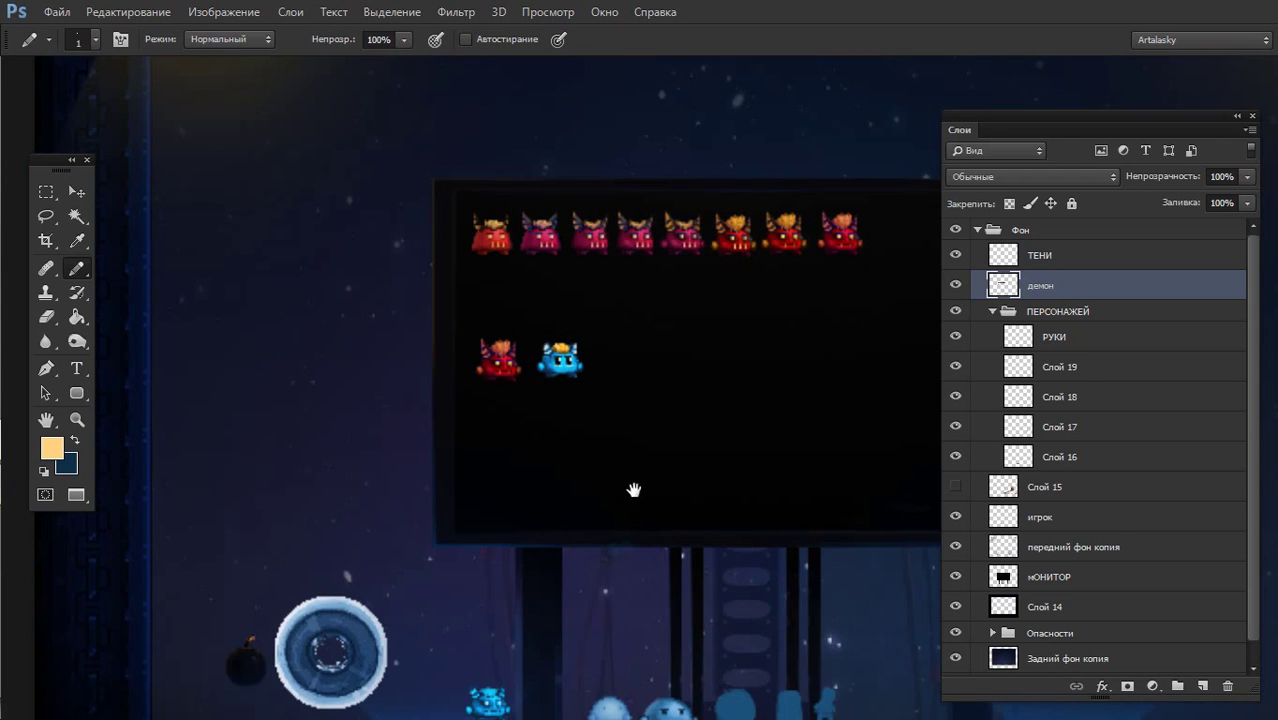
scroll(600, 440, down, 1)
key(f)
scroll(606, 314, down, 1)
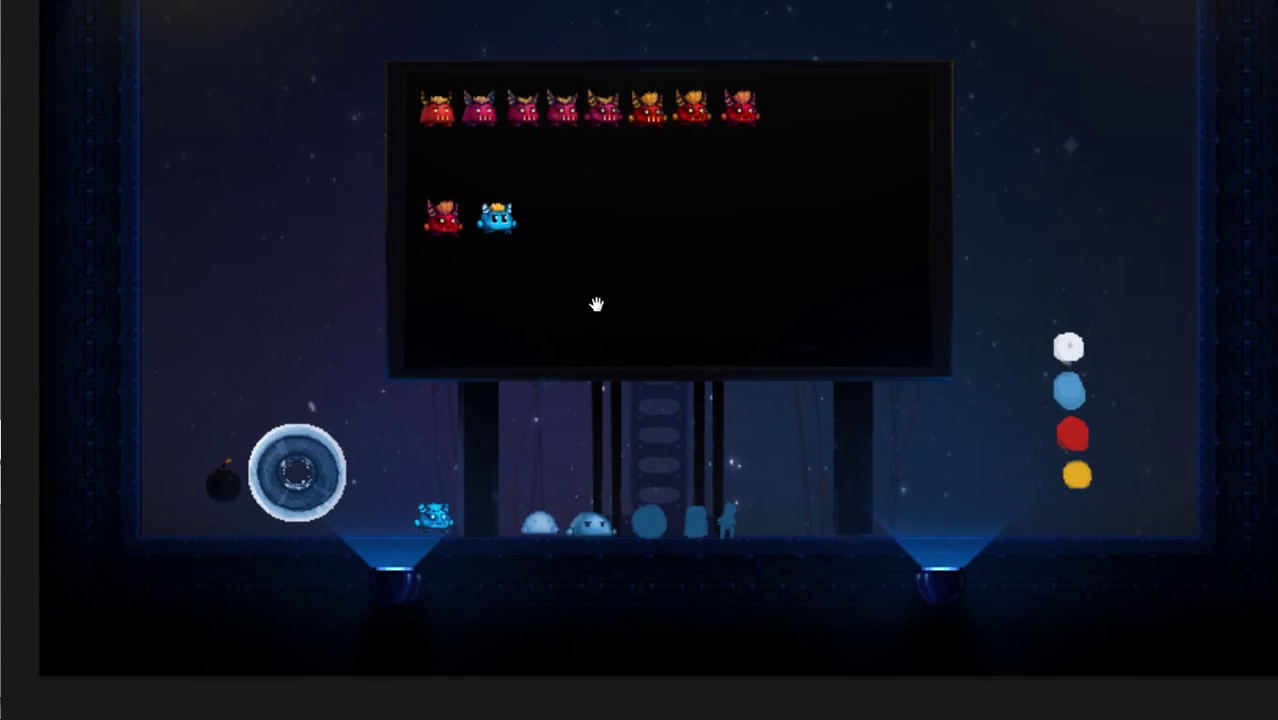
scroll(593, 366, down, 1)
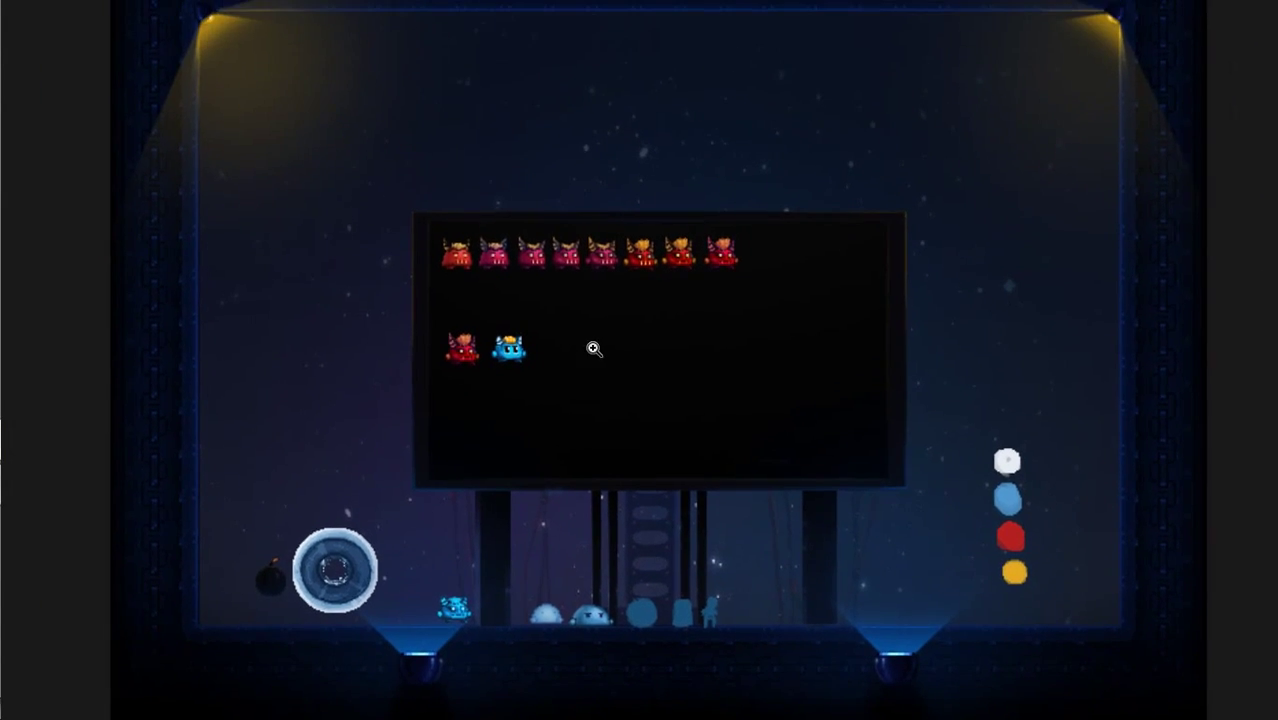
scroll(593, 348, down, 1)
scroll(600, 370, down, 1)
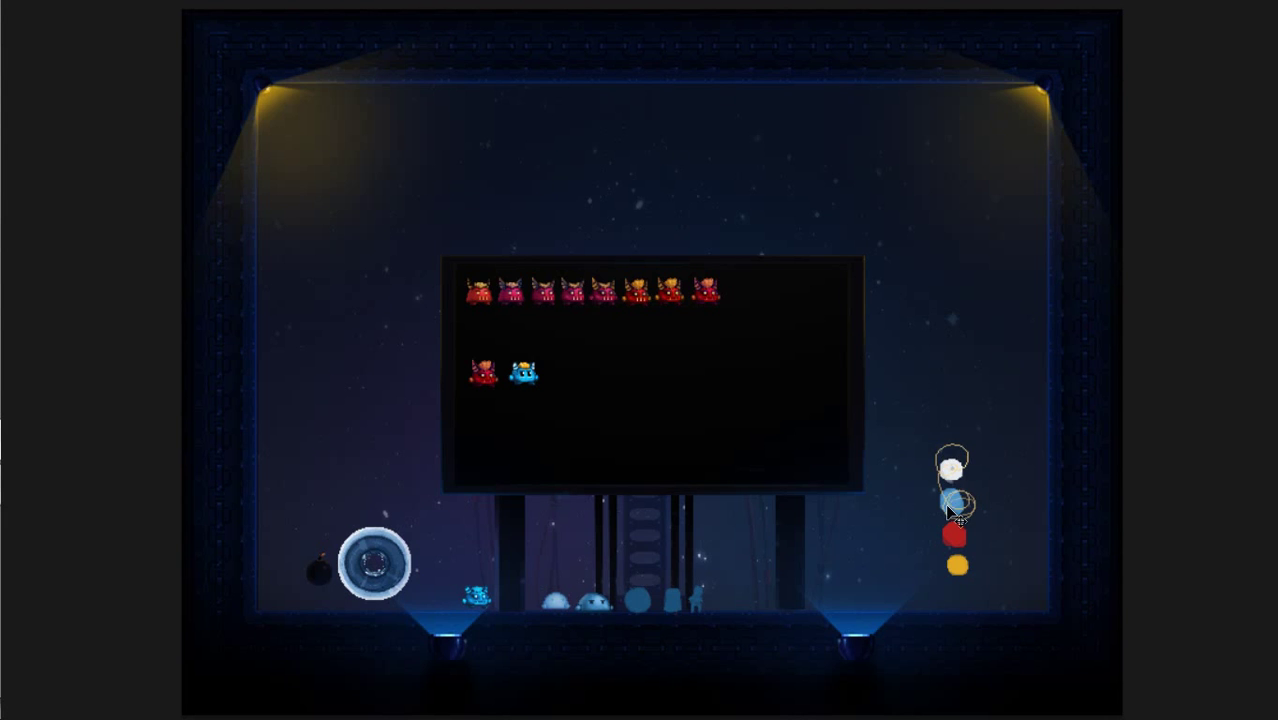
click(950, 507)
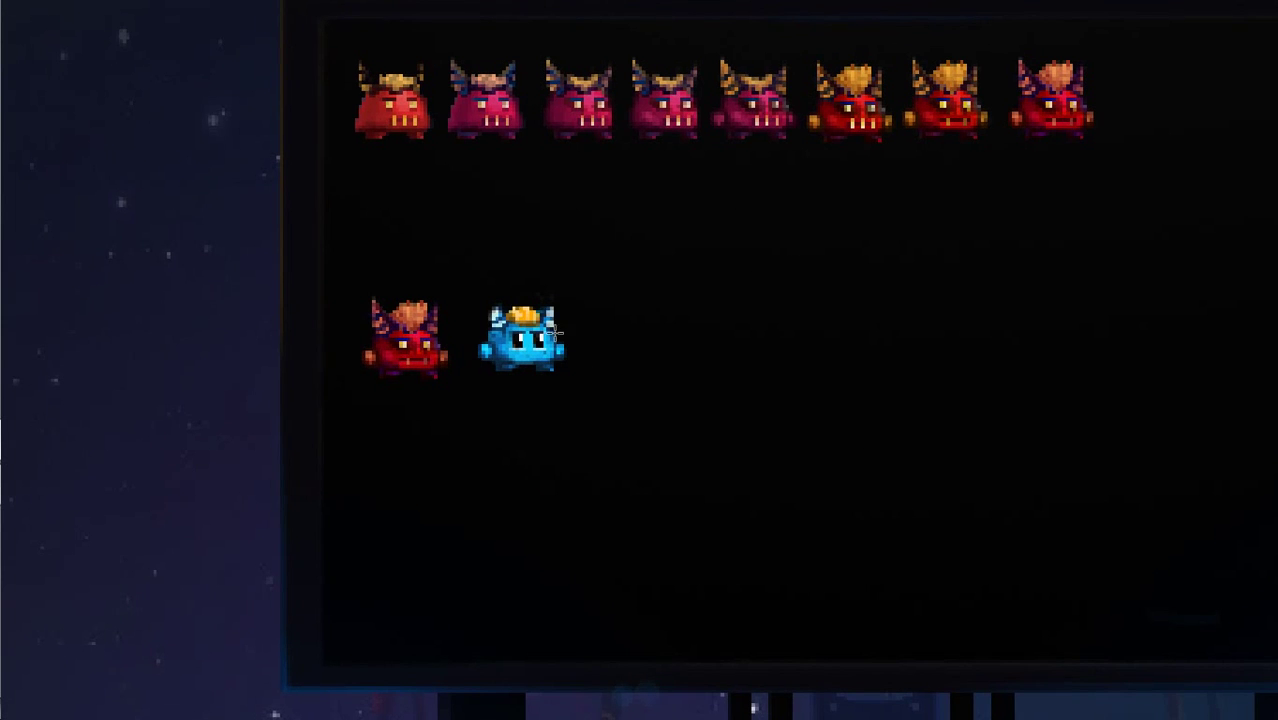
- Select the blue demon and Alt-drag a copy onto the floor beside the bomb
drag(585, 272, 468, 385)
drag(520, 352, 442, 549)
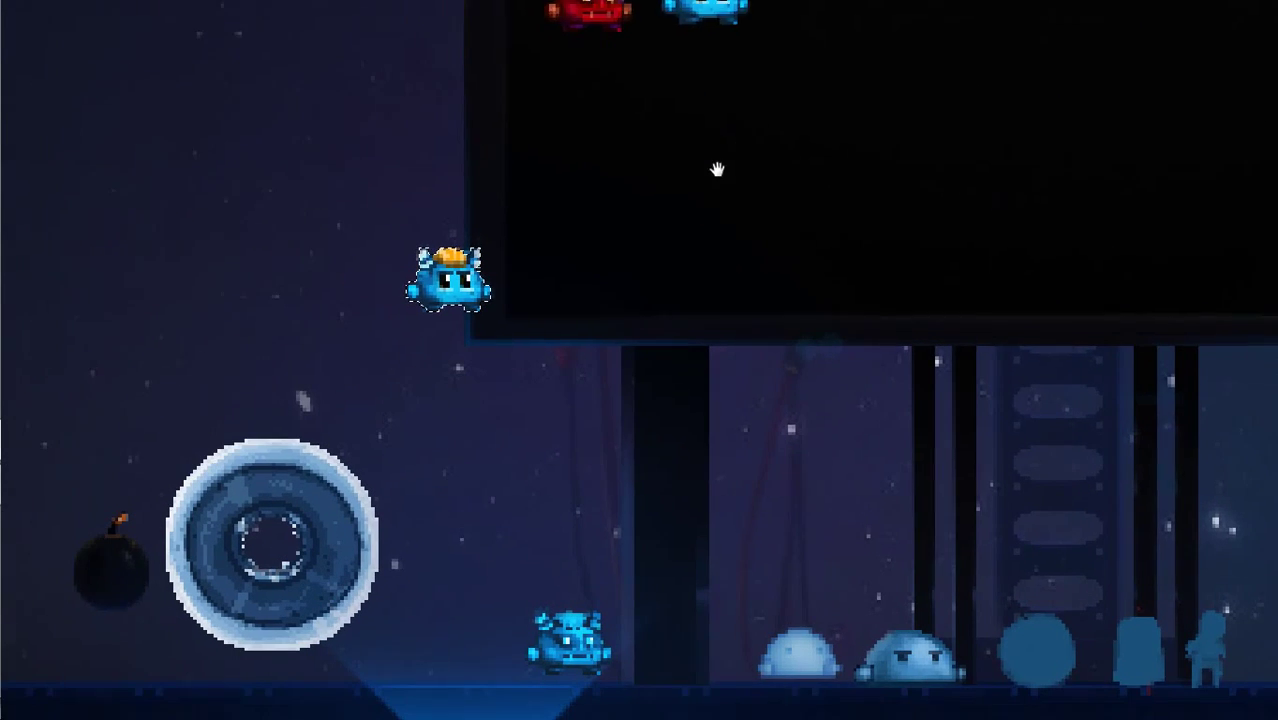
drag(717, 169, 737, 139)
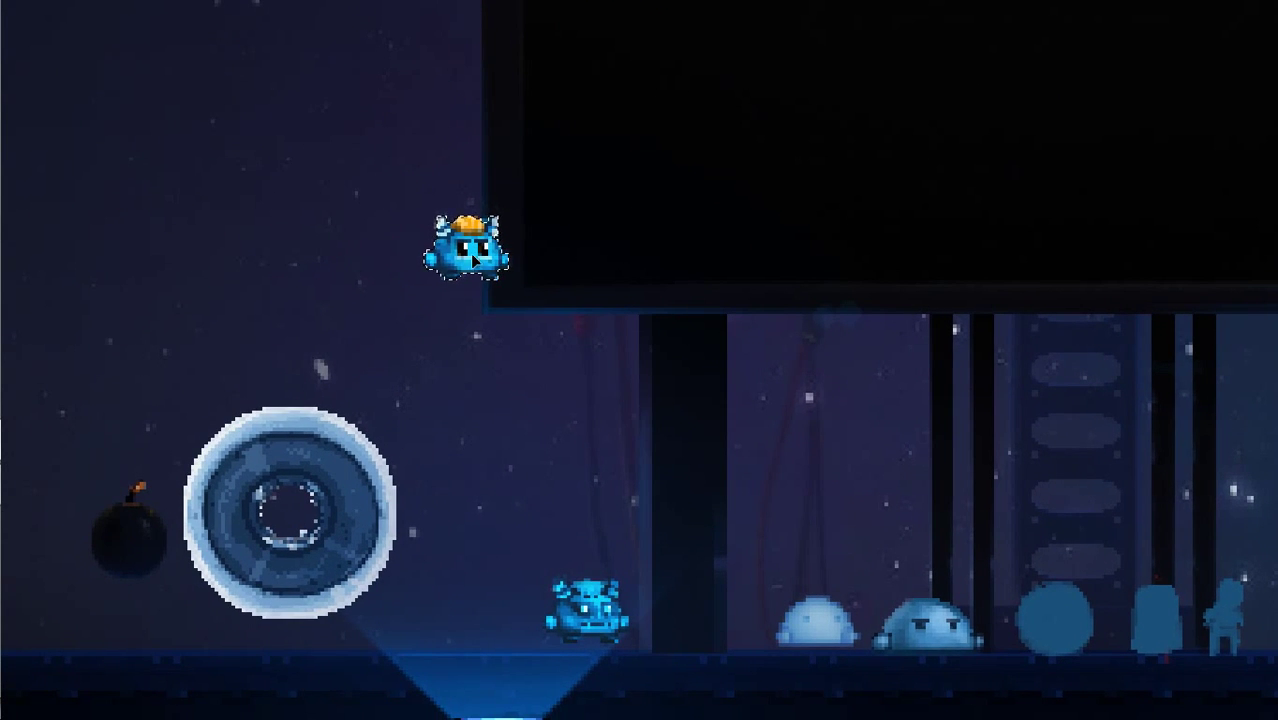
mouse_move(450, 278)
mouse_down()
mouse_move(135, 610)
mouse_move(91, 612)
mouse_up()
scroll(552, 437, down, 3)
scroll(552, 437, down, 2)
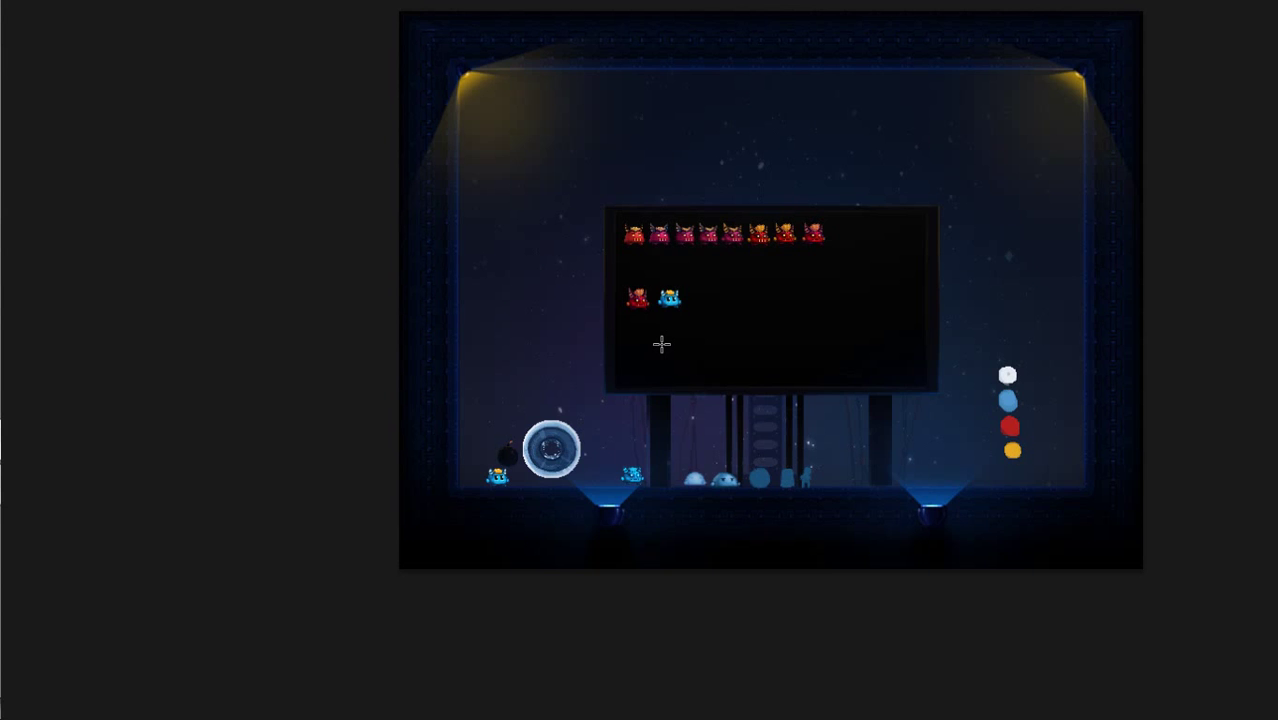
- Place another copy by the coloured dots and shift its Colour Balance toward blue (+59)
mouse_move(477, 478)
mouse_down()
mouse_move(520, 492)
mouse_move(1068, 477)
mouse_move(1032, 500)
mouse_up()
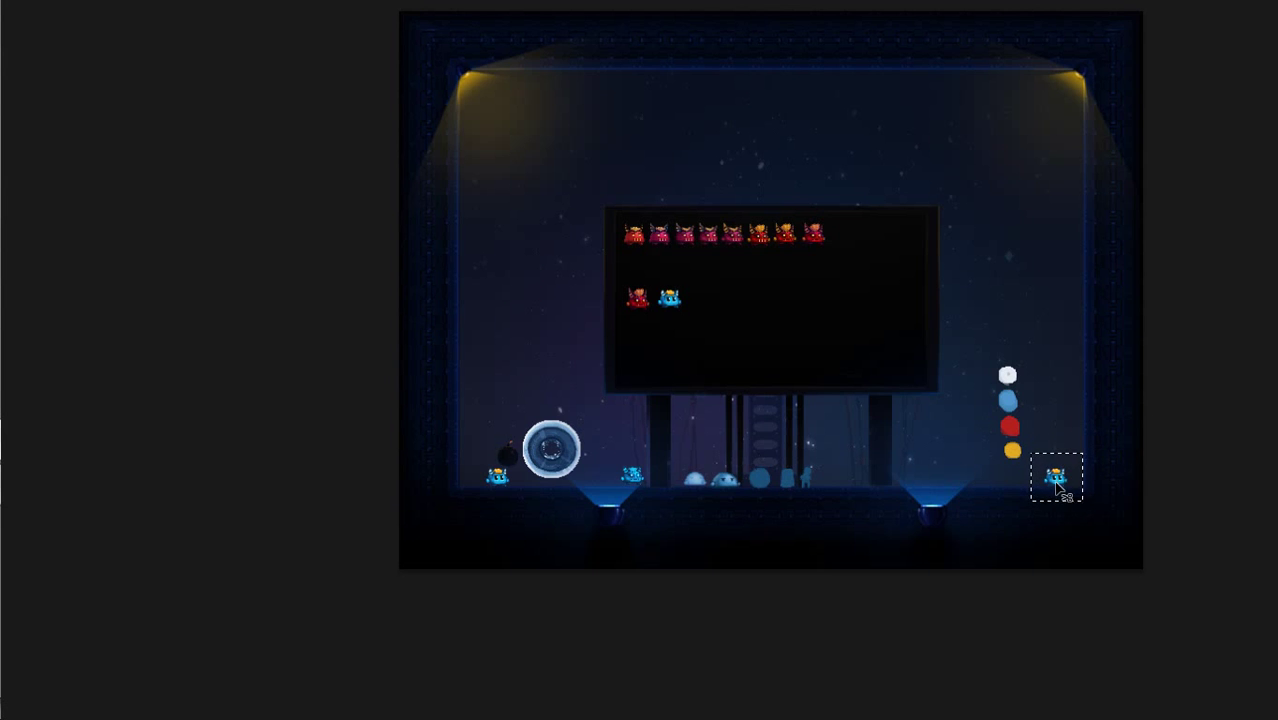
key(ctrl+b)
mouse_move(581, 280)
mouse_down()
mouse_move(548, 280)
mouse_move(642, 288)
mouse_move(660, 307)
mouse_up()
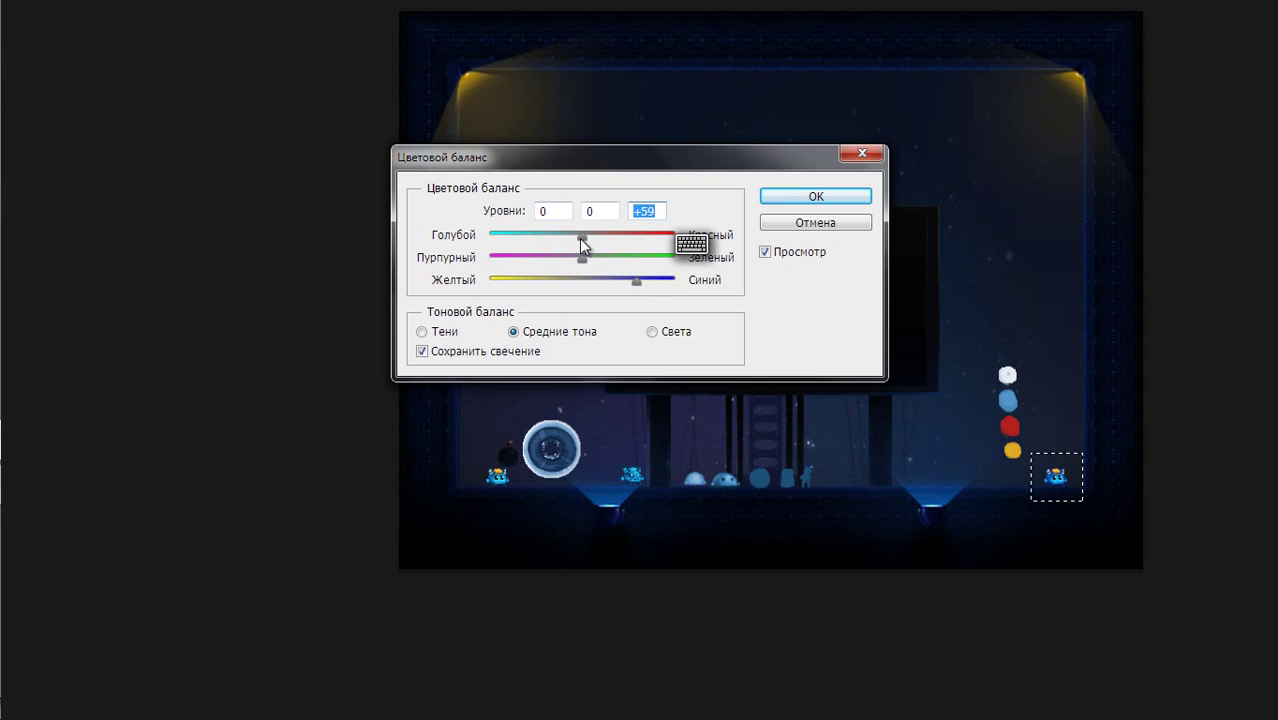
- Shift the copy's cyan–red balance, then Alt-drag the deeper-blue demon onto the monitor beside the blue demon
drag(583, 234, 541, 234)
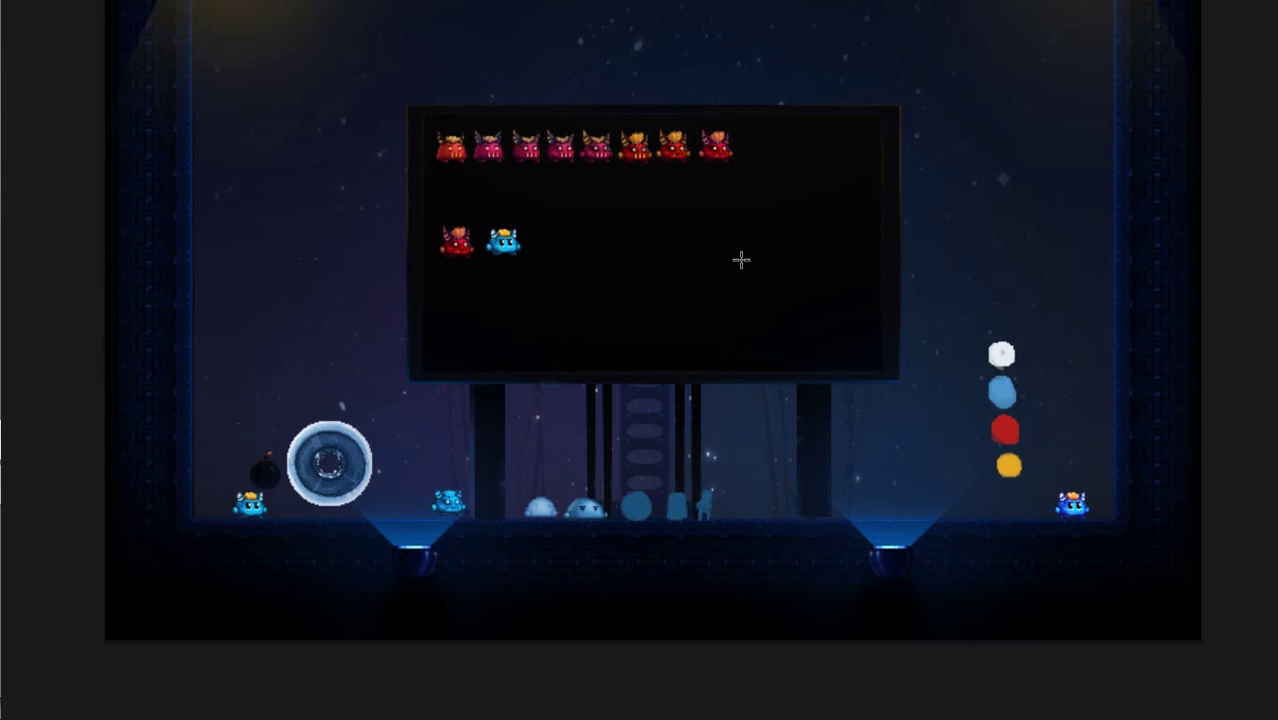
key(z)
click(1047, 522)
click(931, 405)
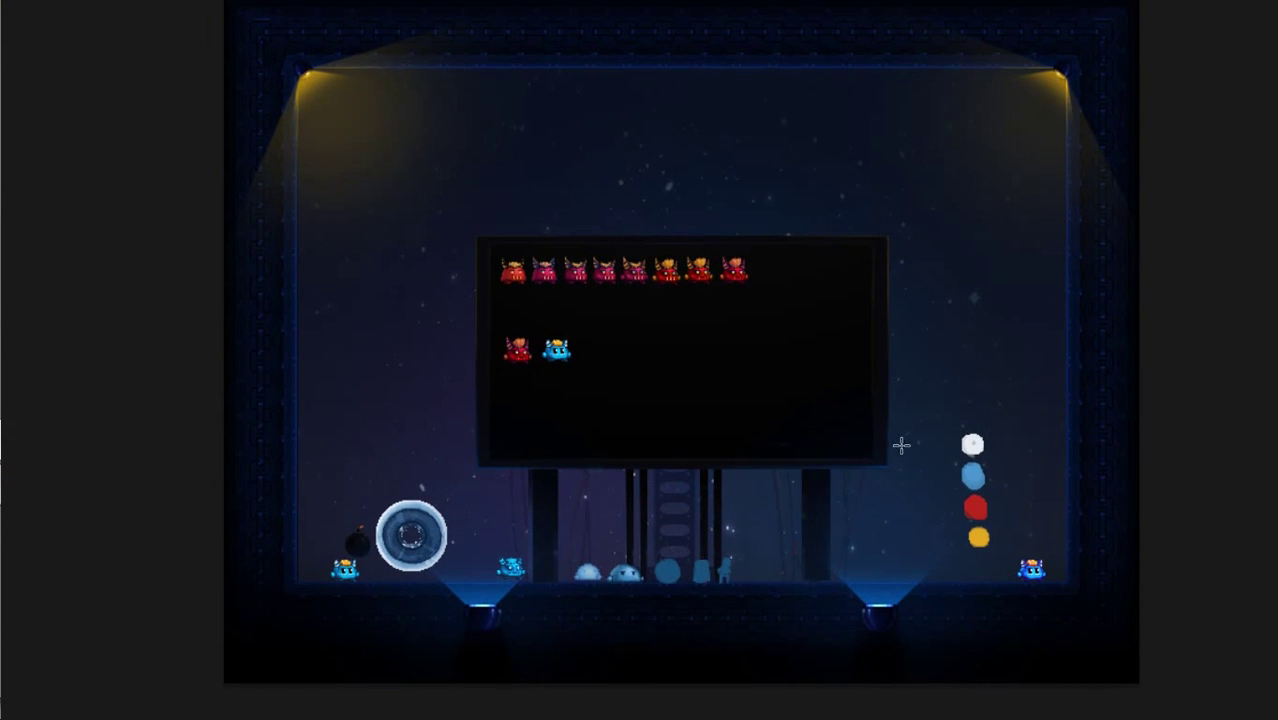
mouse_move(1015, 562)
mouse_down()
mouse_move(1057, 594)
mouse_move(594, 354)
mouse_up()
- Nudge the placed copy into line, then move the lighter blue demon just beneath the top row
scroll(551, 347, up, 5)
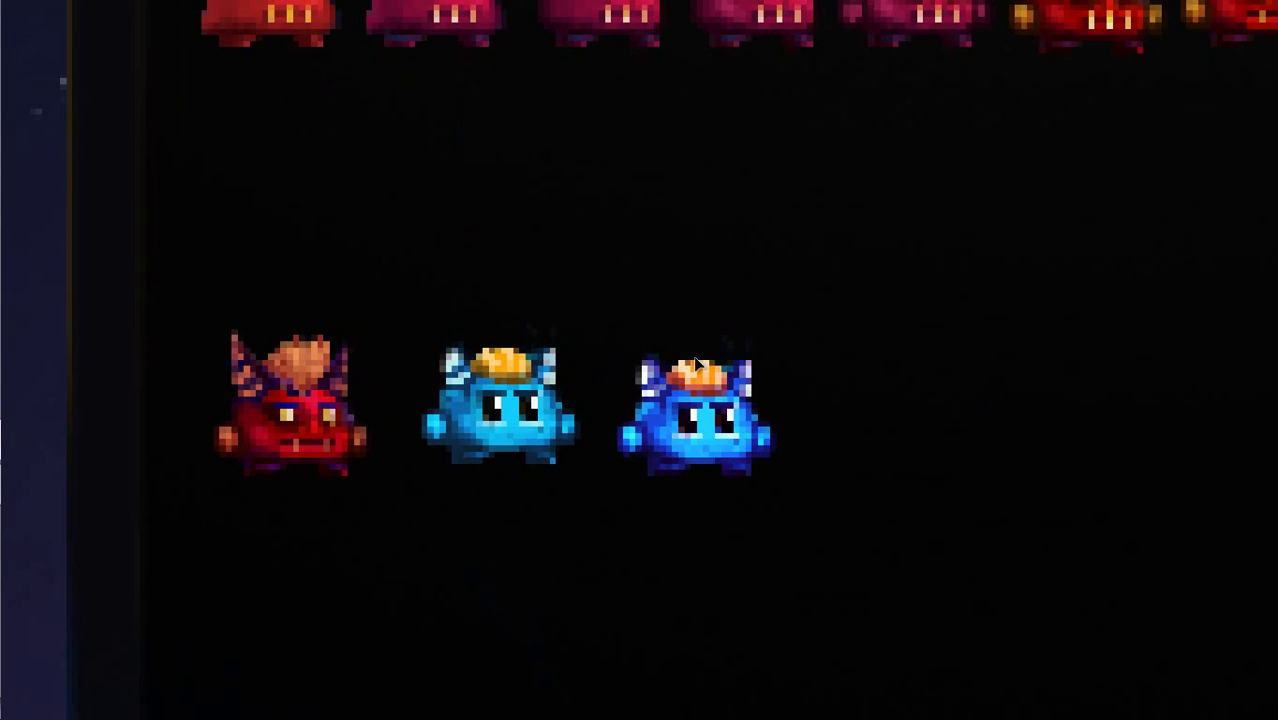
drag(668, 405, 660, 400)
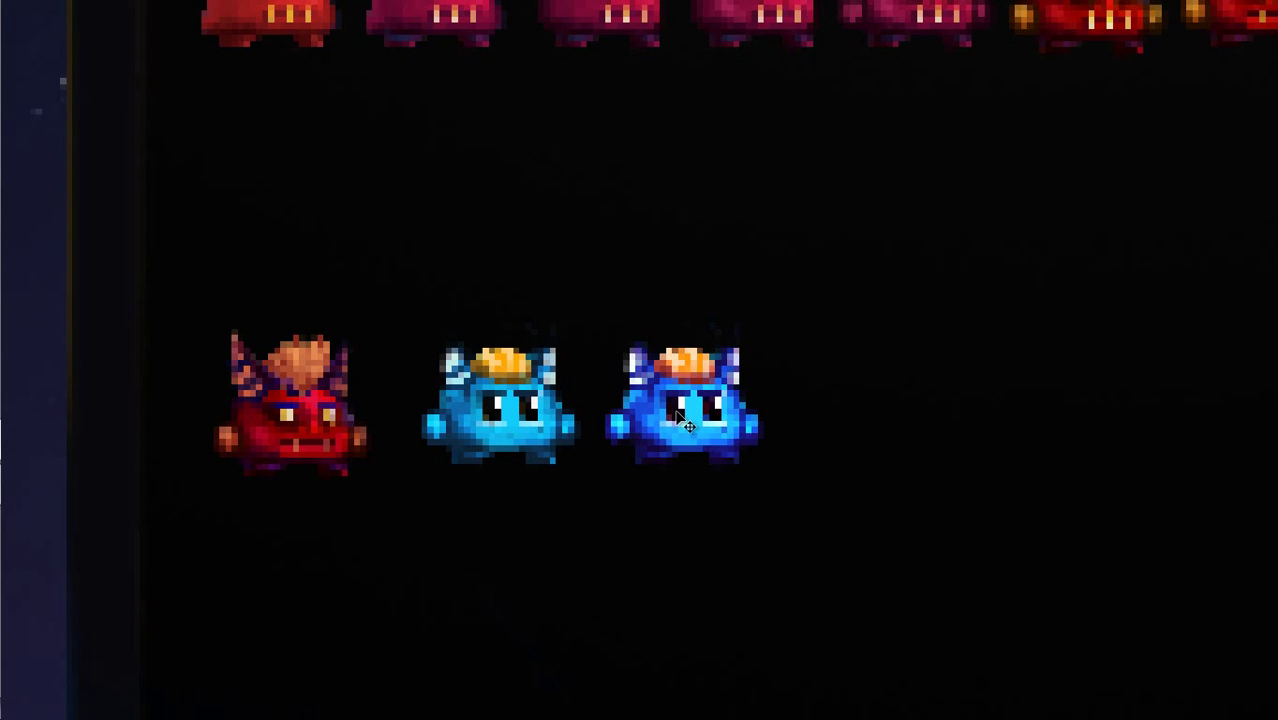
click(584, 412)
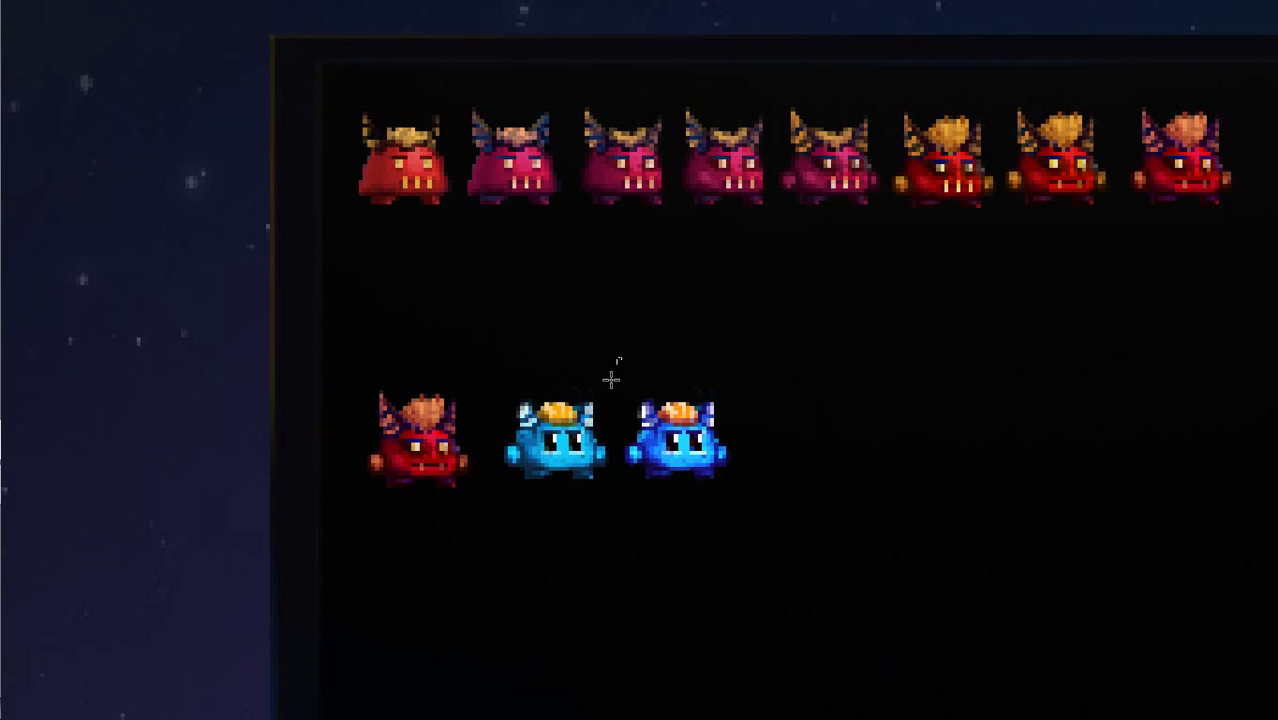
drag(614, 360, 500, 502)
mouse_move(663, 418)
mouse_down()
mouse_move(1087, 316)
mouse_move(509, 256)
mouse_up()
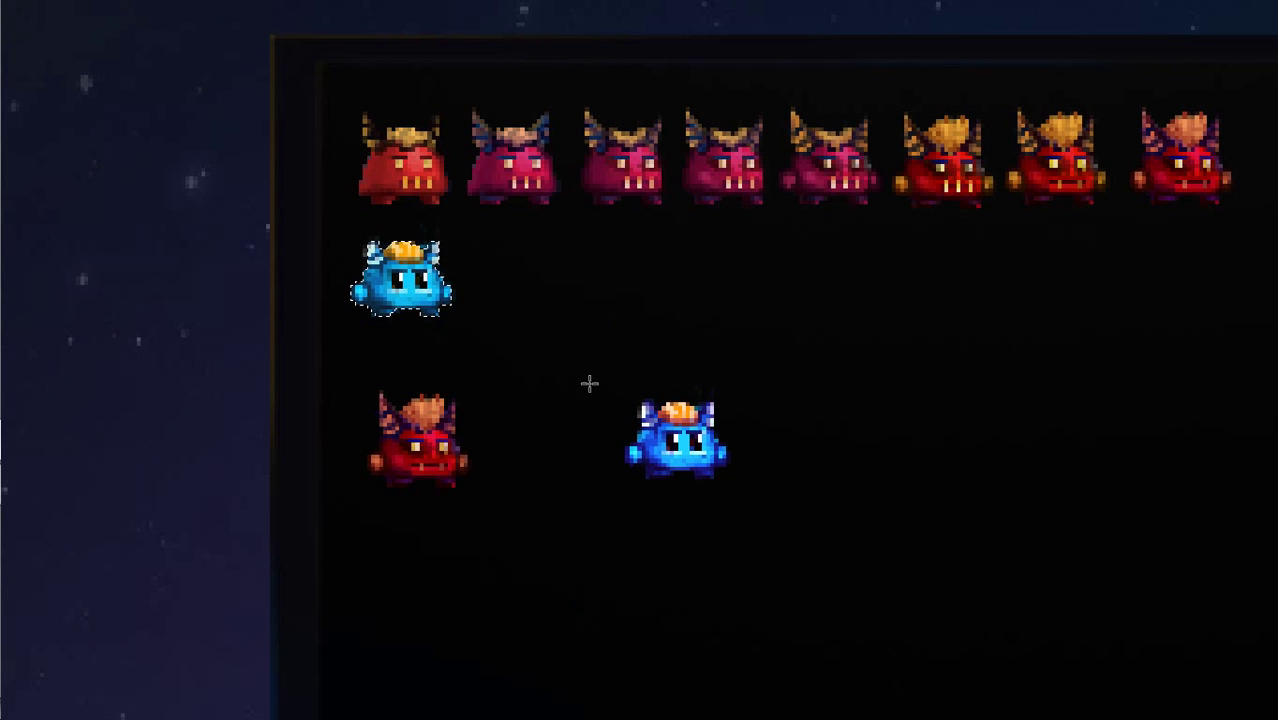
- Move the deeper-blue demon copy right beside the red demon and deselect
drag(589, 383, 782, 508)
drag(709, 475, 563, 485)
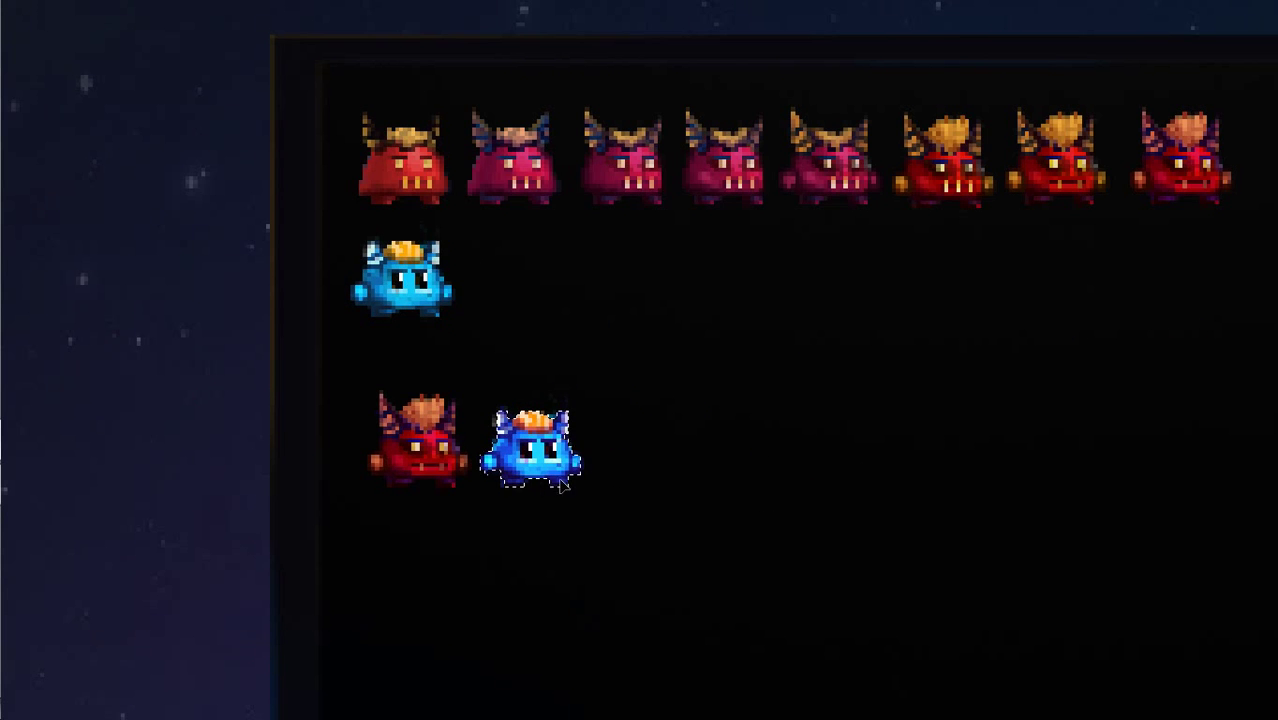
click(594, 507)
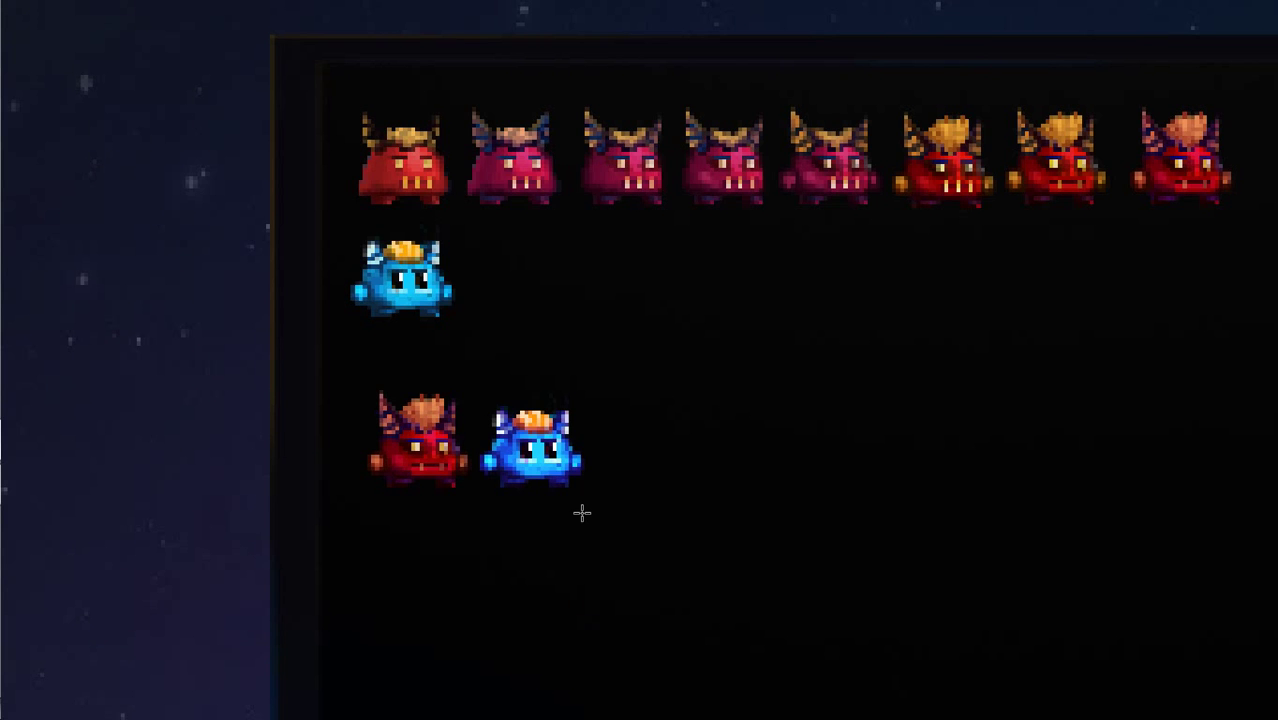